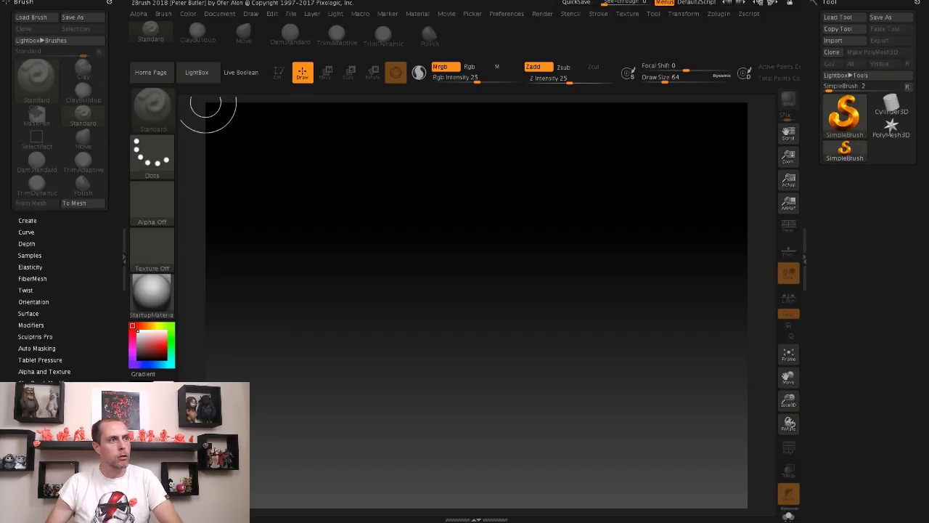
key("comma")
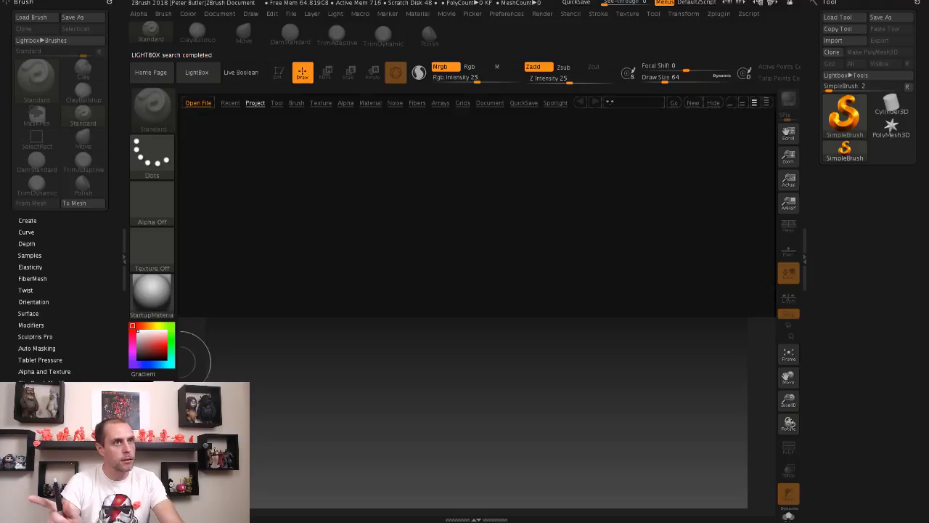
key("comma")
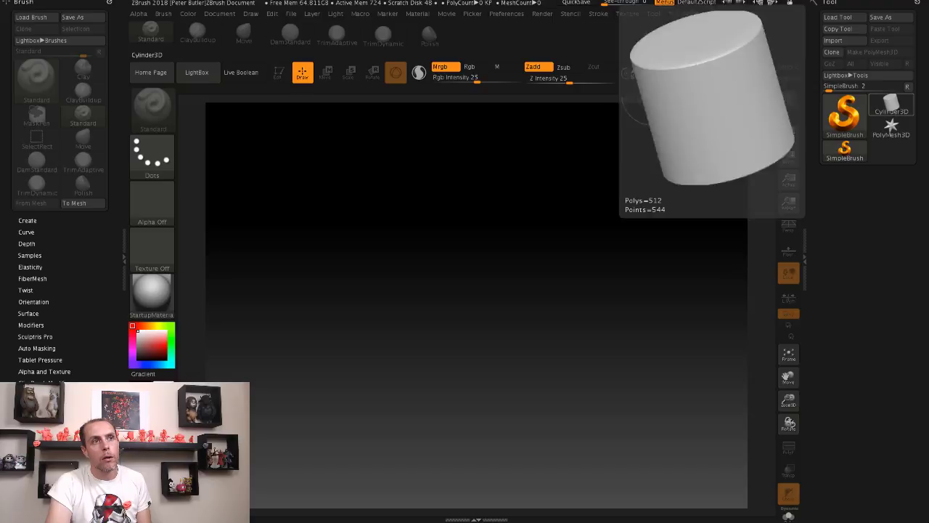
Step: Choose the Cube3D tool from the 3D meshes and draw a cube on the canvas
left_click(891, 106)
left_click(844, 109)
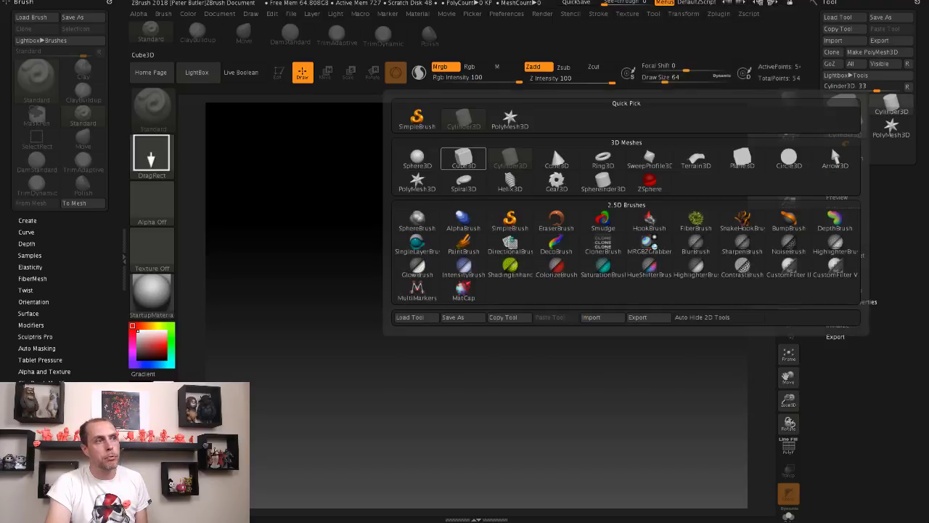
left_click(463, 158)
left_click_drag(485, 311, 494, 428)
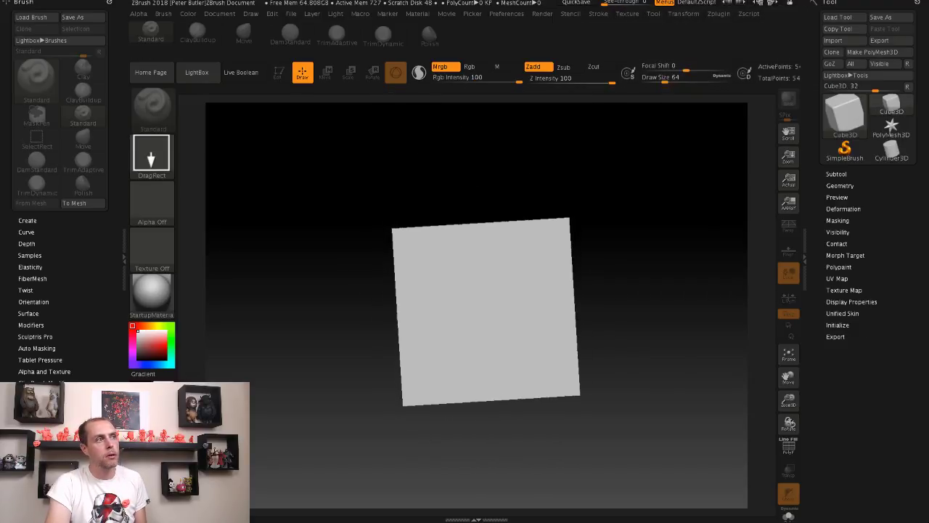
Step: Turn on Edit mode for the drawn cube and convert it to a PolyMesh3D
left_click(279, 72)
left_click_drag(312, 276, 320, 319)
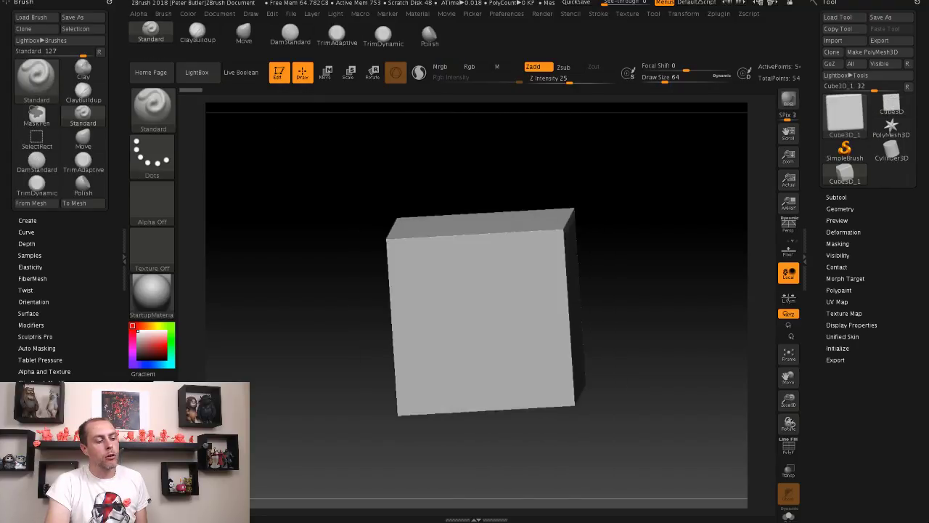
mouse_move(355, 198)
left_mouse_down("shift")
mouse_move(339, 220)
mouse_move(349, 194)
left_mouse_up("shift")
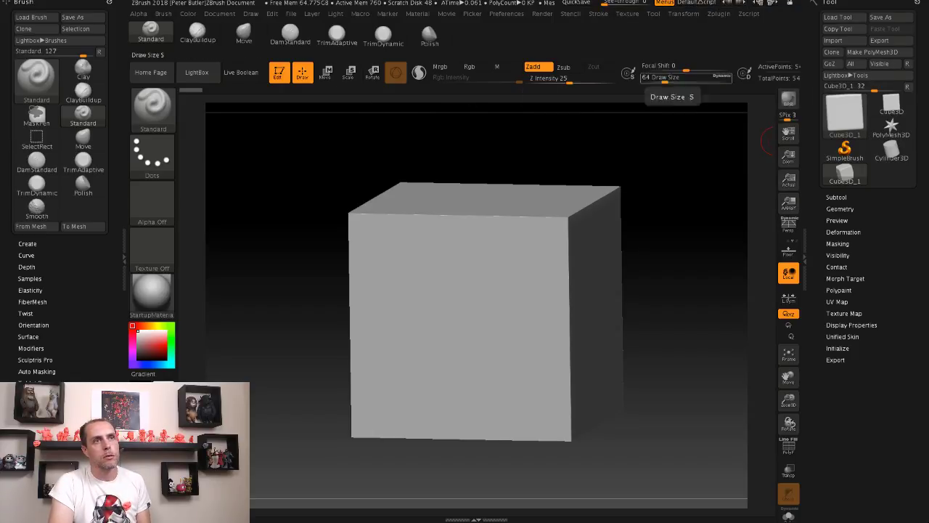
left_click(872, 51)
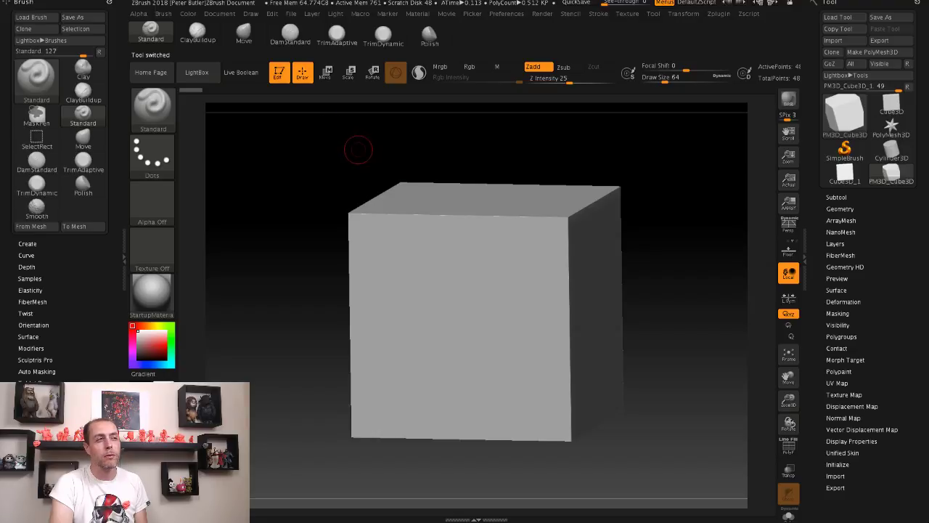
Step: Scale the cube narrower along X with the gizmo and turn on PolyFrame display
key("e")
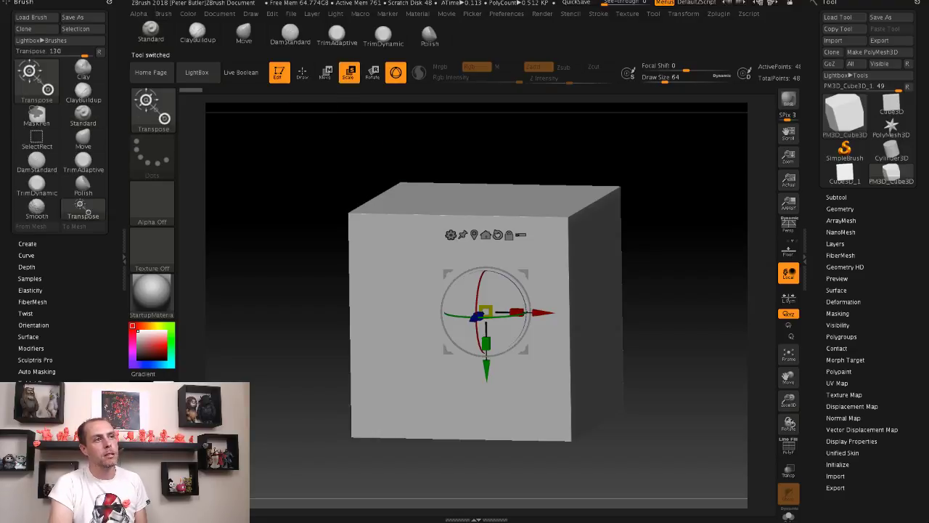
mouse_move(610, 435)
left_mouse_down("shift")
mouse_move(622, 408)
mouse_move(675, 411)
left_mouse_up("shift")
mouse_move(517, 311)
left_mouse_down()
mouse_move(499, 311)
mouse_move(521, 294)
left_mouse_up()
left_click(788, 446)
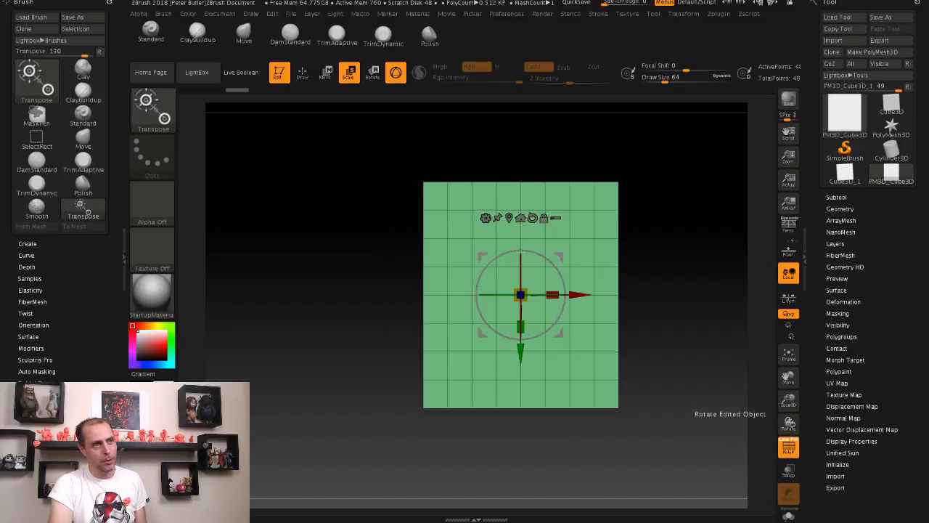
left_click_drag(733, 413, 768, 439)
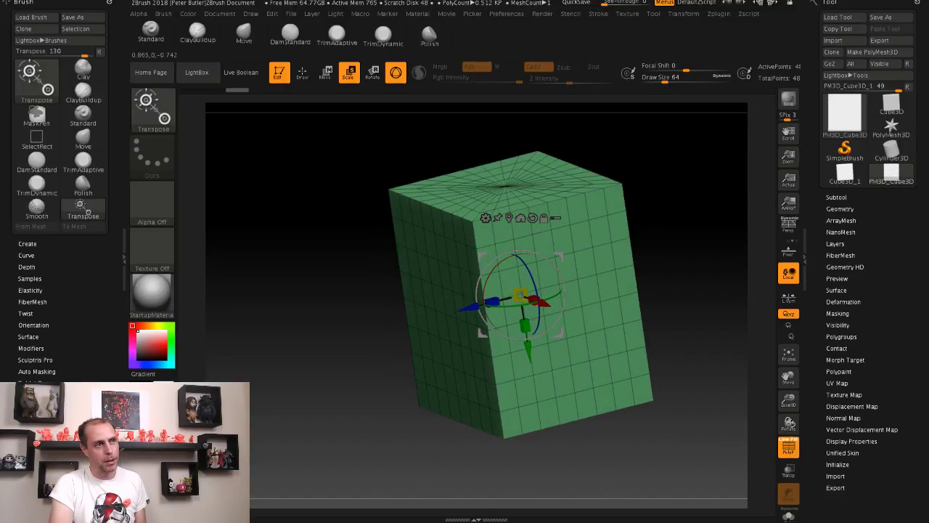
left_click_drag(697, 407, 726, 401)
Step: Select the ZModeler brush
key("b")
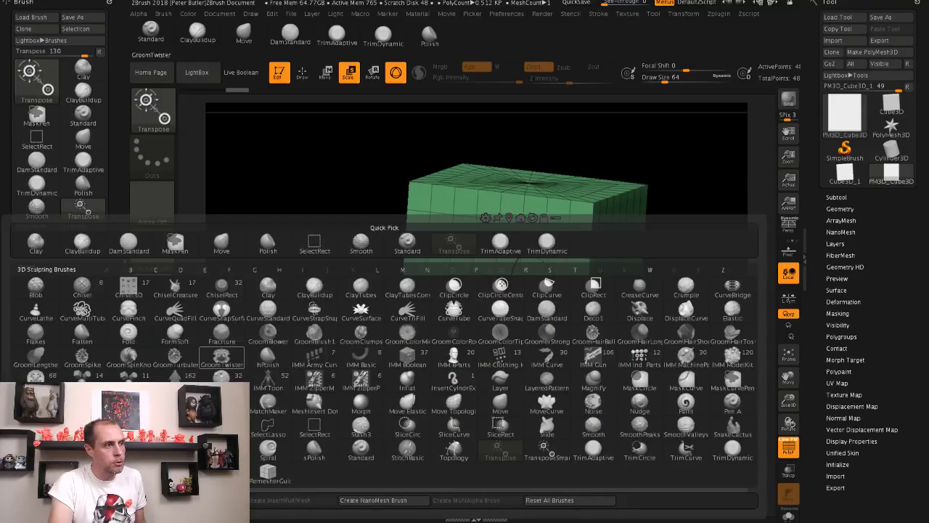
key("z")
key("m")
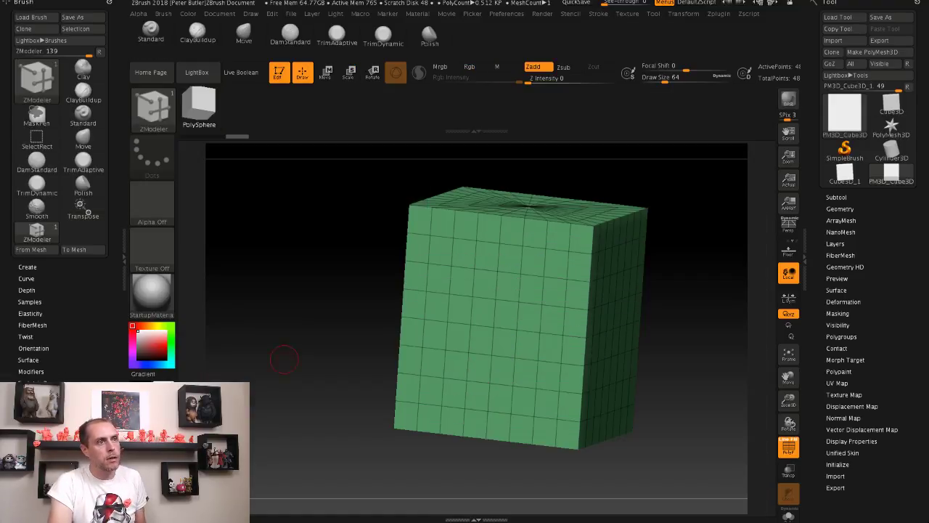
mouse_move(314, 327)
left_mouse_down("shift")
mouse_move(465, 328)
mouse_move(631, 358)
mouse_move(552, 342)
mouse_move(595, 348)
mouse_move(365, 341)
left_mouse_up("shift")
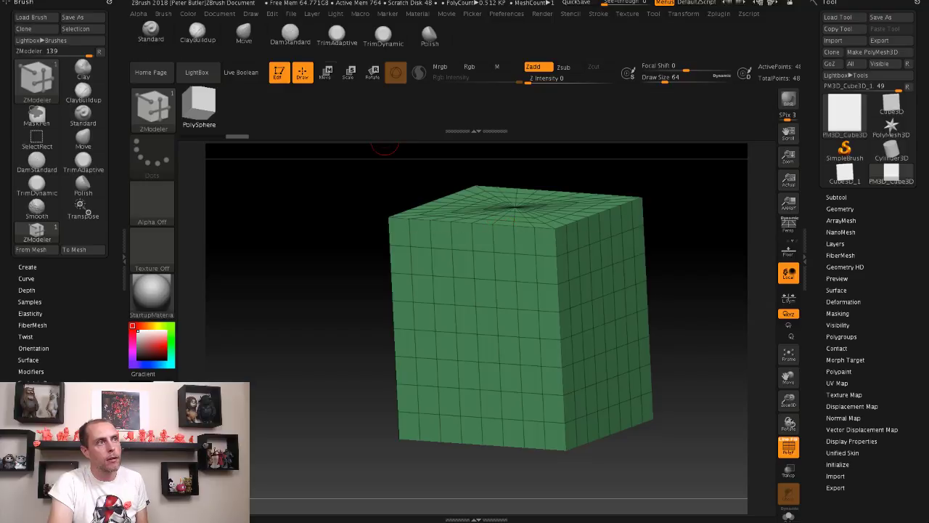
Step: Replace the mesh with a cube primitive from the gizmo's customize options and reduce its subdivisions to a single face per side
key("w")
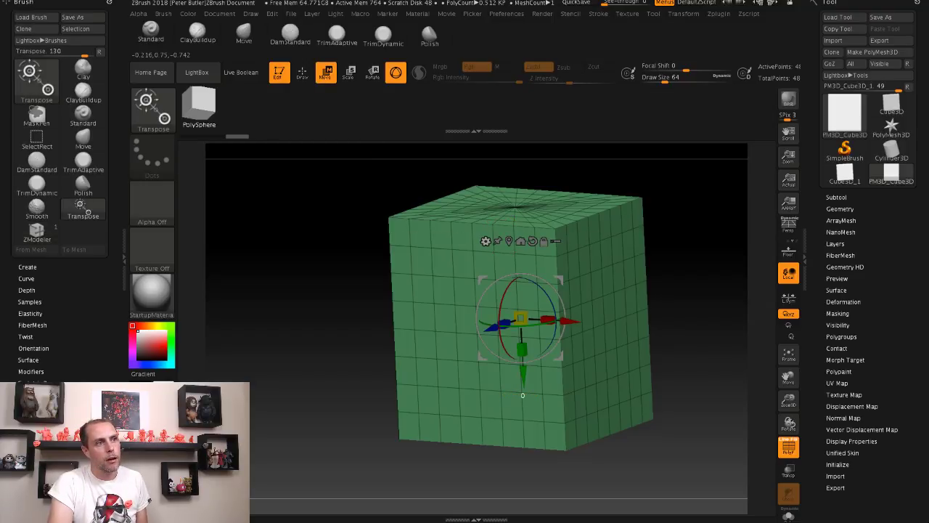
left_click(485, 241)
left_click(583, 245)
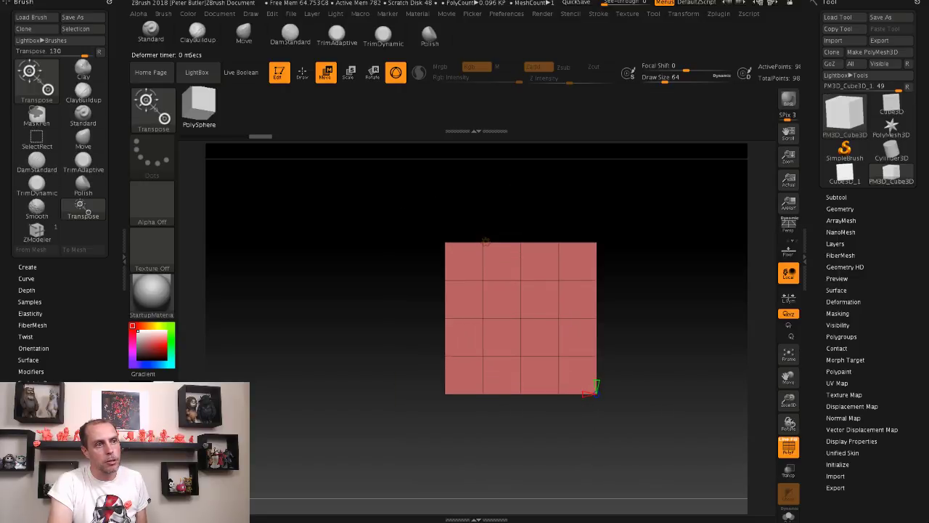
left_click_drag(519, 394, 511, 395)
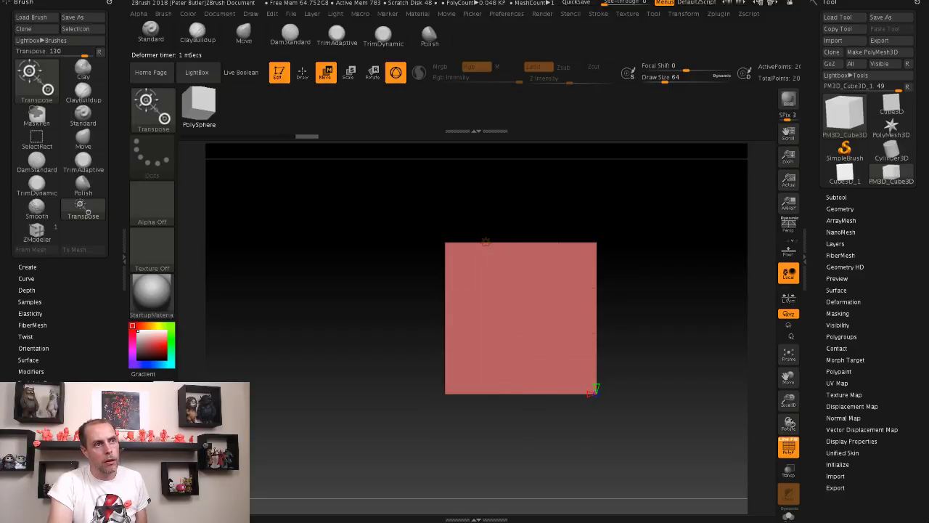
left_click_drag(520, 395, 511, 395)
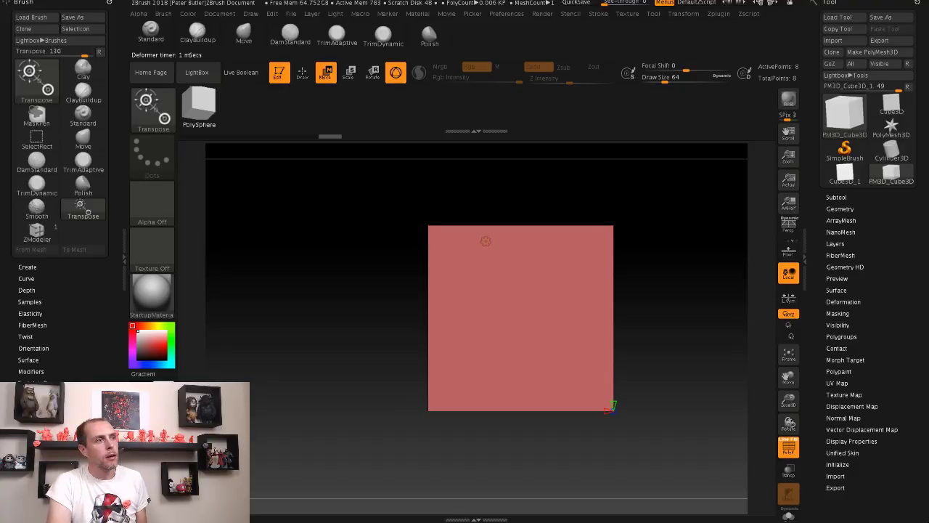
Step: Switch from the gizmo back to the ZModeler brush for the simplified cube
right_click_drag(485, 241, 476, 219)
key("b")
key("z")
key("m")
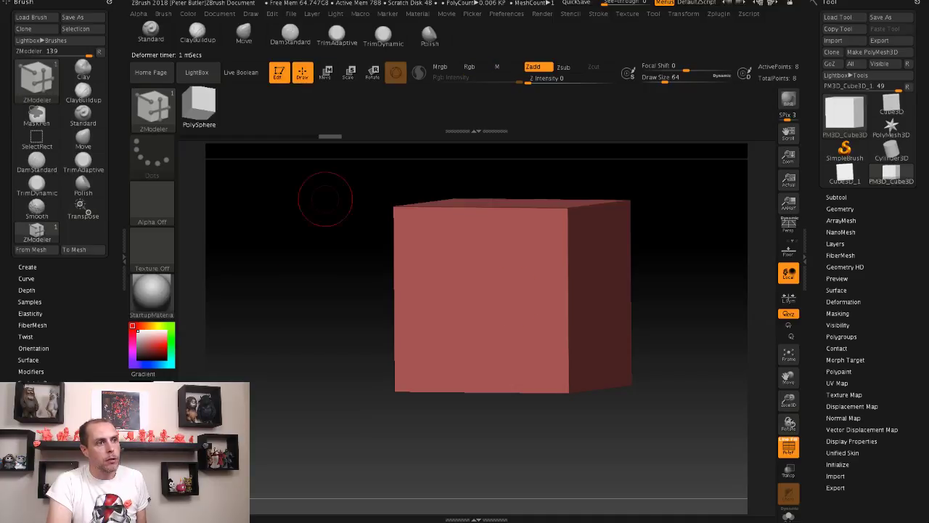
left_click_drag(321, 197, 358, 396, "shift")
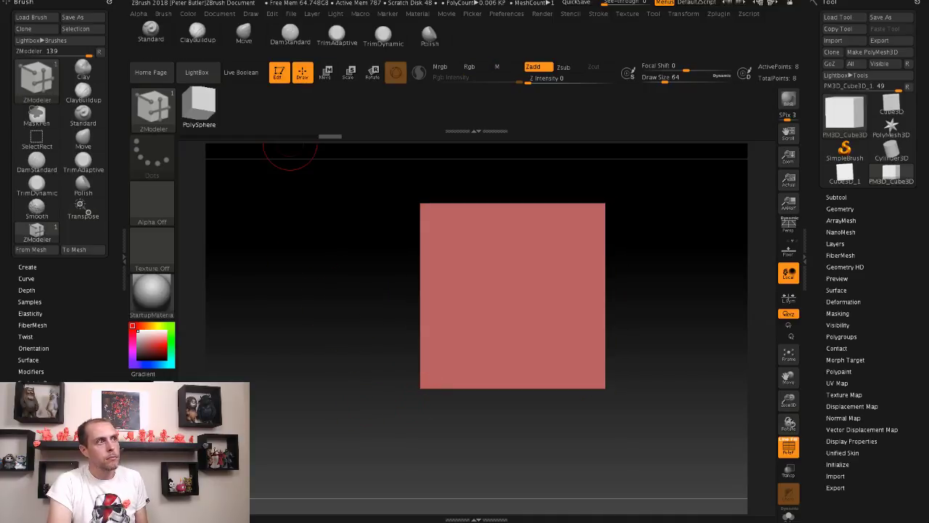
key("ctrl+z")
Step: With the Move brush at draw size 145, pull the cube's bottom corners outward to flare its base
mouse_move(413, 368)
left_mouse_down()
mouse_move(442, 385)
mouse_move(411, 370)
mouse_move(450, 366)
mouse_move(377, 356)
mouse_move(373, 342)
mouse_move(349, 359)
mouse_move(270, 332)
left_mouse_up()
key("s")
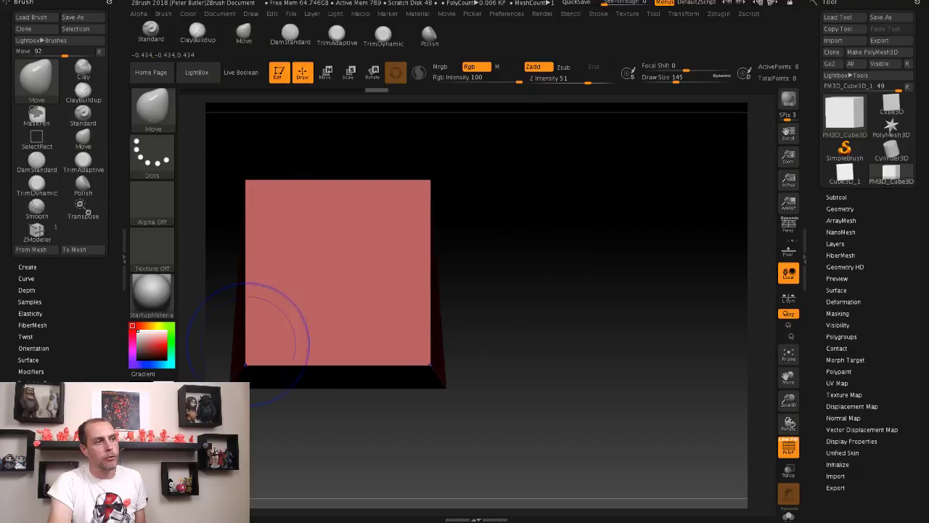
left_click_drag(259, 380, 565, 320, "alt")
mouse_move(268, 388)
left_mouse_down()
mouse_move(435, 374)
mouse_move(297, 392)
left_mouse_up()
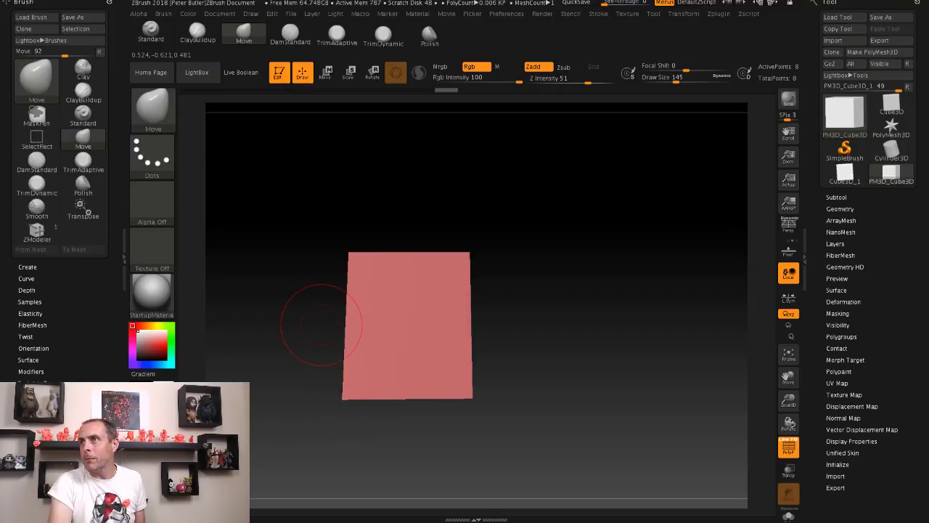
left_click_drag(321, 326, 290, 341)
mouse_move(260, 267)
left_mouse_down()
mouse_move(341, 232)
mouse_move(305, 262)
left_mouse_up()
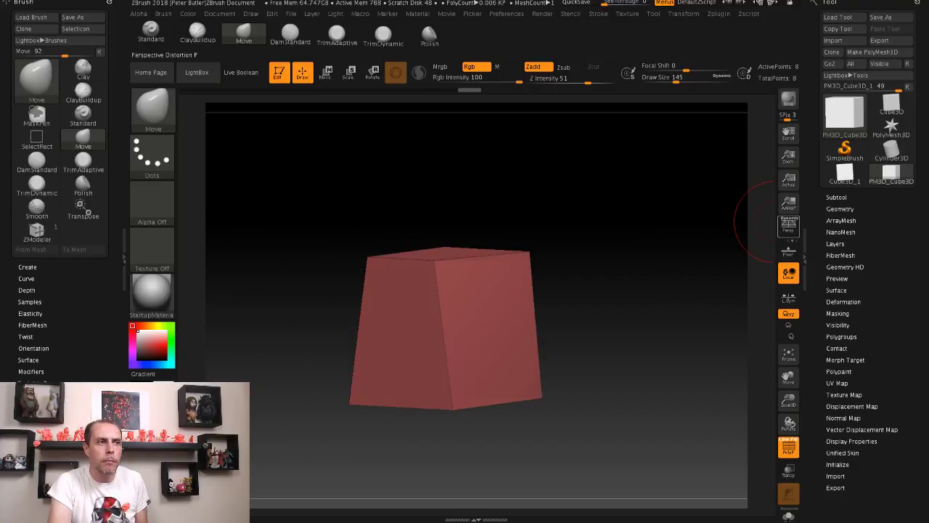
Step: Toggle perspective distortion on and back off, and turn on the floor grid
left_click_drag(767, 217, 639, 291)
left_click(788, 225)
left_click(788, 225)
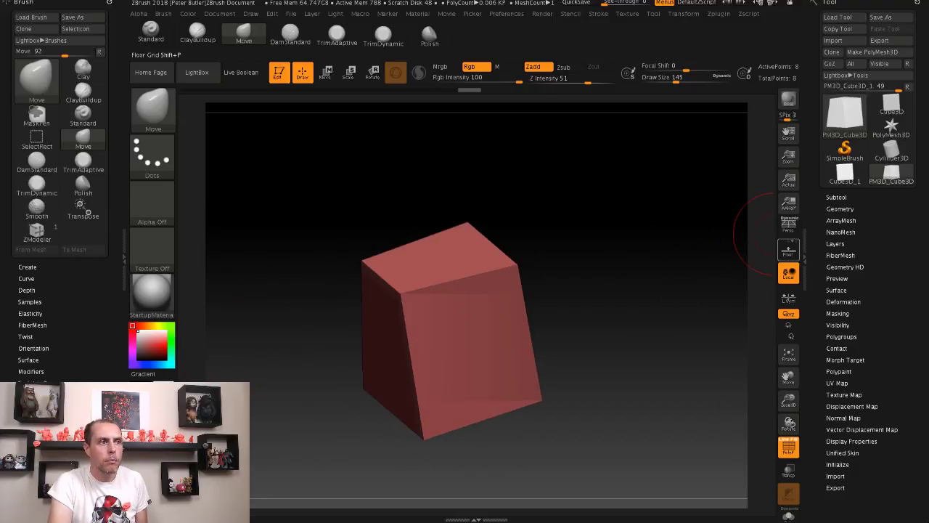
left_click(788, 249)
Step: Even out the tapered block's flare by moving its uneven bottom corner outward and slightly down
mouse_move(726, 305)
left_mouse_down()
mouse_move(580, 290)
mouse_move(450, 253)
mouse_move(612, 276)
mouse_move(617, 232)
mouse_move(363, 269)
left_mouse_up()
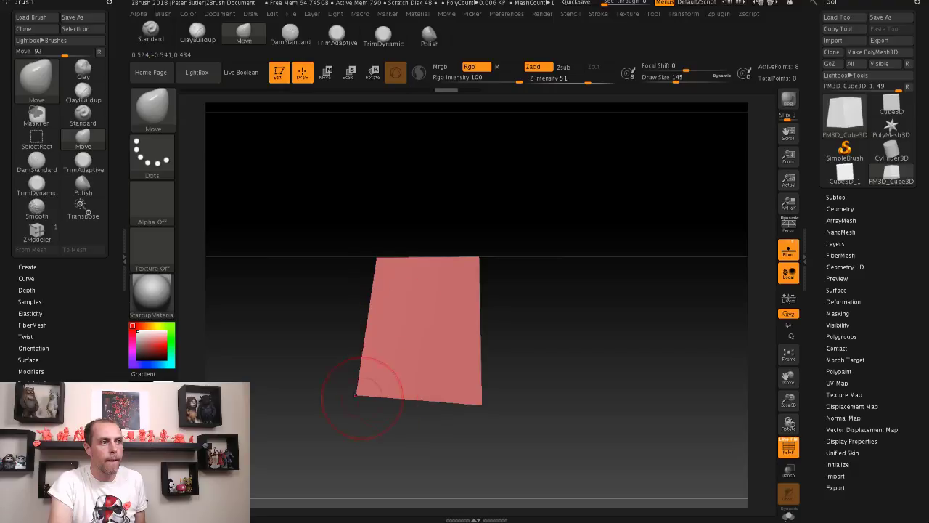
left_click_drag(361, 397, 347, 404)
mouse_move(373, 258)
left_mouse_down()
mouse_move(357, 268)
mouse_move(325, 266)
mouse_move(425, 307)
left_mouse_up()
key("space")
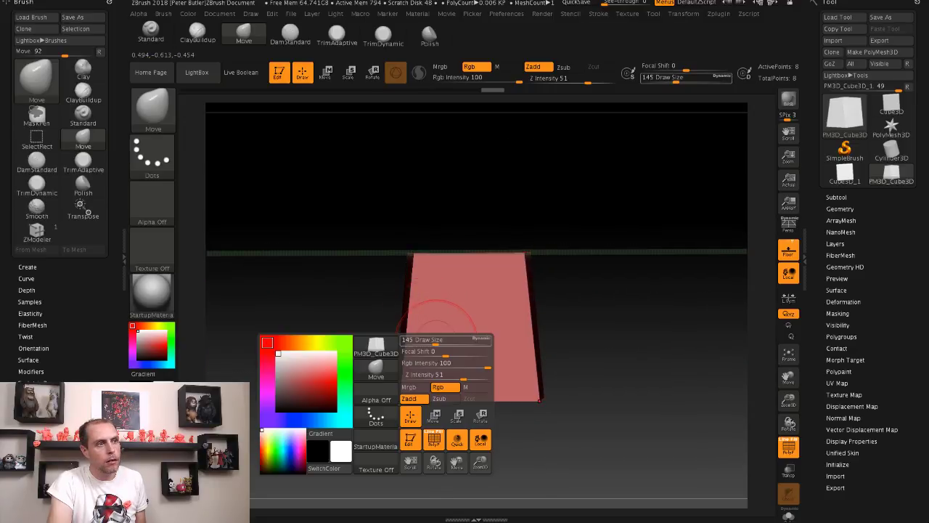
key("b")
key("b")
key("l")
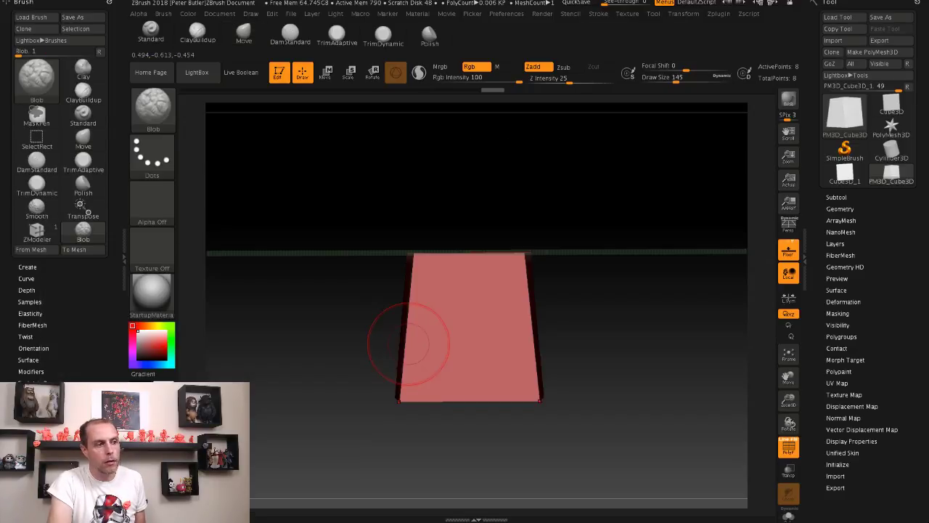
Step: Select the ZModeler brush and insert a single edge loop around the block just below its upper end
key("b")
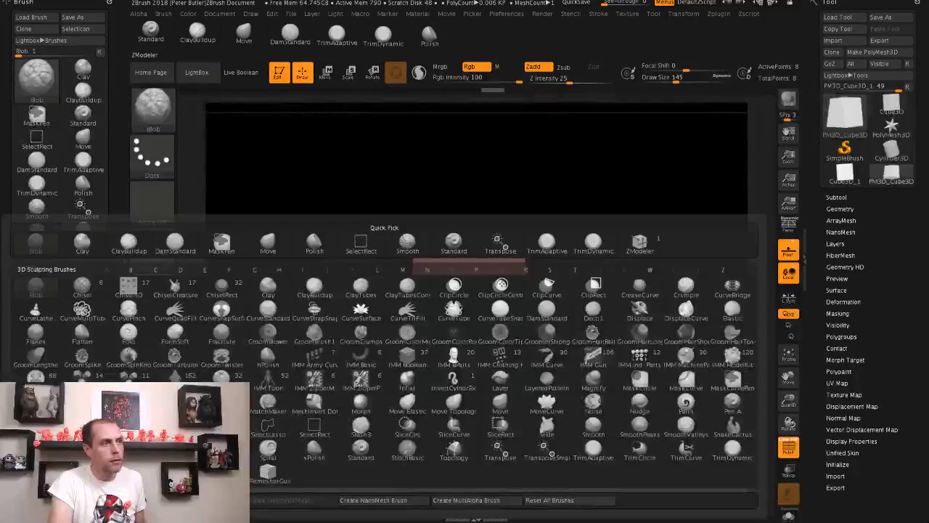
key("z")
key("m")
key("space")
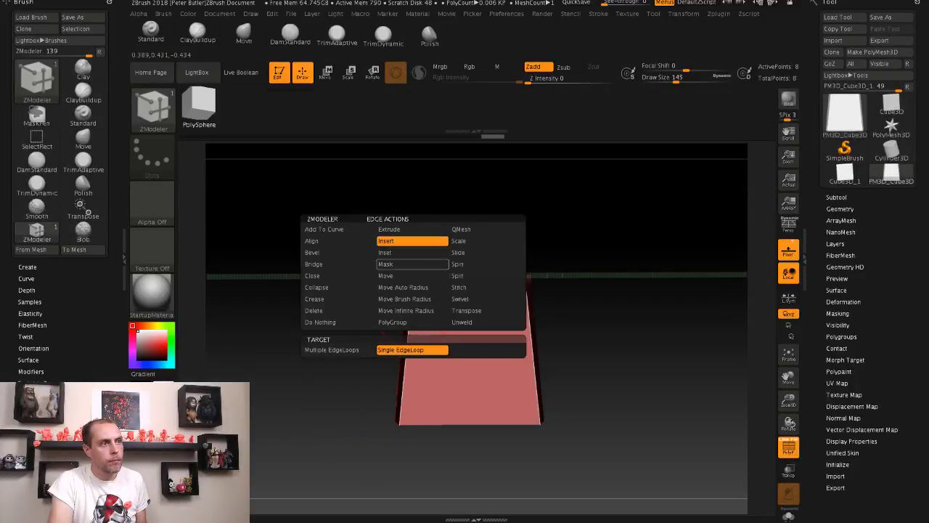
key("space")
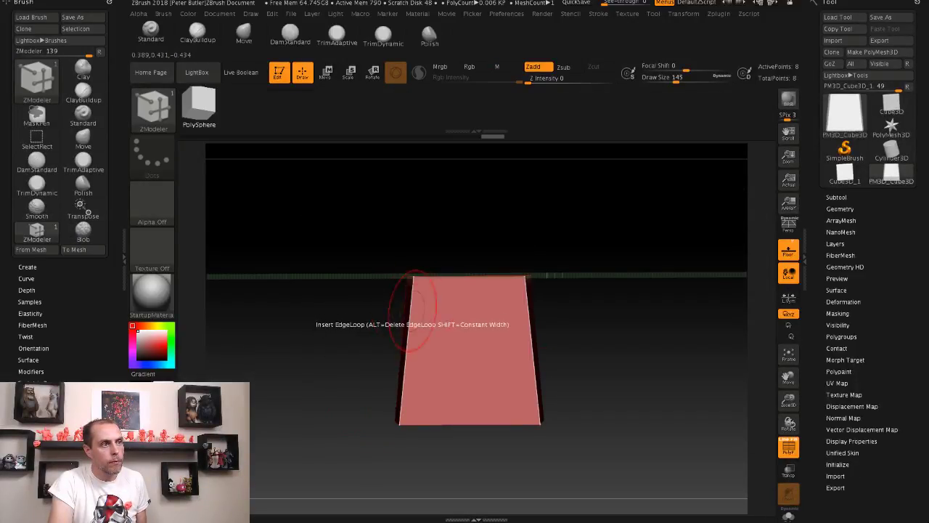
left_click_drag(412, 310, 412, 295)
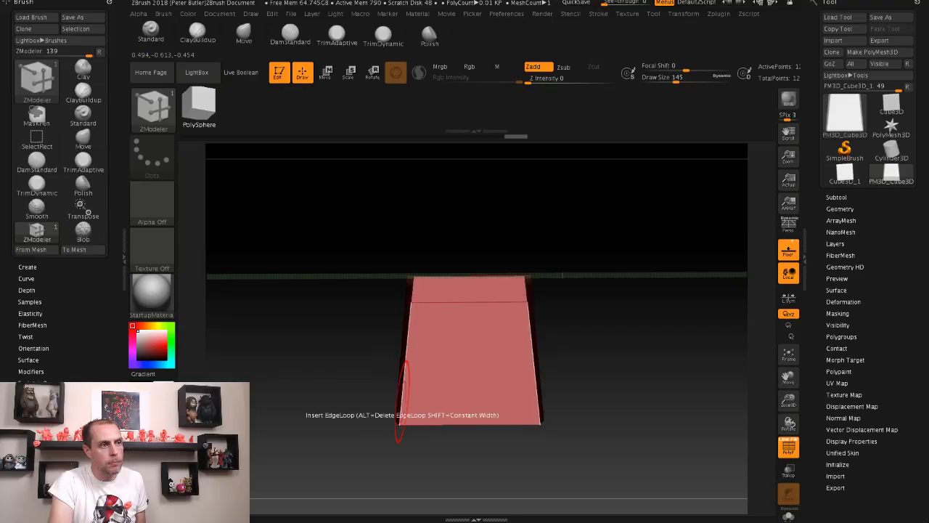
Step: Insert an edge loop near the block's base and another vertically through the middle of its sides
right_click_drag(395, 403, 345, 431)
left_click(399, 402)
mouse_move(447, 428)
right_mouse_down()
mouse_move(287, 367)
mouse_move(342, 321)
mouse_move(292, 154)
right_mouse_up()
Step: With the Move brush at draw size 239, pull the middle edge of one side outward into a point
key("b")
key("m")
key("v")
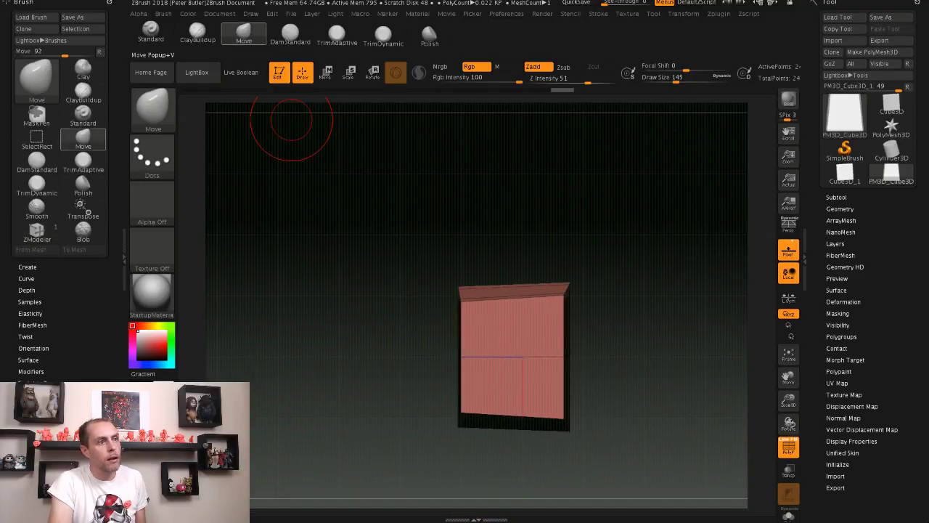
key("s")
left_click_drag(457, 356, 445, 330)
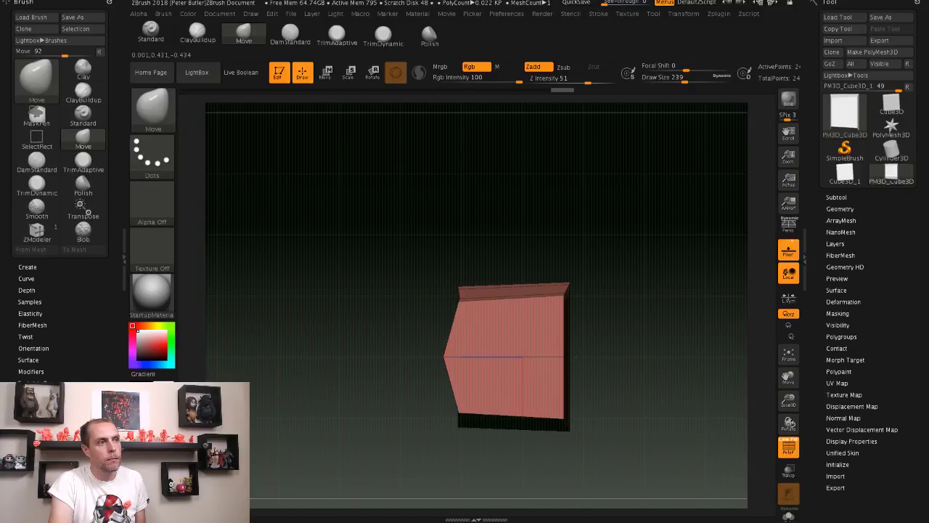
Step: Adjust the profile of the block's pointed side with the Move brush and reduce the draw size to 56
mouse_move(456, 361)
right_mouse_down()
mouse_move(494, 363)
mouse_move(435, 359)
mouse_move(472, 363)
mouse_move(478, 337)
right_mouse_up()
right_click_drag(526, 317, 498, 353)
key("s")
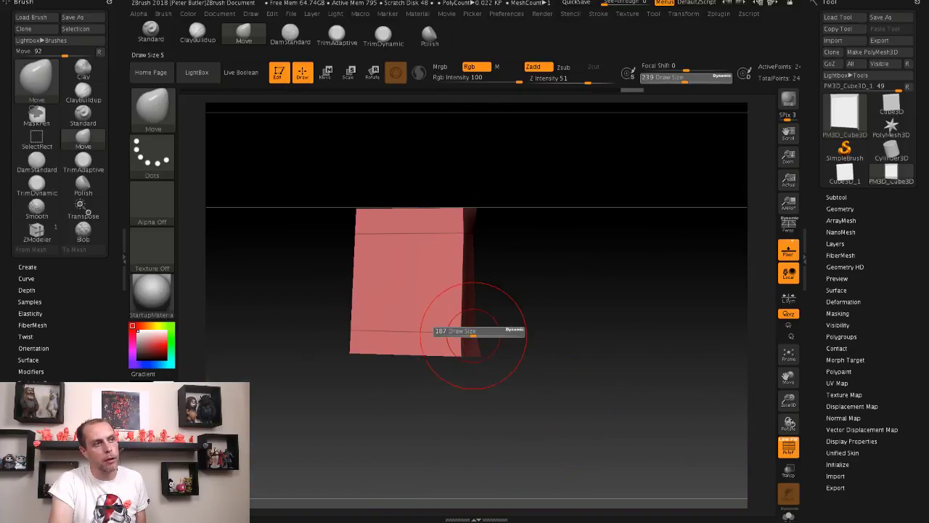
mouse_move(473, 328)
left_mouse_down()
mouse_move(465, 332)
mouse_move(482, 332)
left_mouse_up()
right_click_drag(484, 332, 492, 285)
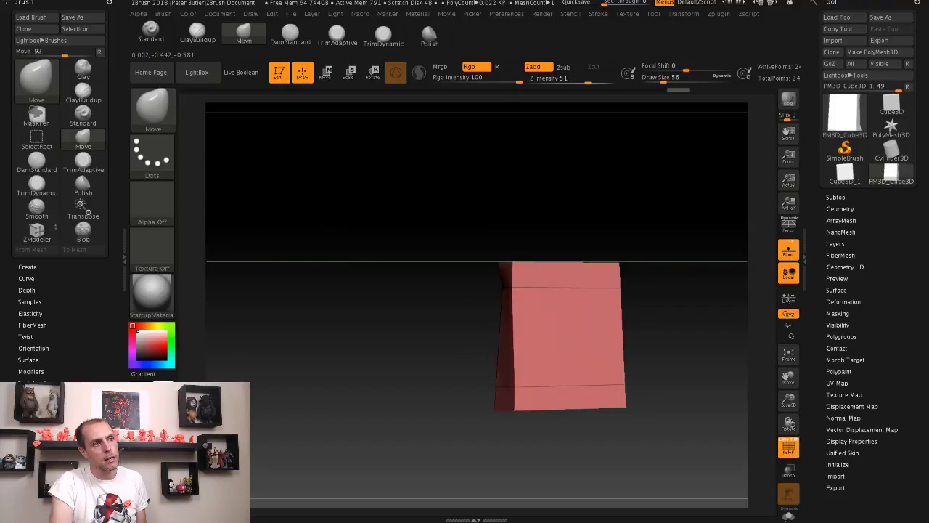
right_click_drag(429, 290, 435, 319)
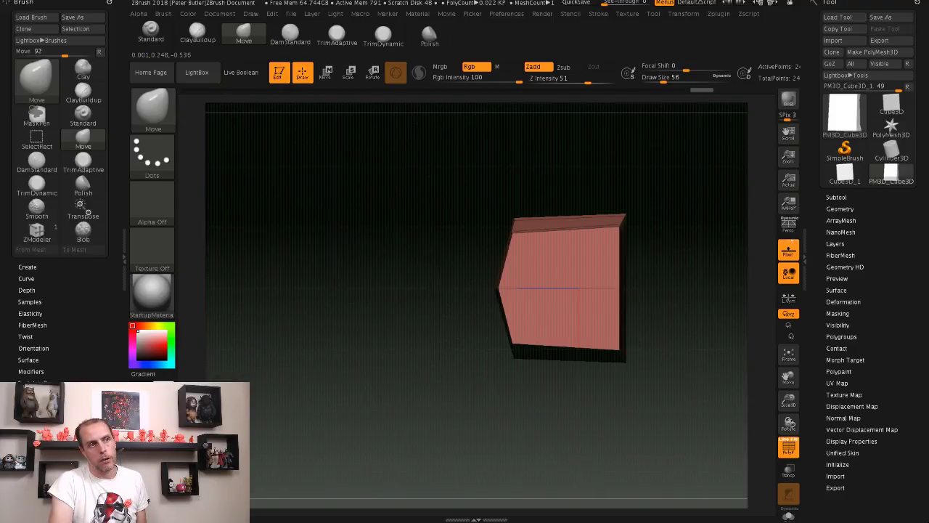
Step: Set the Move brush's draw size to 167 and pull the middle of the block's lower edge down into a point
key("]")
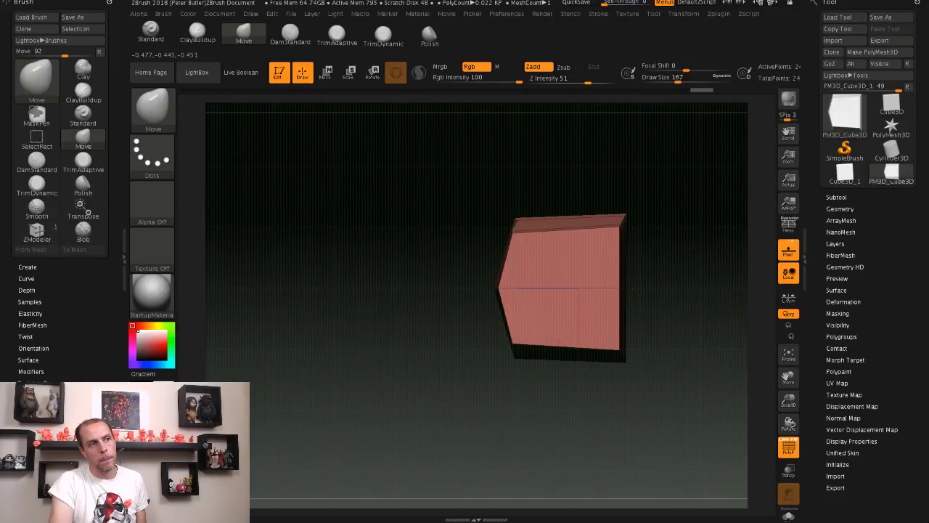
mouse_move(487, 341)
right_mouse_down()
mouse_move(415, 297)
mouse_move(493, 337)
mouse_move(564, 352)
right_mouse_up()
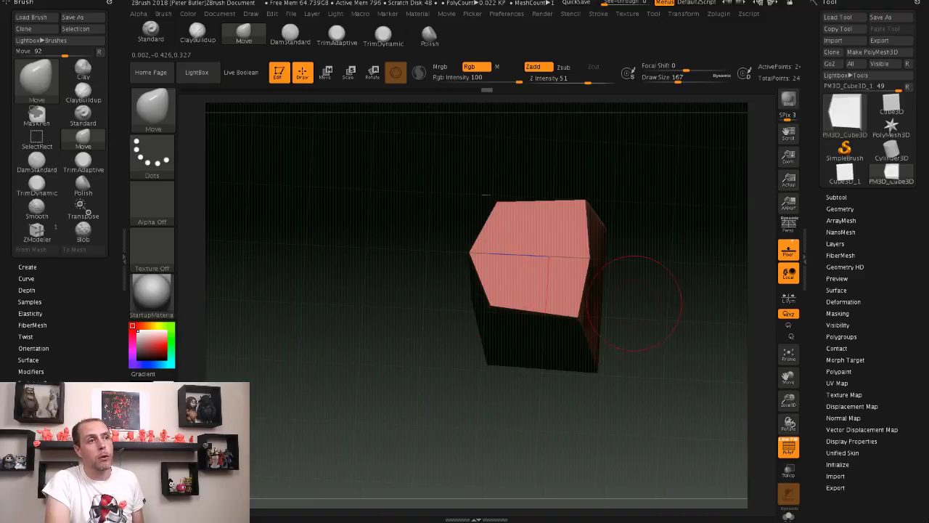
right_click_drag(660, 312, 626, 323)
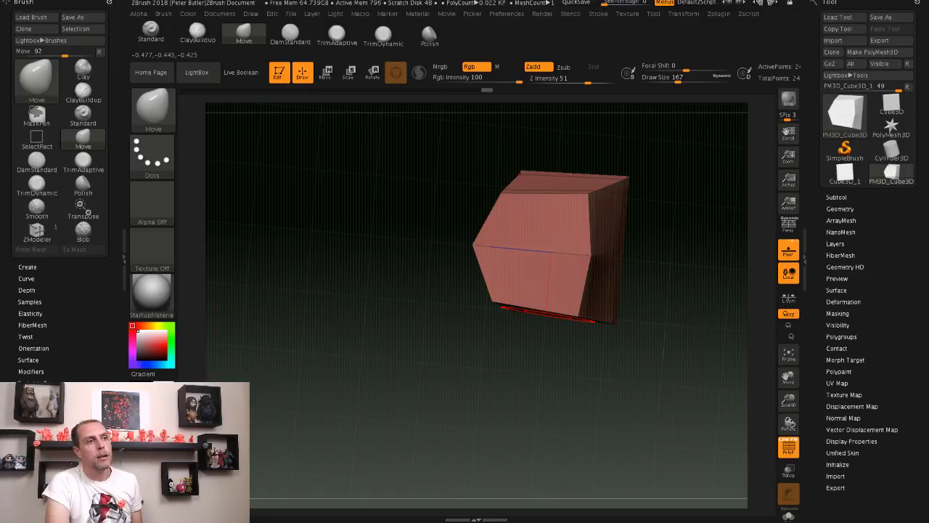
mouse_move(487, 392)
left_mouse_down()
mouse_move(447, 371)
mouse_move(616, 358)
mouse_move(586, 290)
mouse_move(600, 290)
left_mouse_up()
key("ctrl+z")
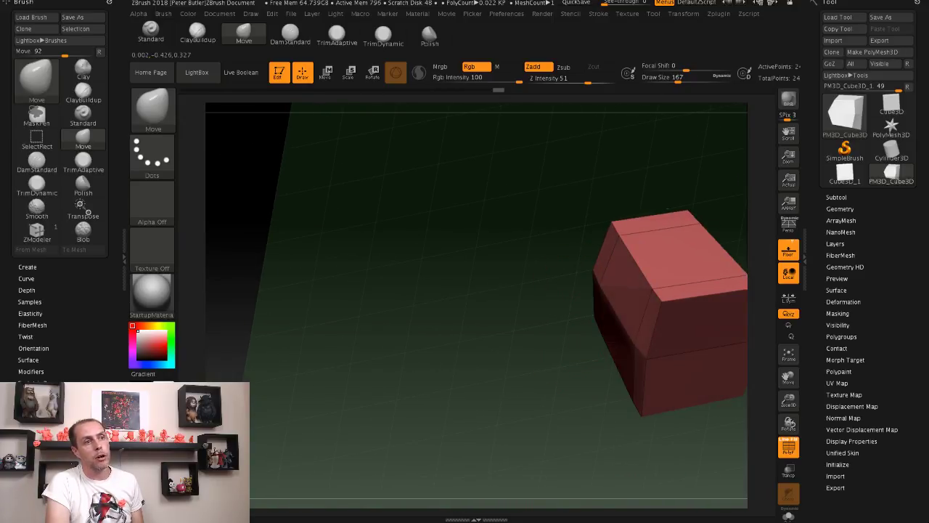
mouse_move(502, 323)
left_mouse_down("shift")
mouse_move(625, 328)
mouse_move(627, 344)
left_mouse_up("shift")
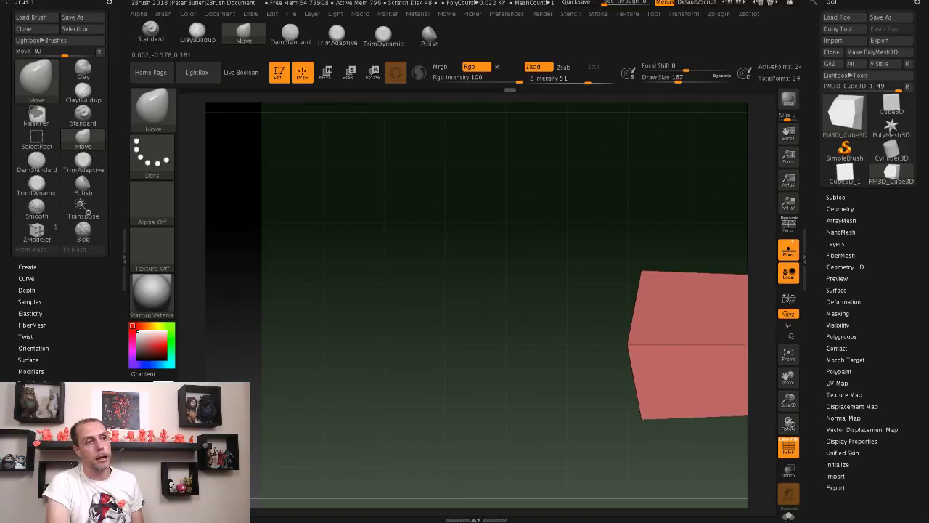
left_click_drag(535, 291, 517, 385)
mouse_move(490, 319)
left_mouse_down()
mouse_move(450, 290)
mouse_move(398, 323)
left_mouse_up()
left_click_drag(508, 305, 413, 299)
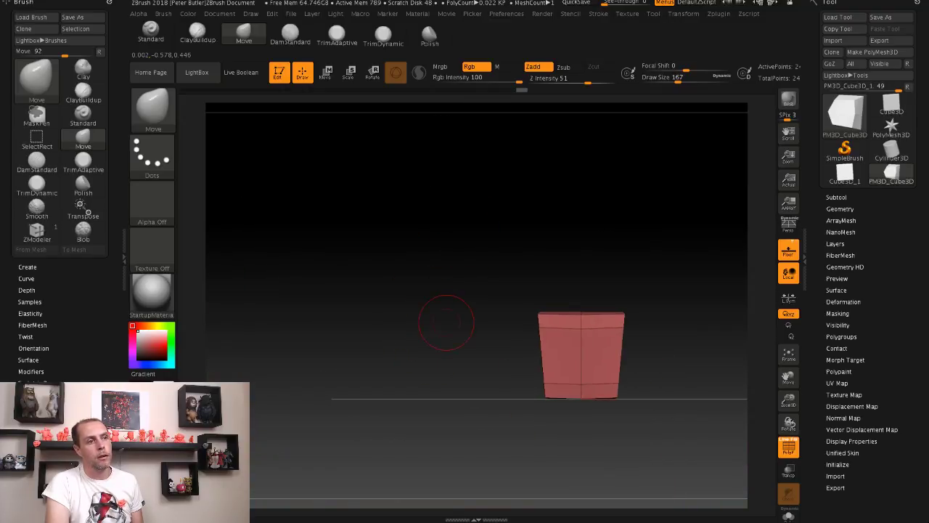
mouse_move(446, 326)
left_mouse_down()
mouse_move(425, 294)
mouse_move(450, 276)
mouse_move(405, 301)
mouse_move(457, 316)
left_mouse_up()
left_click_drag(435, 378, 435, 341)
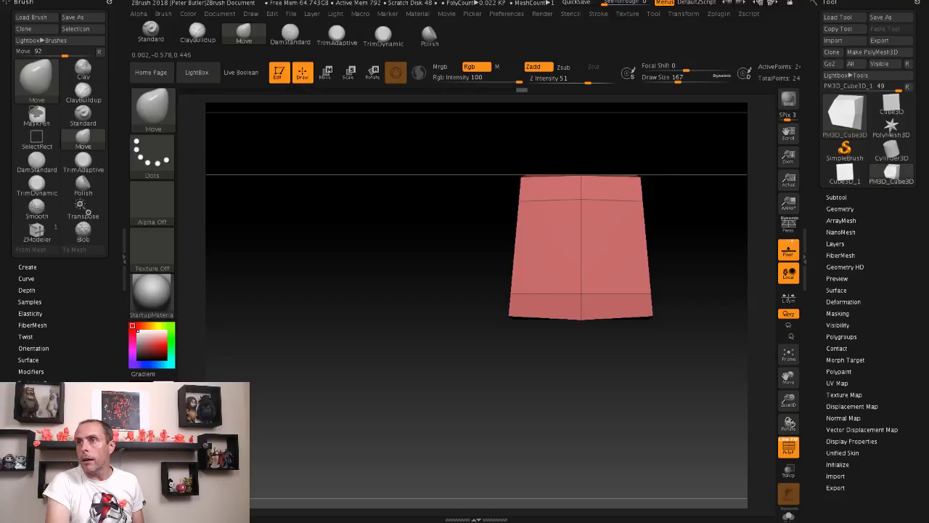
left_click_drag(573, 330, 500, 319)
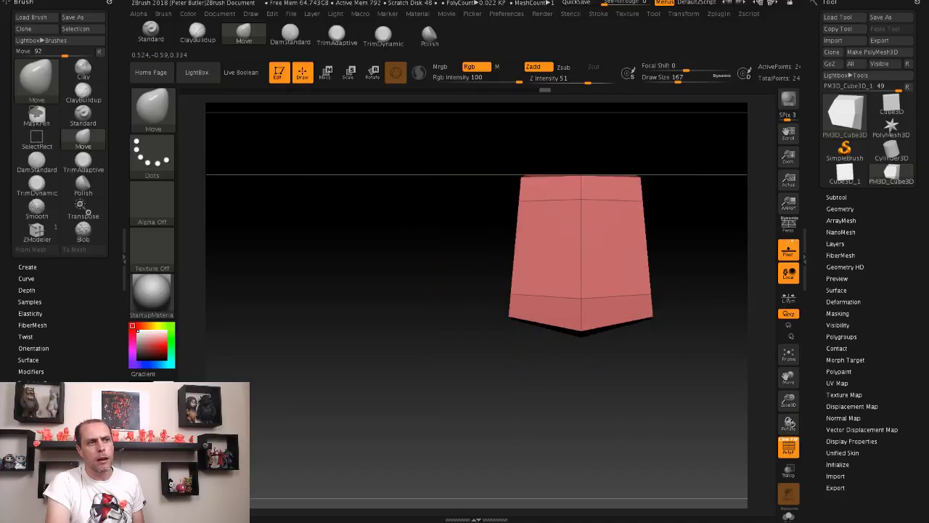
Step: Pull the lower edge's middle down on the opposite side and shape the upper end into a matching V notch
left_click_drag(653, 290, 648, 291)
mouse_move(512, 326)
left_mouse_down()
mouse_move(479, 312)
mouse_move(515, 310)
mouse_move(507, 305)
mouse_move(511, 290)
left_mouse_up()
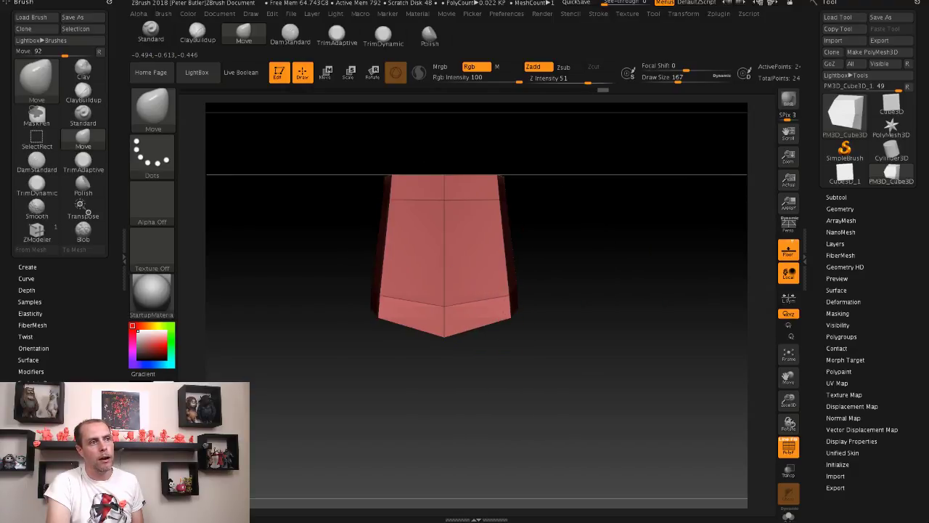
mouse_move(595, 295)
left_mouse_down()
mouse_move(548, 233)
mouse_move(562, 250)
left_mouse_up()
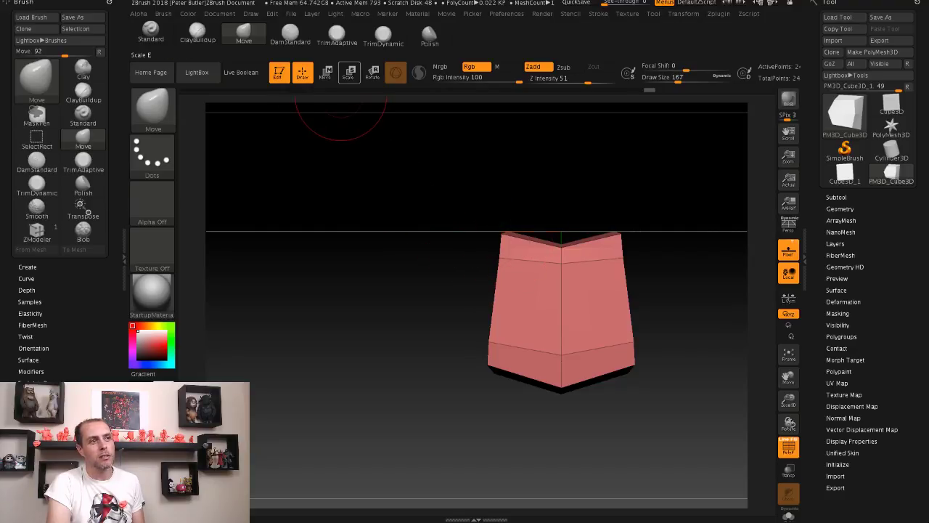
Step: Stretch the block vertically with the Scale gizmo and turn on Dynamic Subdivision for it
left_click(349, 72)
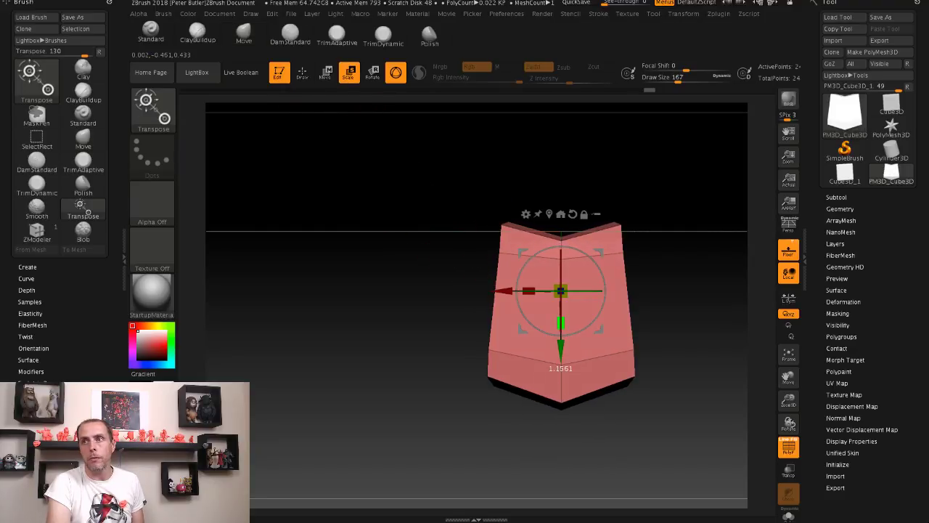
left_click(840, 208)
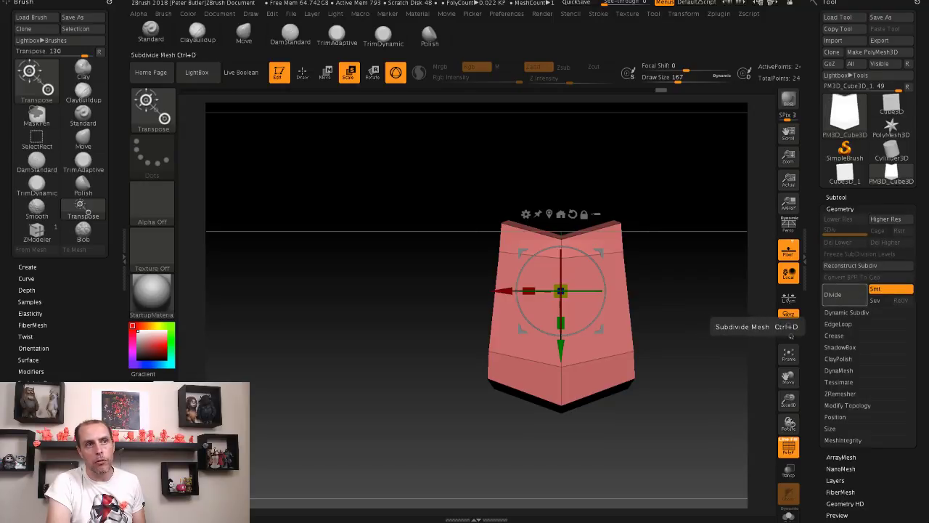
left_click(846, 311)
left_click(844, 323)
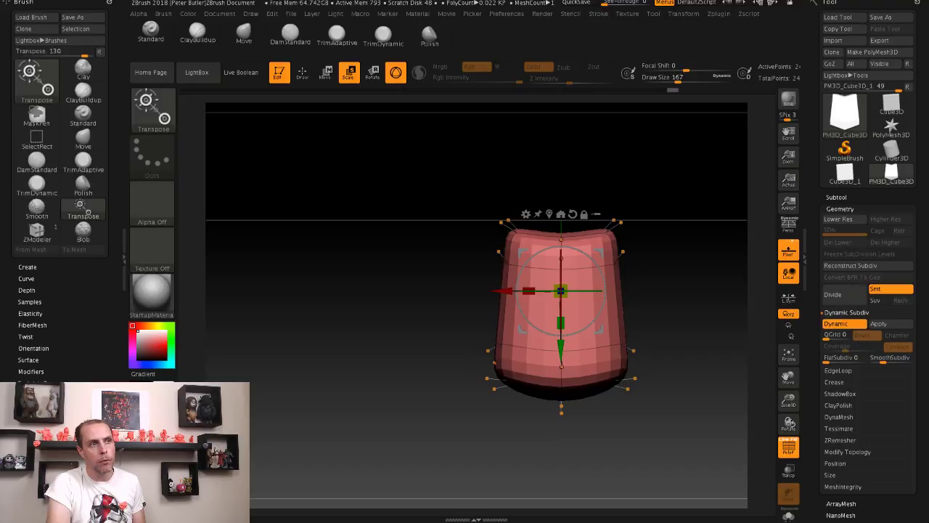
Step: Scale the smoothed form slightly deeper along Z and taller along Y with the gizmo
left_click_drag(327, 327, 436, 378)
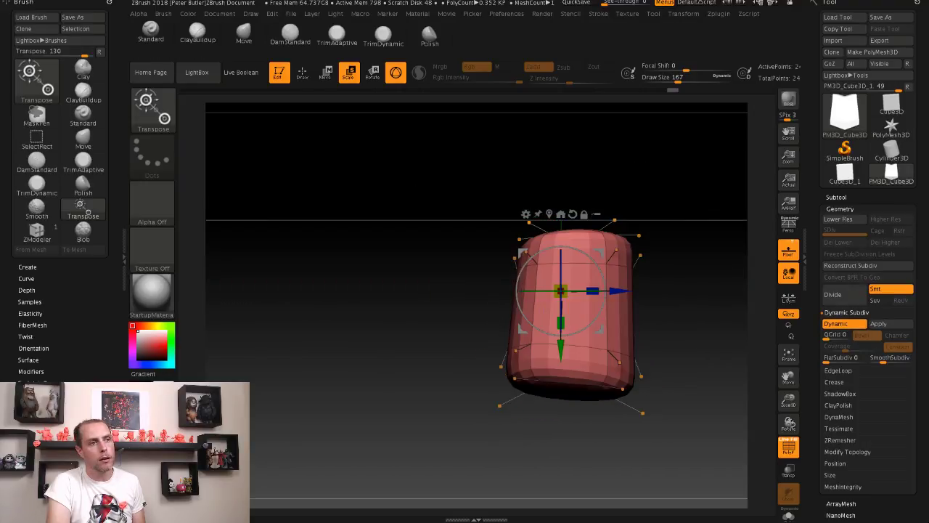
left_click_drag(560, 290, 586, 291)
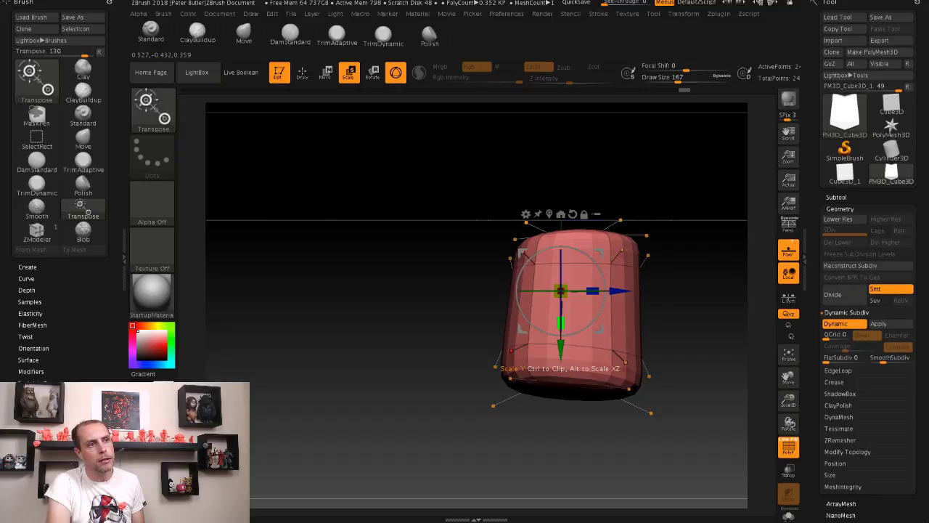
left_click_drag(560, 322, 560, 331)
left_click_drag(429, 377, 479, 378, "shift")
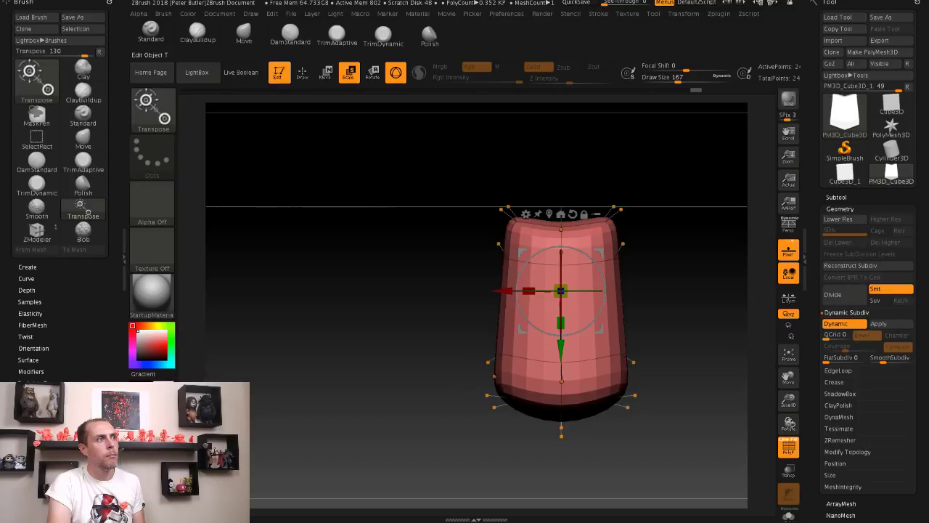
Step: Flare the form's lower corners outward using the Move brush at draw size 311
left_click(244, 34)
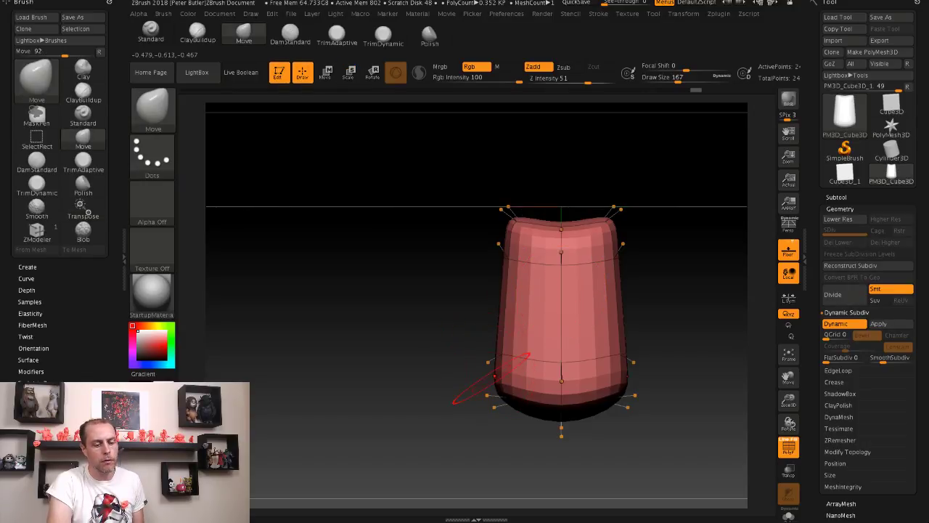
key("s")
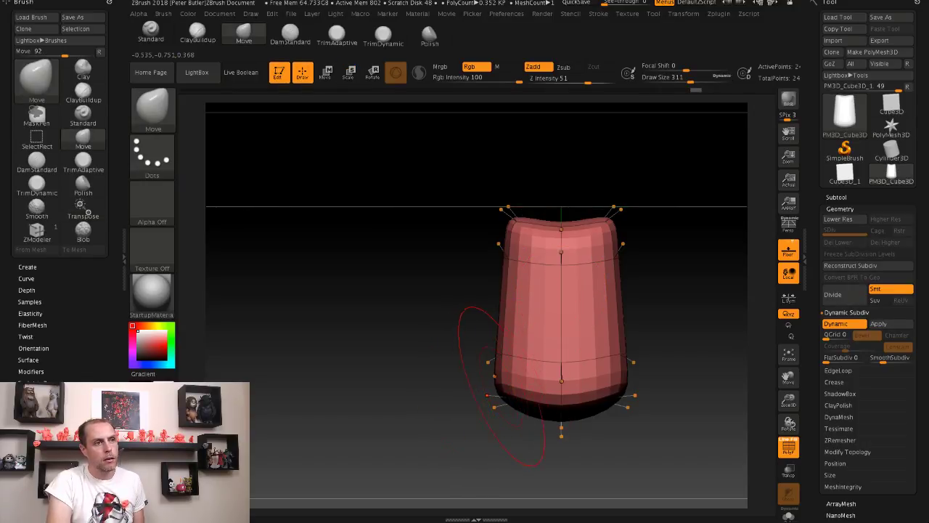
key("ctrl")
mouse_move(487, 363)
left_mouse_down()
mouse_move(417, 368)
mouse_move(476, 373)
left_mouse_up()
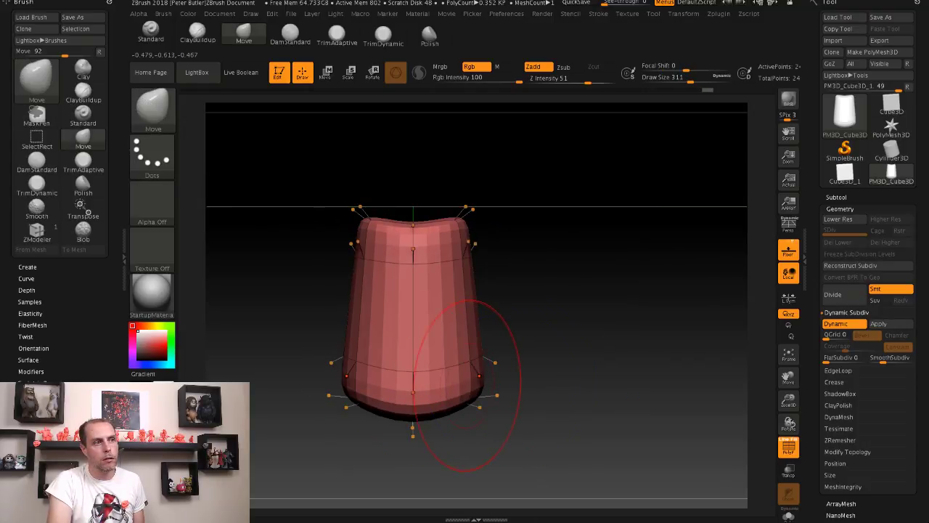
mouse_move(577, 378)
left_mouse_down()
mouse_move(457, 368)
mouse_move(436, 406)
mouse_move(421, 319)
mouse_move(426, 328)
left_mouse_up()
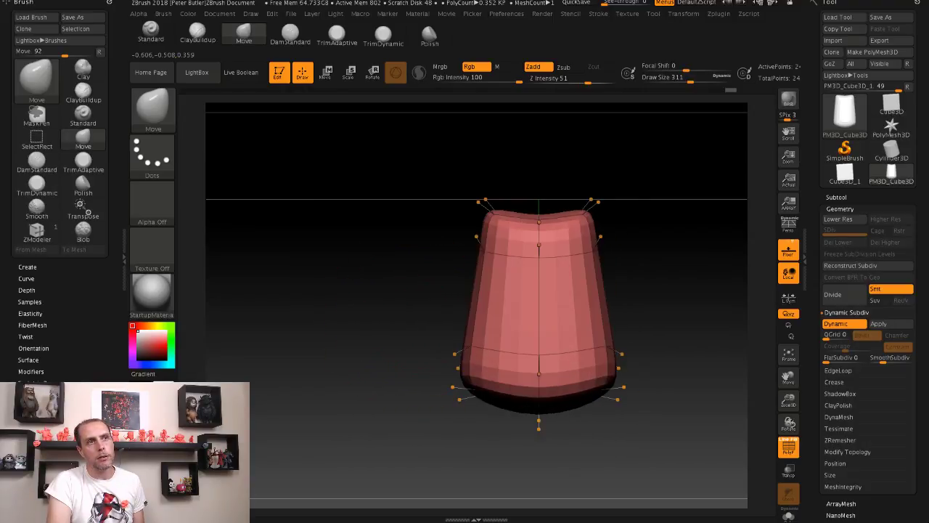
Step: Save the project under the name Parrot
left_click(291, 14)
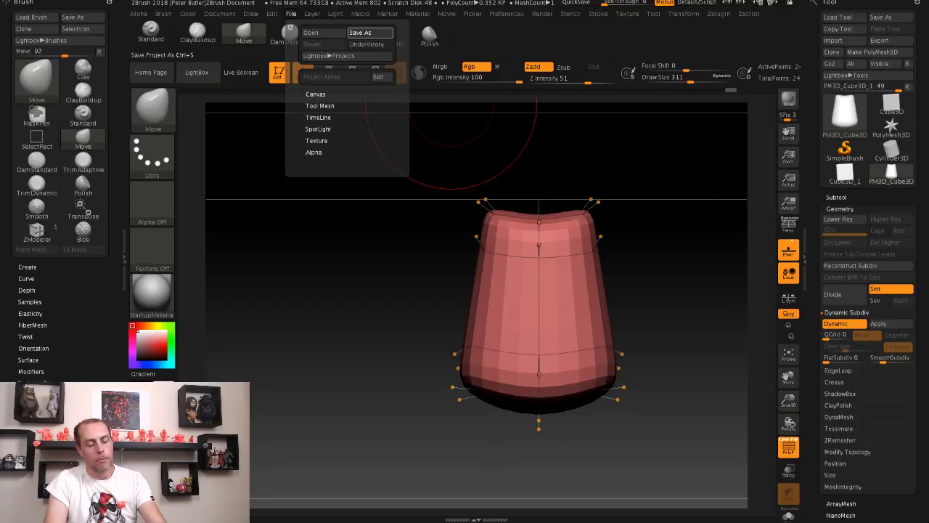
left_click(360, 32)
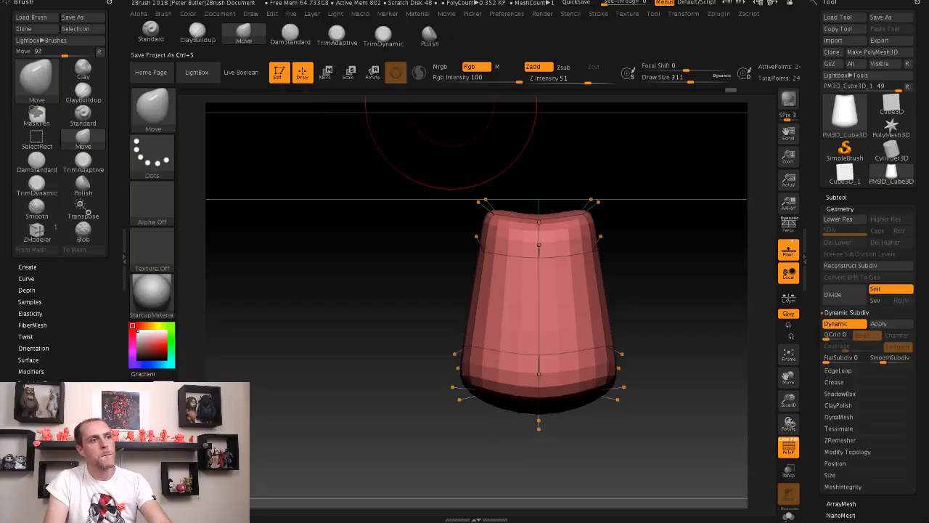
left_click_drag(605, 269, 620, 250)
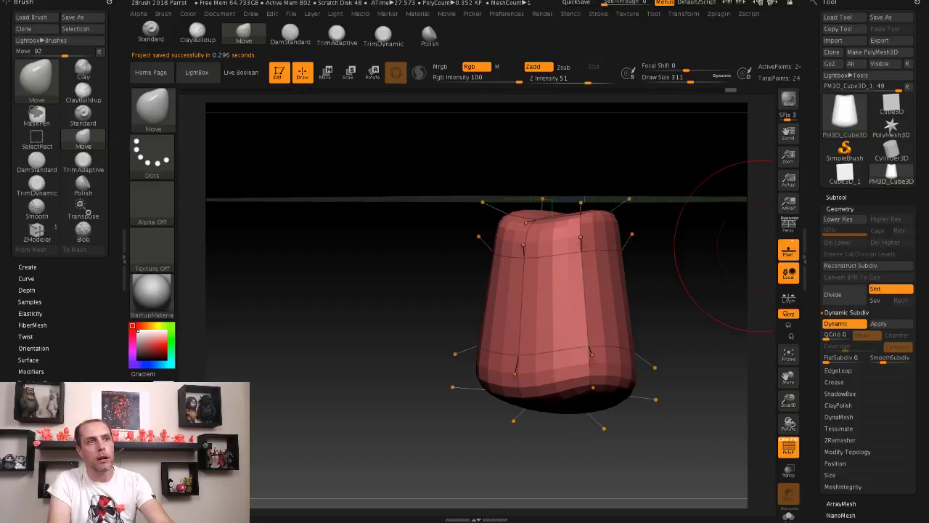
mouse_move(725, 217)
left_mouse_down("shift")
mouse_move(653, 207)
mouse_move(632, 214)
left_mouse_up("shift")
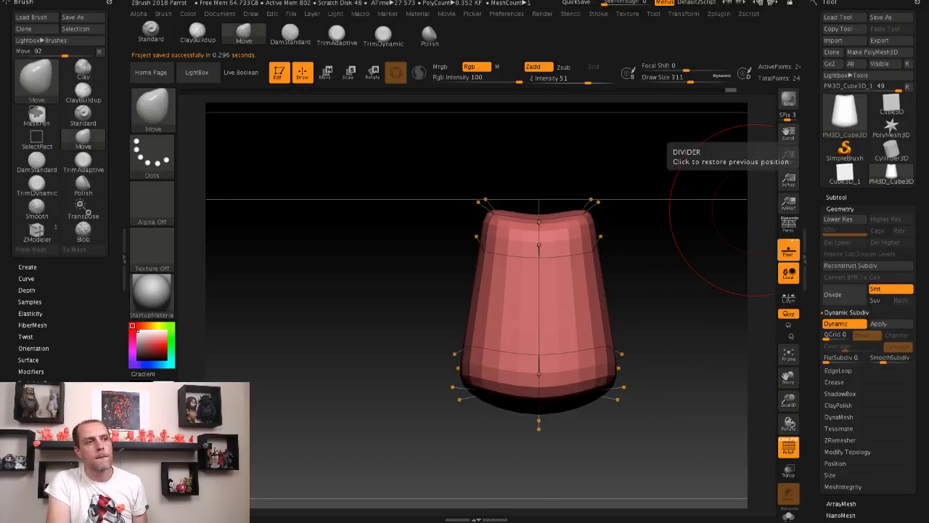
Step: Duplicate the tapered body as a second subtool and make the copy active
left_click_drag(798, 248, 767, 243, "alt")
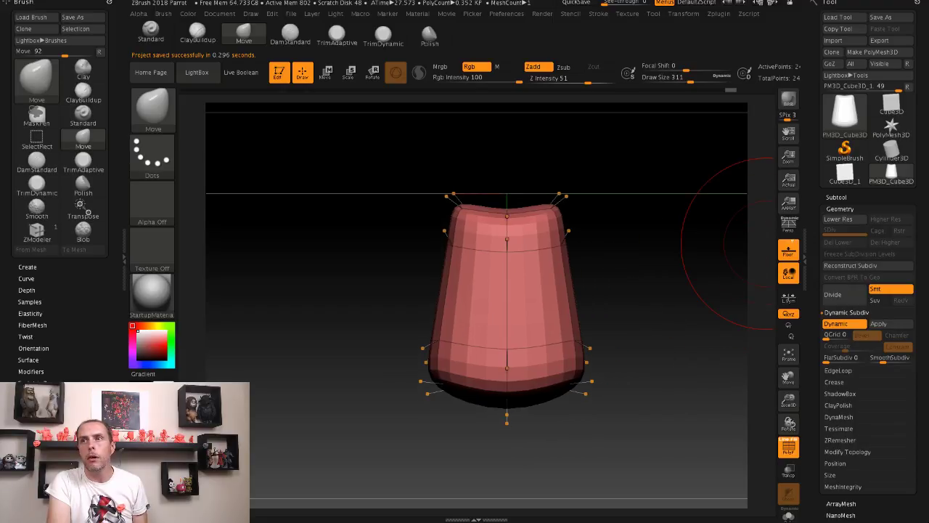
left_click(836, 196)
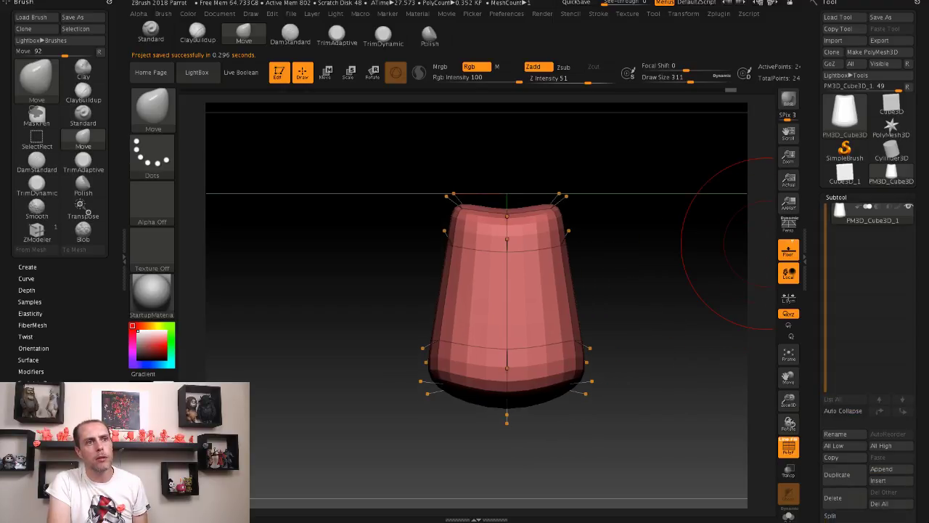
left_click(836, 474)
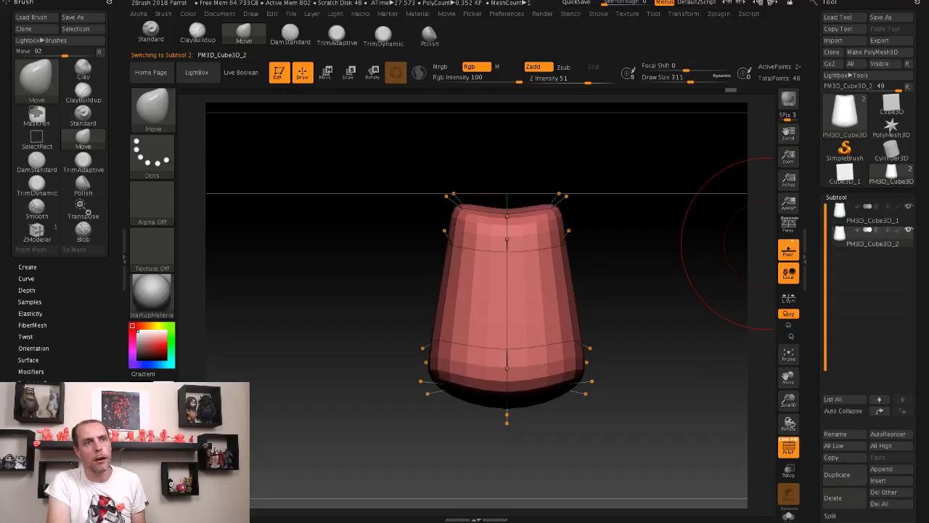
Step: Move the copy sideways along X to sit beside the original, then make it narrower with the gizmo
key("w")
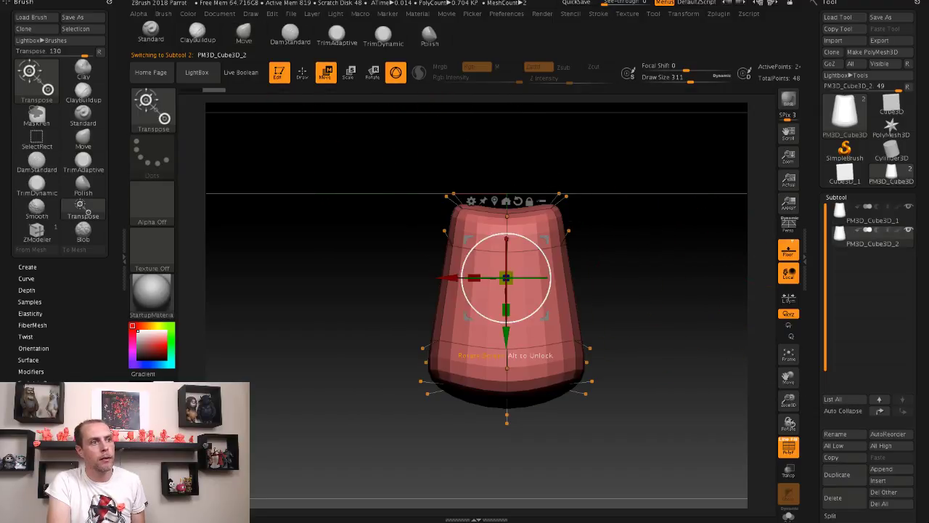
left_click_drag(468, 272, 554, 278)
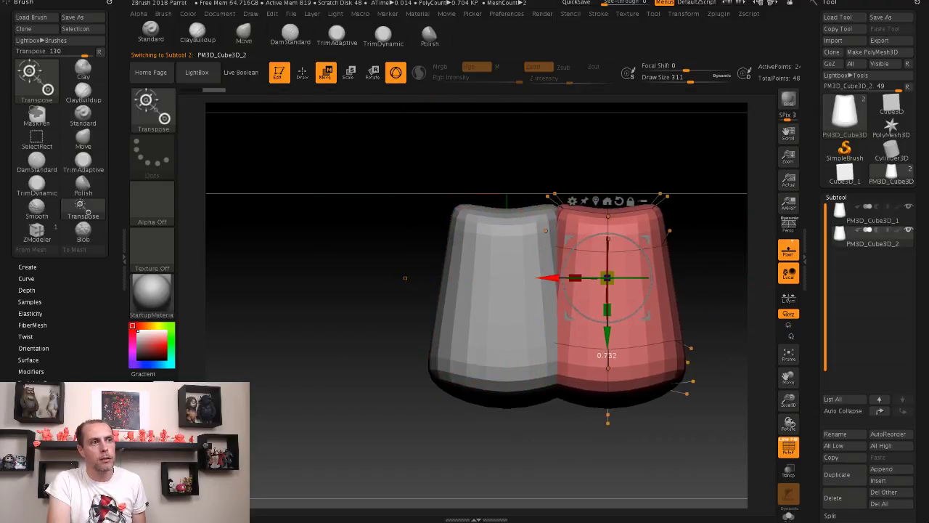
mouse_move(606, 346)
left_mouse_down()
mouse_move(635, 347)
mouse_move(620, 348)
left_mouse_up()
left_click_drag(587, 277, 609, 277)
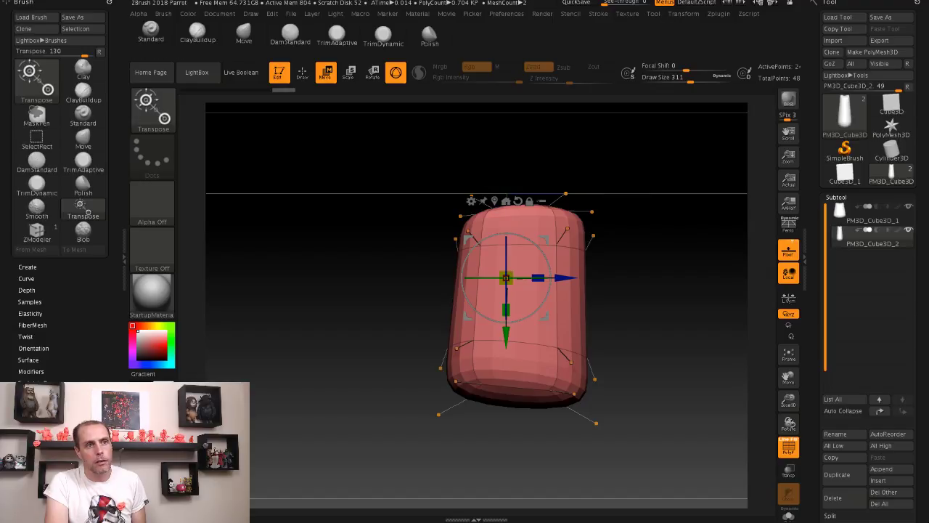
Step: Turn off Dynamic Subdivision on the narrow copy and switch back to the Move brush
left_click(836, 197)
left_click(839, 208)
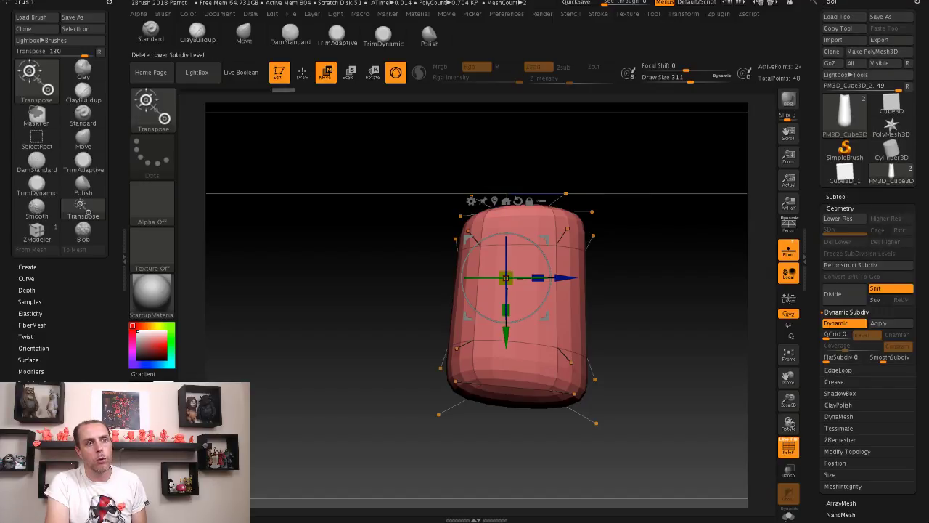
left_click(836, 323)
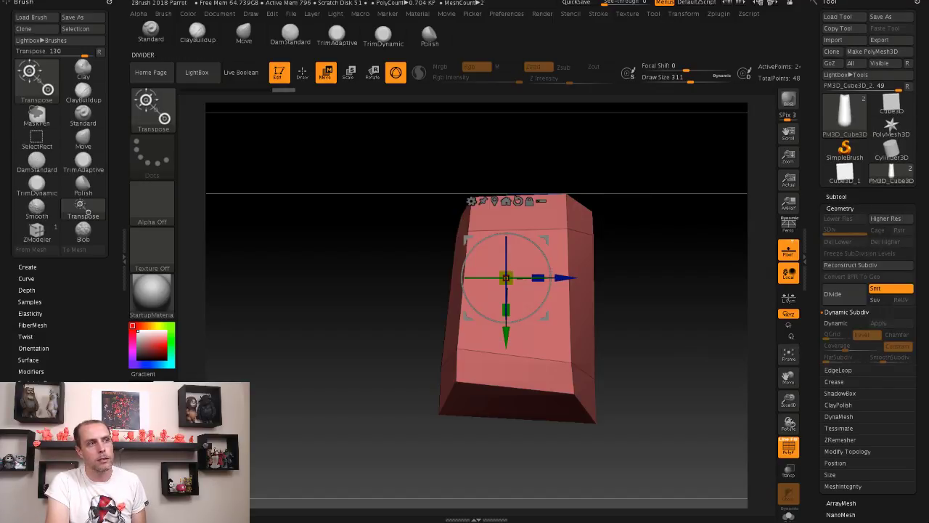
mouse_move(443, 273)
left_mouse_down()
mouse_move(371, 277)
mouse_move(443, 275)
left_mouse_up()
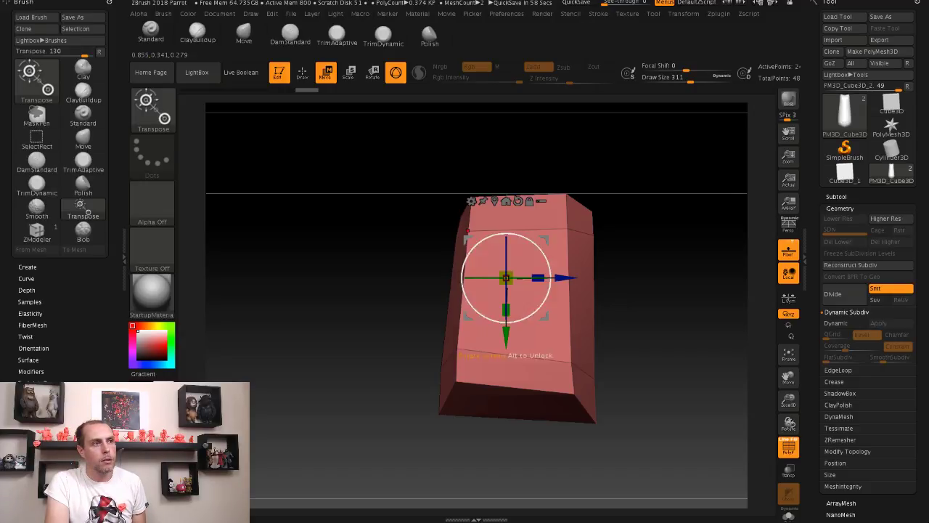
left_click_drag(443, 276, 460, 196)
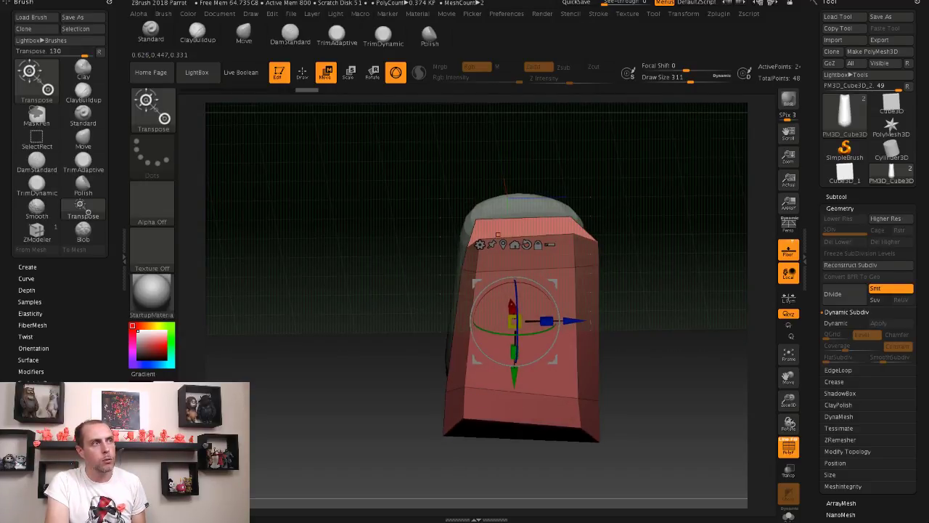
key("q")
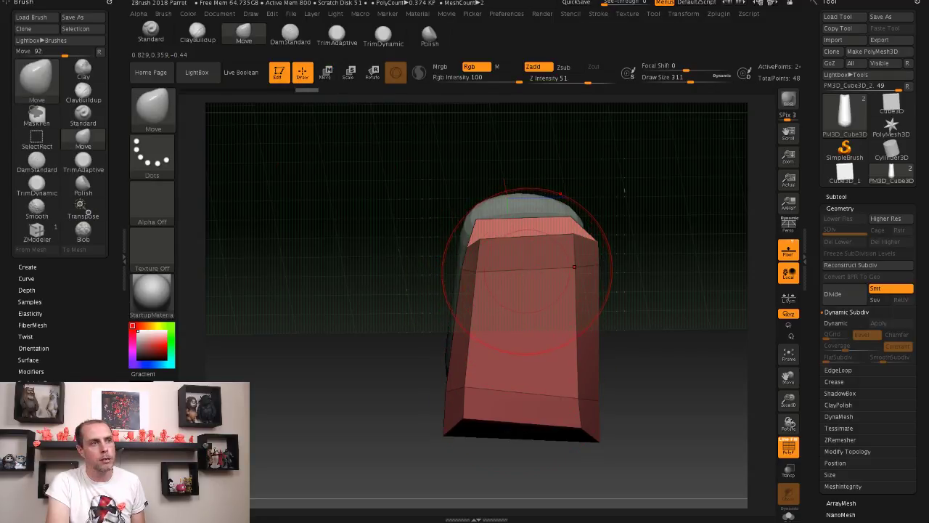
Step: Insert a vertical edge loop down the middle of the narrow copy's wide side with the ZModeler brush
key("space")
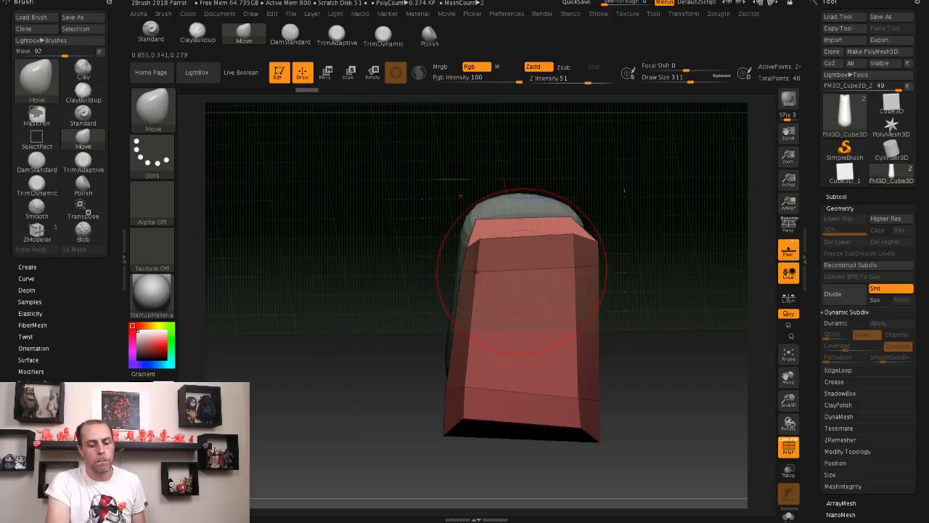
key("b")
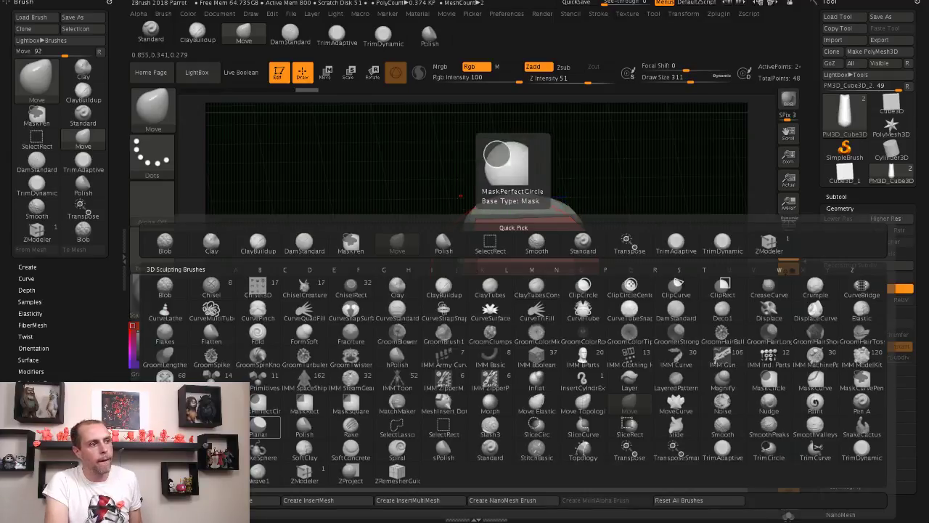
left_click(304, 471)
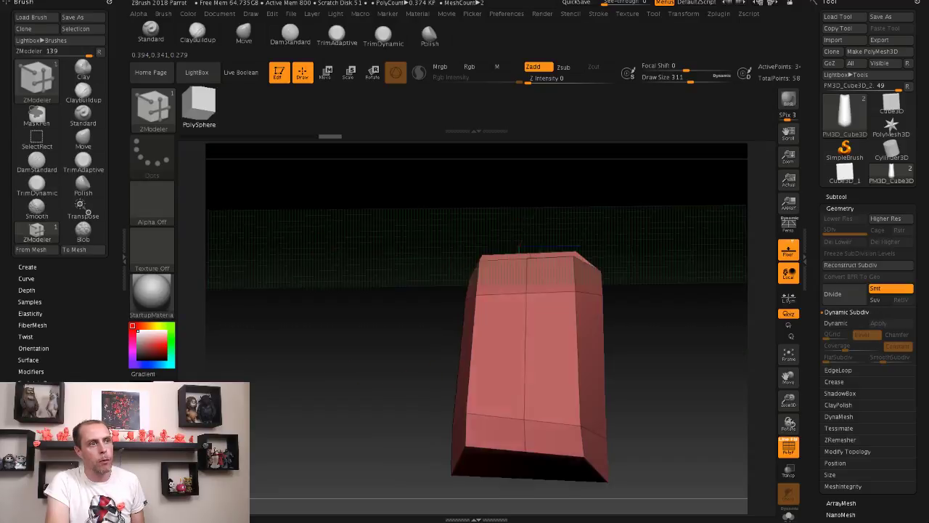
Step: Pull the middle of the copy's lower edge downward with the Move brush to form a pointed bottom
left_click_drag(654, 334, 653, 290)
mouse_move(360, 283)
left_mouse_down()
mouse_move(360, 262)
mouse_move(406, 246)
mouse_move(377, 232)
mouse_move(361, 266)
left_mouse_up()
left_click_drag(491, 363, 494, 399)
mouse_move(639, 341)
left_mouse_down()
mouse_move(704, 345)
mouse_move(455, 282)
left_mouse_up()
mouse_move(464, 182)
left_mouse_down()
mouse_move(537, 247)
mouse_move(540, 263)
mouse_move(479, 258)
left_mouse_up()
Step: Set the Move brush draw size to 94 and shape the copy's top points into a shallow ridge
key("s")
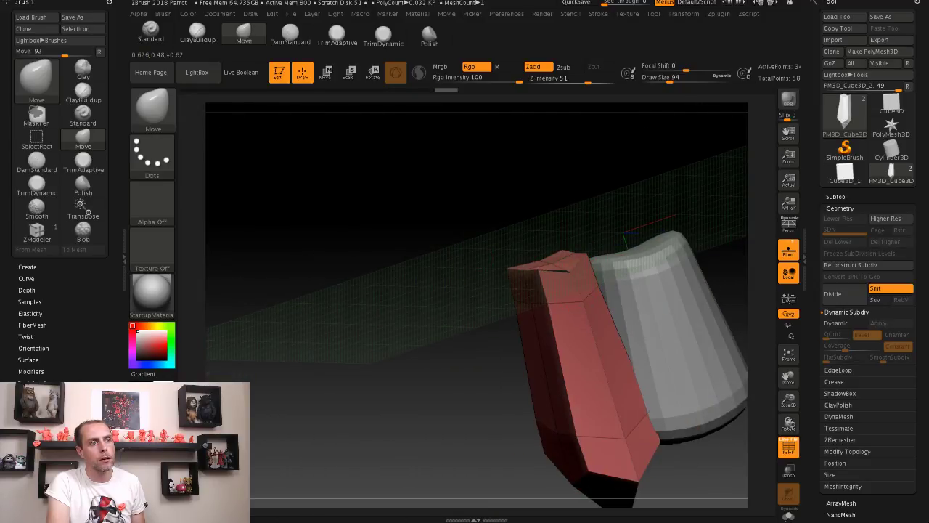
left_click_drag(559, 262, 523, 256)
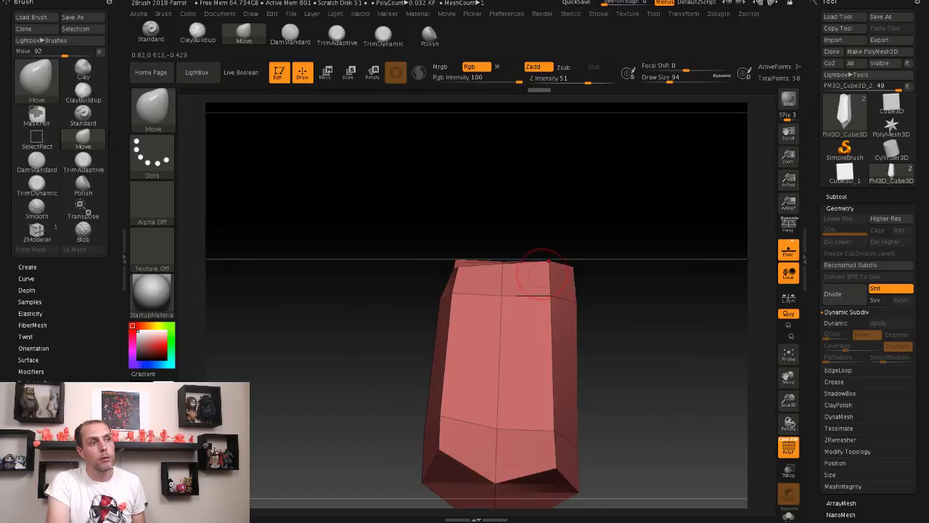
key("d")
mouse_move(498, 230)
left_mouse_down()
mouse_move(527, 258)
mouse_move(678, 266)
left_mouse_up()
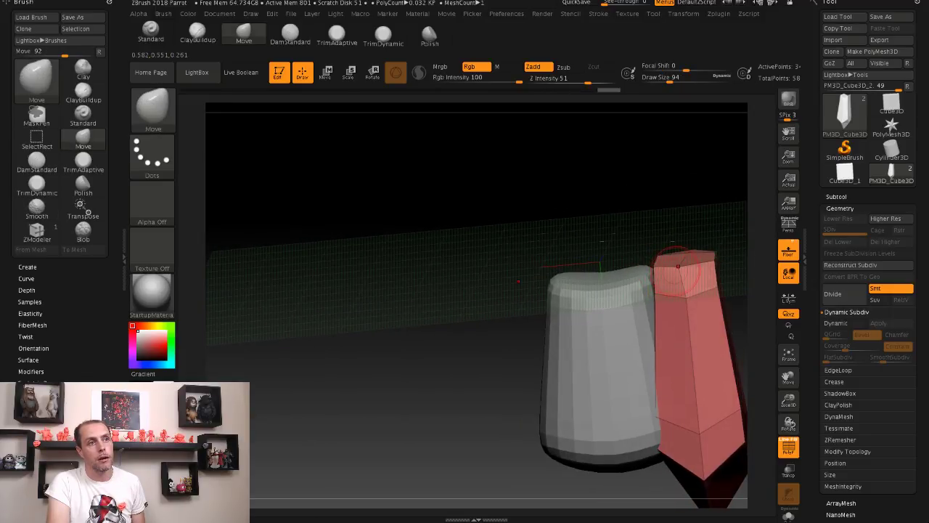
mouse_move(591, 232)
left_mouse_down()
mouse_move(549, 218)
mouse_move(564, 228)
mouse_move(468, 233)
left_mouse_up()
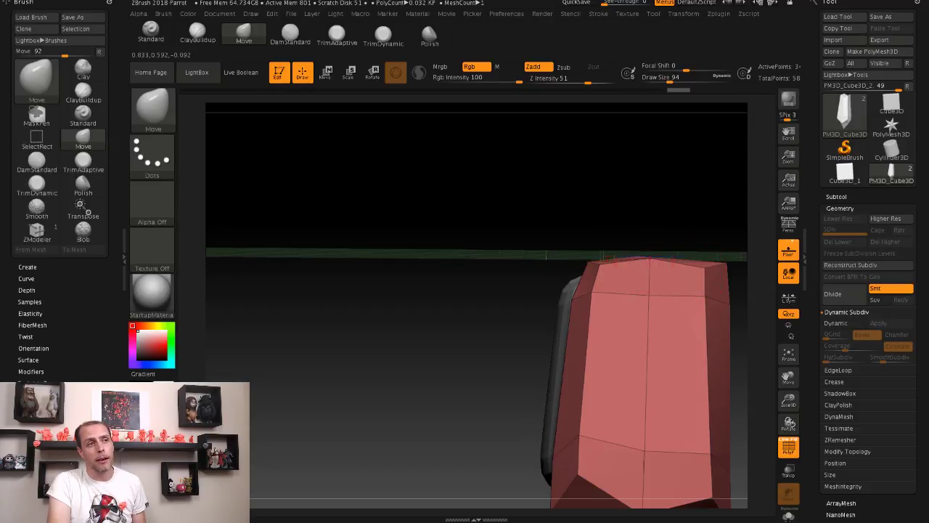
left_click_drag(566, 228, 633, 263)
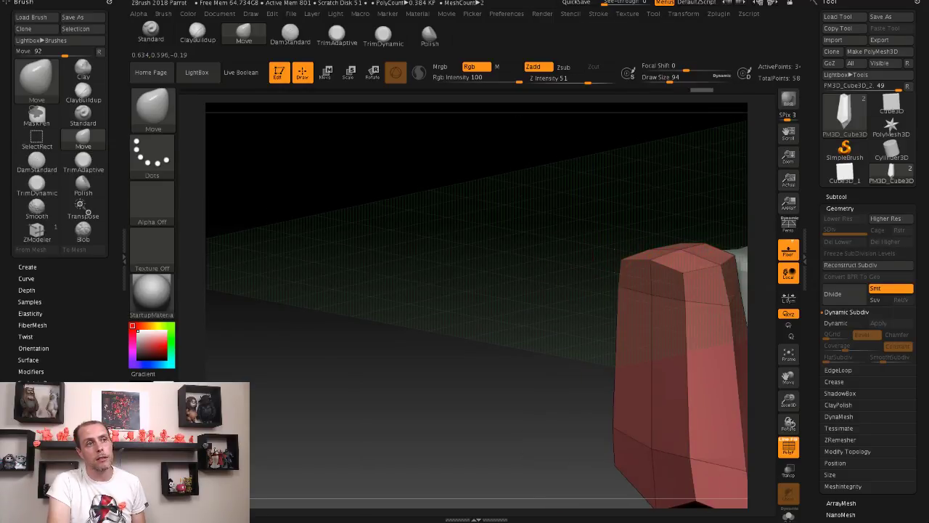
mouse_move(580, 230)
left_mouse_down()
mouse_move(494, 229)
mouse_move(485, 220)
left_mouse_up()
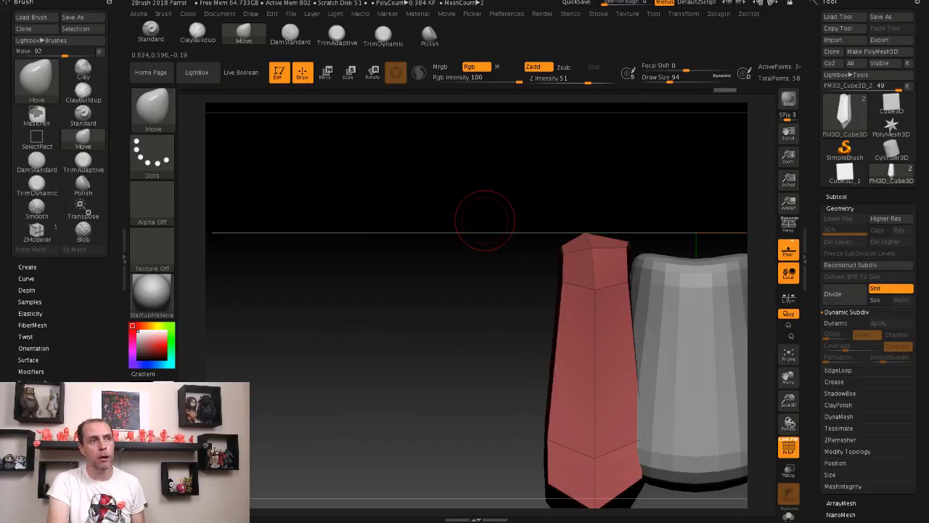
mouse_move(589, 238)
left_mouse_down()
mouse_move(594, 222)
mouse_move(642, 210)
mouse_move(646, 185)
left_mouse_up()
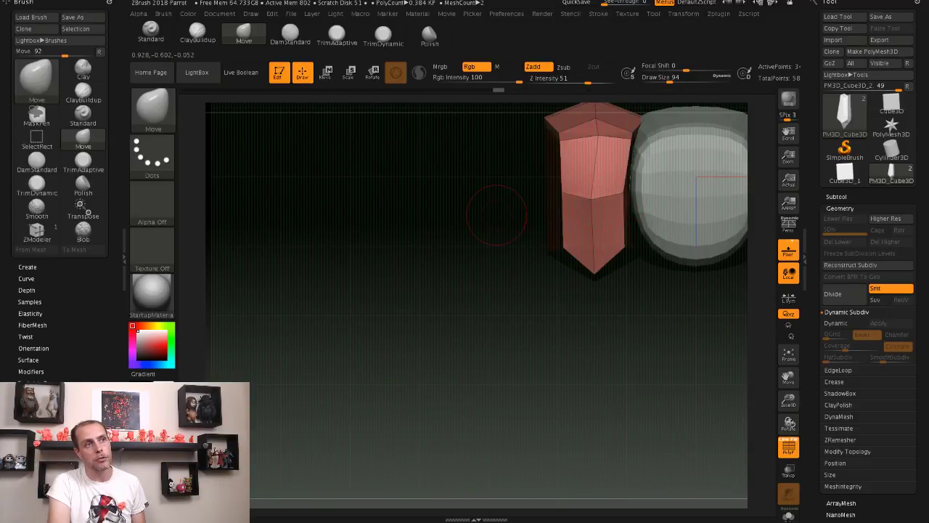
left_click_drag(436, 148, 493, 218)
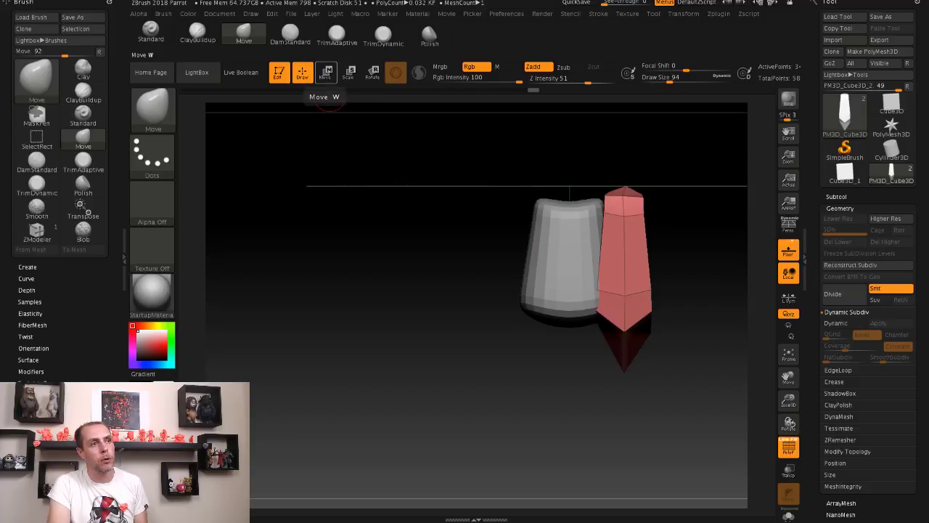
Step: Scale the pointed copy shorter and thinner with the gizmo and centre the gizmo's pivot on it
left_click(326, 72)
left_click_drag(483, 244, 523, 246)
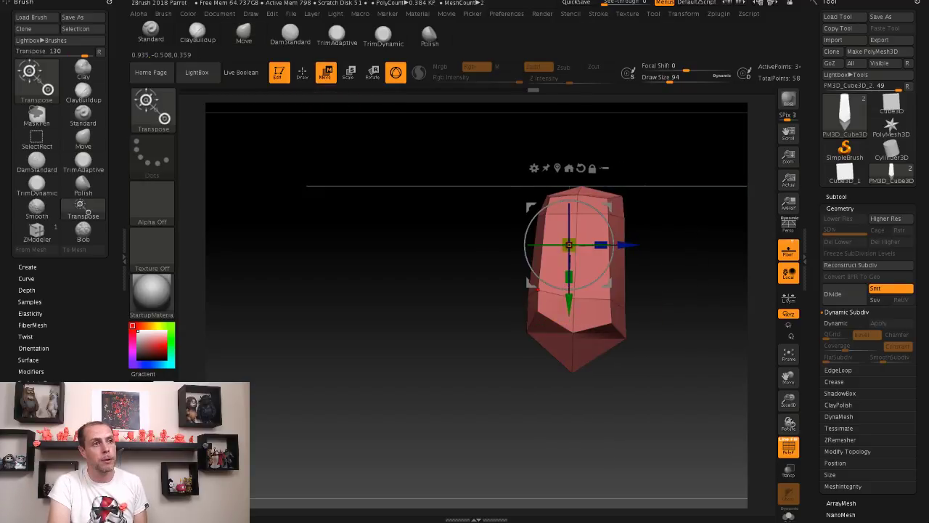
left_click_drag(568, 277, 568, 269)
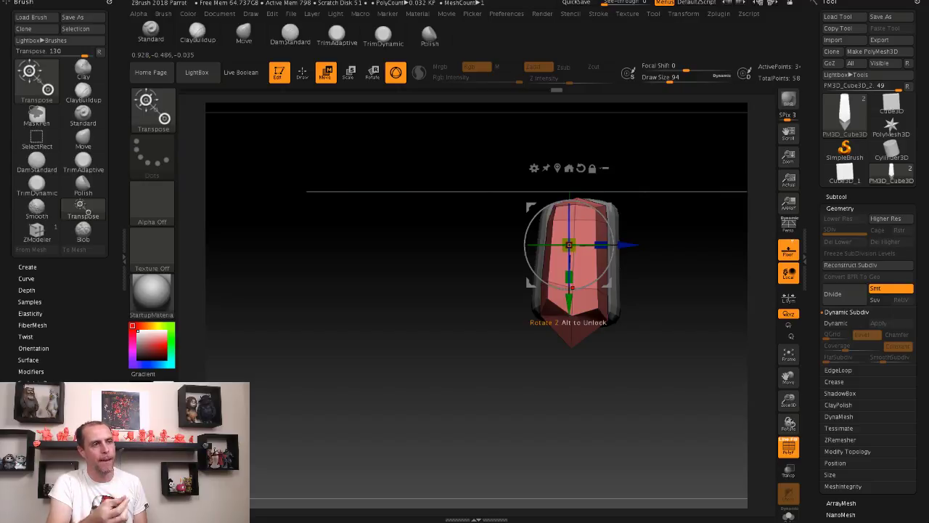
left_click_drag(569, 279, 569, 278)
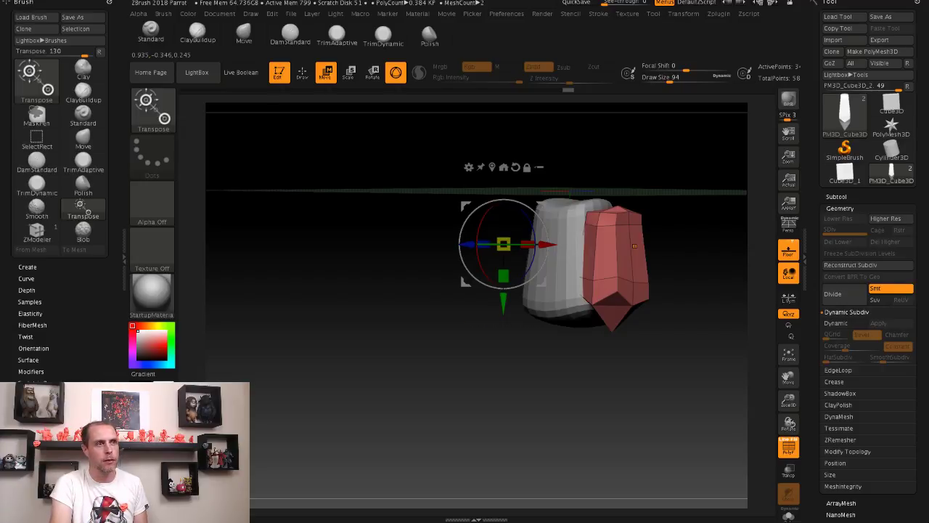
left_click_drag(362, 378, 341, 377)
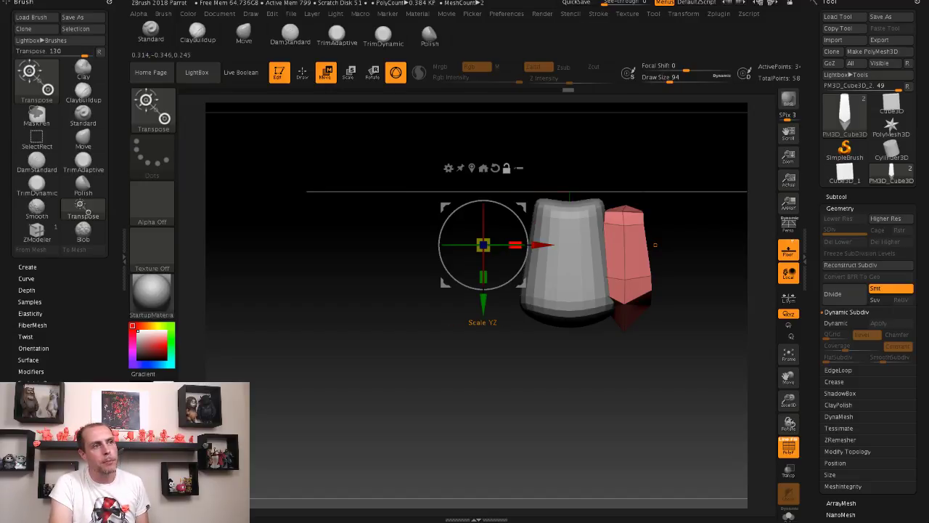
mouse_move(515, 244)
left_mouse_down("alt")
mouse_move(663, 245)
mouse_move(500, 244)
left_mouse_up("alt")
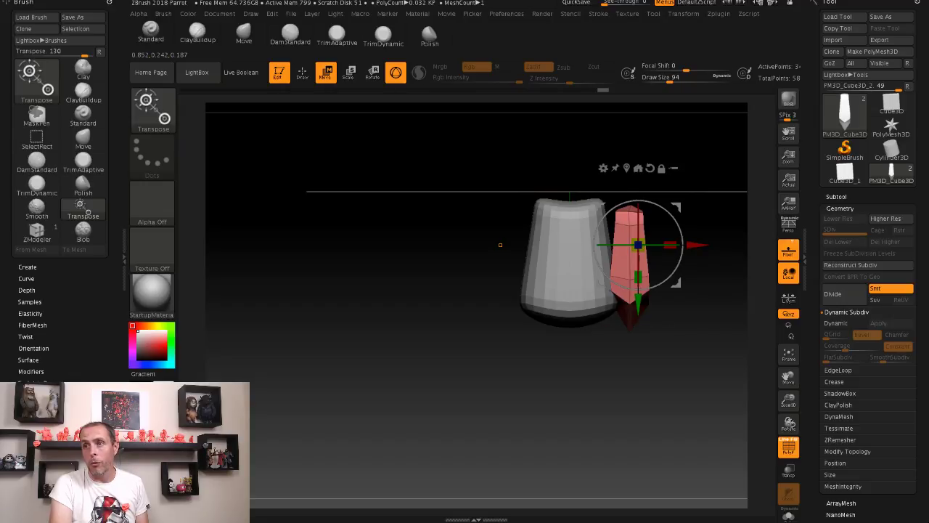
Step: Tilt the pointed copy about 9.5 degrees so its lower end leans away from the body, and raise it slightly
right_click_drag(500, 244, 451, 245, "ctrl")
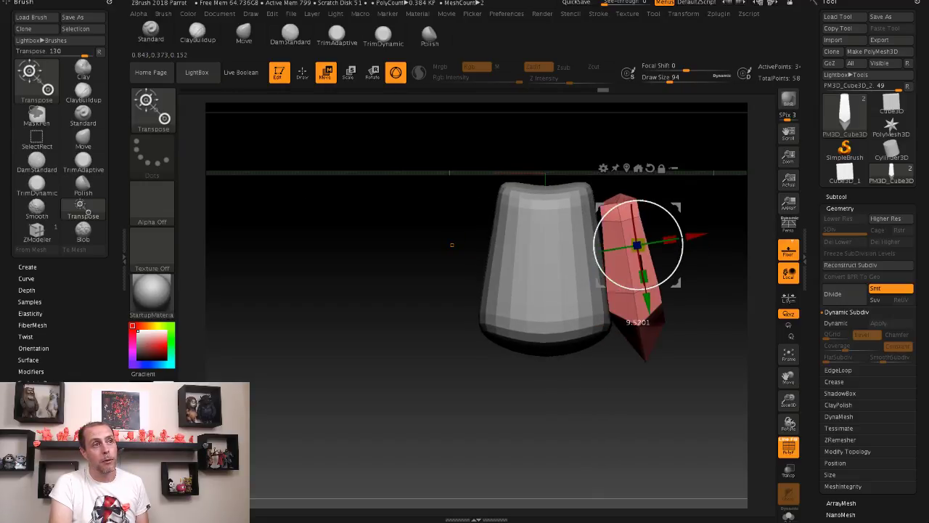
left_click_drag(665, 322, 697, 322, "shift")
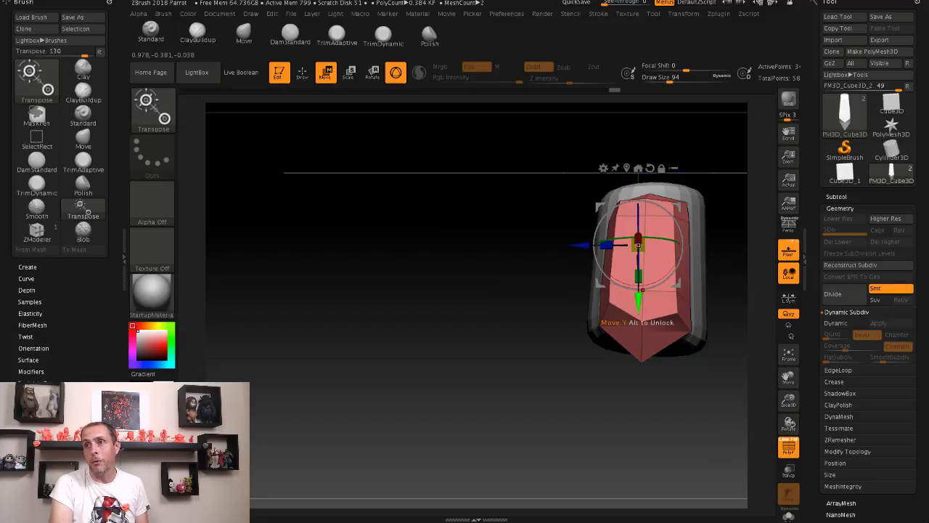
left_click_drag(638, 296, 638, 288)
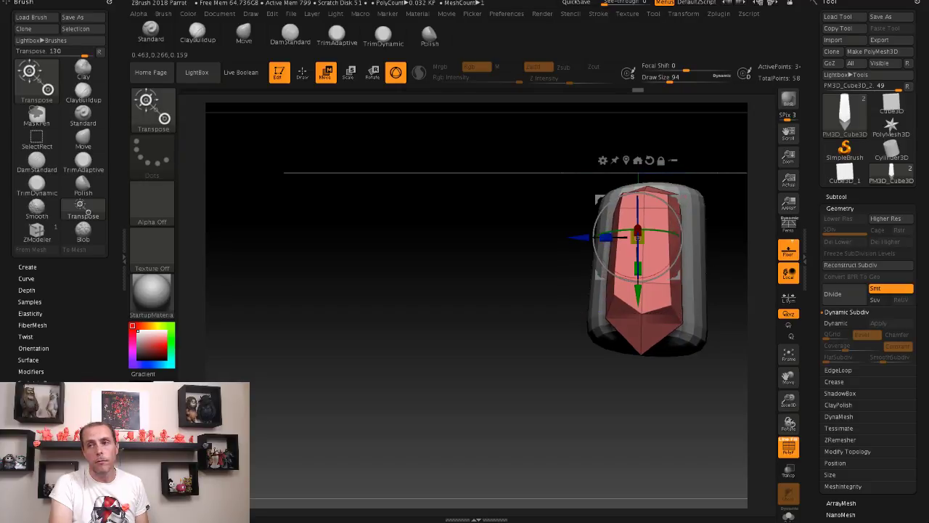
mouse_move(508, 240)
left_mouse_down()
mouse_move(457, 222)
mouse_move(454, 234)
mouse_move(521, 222)
mouse_move(387, 239)
mouse_move(473, 216)
mouse_move(455, 237)
mouse_move(473, 282)
mouse_move(457, 235)
mouse_move(456, 249)
mouse_move(369, 232)
mouse_move(378, 230)
left_mouse_up()
Step: Turn on Dynamic Subdivision for the pointed copy and return to the Move brush with a draw size of 163
left_click(835, 322)
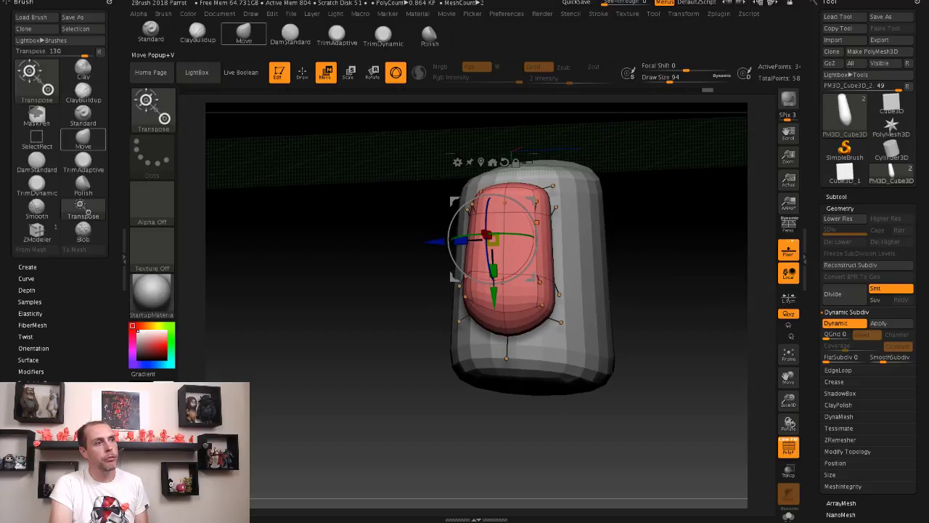
left_click(83, 138)
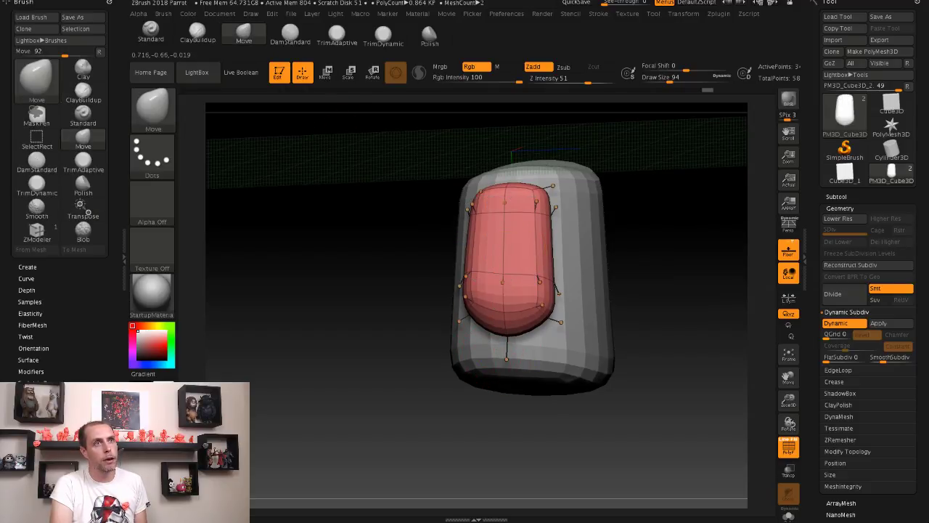
key("bracketright")
key("bracketright")
key("bracketright")
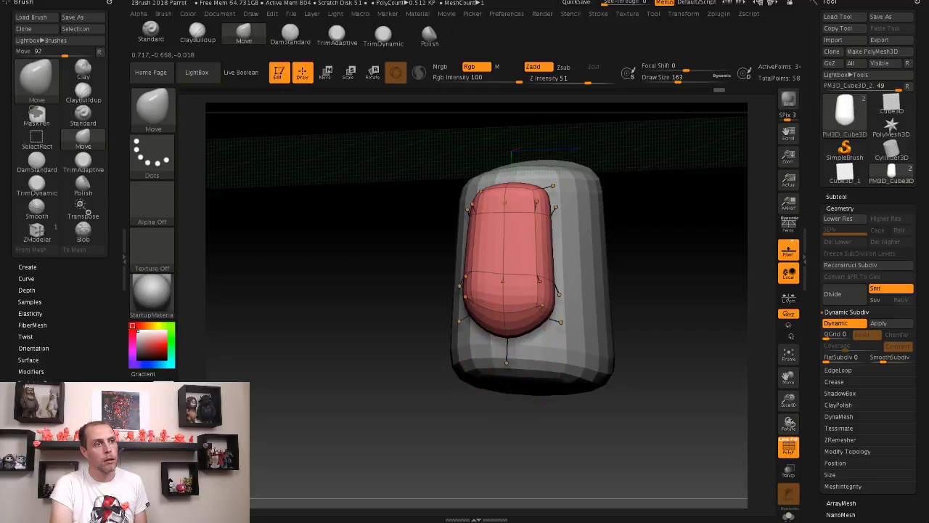
Step: Stretch the wing piece's bottom tip downward, widen its lower sides and centre the tip
left_click_drag(506, 358, 508, 402)
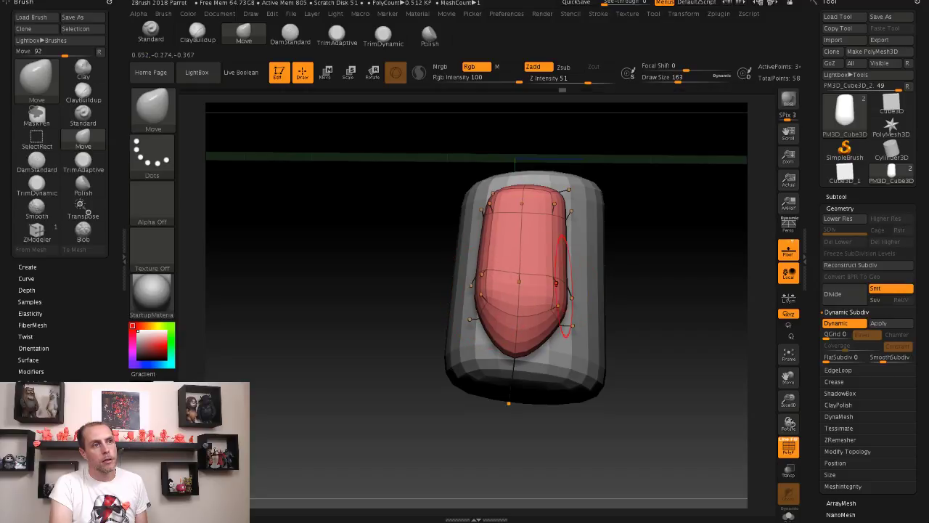
left_click_drag(548, 316, 556, 321)
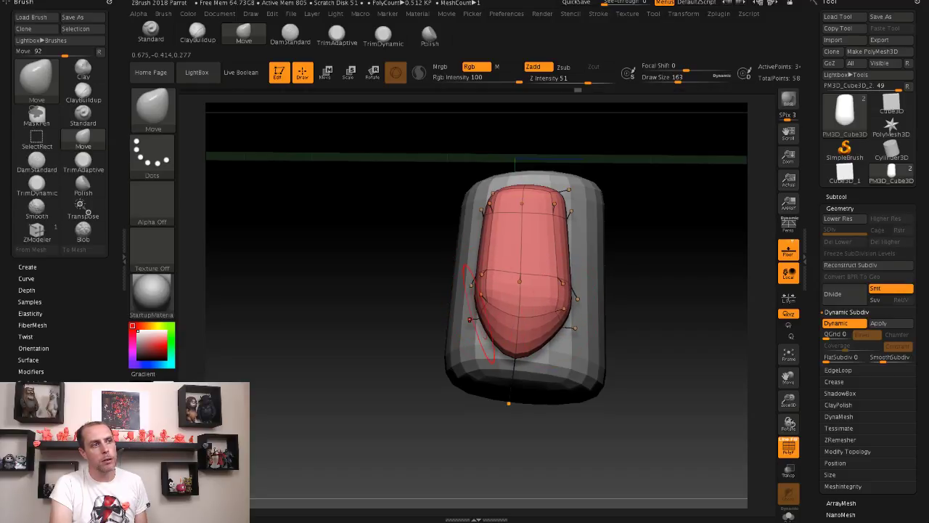
left_click_drag(470, 320, 466, 320)
left_click_drag(682, 342, 555, 225)
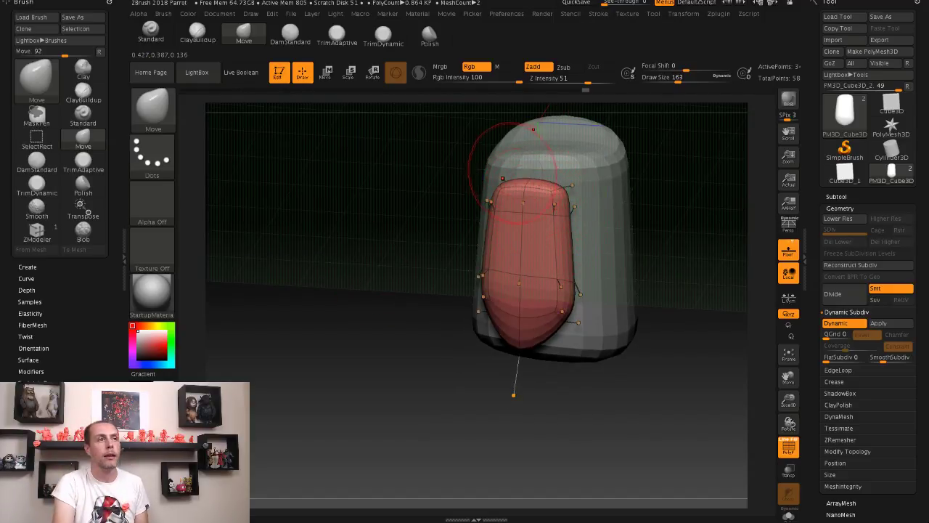
right_click_drag(491, 180, 507, 186)
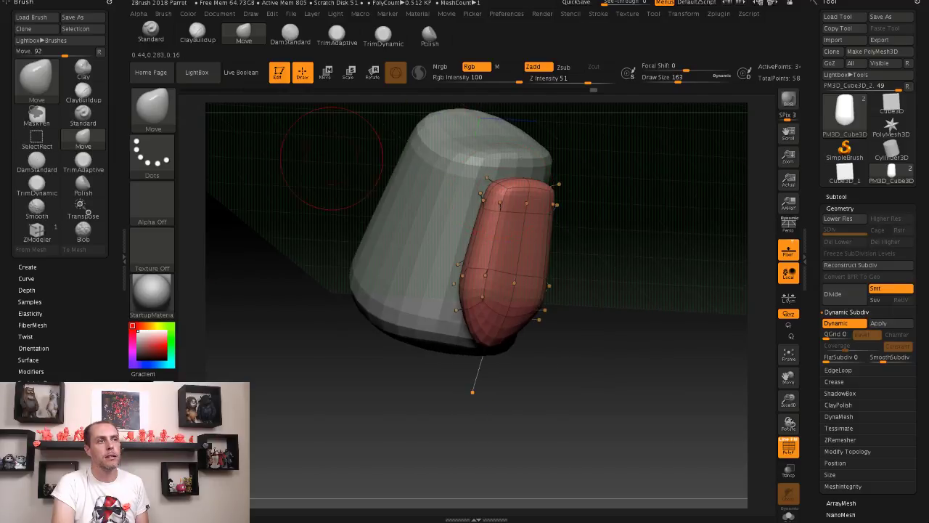
left_click_drag(311, 135, 320, 139, "shift")
mouse_move(435, 187)
right_mouse_down()
mouse_move(487, 187)
mouse_move(399, 182)
mouse_move(405, 218)
mouse_move(377, 185)
right_mouse_up()
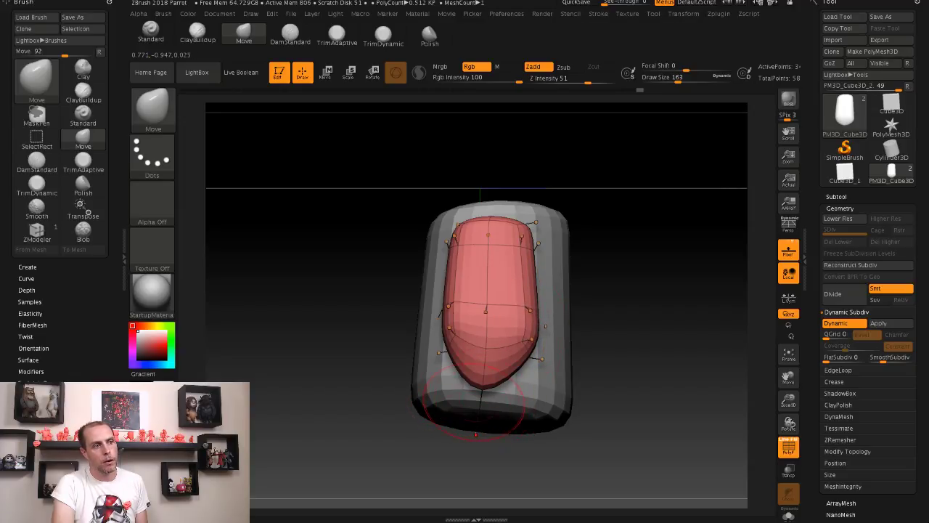
left_click_drag(475, 434, 491, 440)
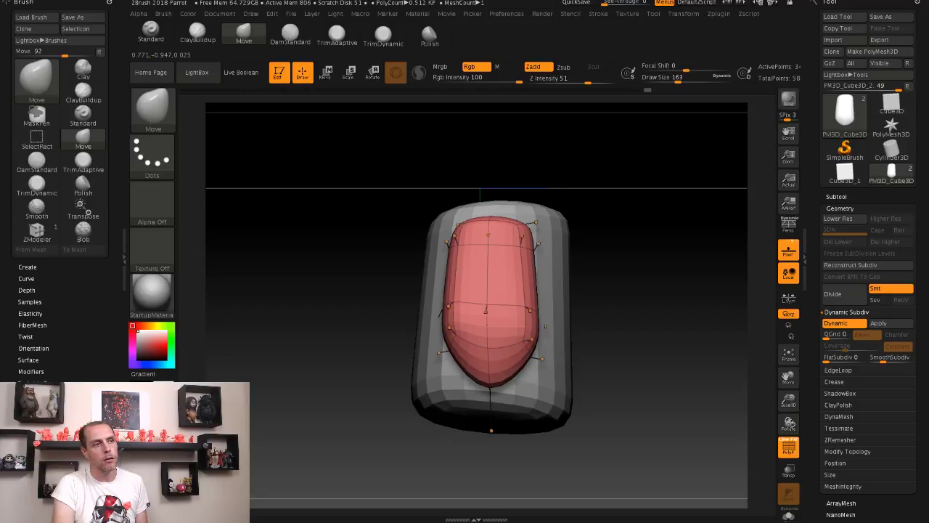
Step: Enlarge the Move brush to draw size 217, adjust the wing piece's upper end and undo the last change
left_click_drag(595, 326, 689, 328)
key("s")
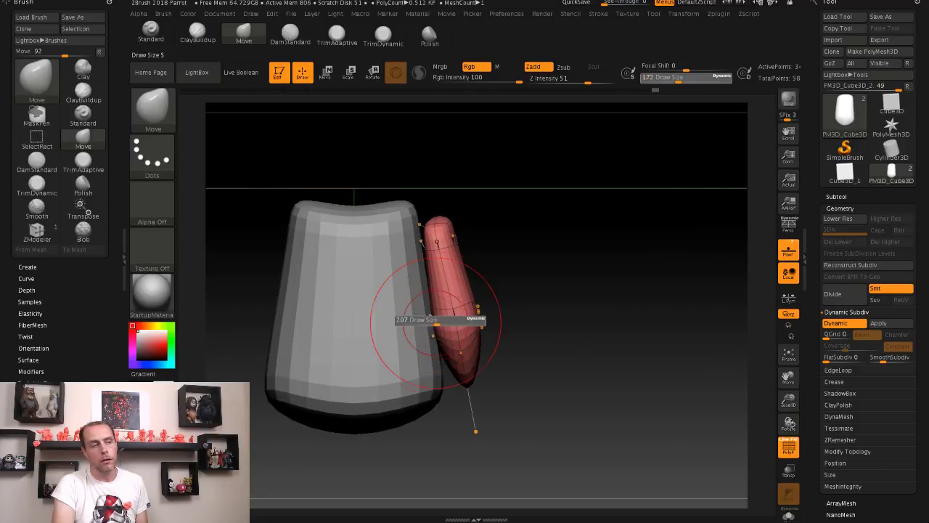
left_click_drag(429, 318, 449, 318)
left_click_drag(541, 318, 475, 319, "shift")
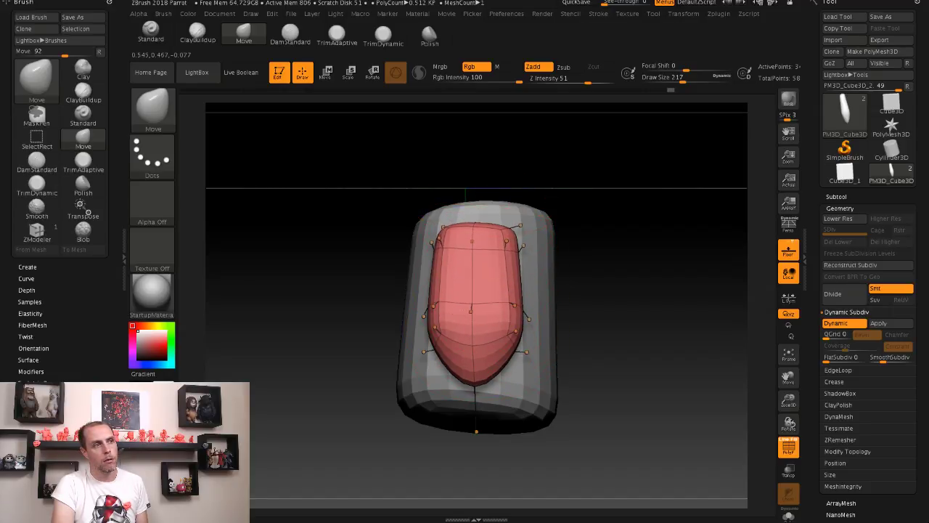
left_click_drag(322, 217, 392, 222)
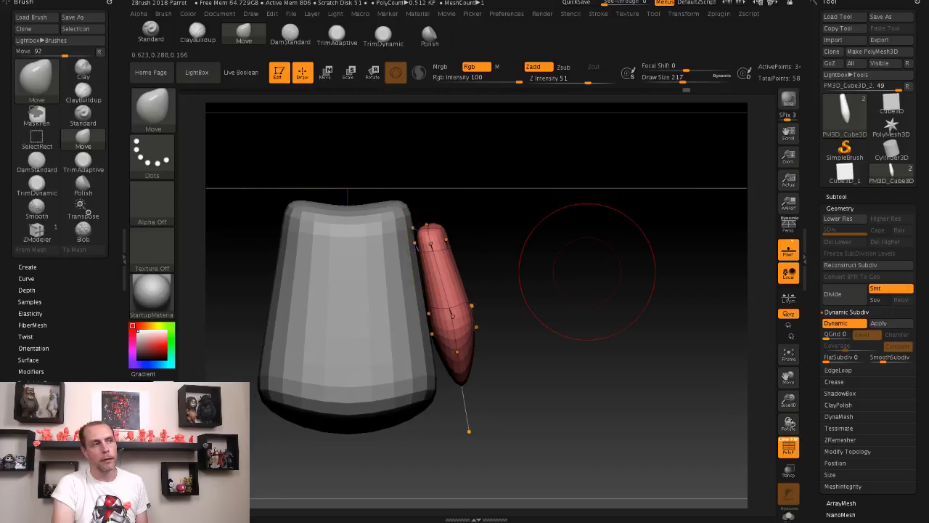
key("ctrl+z")
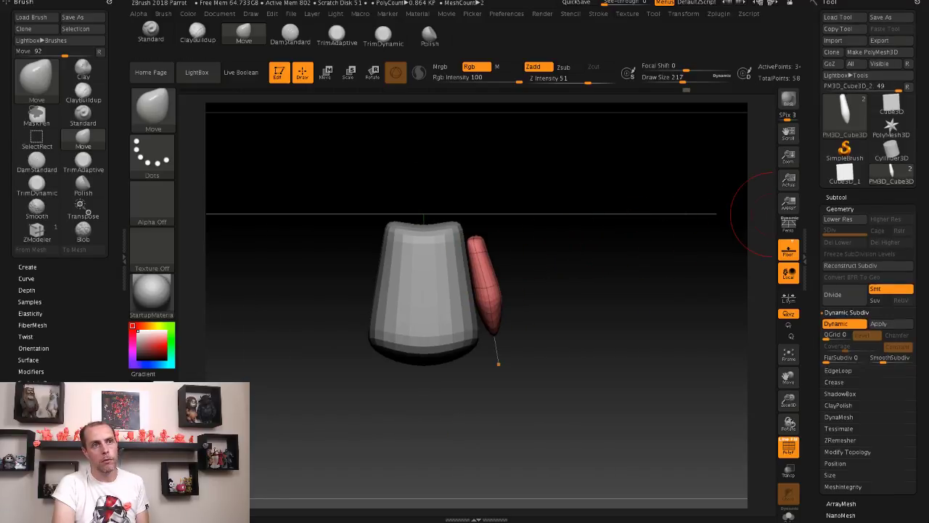
Step: Duplicate the wing subtool and mirror the copy to the opposite side of the body
left_click(836, 197)
left_click(837, 473)
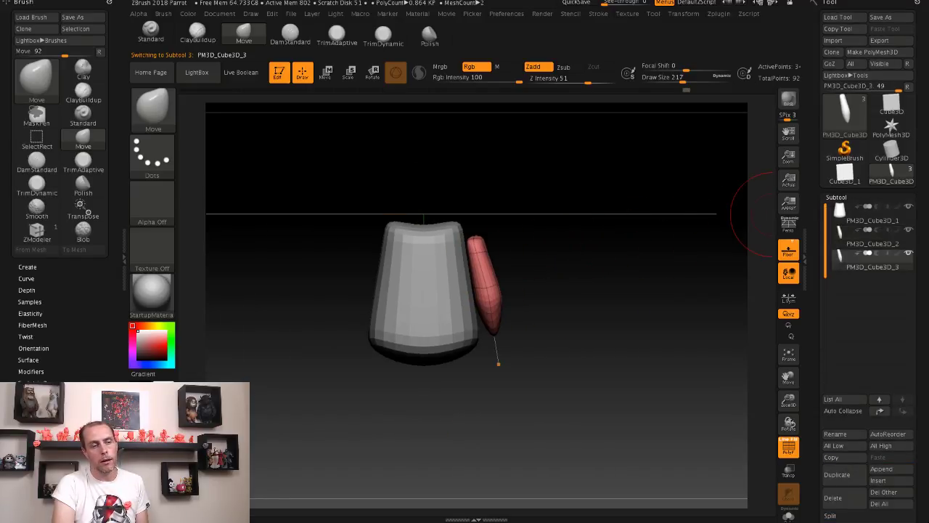
scroll(867, 327, "down", 3)
scroll(867, 327, "down", 5)
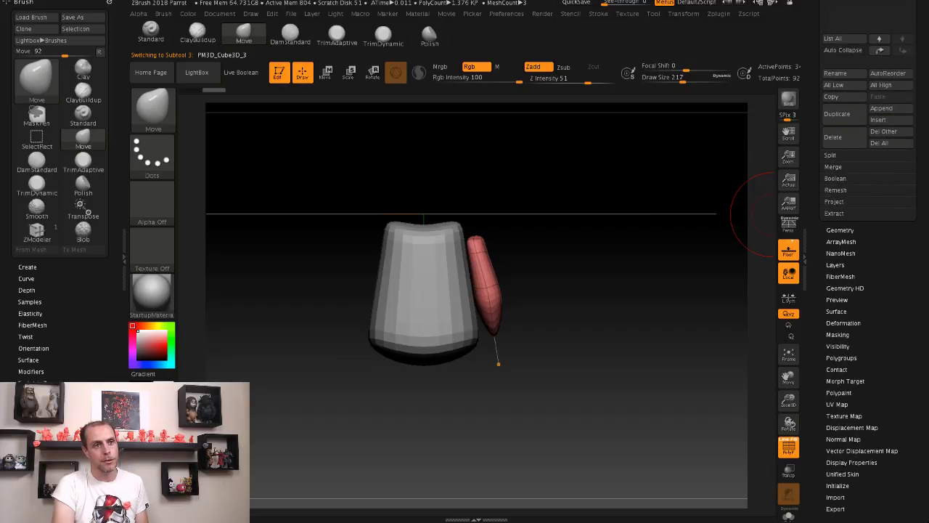
left_click(843, 322)
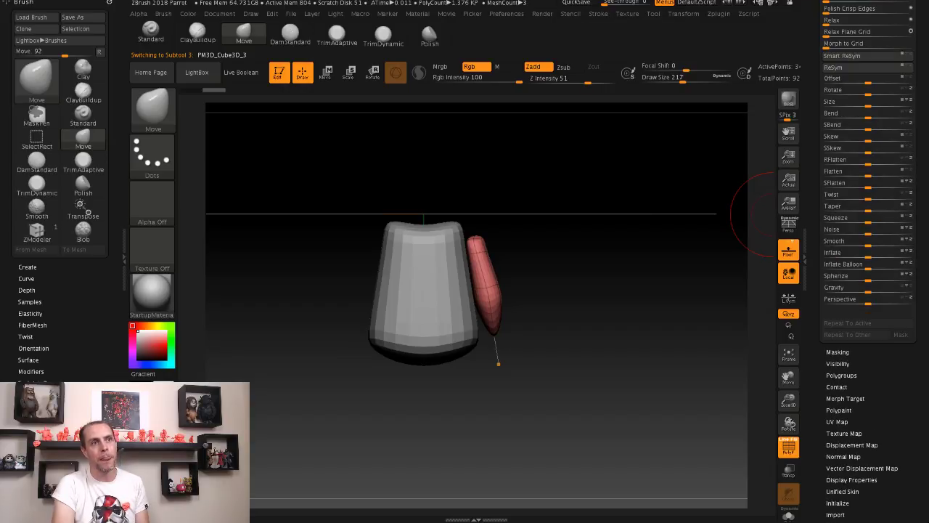
scroll(857, 152, "up", 5)
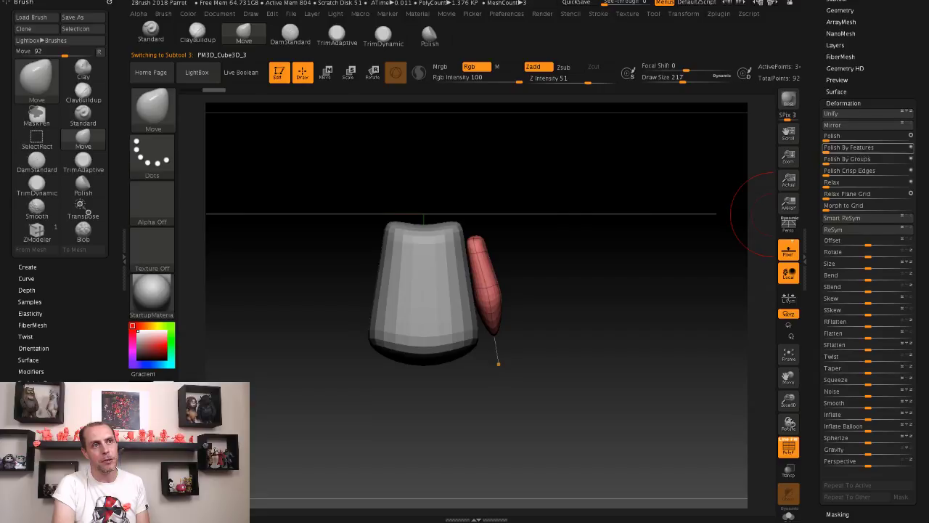
left_click(832, 125)
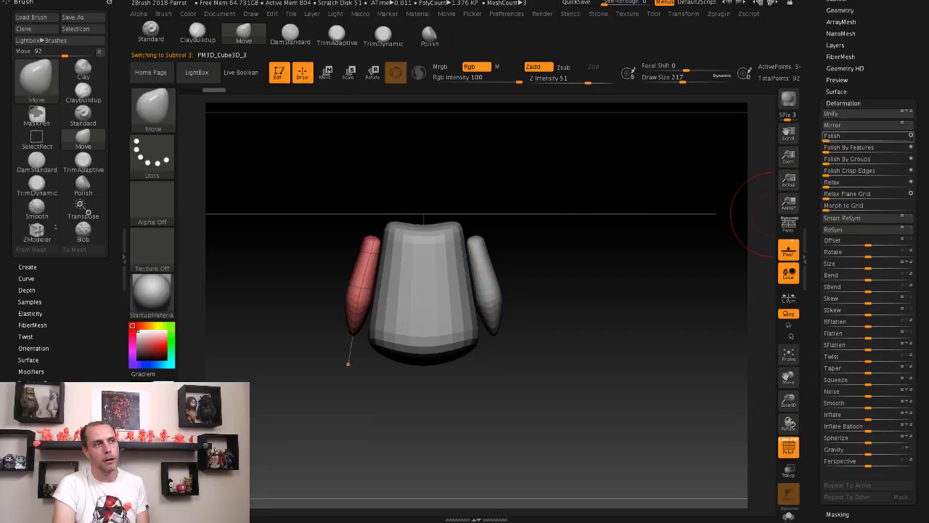
left_click_drag(632, 260, 350, 363)
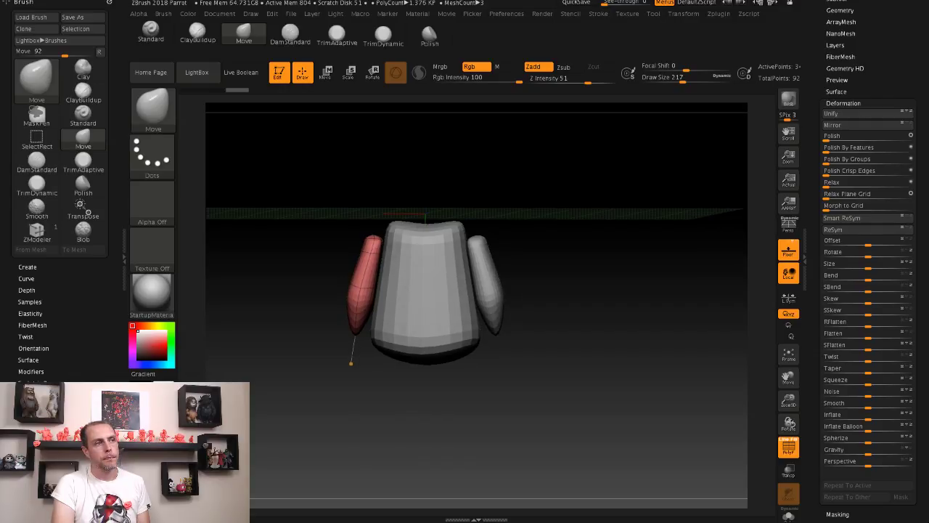
mouse_move(624, 239)
left_mouse_down("alt")
mouse_move(622, 281)
mouse_move(639, 263)
mouse_move(632, 248)
mouse_move(584, 272)
mouse_move(622, 249)
left_mouse_up("alt")
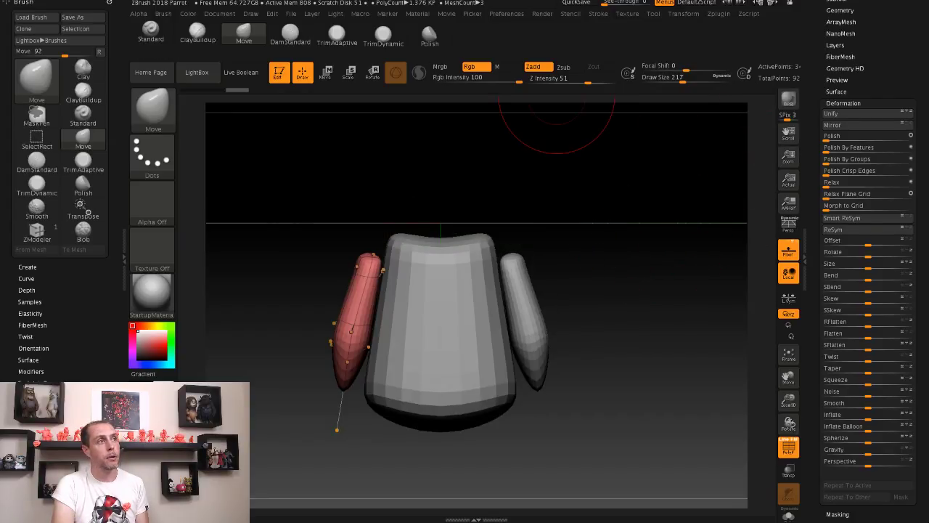
Step: Save the parrot project under its existing file name
left_click(290, 14)
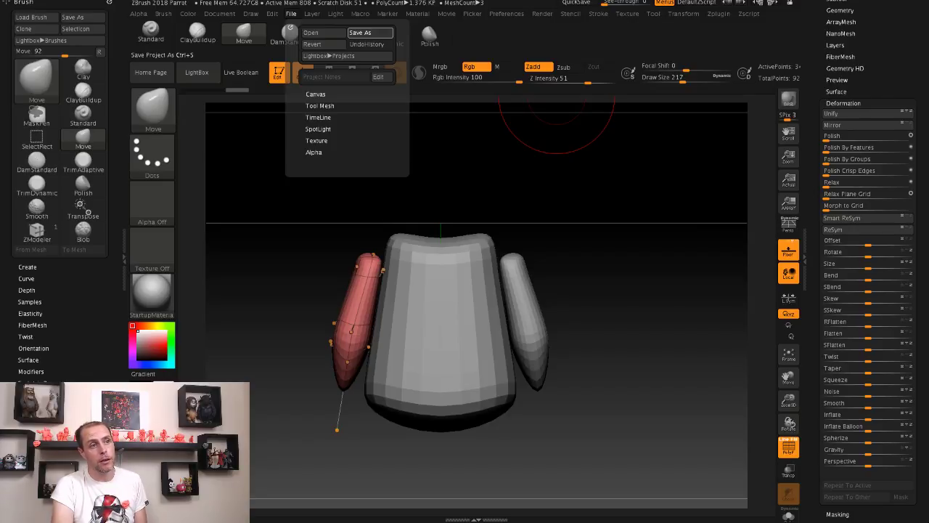
left_click(360, 33)
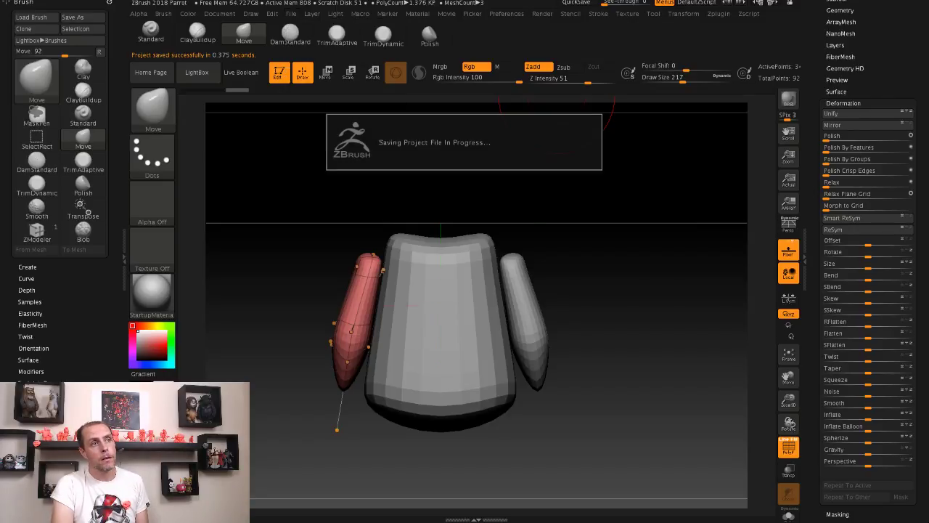
left_click_drag(617, 240, 614, 249)
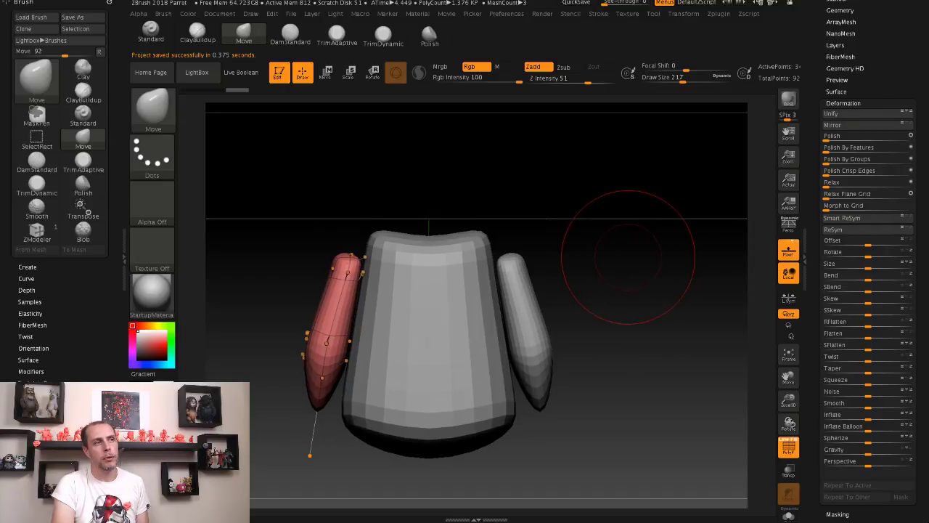
mouse_move(622, 268)
left_mouse_down()
mouse_move(616, 245)
mouse_move(617, 272)
mouse_move(675, 319)
mouse_move(632, 280)
left_mouse_up()
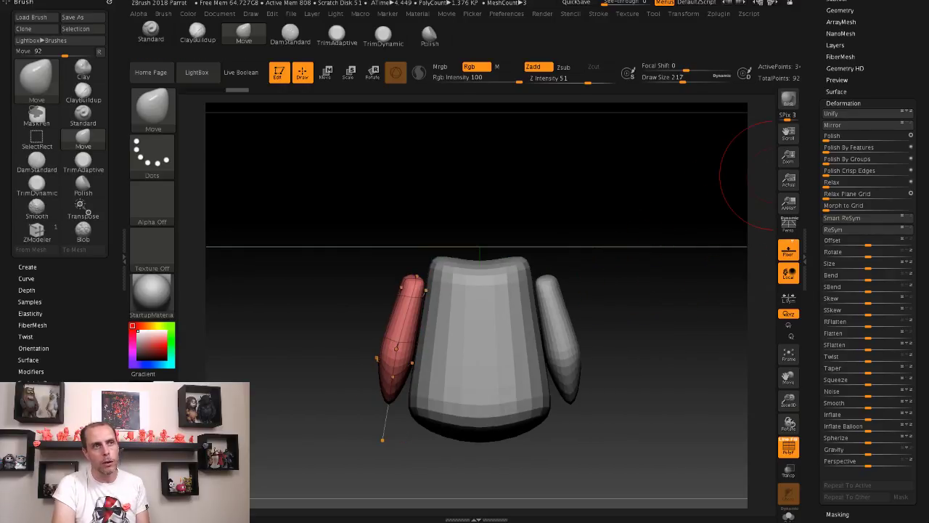
Step: Switch the active tool to the Cube3D primitive
scroll(868, 261, "up", 5)
left_click(839, 155)
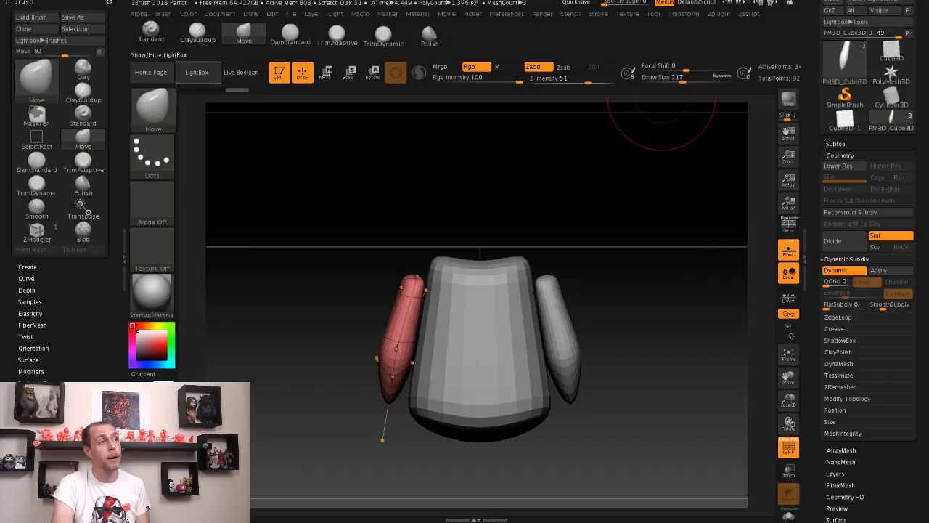
left_click(152, 109)
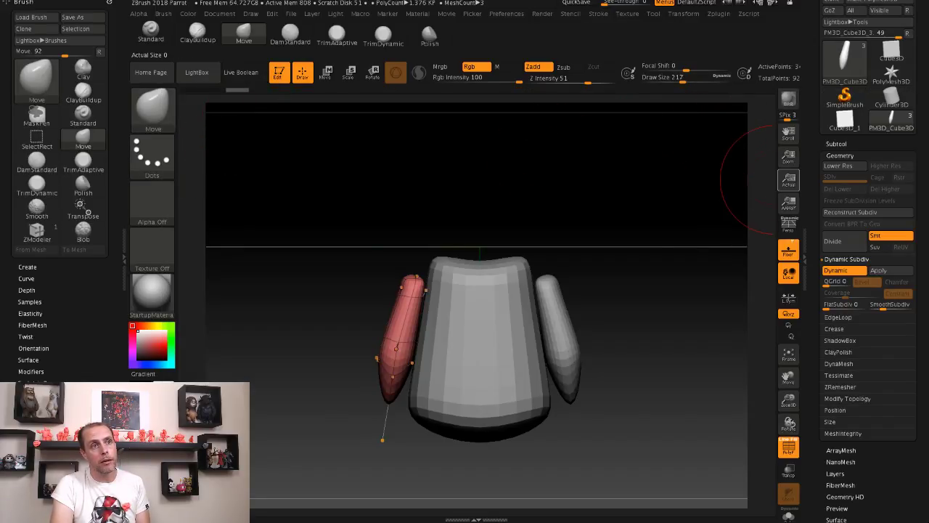
scroll(867, 218, "up", 3)
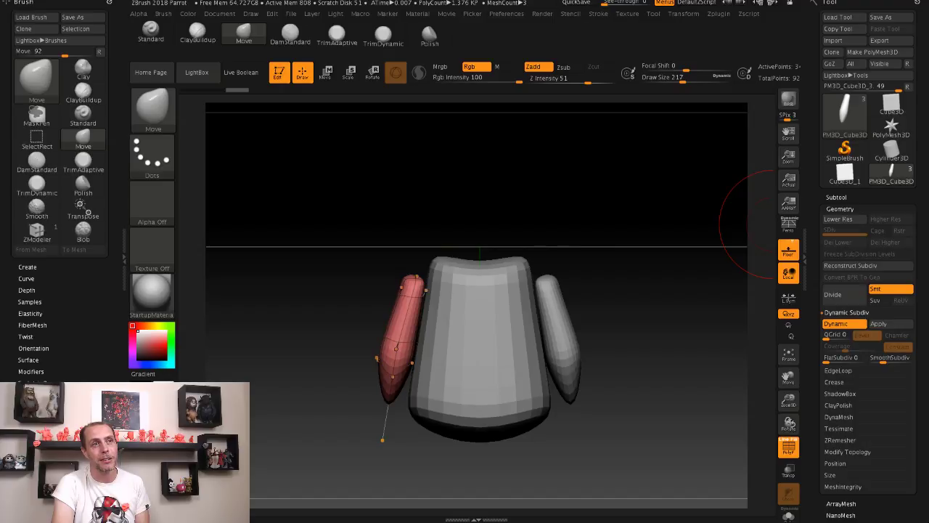
left_click(844, 172)
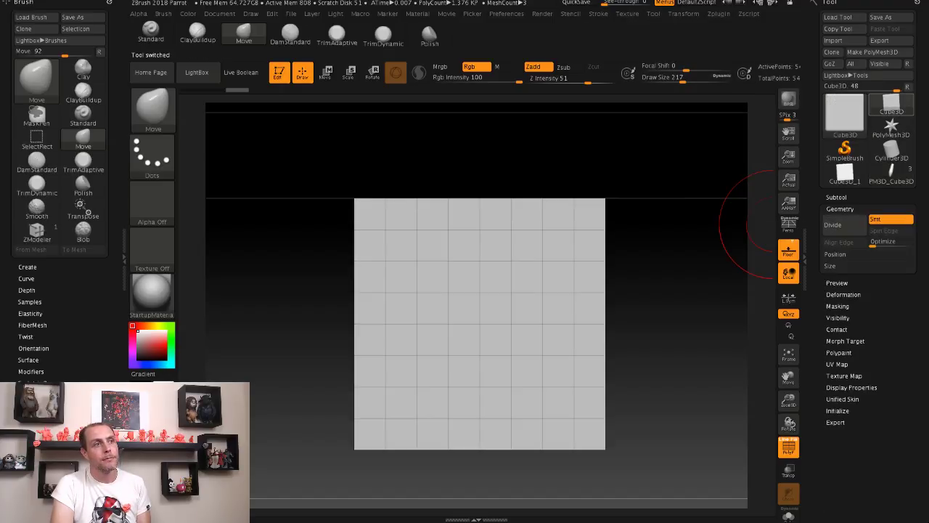
left_click_drag(663, 208, 666, 258)
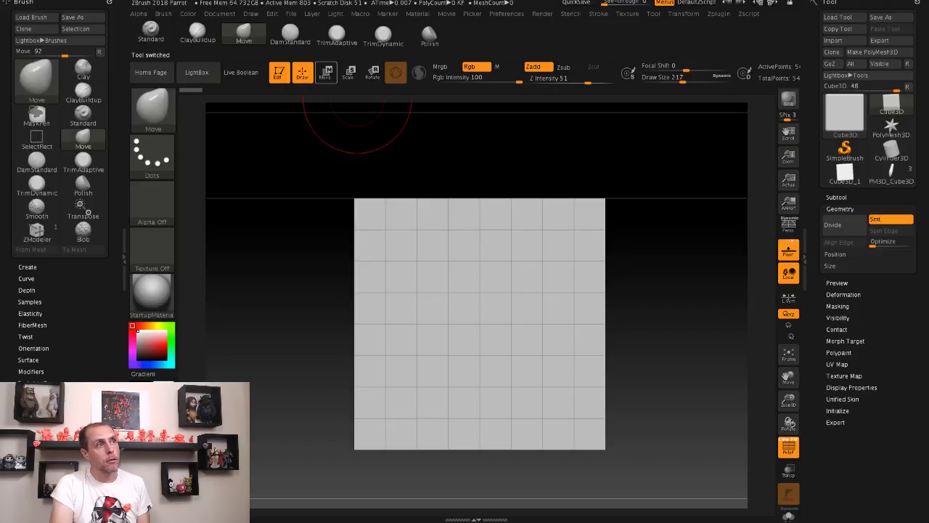
key("w")
left_click(444, 246)
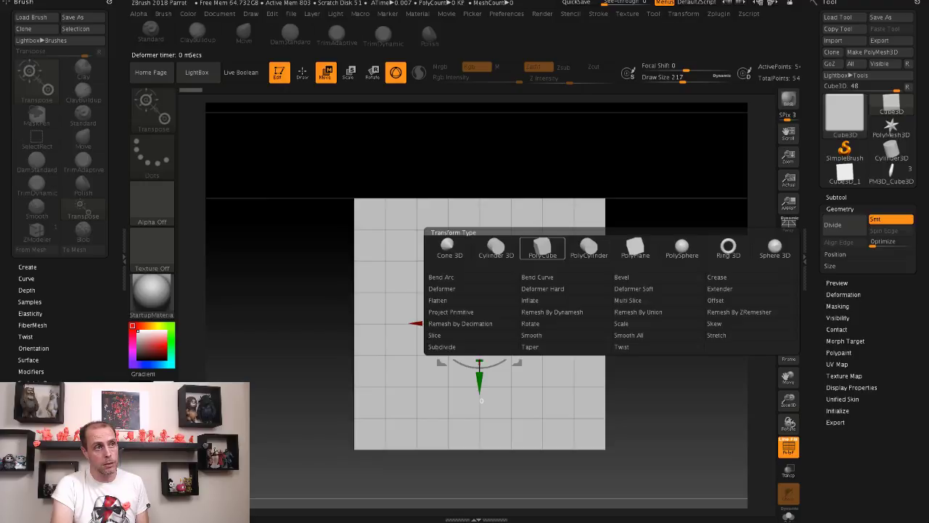
left_click(542, 248)
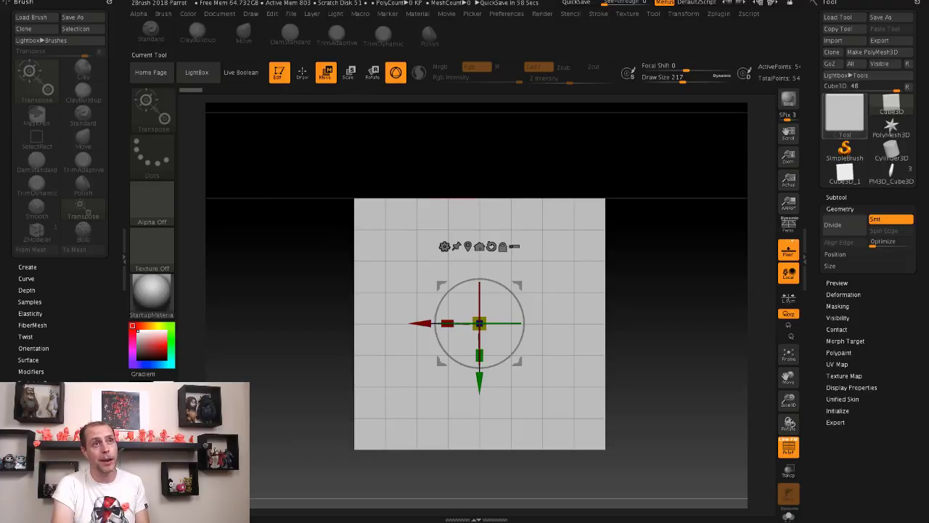
Step: Convert the Cube3D primitive to a PolyMesh3D and replace its dense mesh with a PolyCube
left_click(871, 51)
left_click_drag(689, 153, 667, 210)
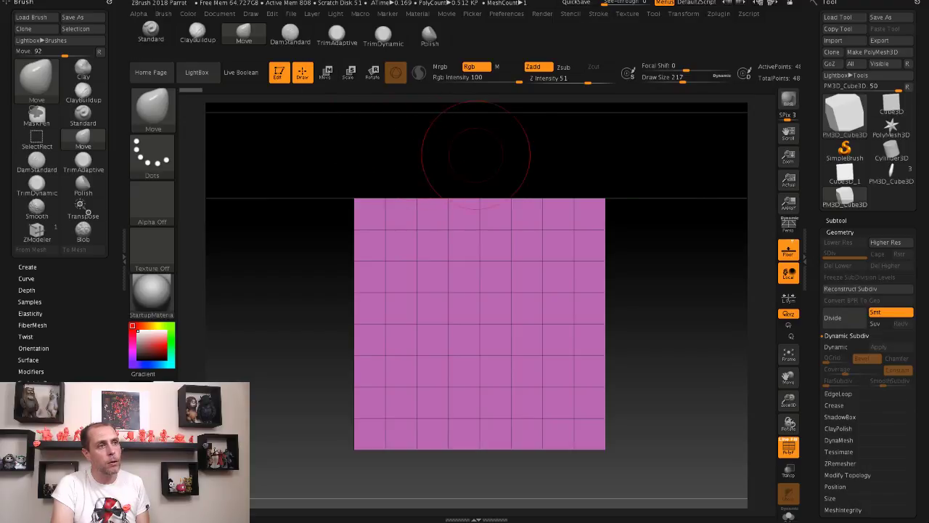
left_click_drag(638, 170, 566, 173)
key("w")
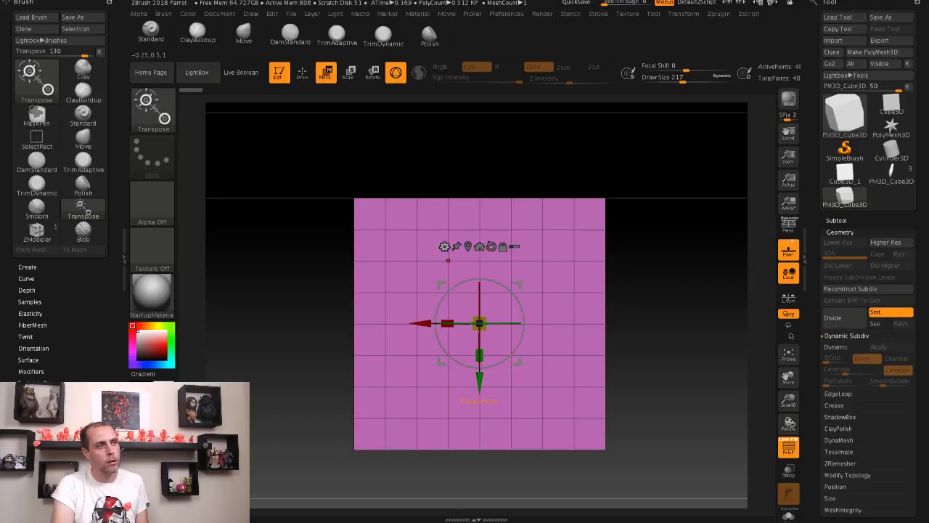
left_click(446, 248)
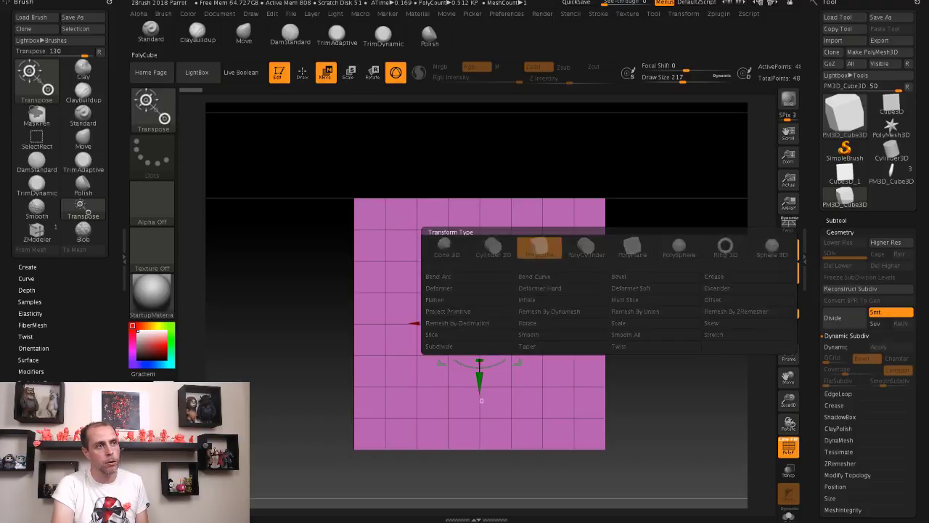
left_click(539, 248)
left_click_drag(653, 327, 689, 320)
key("q")
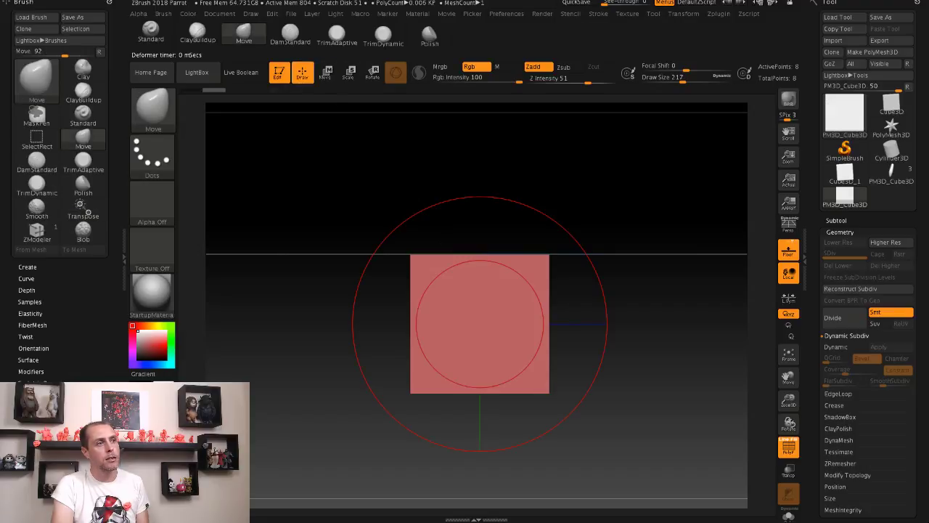
Step: Apply PolyCube to the cube again and move it straight up by about half its height
key("w")
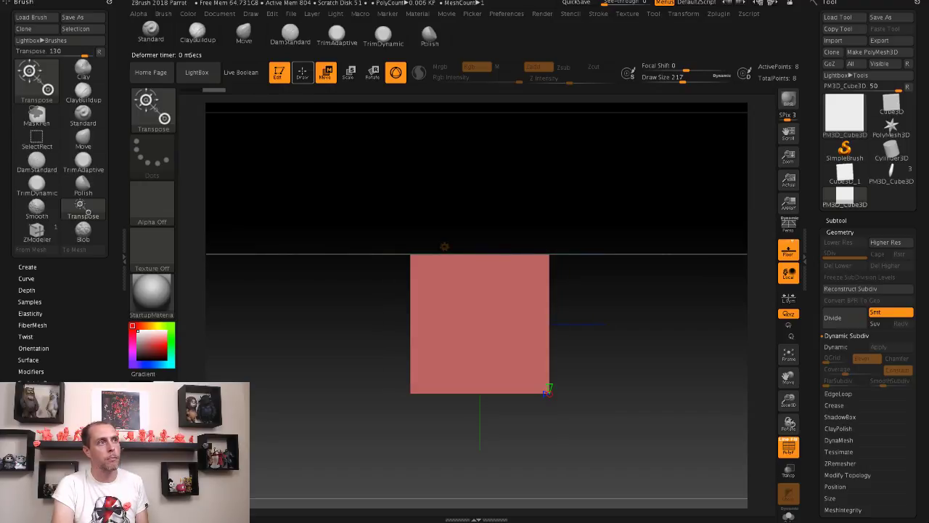
mouse_move(639, 327)
left_mouse_down()
mouse_move(679, 329)
mouse_move(638, 327)
left_mouse_up()
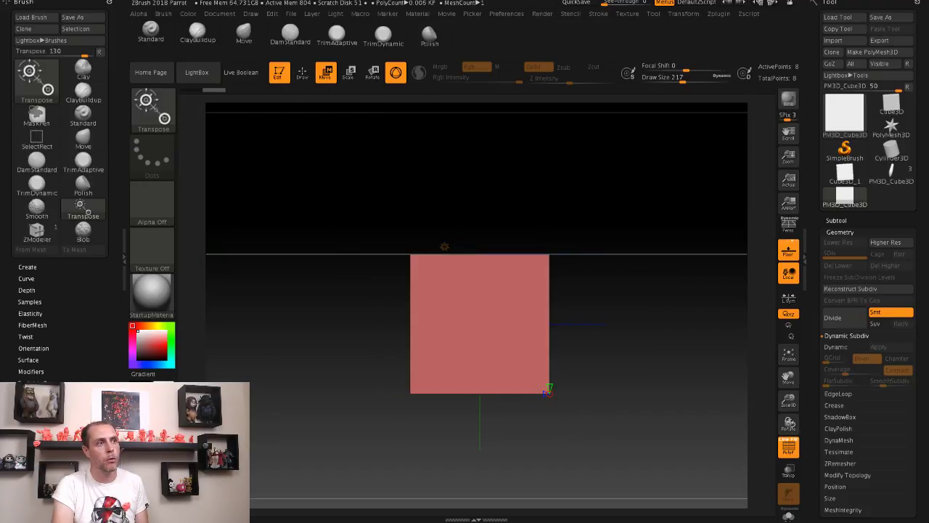
left_click(444, 246)
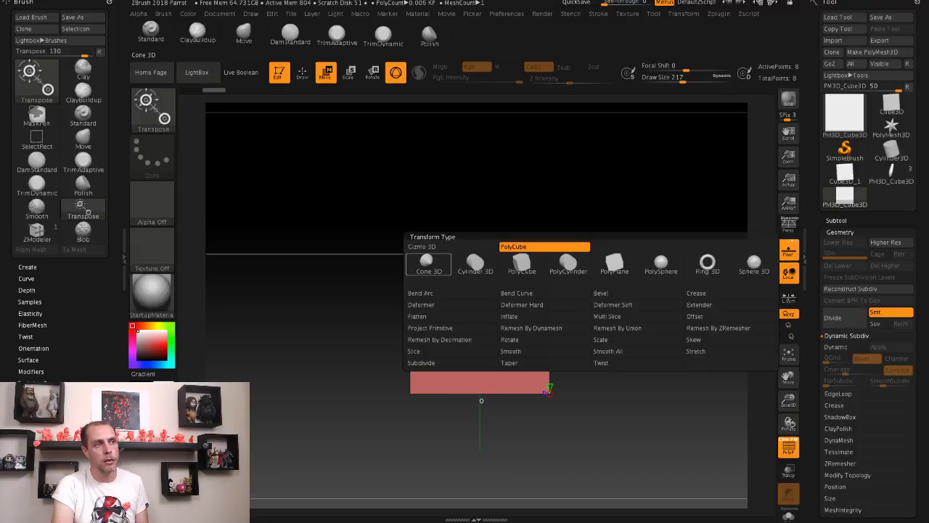
left_click(521, 265)
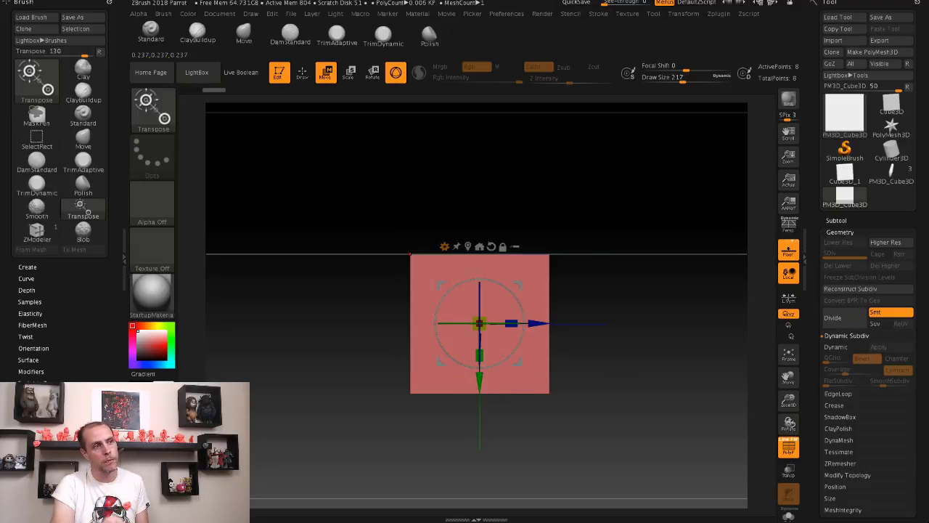
left_click_drag(479, 383, 479, 302)
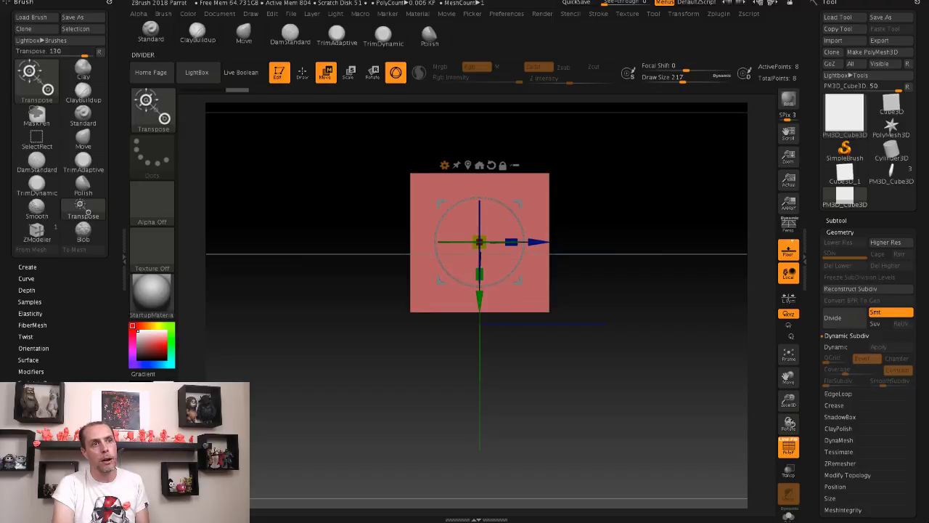
Step: Switch back to the parrot tool and append the new low-poly cube as a subtool
left_click(836, 220)
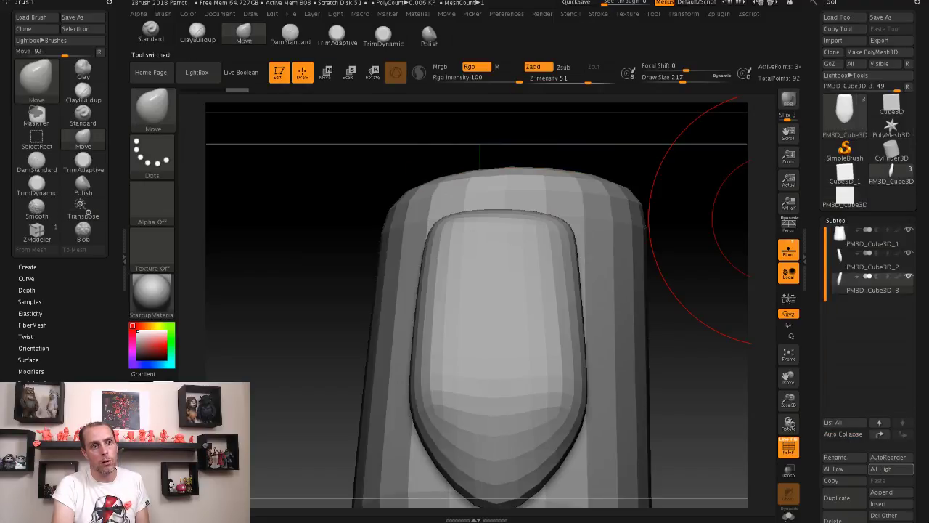
left_click(881, 492)
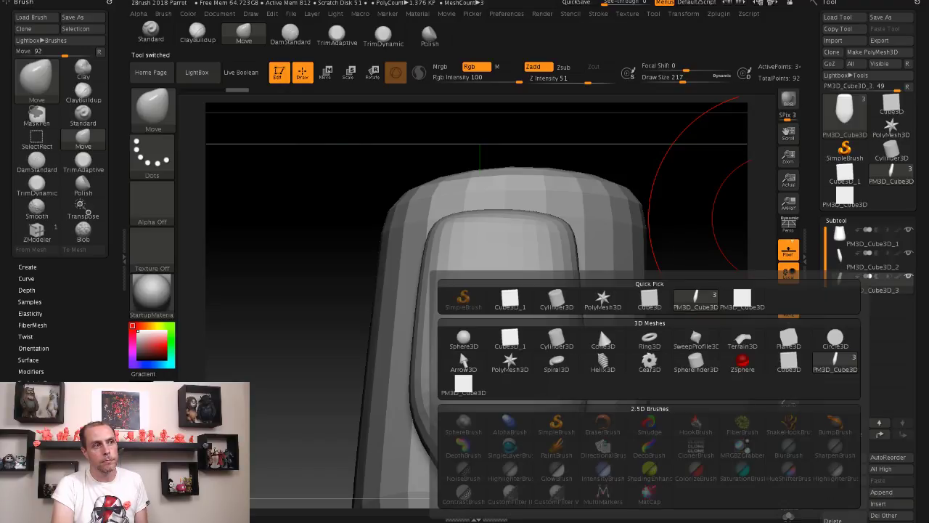
left_click(463, 386)
left_click_drag(456, 352, 348, 244)
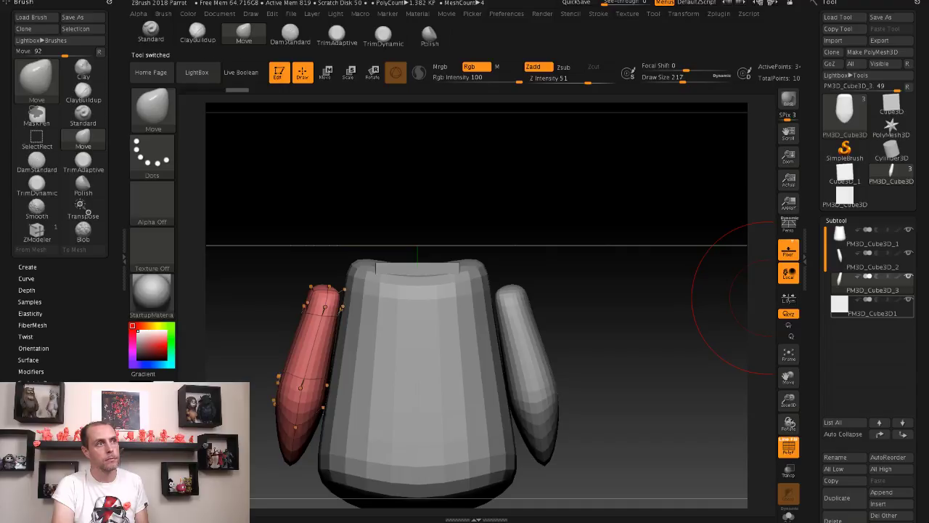
Step: Select the appended cube, raise it above the body as the head block and enlarge it evenly
left_click(418, 267, "alt")
left_click(325, 72)
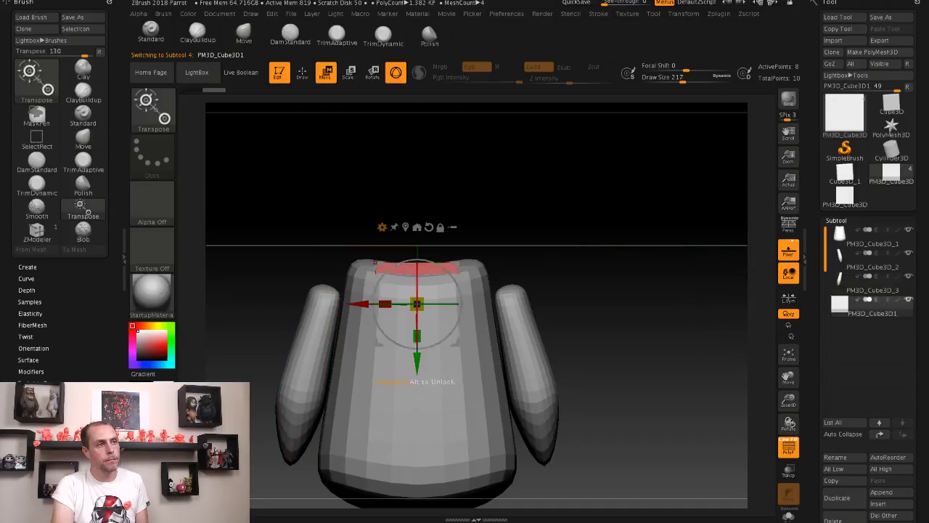
left_click_drag(418, 361, 417, 272)
scroll(418, 291, "down", 3)
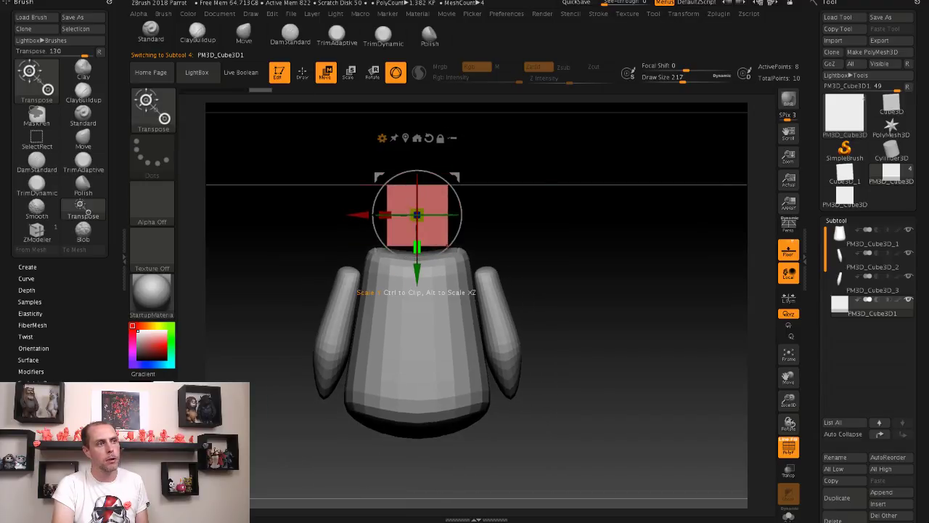
mouse_move(417, 283)
left_mouse_down()
mouse_move(429, 285)
mouse_move(418, 265)
left_mouse_up()
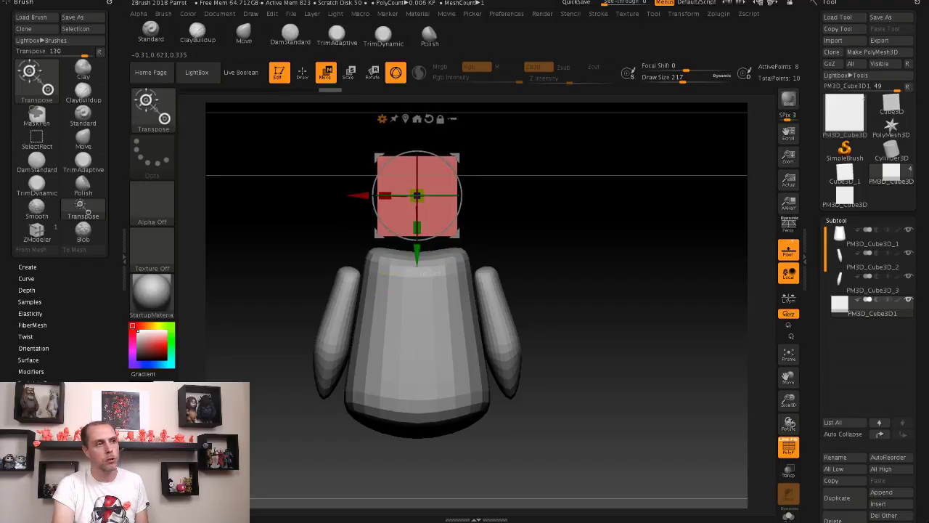
Step: Stretch the head cube vertically by a factor of about 1.15 and widen it slightly
left_click_drag(581, 327, 596, 337, "alt")
left_click_drag(432, 274, 431, 266)
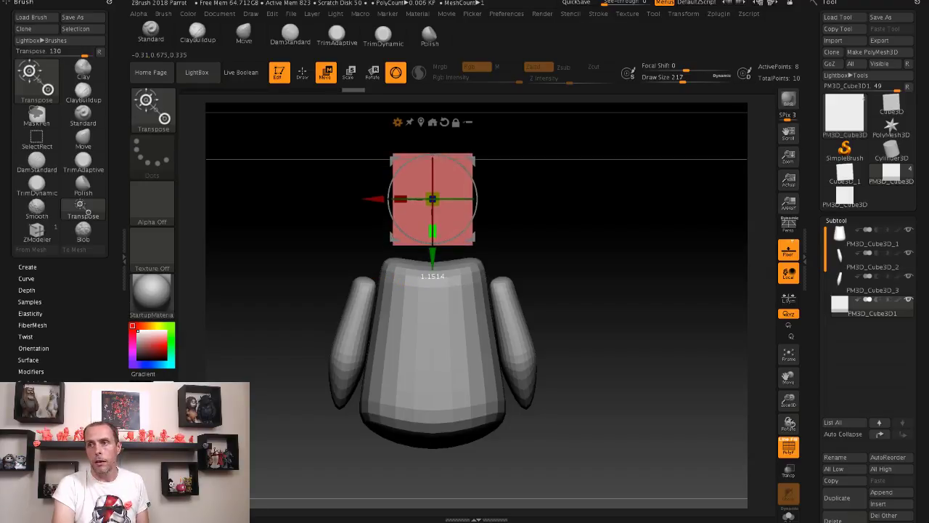
left_click_drag(432, 267, 432, 266)
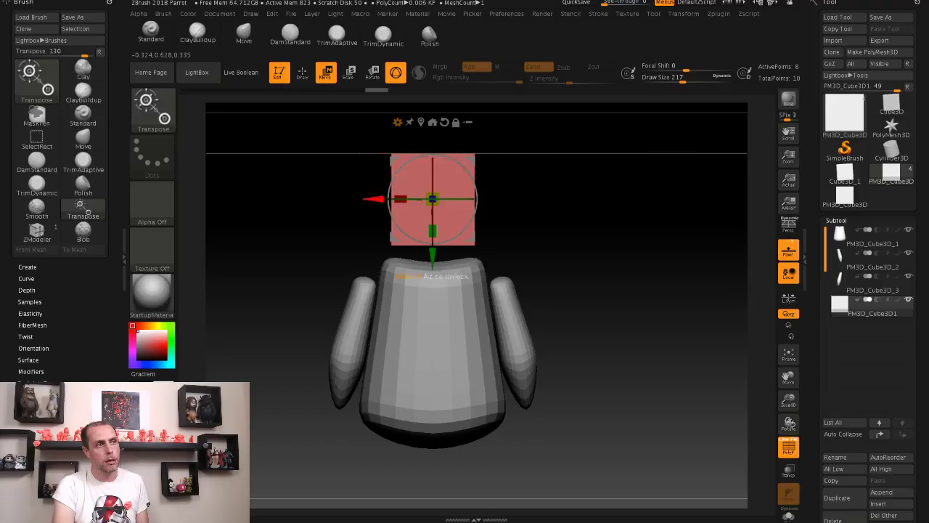
Step: Hide the floor grid and bring the head cube close in an angled view
left_click_drag(581, 327, 484, 198, "shift")
left_click_drag(617, 326, 553, 356)
scroll(453, 290, "up", 3)
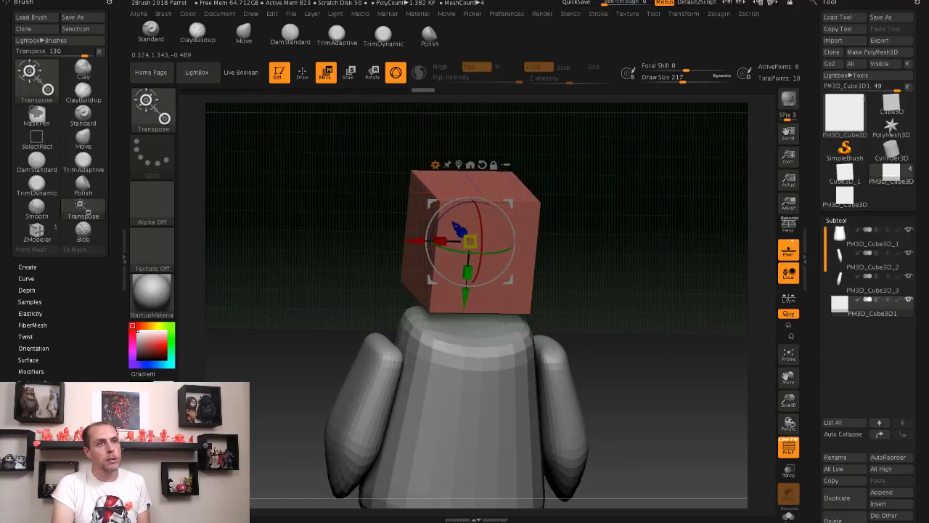
left_click(789, 249)
left_click_drag(638, 348, 603, 337)
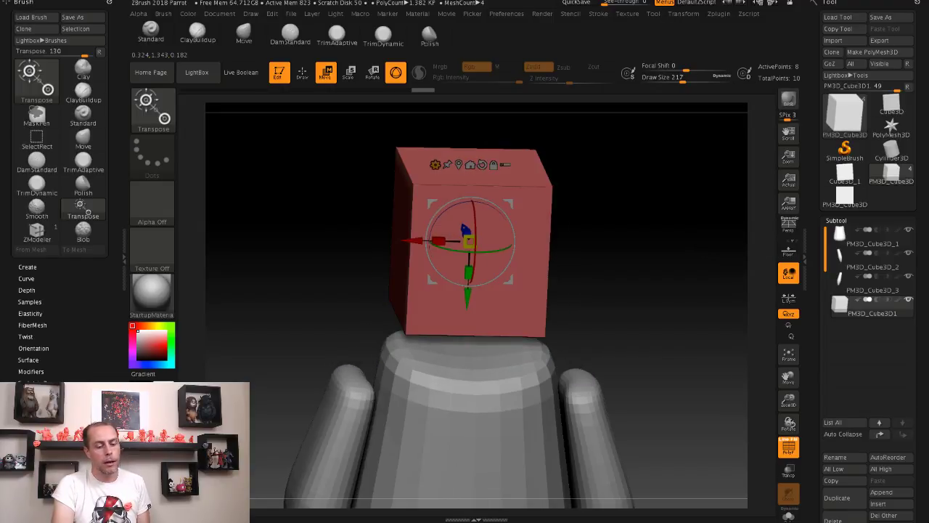
Step: With ZModeler, insert a vertical edge loop through the head cube's centre and a horizontal one at mid-height
key("space")
key("b")
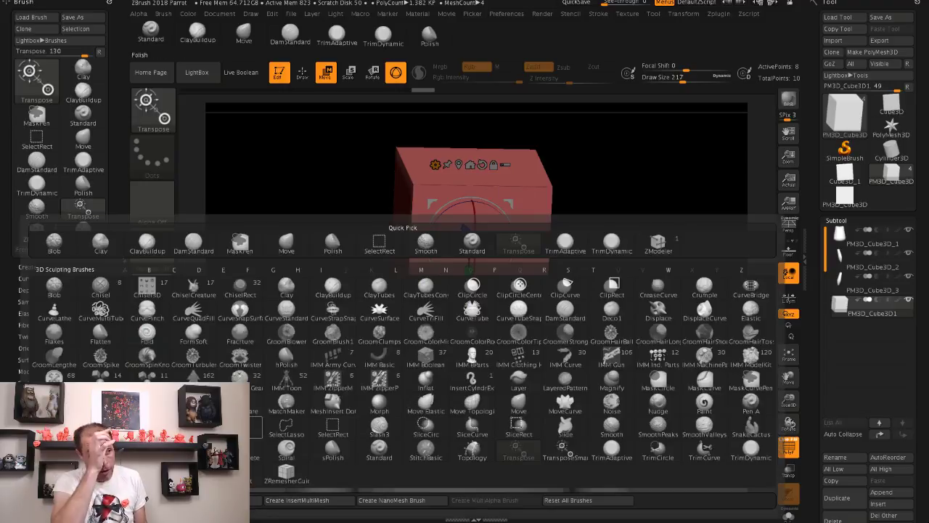
key("z")
key("m")
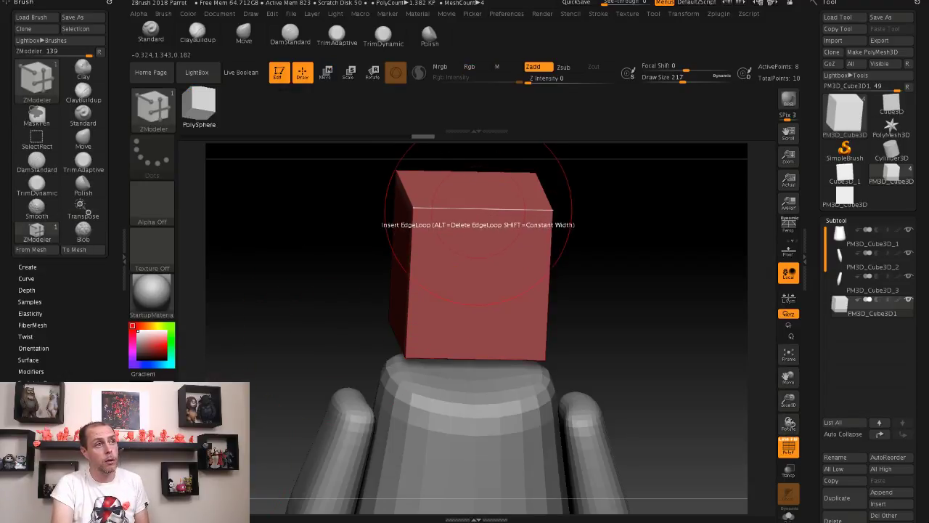
key("space")
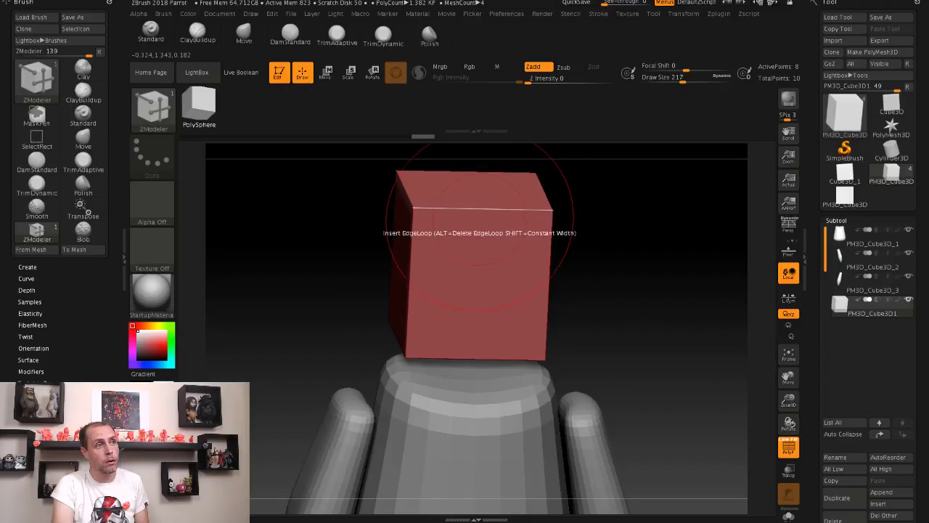
left_click(475, 209)
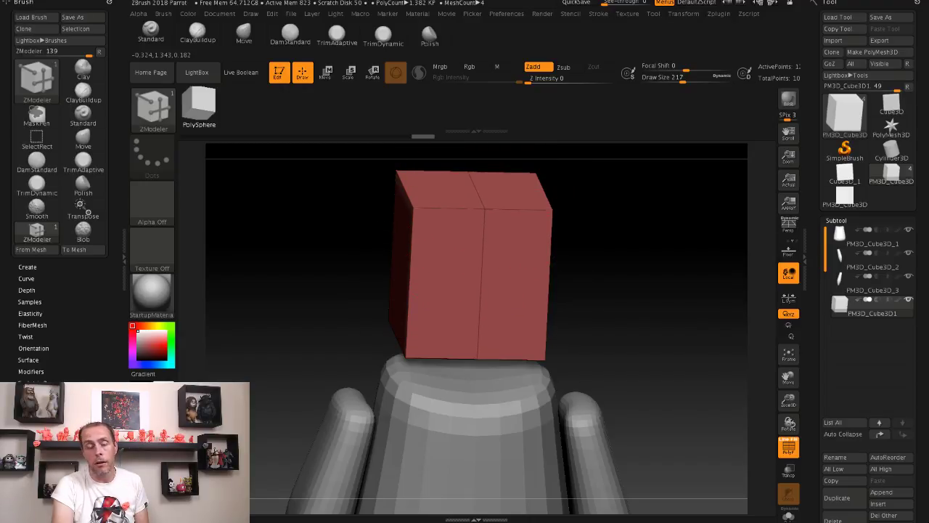
left_click_drag(363, 218, 370, 240, "shift")
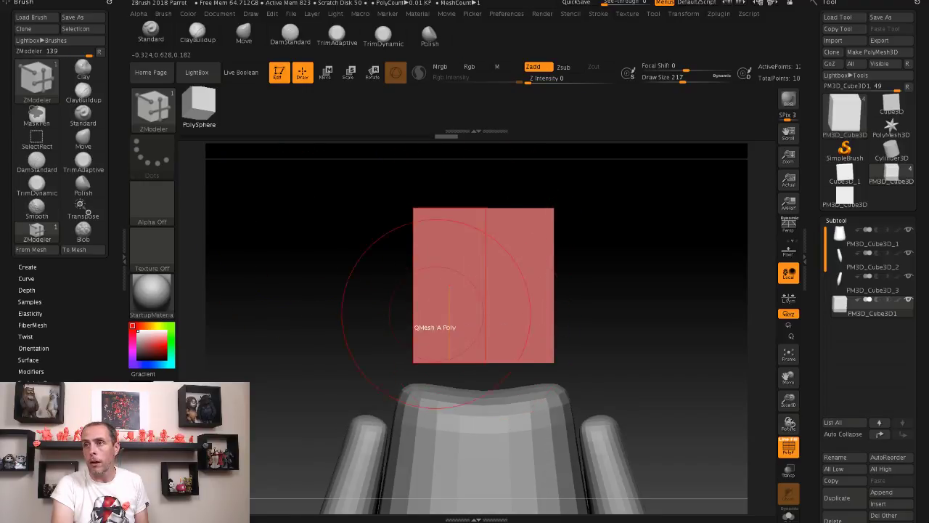
left_click(414, 273)
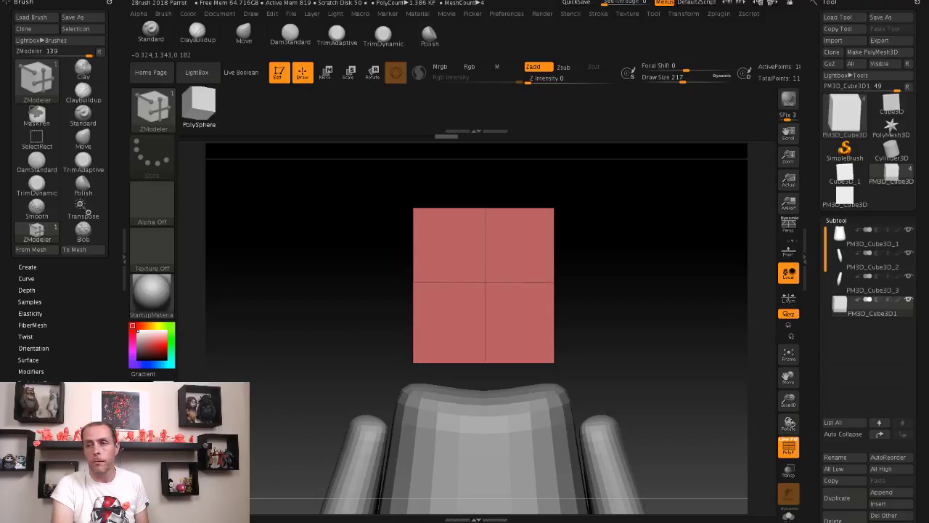
Step: With the Move brush, pull the bottom centre points of the head cube's front and back faces slightly downward
left_click(244, 33)
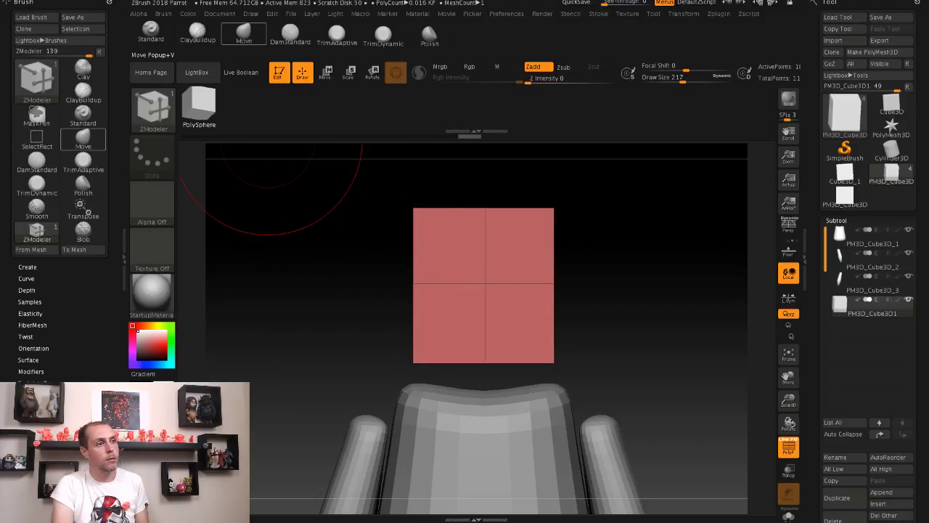
left_click_drag(484, 339, 484, 357)
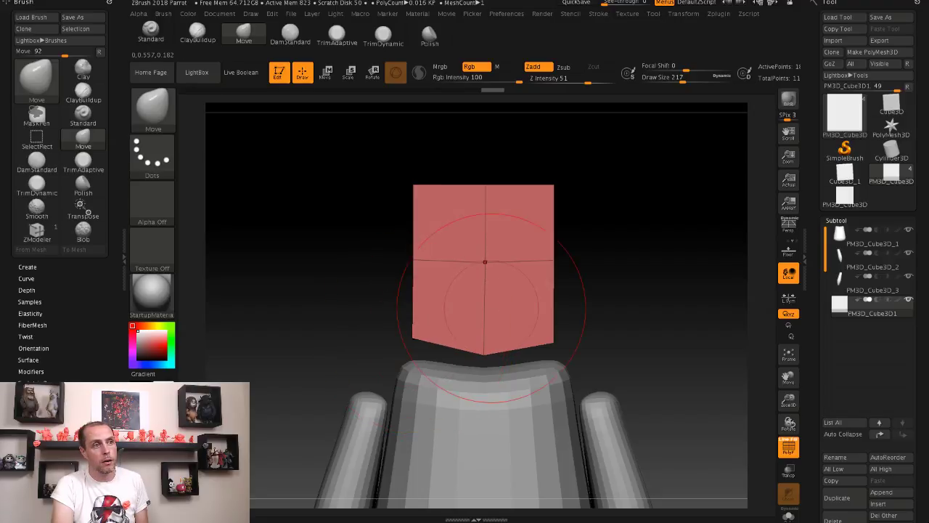
key("ctrl+d")
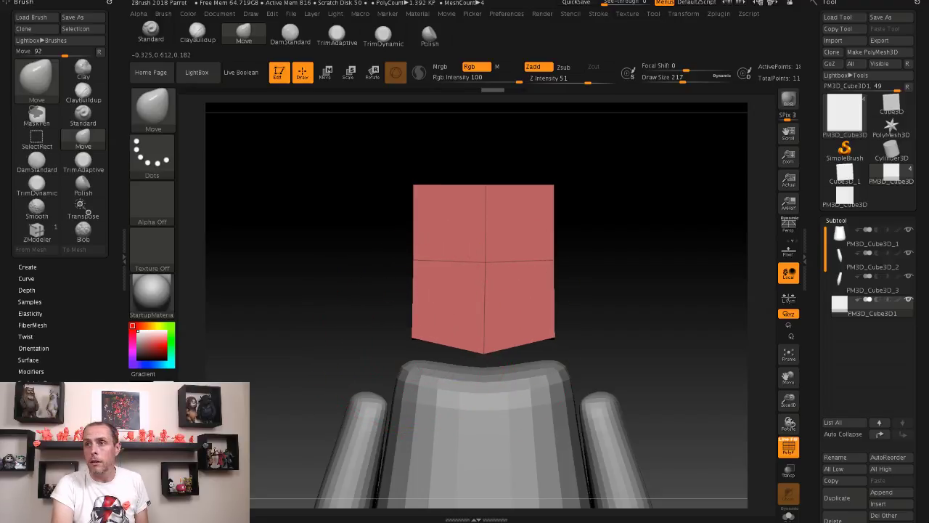
key("ctrl+z")
left_click_drag(341, 316, 291, 312)
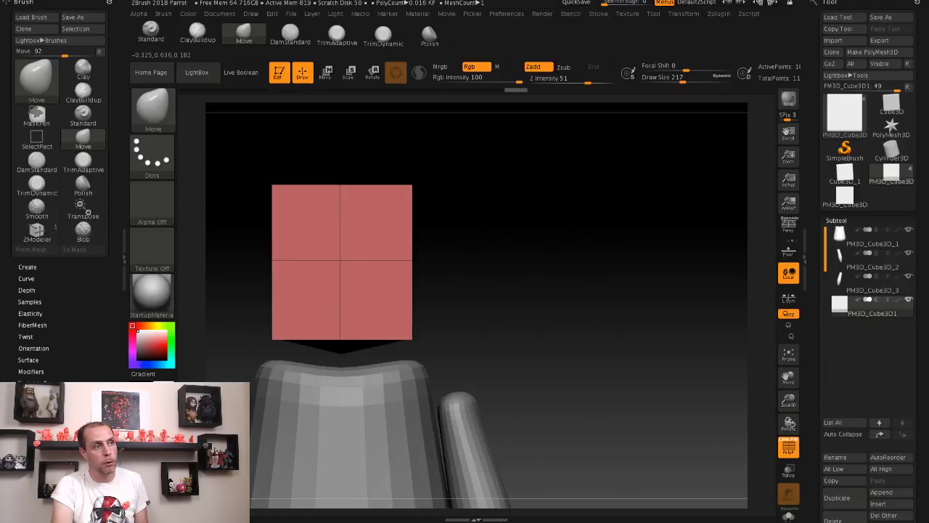
left_click_drag(341, 336, 341, 353)
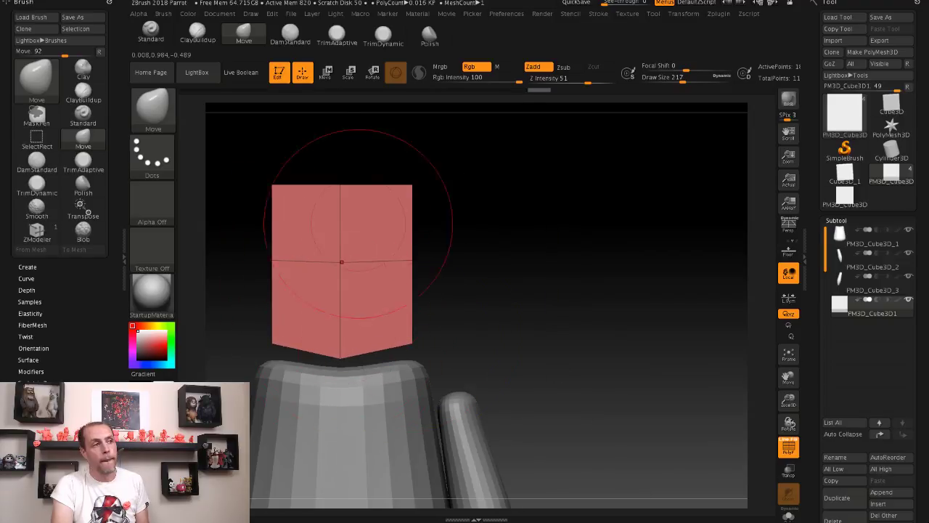
Step: Raise the head cube's top centre points slightly and bulge its sides outward at mid-height
left_click_drag(341, 185, 341, 169)
mouse_move(472, 181)
left_mouse_down()
mouse_move(425, 196)
mouse_move(269, 176)
mouse_move(312, 178)
mouse_move(259, 166)
mouse_move(310, 239)
left_mouse_up()
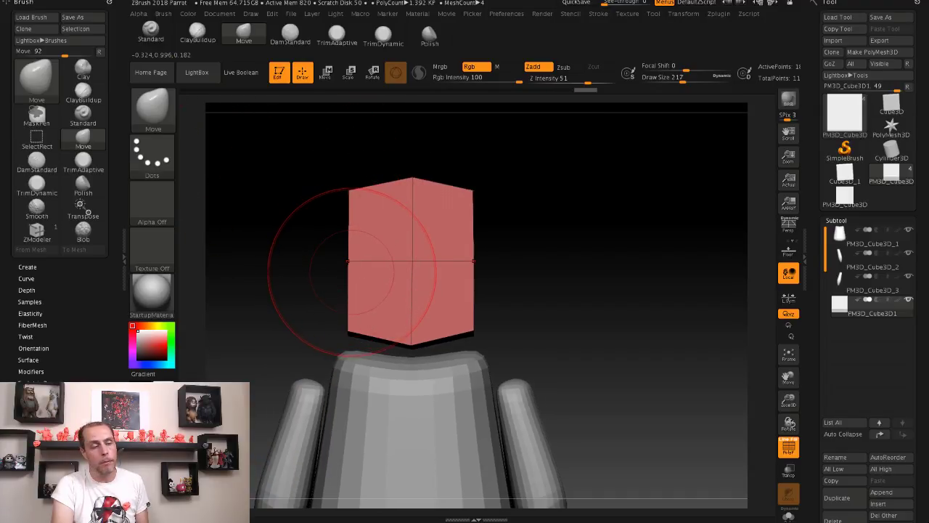
mouse_move(354, 271)
left_mouse_down()
mouse_move(479, 259)
mouse_move(428, 297)
left_mouse_up()
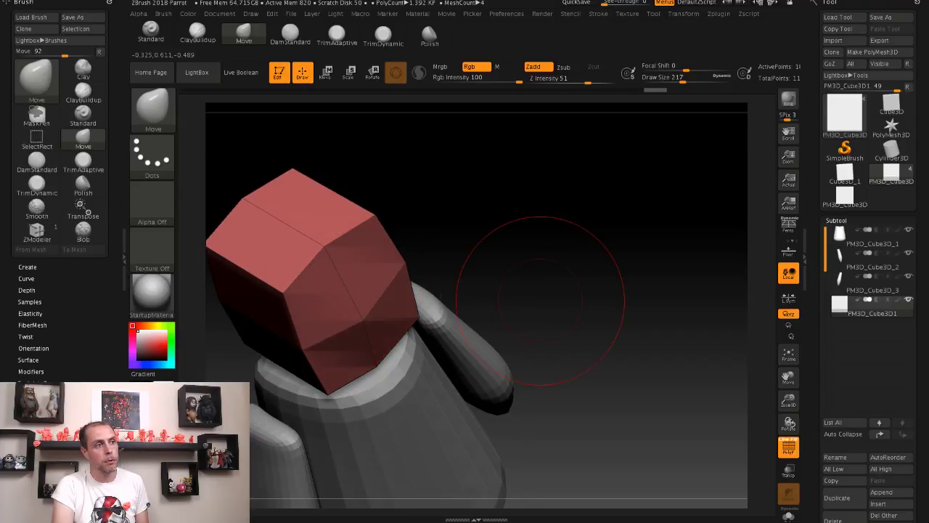
left_click_drag(501, 308, 429, 291)
mouse_move(254, 316)
left_mouse_down()
mouse_move(376, 330)
mouse_move(367, 309)
mouse_move(269, 244)
mouse_move(290, 254)
left_mouse_up()
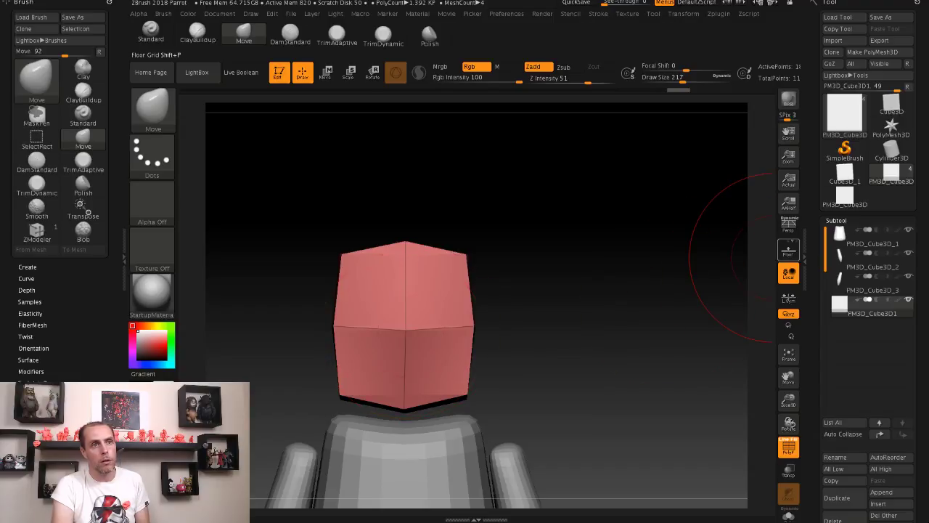
Step: Preview the head's smoothed shape with Dynamic Subdivision and switch it off again
left_click(836, 220)
left_click(840, 231)
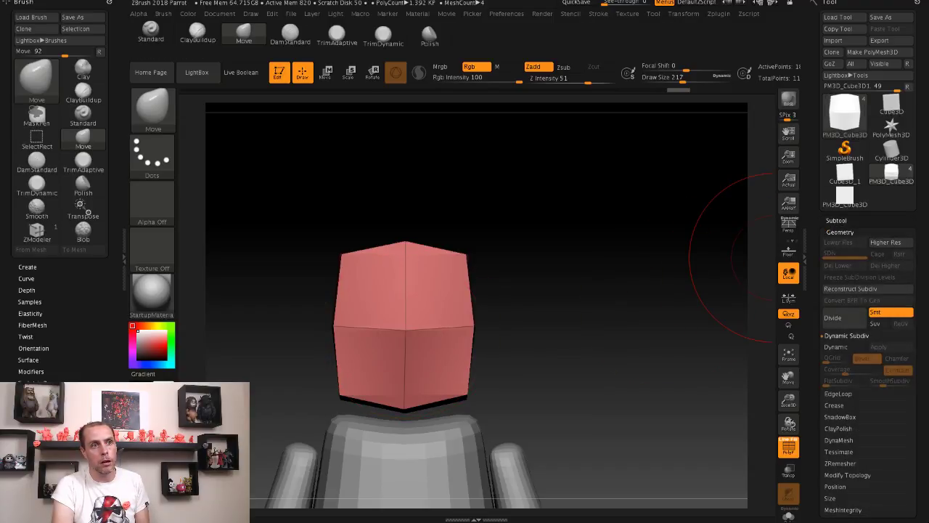
left_click(835, 347)
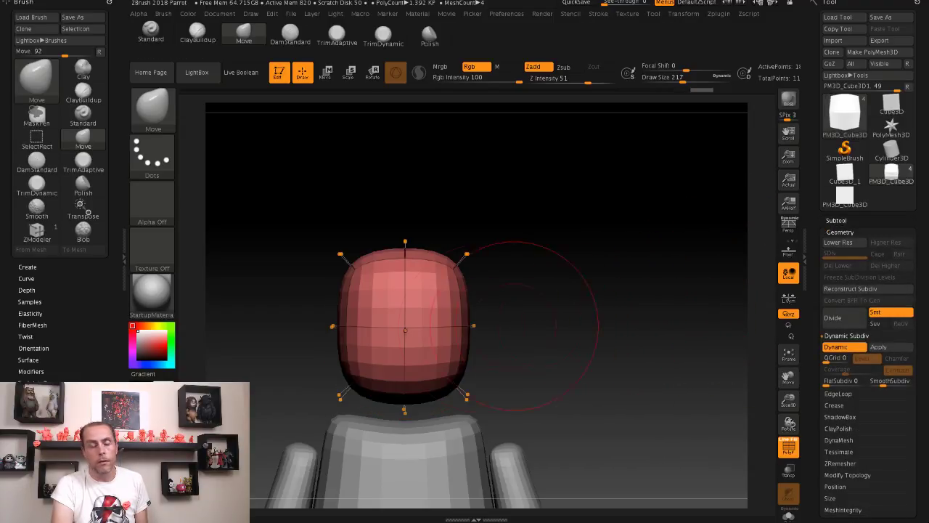
mouse_move(280, 284)
left_mouse_down()
mouse_move(341, 276)
mouse_move(290, 283)
left_mouse_up()
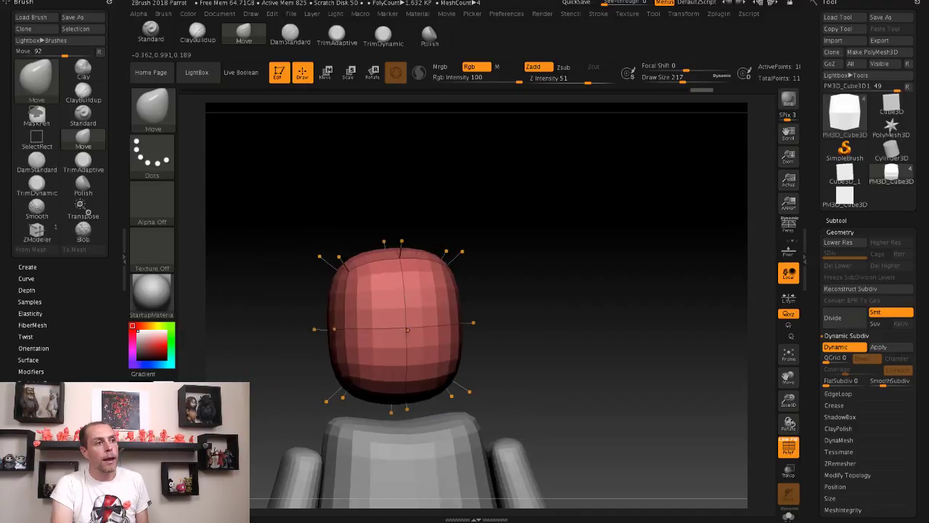
left_click(835, 347)
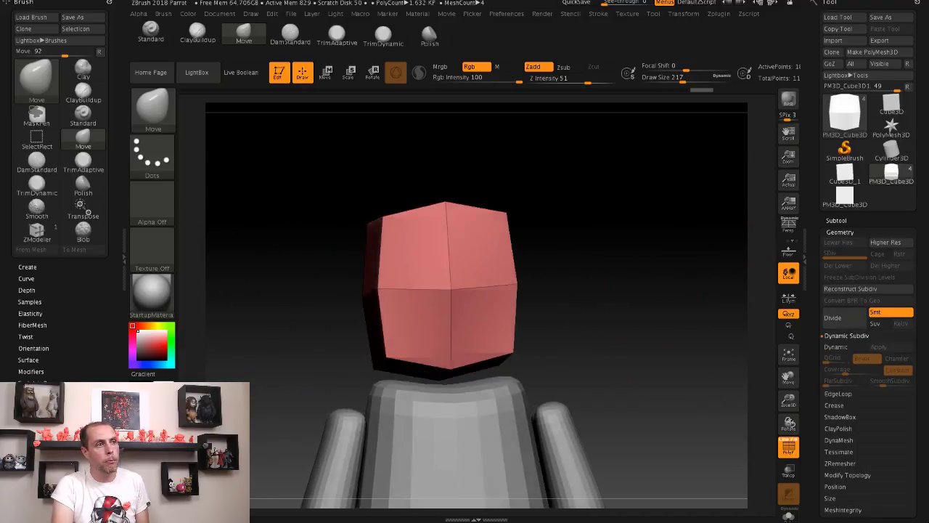
Step: With ZModeler, add horizontal edge loops across the head's lower and upper halves, turning Dynamic Subdivision on between them
mouse_move(639, 290)
left_mouse_down()
mouse_move(559, 290)
mouse_move(622, 310)
mouse_move(500, 323)
left_mouse_up()
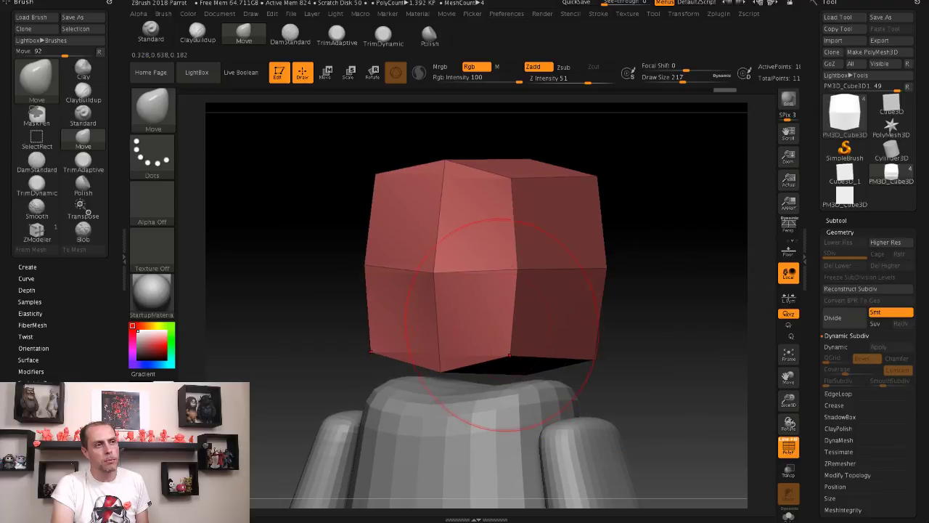
key("space")
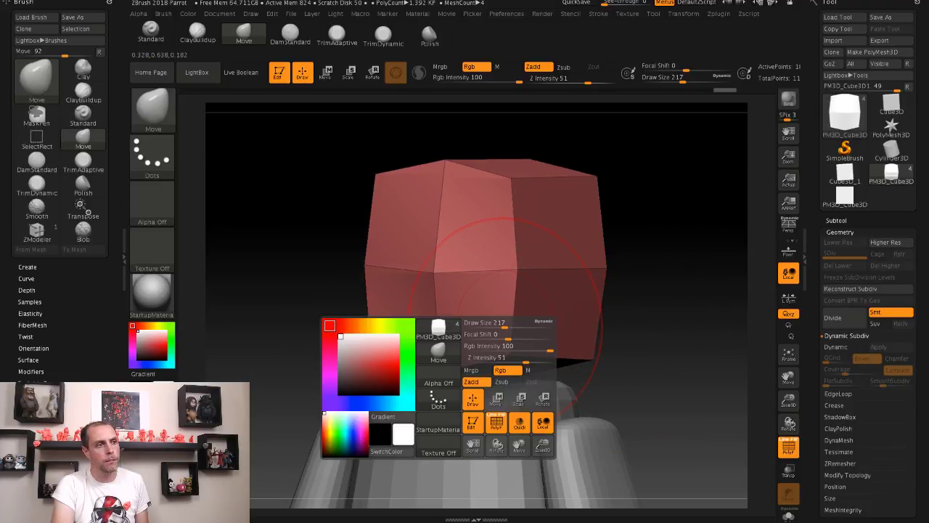
key("b")
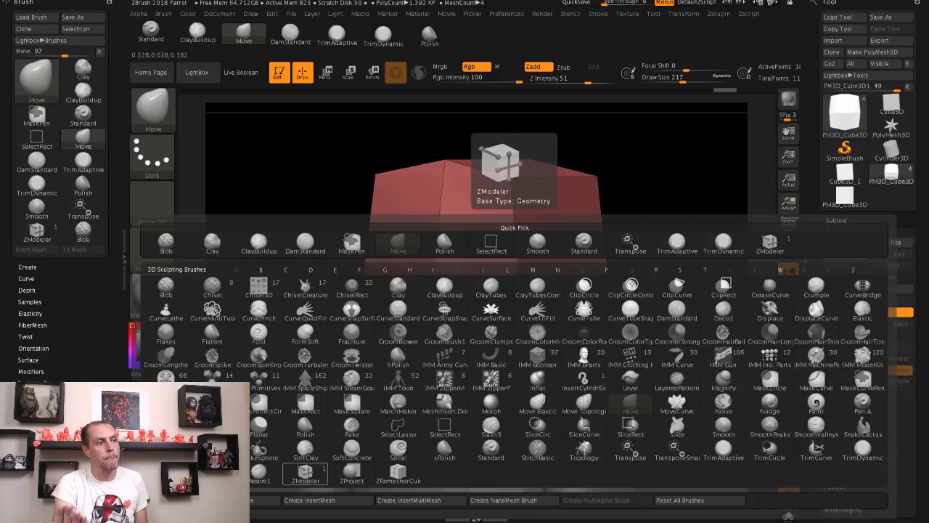
left_click(305, 472)
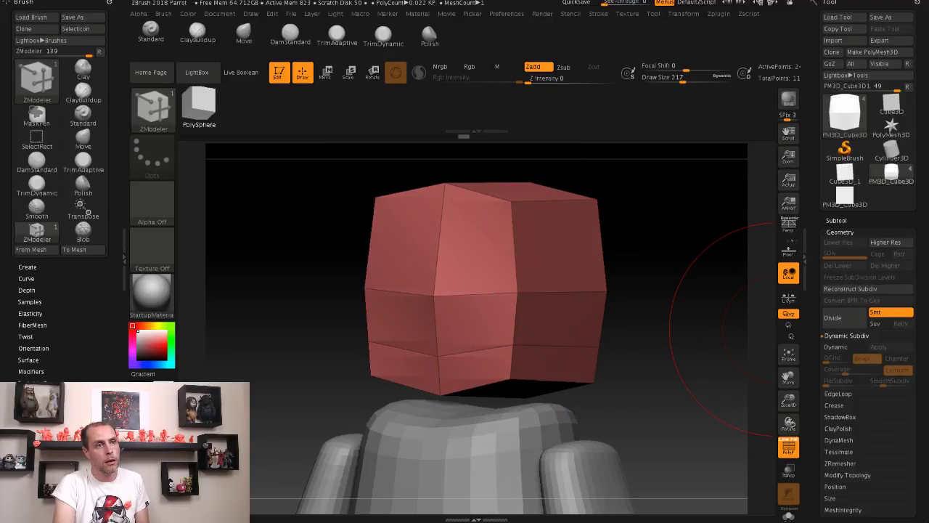
key("d")
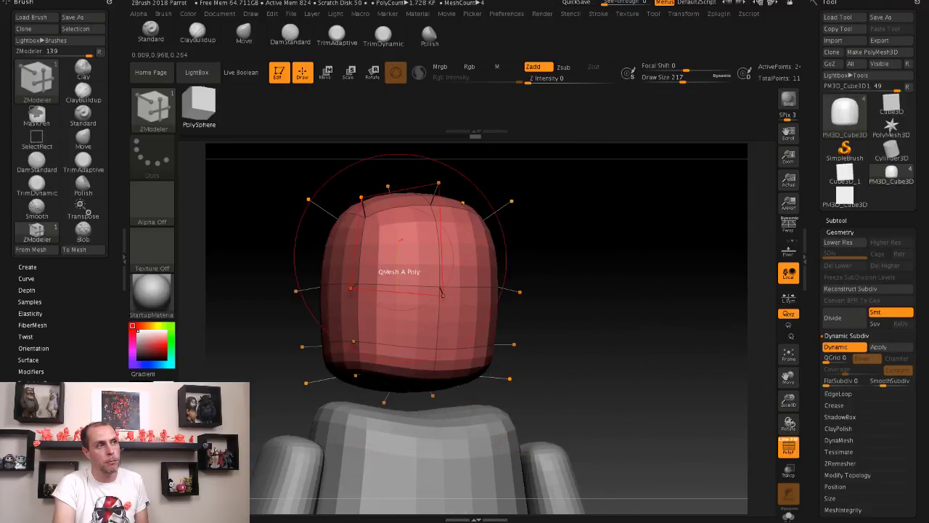
left_click(352, 262)
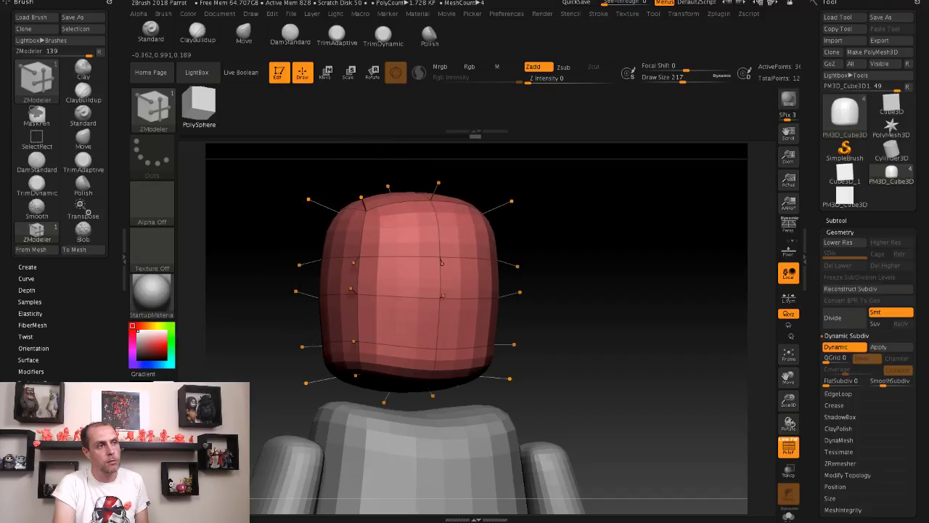
left_click_drag(441, 262, 441, 247)
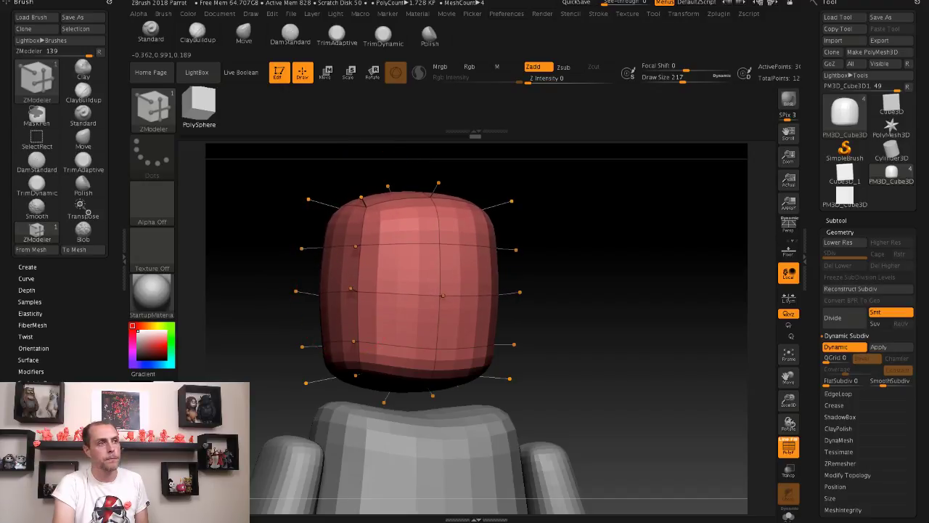
Step: Insert vertical edge loops on both sides of the centre line on the head's front and side faces
left_click_drag(254, 247, 305, 247, "shift")
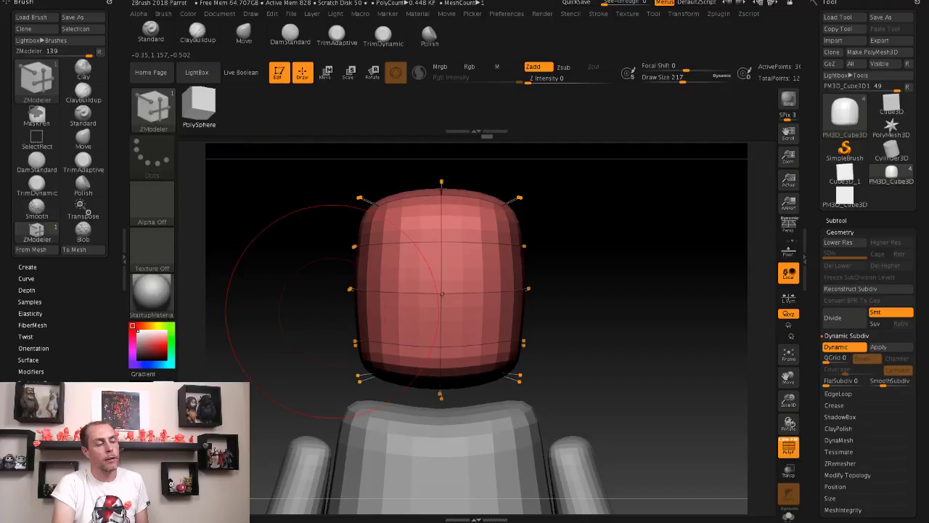
left_click_drag(331, 310, 291, 349)
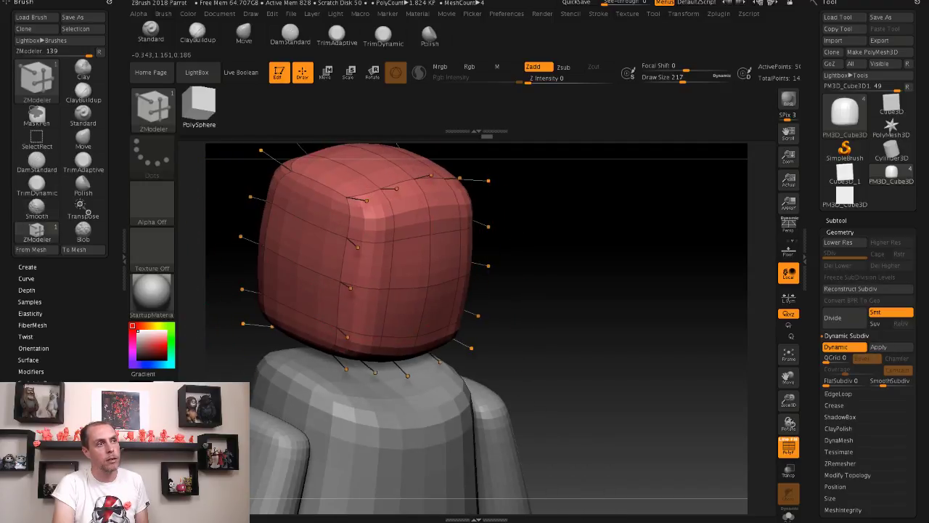
left_click_drag(265, 257, 181, 156)
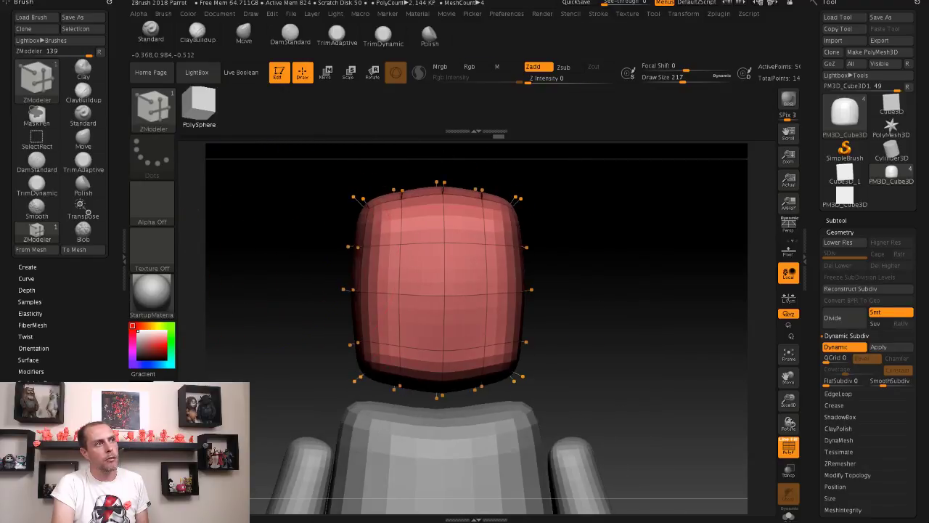
Step: With the Move brush, push one lower corner of the head's side profile slightly inward
key("b")
key("m")
key("v")
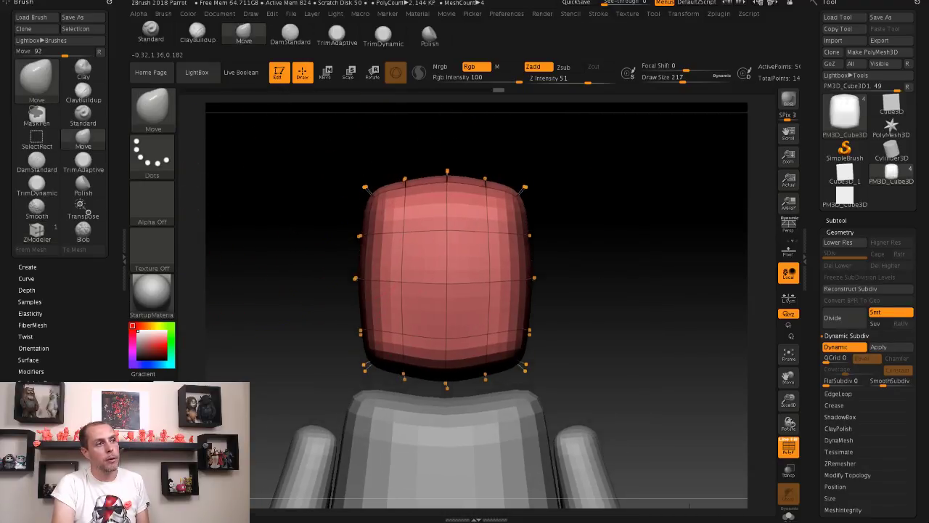
left_click_drag(320, 218, 342, 248, "alt")
left_click_drag(522, 239, 406, 232)
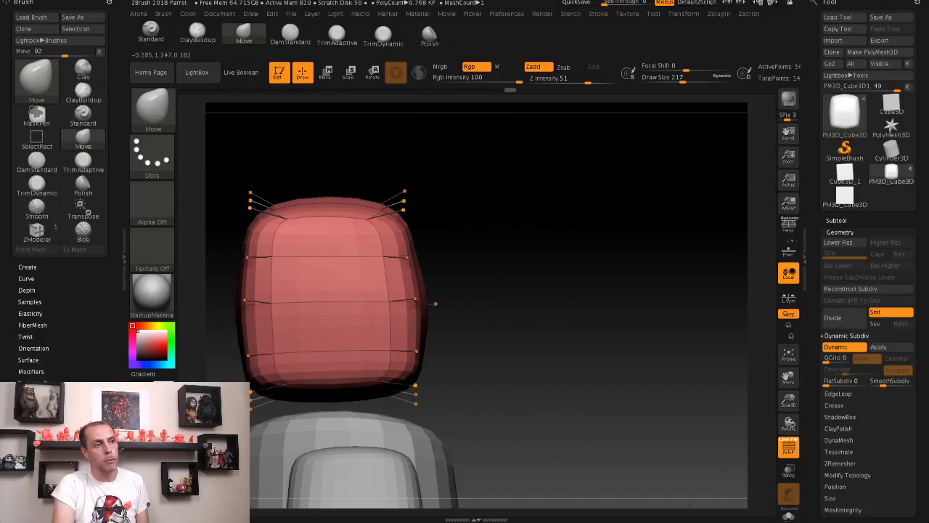
mouse_move(234, 256)
left_mouse_down("alt")
mouse_move(311, 264)
mouse_move(359, 249)
left_mouse_up("alt")
left_click_drag(363, 350, 386, 316, "alt")
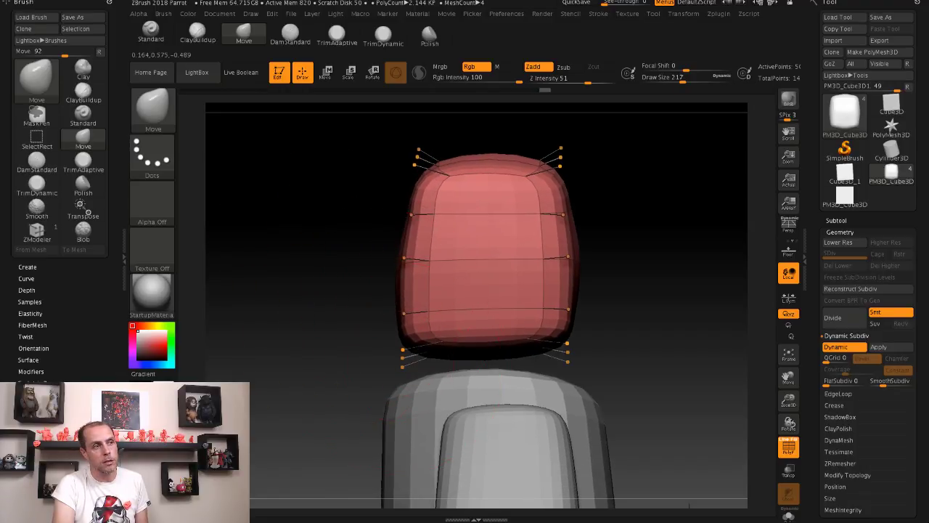
left_click_drag(404, 356, 414, 353)
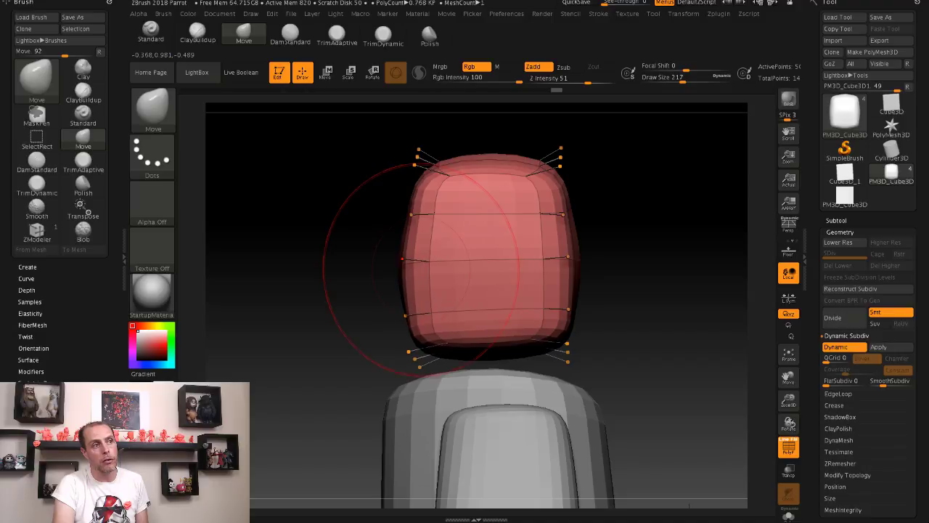
Step: Reduce the Move brush's draw size to 158 and reshape the upper part of the same edge of the head's side profile
key("s")
mouse_move(403, 218)
left_mouse_down()
mouse_move(356, 217)
mouse_move(362, 207)
mouse_move(312, 197)
mouse_move(332, 218)
mouse_move(436, 199)
left_mouse_up()
key("s")
key("s")
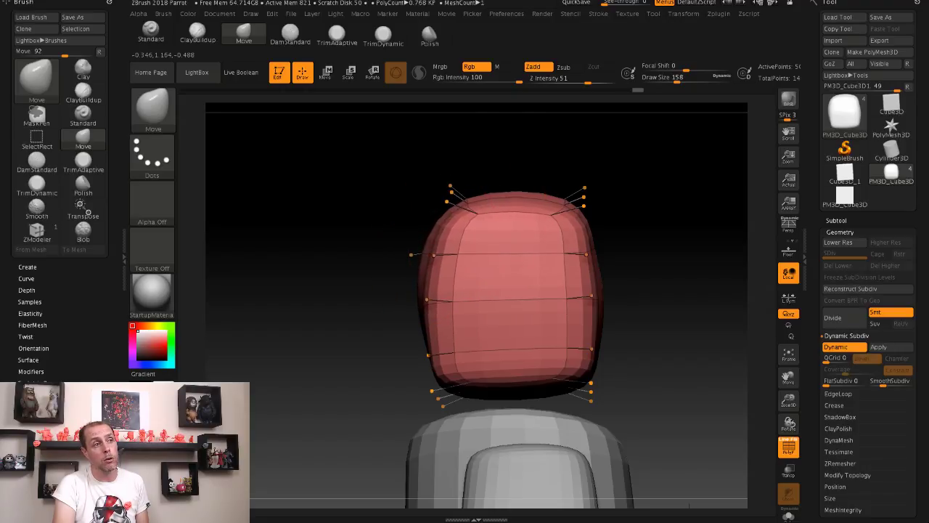
Step: Refine the head's silhouette in the side and front views with the Move brush, using draw sizes 77 and 140
mouse_move(464, 206)
left_mouse_down()
mouse_move(374, 232)
mouse_move(465, 236)
mouse_move(407, 225)
mouse_move(435, 239)
left_mouse_up()
key("s")
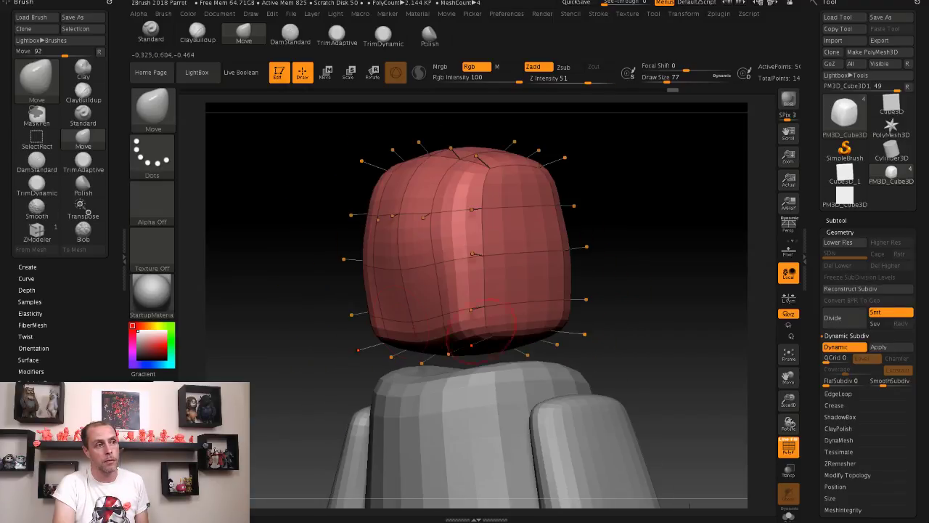
key("s")
left_click_drag(408, 324, 314, 327)
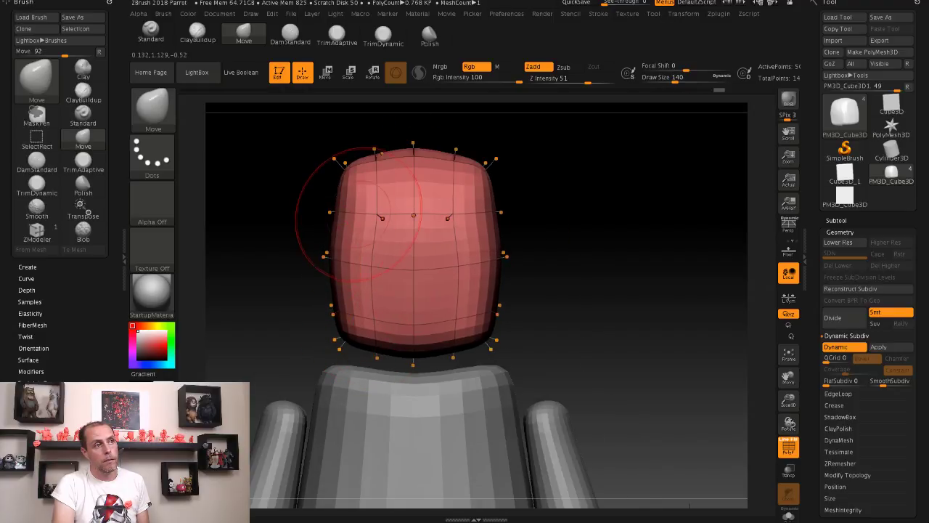
mouse_move(508, 239)
left_mouse_down()
mouse_move(406, 247)
mouse_move(481, 238)
left_mouse_up()
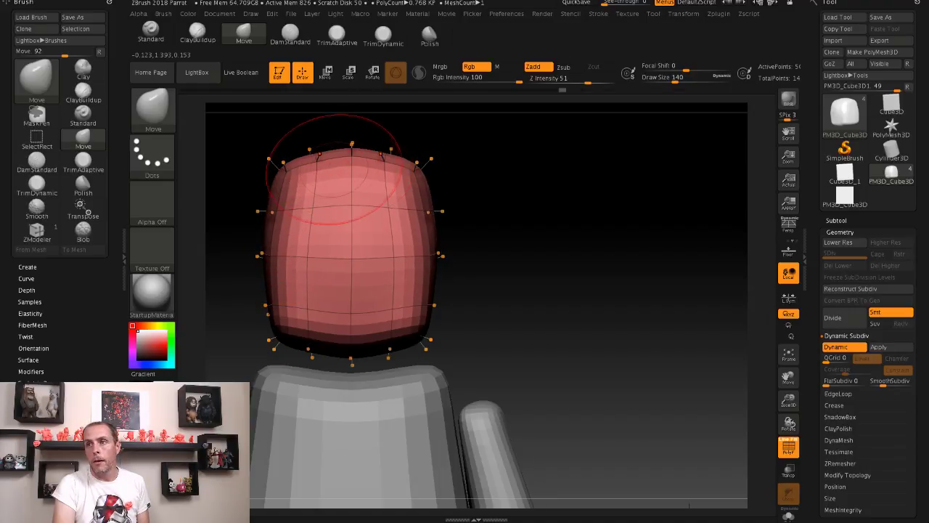
left_click_drag(239, 163, 229, 130, "alt")
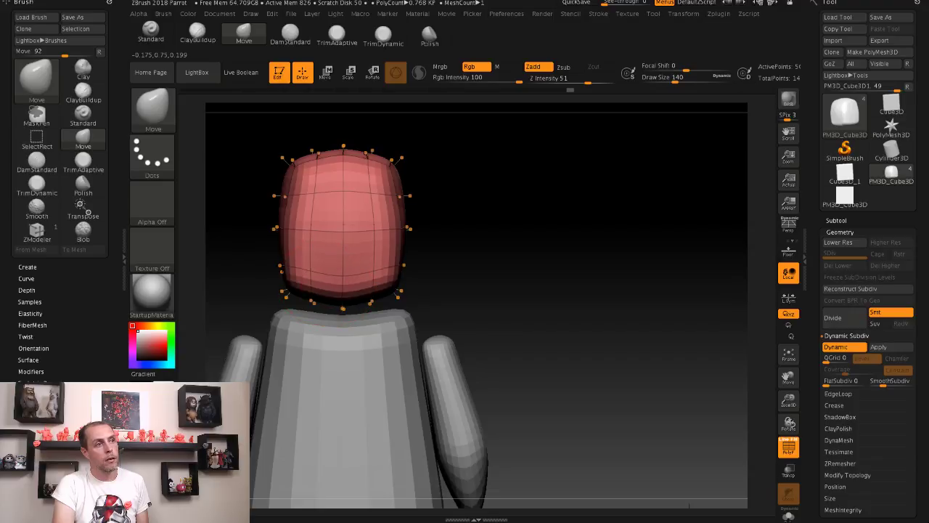
left_click_drag(229, 167, 229, 149, "alt")
left_click_drag(218, 231, 277, 222, "alt")
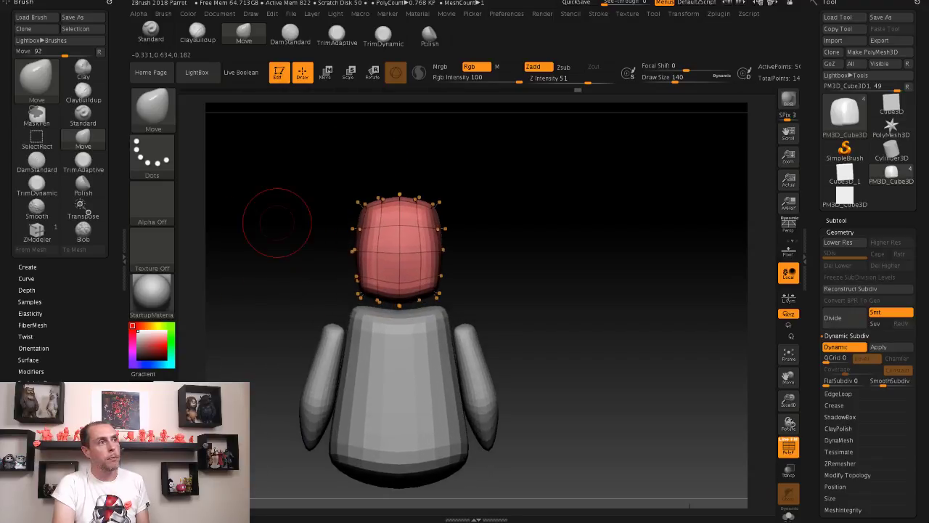
Step: Scale the head down slightly in height and apply its Dynamic Subdivision as real subdivision levels
key("e")
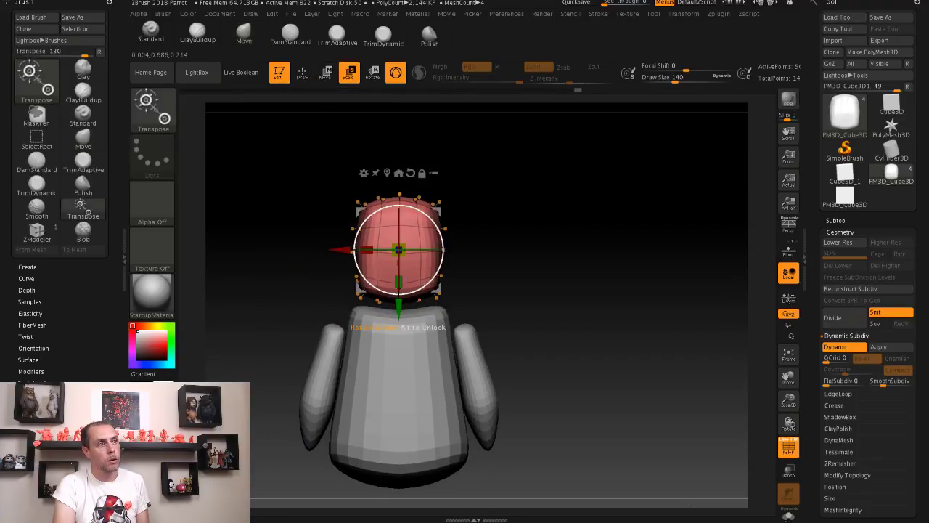
left_click_drag(398, 282, 398, 282)
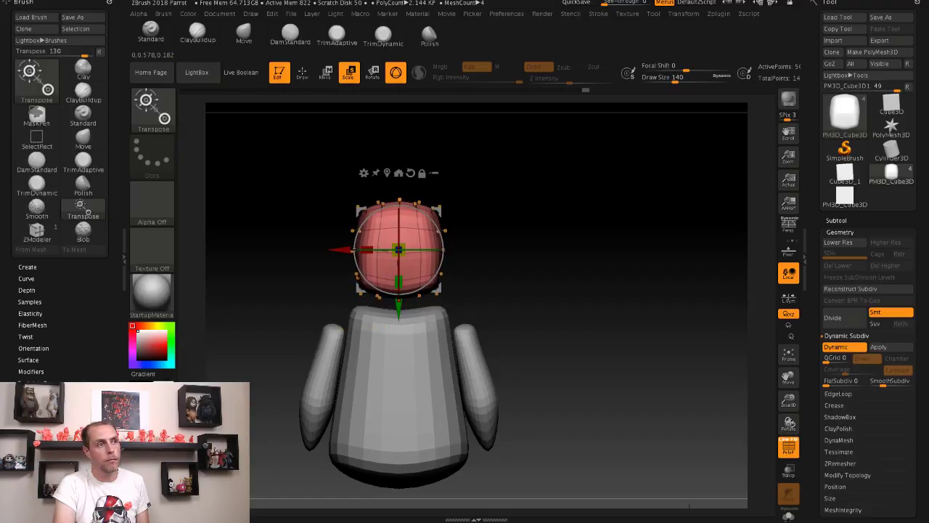
left_click_drag(551, 218, 552, 298, "alt")
left_click(878, 346)
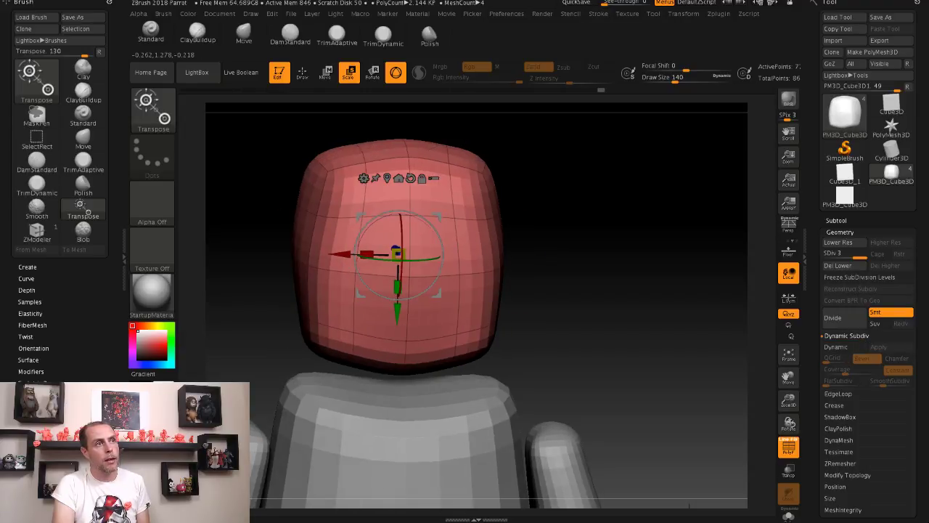
Step: Hide the polyframe wireframe and touch up the head's upper corners with the Move brush
key("q")
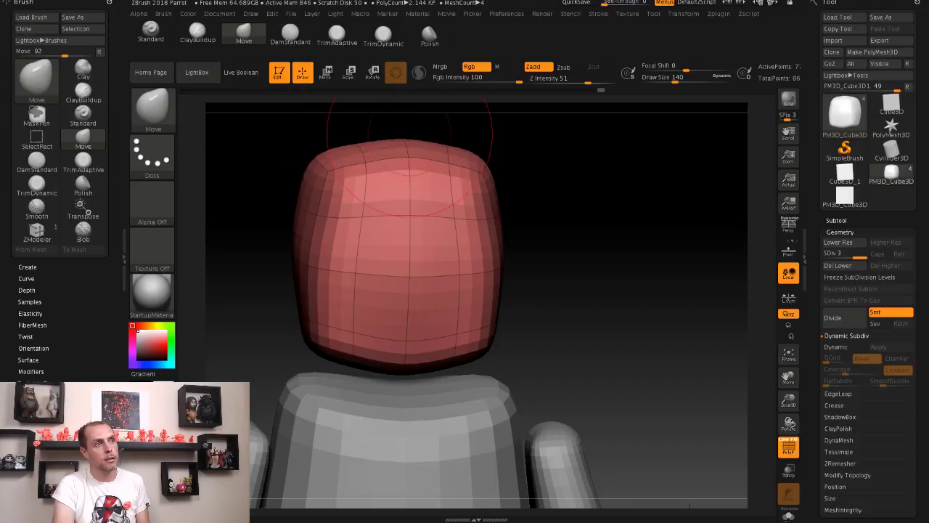
mouse_move(566, 189)
left_mouse_down()
mouse_move(648, 290)
mouse_move(643, 303)
mouse_move(621, 307)
left_mouse_up()
key("shift+f")
mouse_move(307, 334)
left_mouse_down("shift")
mouse_move(336, 244)
mouse_move(348, 318)
mouse_move(394, 311)
mouse_move(384, 244)
left_mouse_up("shift")
mouse_move(280, 186)
left_mouse_down()
mouse_move(351, 211)
mouse_move(312, 182)
mouse_move(319, 178)
mouse_move(276, 174)
left_mouse_up()
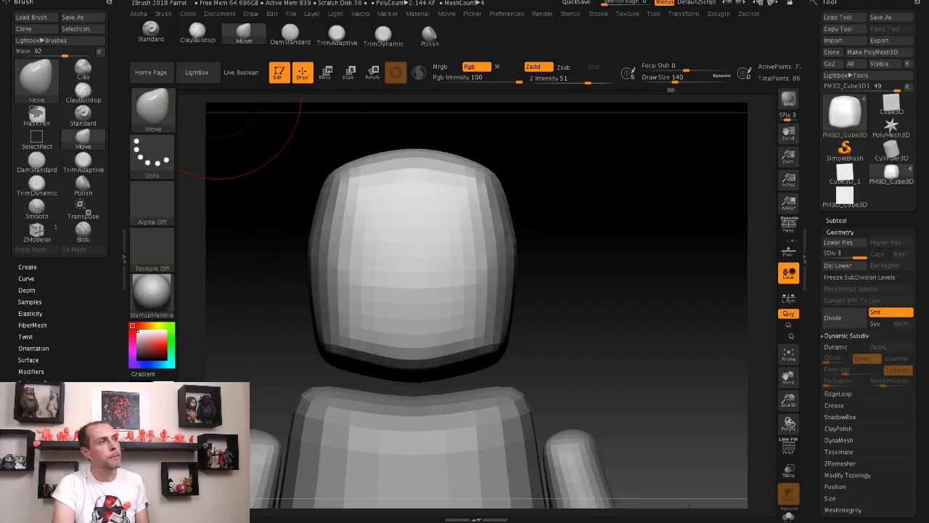
Step: Choose the ClayBuildup brush at draw size 54 and try marking the eye sockets on the front of the head
left_click(197, 33)
key("s")
mouse_move(373, 207)
left_mouse_down()
mouse_move(353, 224)
mouse_move(366, 231)
mouse_move(363, 245)
mouse_move(403, 247)
left_mouse_up()
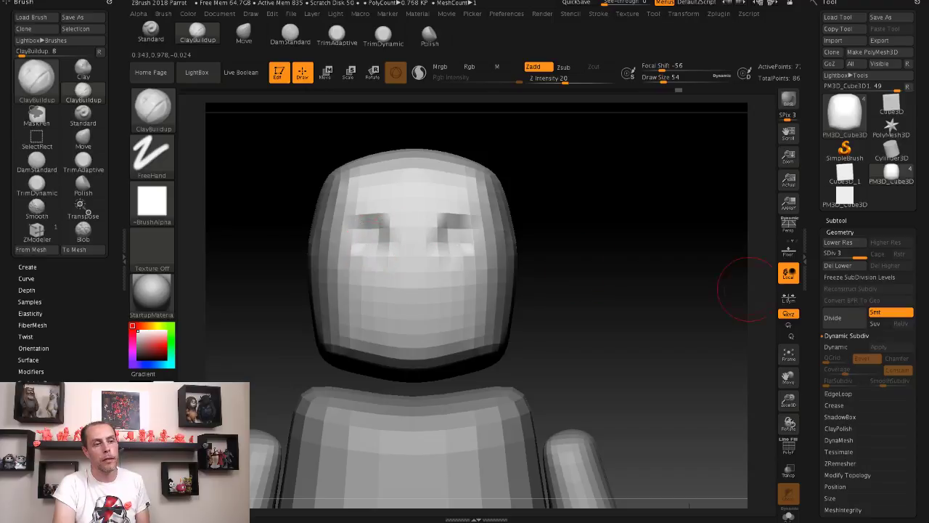
Step: Delete the head's lower subdivision levels and turn on DynaMesh at resolution 128
left_click(838, 265)
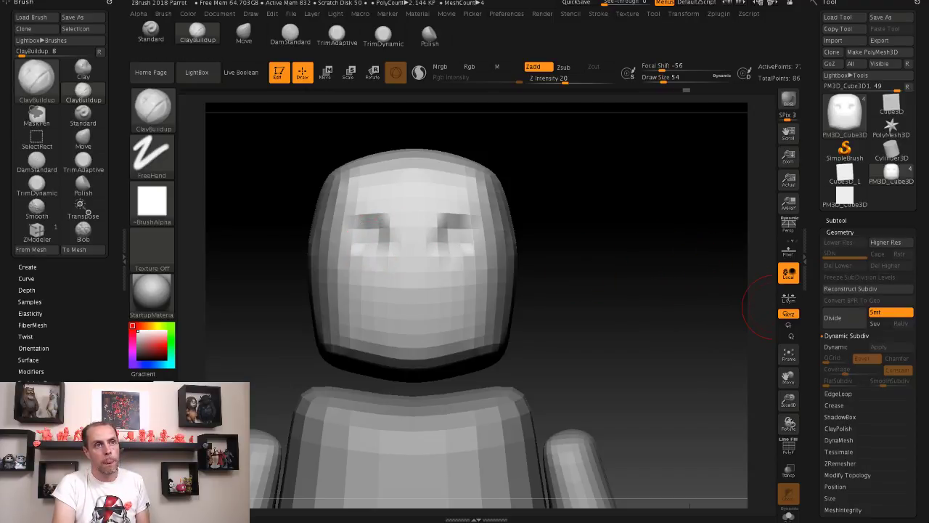
left_click(840, 232)
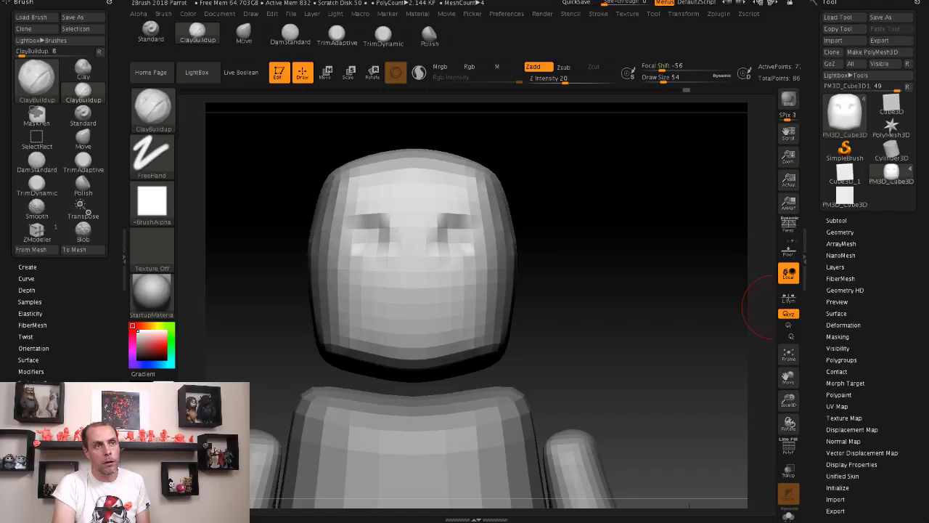
left_click(840, 231)
left_click(838, 439)
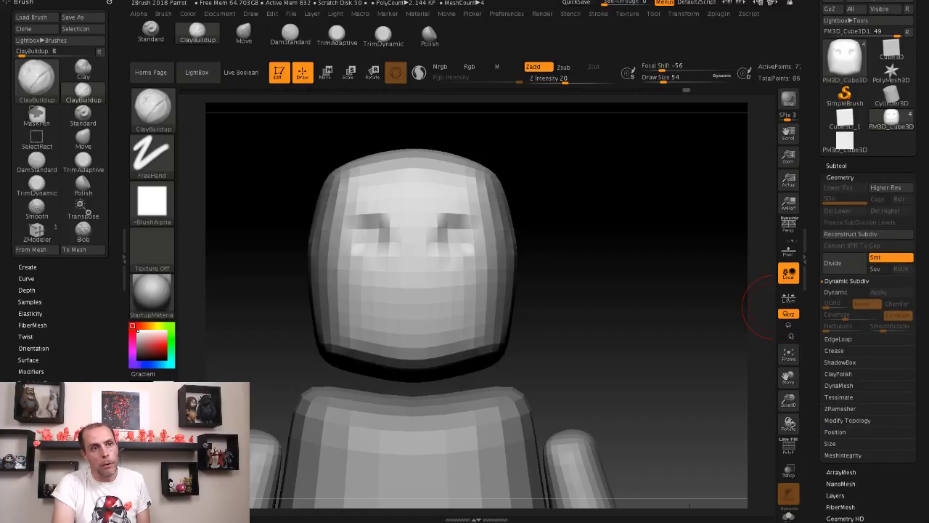
left_click(838, 356)
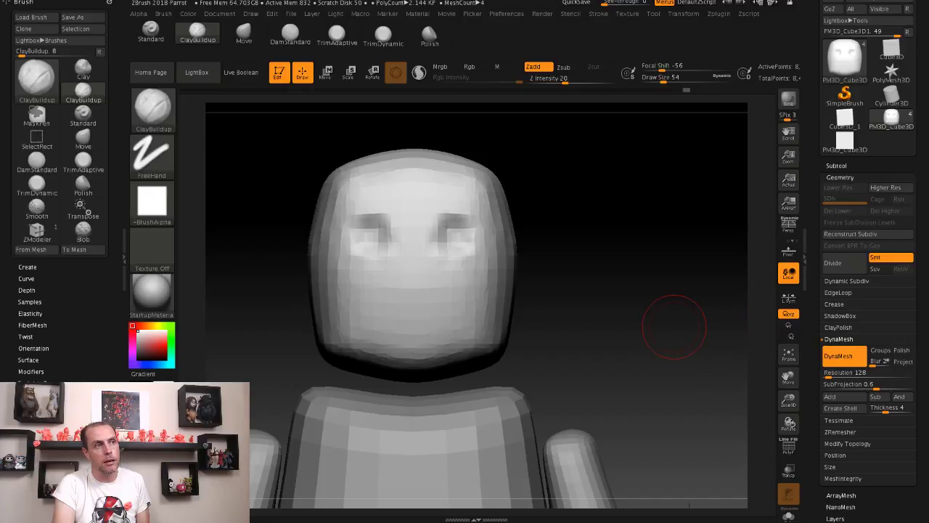
Step: Undo the DynaMesh conversion and the trial eye-socket strokes on the head
mouse_move(369, 244)
left_mouse_down()
mouse_move(383, 208)
mouse_move(375, 237)
left_mouse_up()
key("shift")
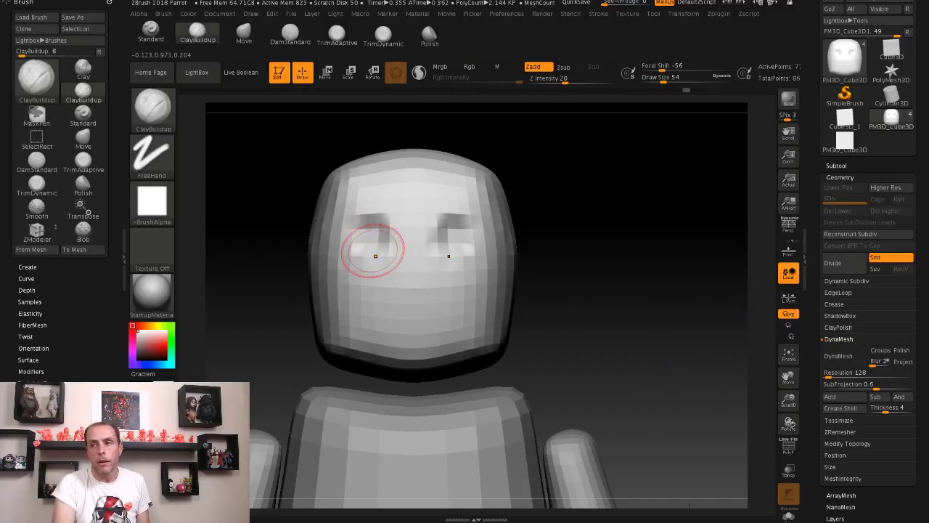
key("ctrl+z")
key("ctrl+z")
key("ctrl+z")
key("ctrl+z")
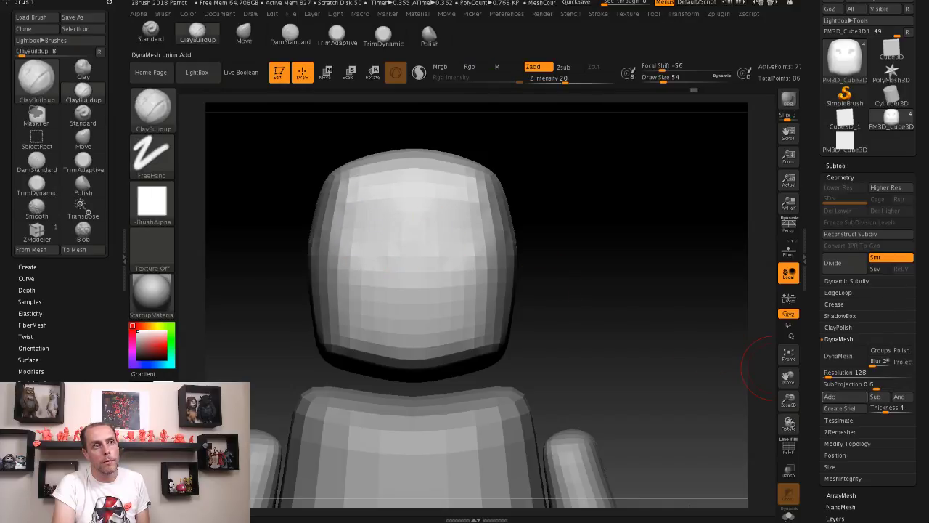
Step: Convert the clean head to DynaMesh at resolution 128, carve two round symmetrical eye sockets with ClayBuildup and smooth them
left_click(838, 356)
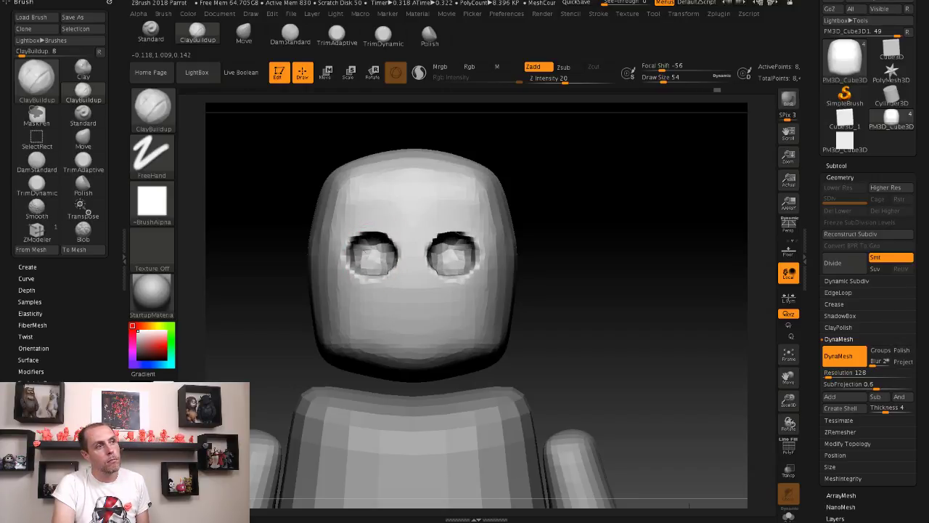
left_click_drag(333, 250, 449, 250, "shift")
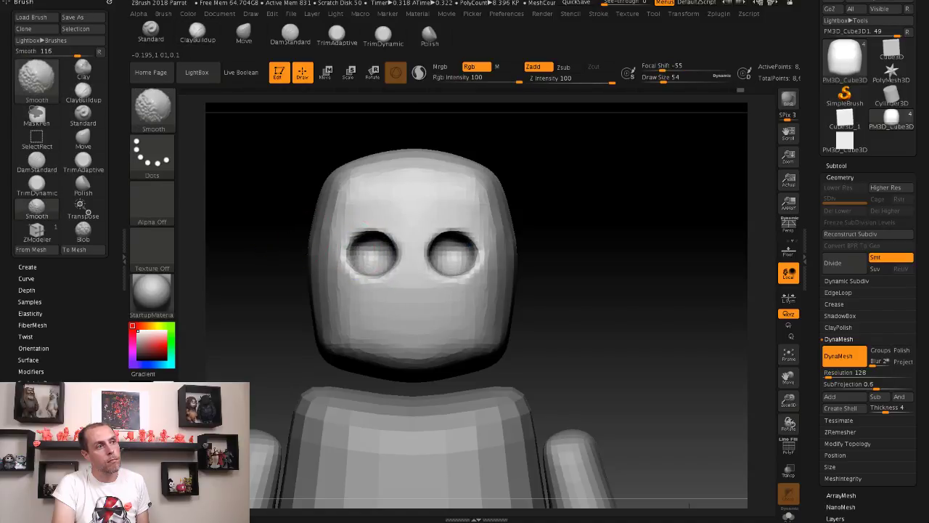
mouse_move(265, 234)
left_mouse_down("alt")
mouse_move(260, 209)
mouse_move(368, 247)
left_mouse_up("alt")
Step: Increase the ClayBuildup draw size to 90, widen and deepen the eye sockets, and smooth their rims
key("bracketright")
key("bracketright")
key("bracketright")
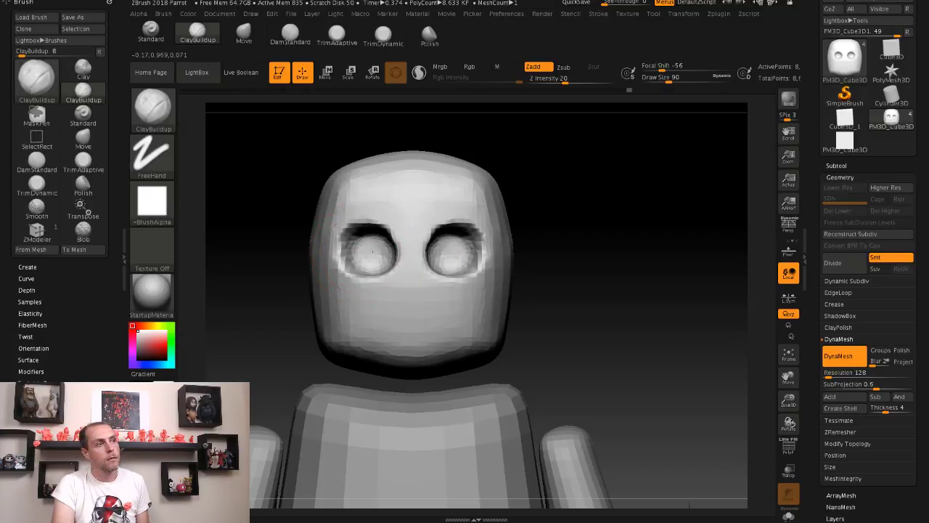
key("shift")
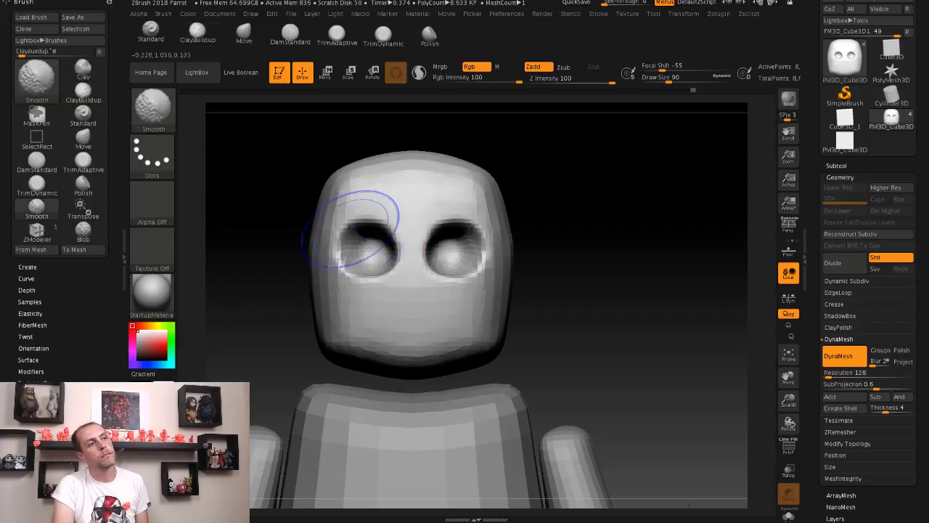
key("ctrl+z")
key("ctrl+z")
right_click_drag(317, 291, 317, 263, "alt")
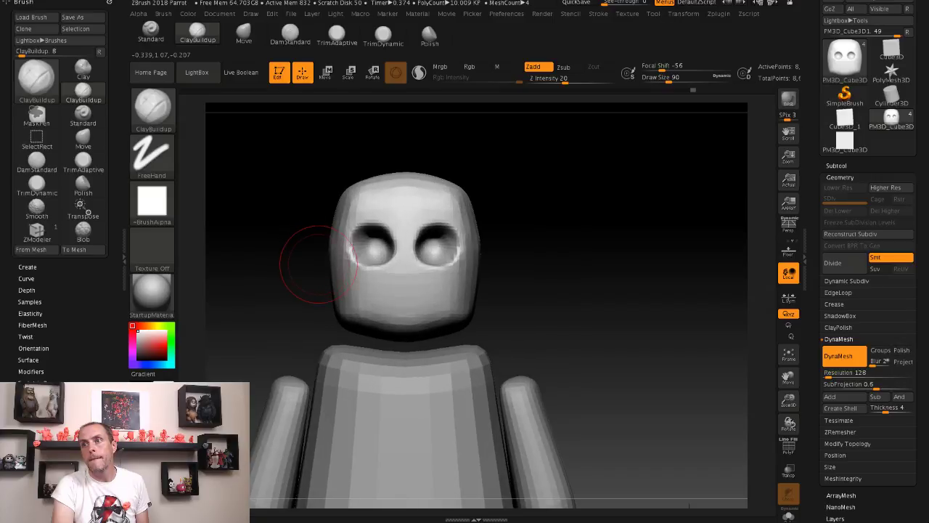
Step: Smooth the faceted surface and hard edges around the head, with the brush's draw size raised to 120
mouse_move(318, 263)
left_mouse_down()
mouse_move(363, 261)
mouse_move(304, 240)
mouse_move(348, 218)
mouse_move(287, 229)
left_mouse_up()
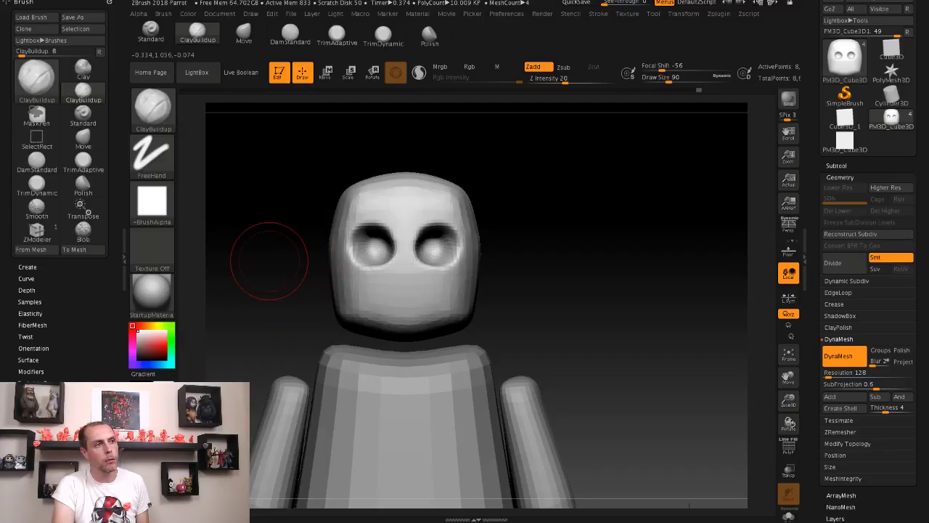
left_click_drag(269, 261, 270, 267)
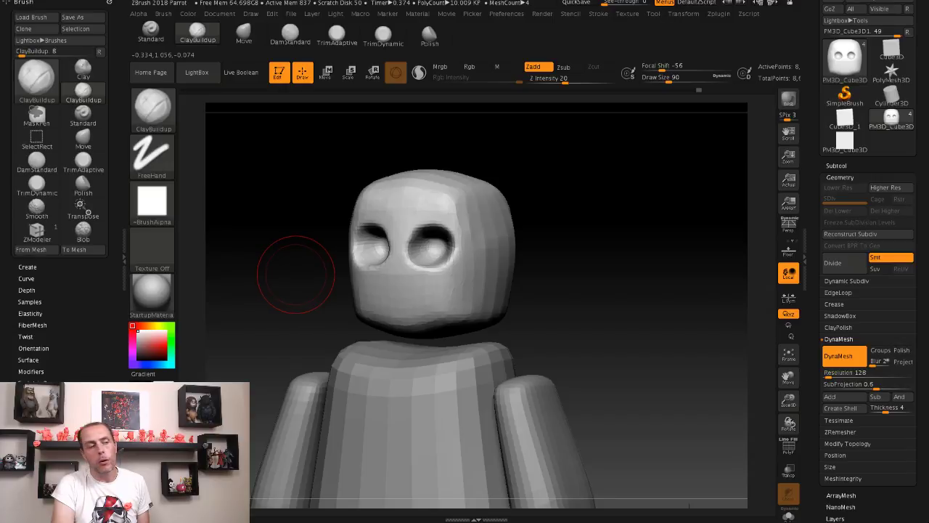
key("s")
left_click(305, 270)
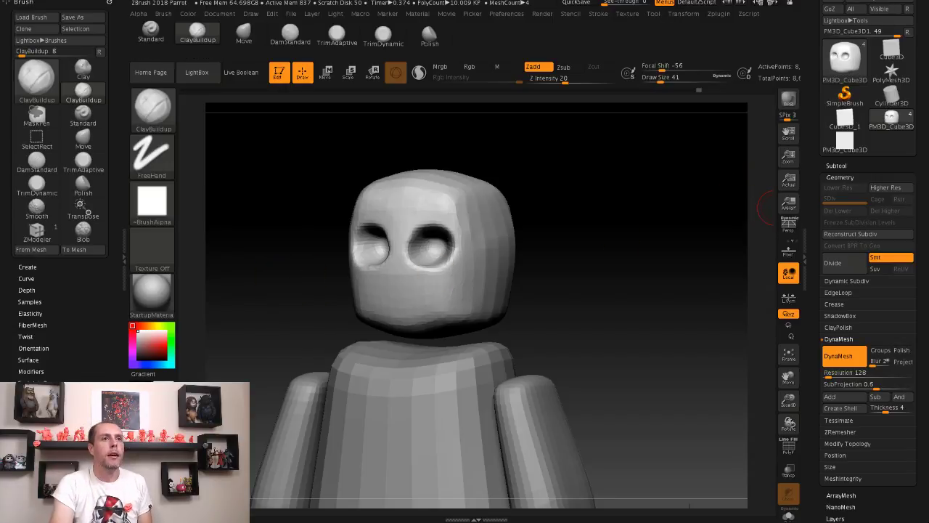
mouse_move(513, 234)
left_mouse_down()
mouse_move(464, 232)
mouse_move(560, 222)
left_mouse_up()
key("shift")
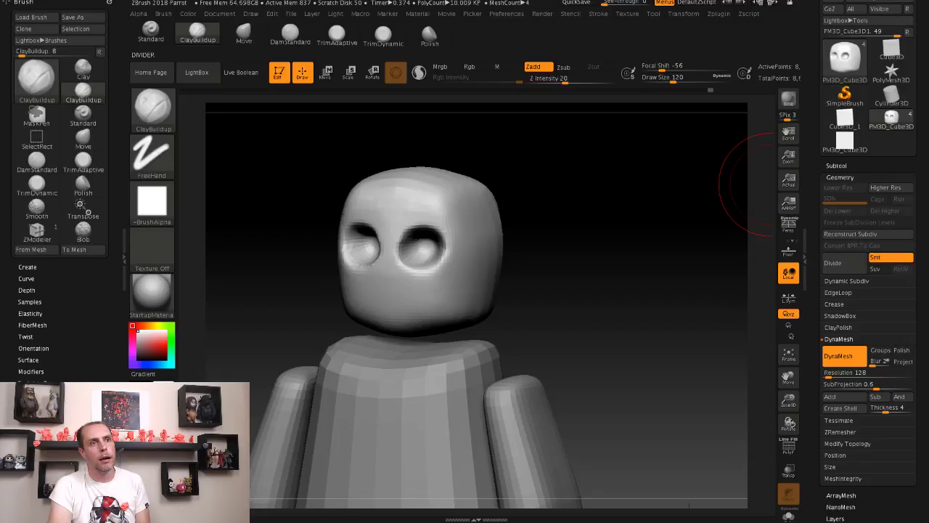
Step: Append a cube as a new subtool and select it for moving
left_click(836, 166)
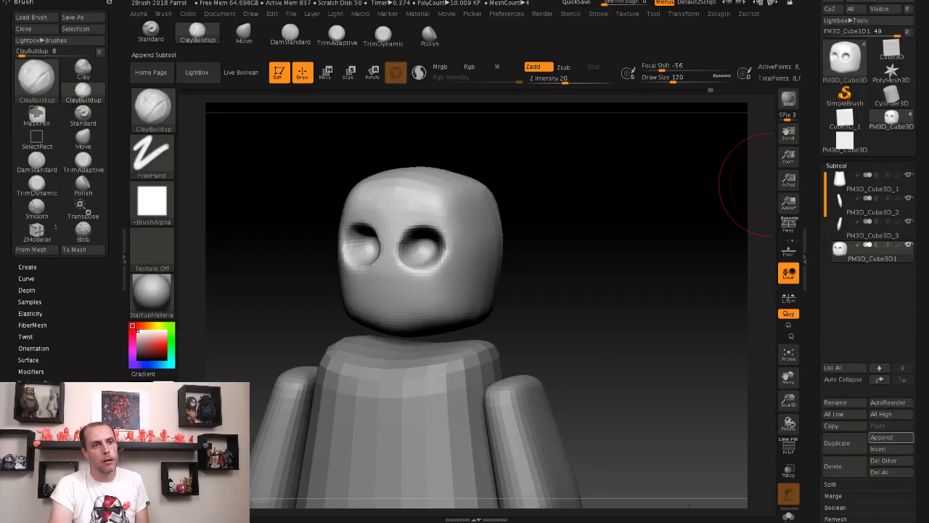
left_click(881, 437)
left_click(463, 384)
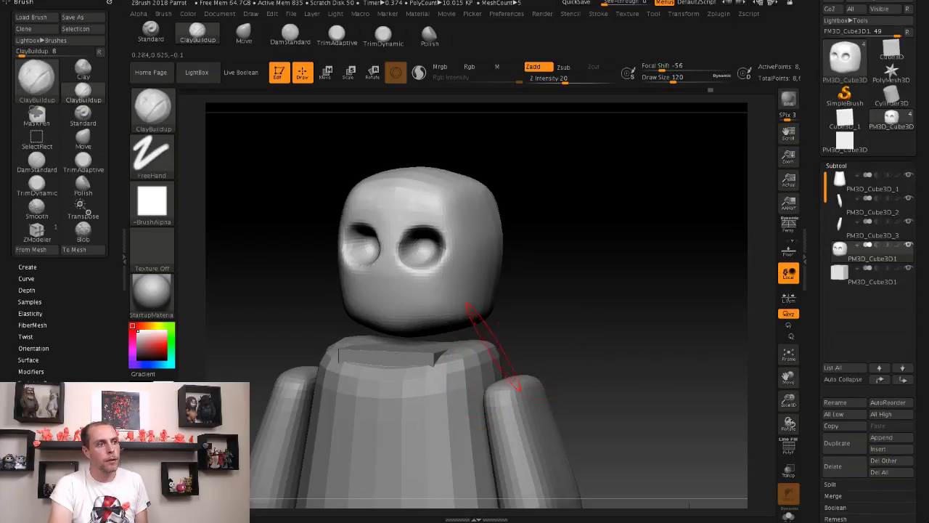
left_click(337, 349, "alt")
key("w")
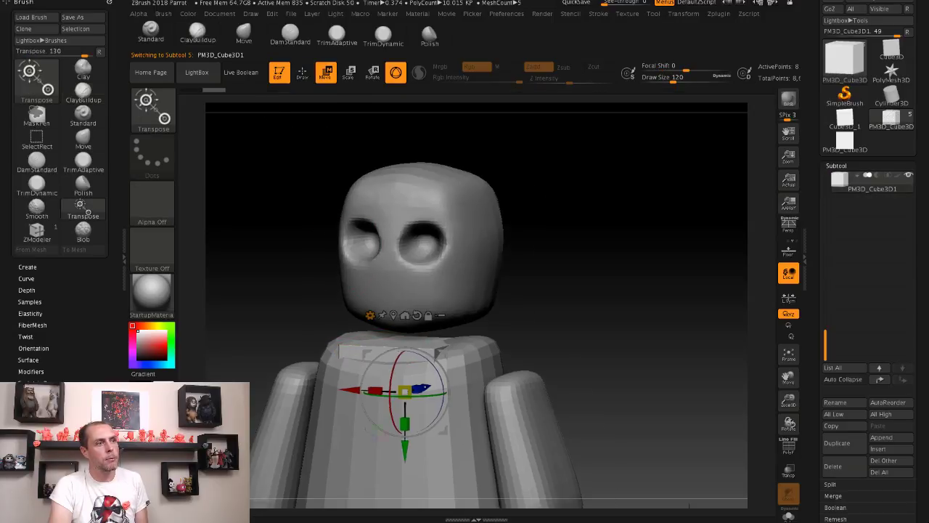
Step: Raise the cube to the head, scale it down and place it on the face below the eye sockets
mouse_move(316, 120)
left_mouse_down()
mouse_move(348, 123)
mouse_move(319, 123)
left_mouse_up()
left_click_drag(440, 424, 439, 308)
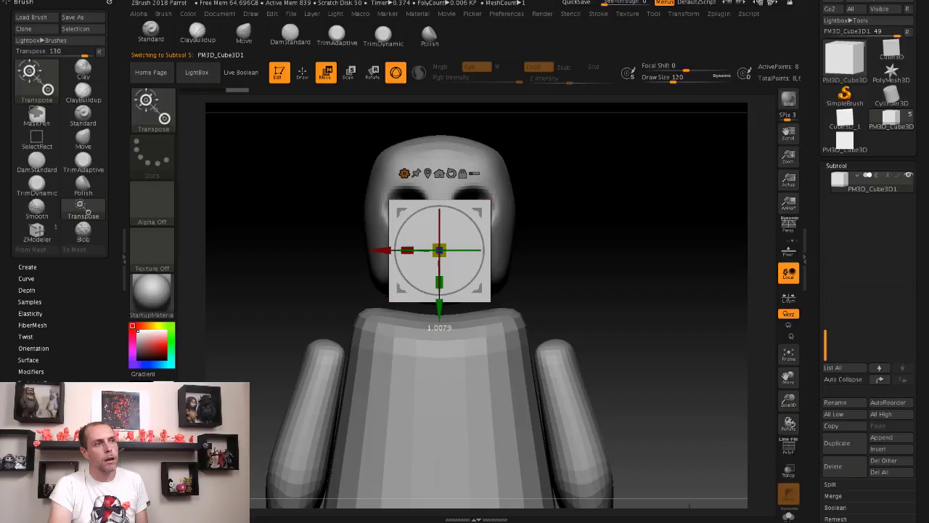
left_click_drag(439, 250, 427, 254)
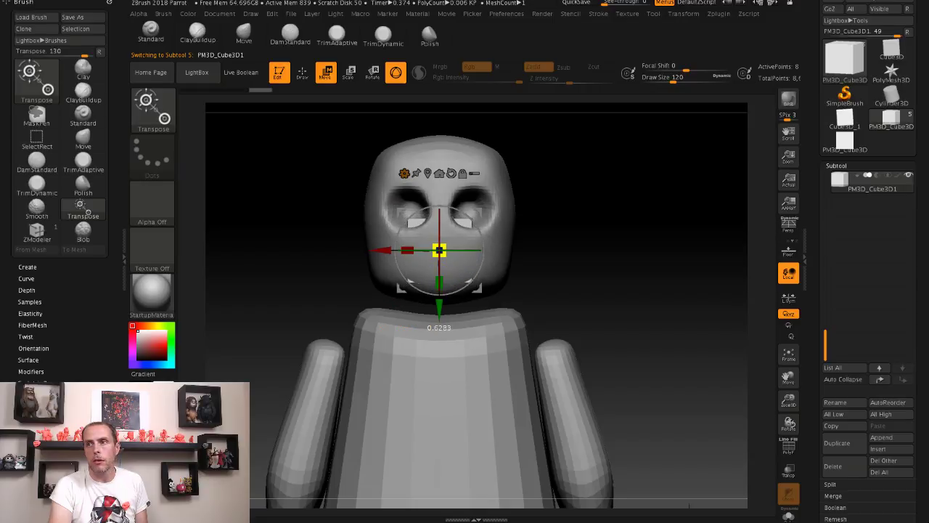
left_click_drag(581, 239, 389, 251)
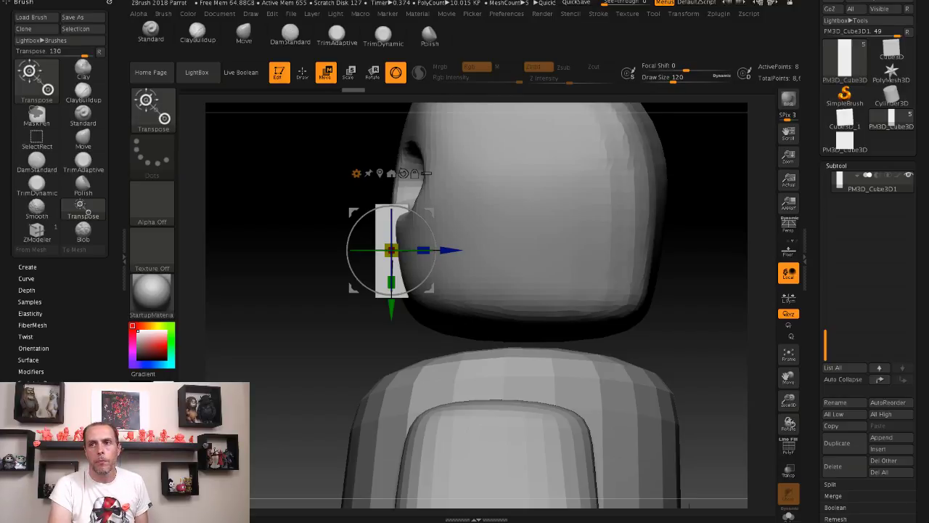
Step: Adjust the beak cube's position in front of the face and stretch it in depth until it meets the head
left_click_drag(446, 250, 424, 250)
scroll(429, 250, "down", 3)
left_click_drag(367, 328, 369, 327)
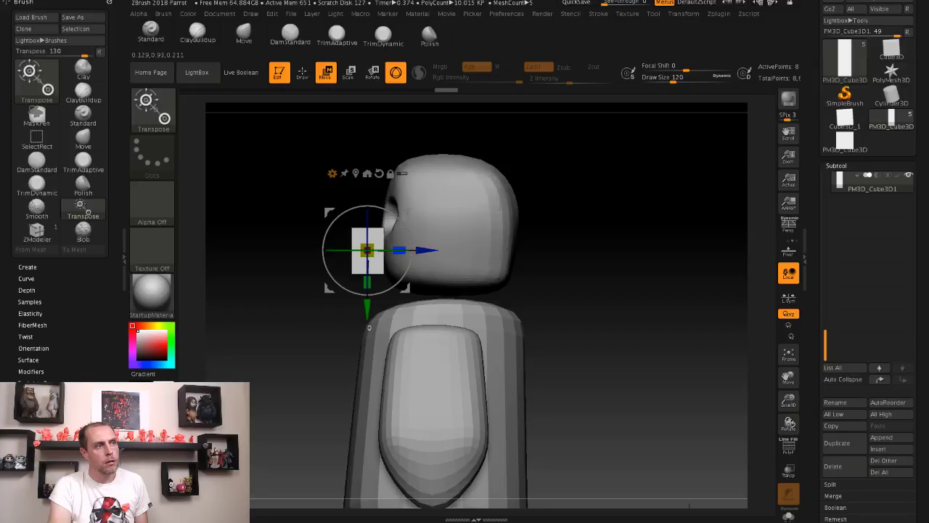
scroll(436, 276, "up", 3)
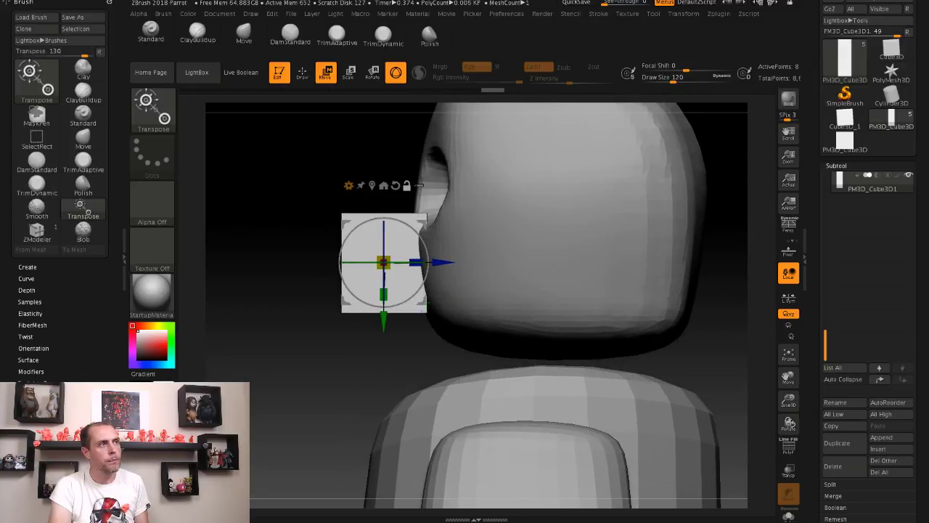
key("q")
left_click_drag(311, 208, 348, 211)
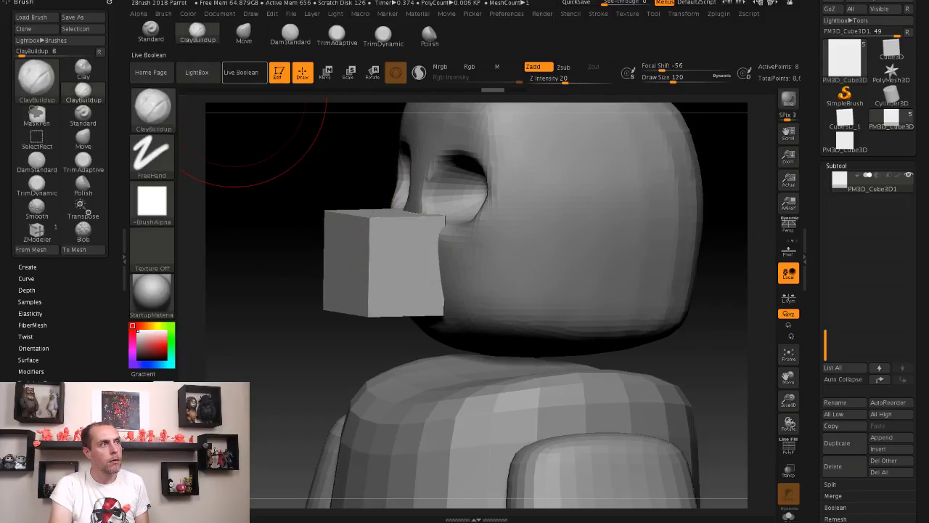
Step: Switch to the Move brush and pull the beak cube's upper front edge down and back into a sloping top
key("b")
key("m")
key("v")
mouse_move(274, 151)
left_mouse_down()
mouse_move(341, 207)
mouse_move(372, 254)
left_mouse_up()
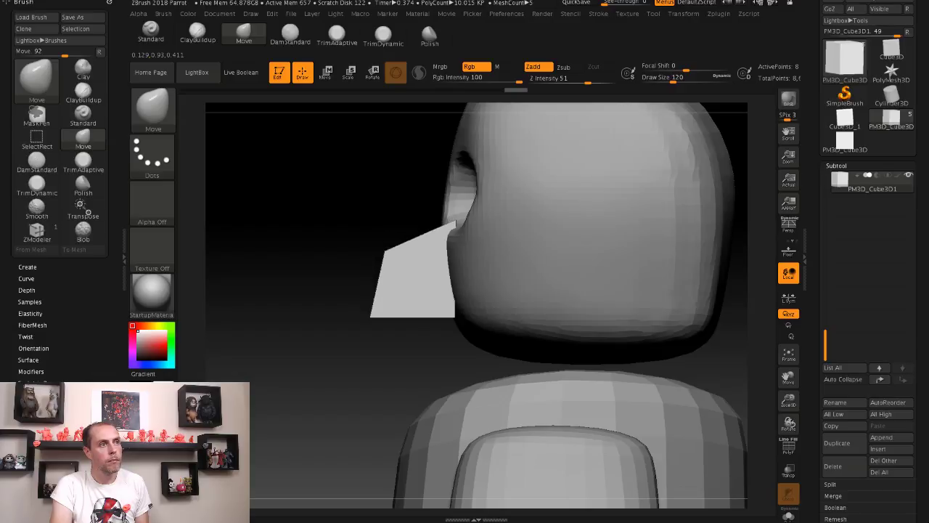
left_click_drag(321, 238, 590, 239)
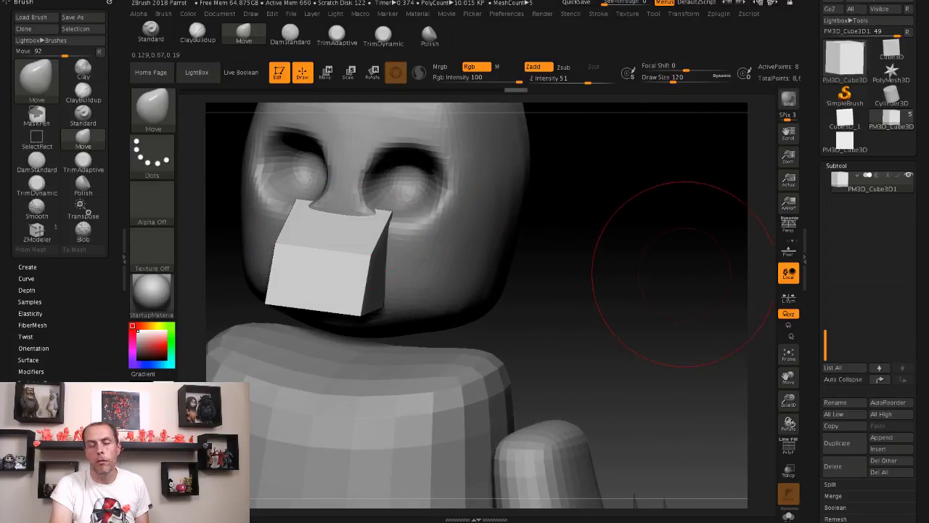
Step: Narrow the beak's upper edges and sides toward the centre in front view, and reduce the draw size to 44
left_click_drag(683, 274, 394, 185, "shift")
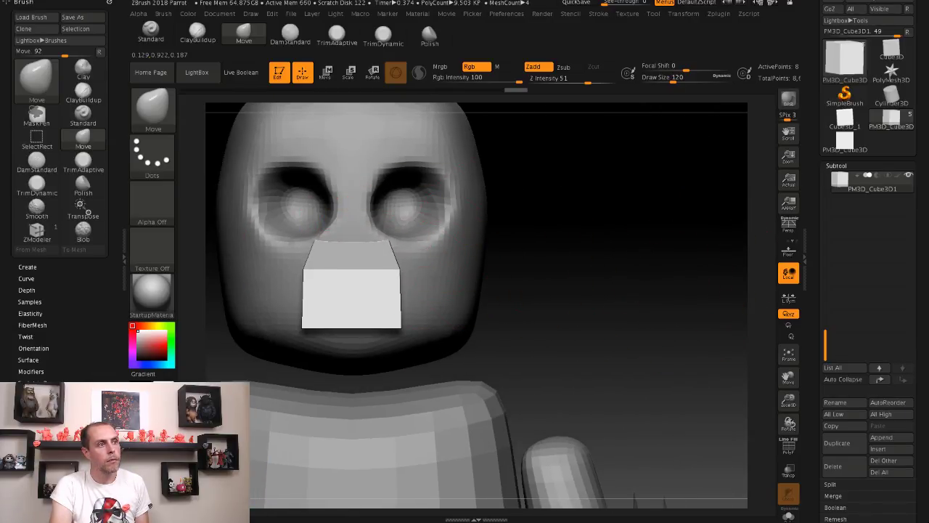
left_click_drag(394, 270, 377, 247)
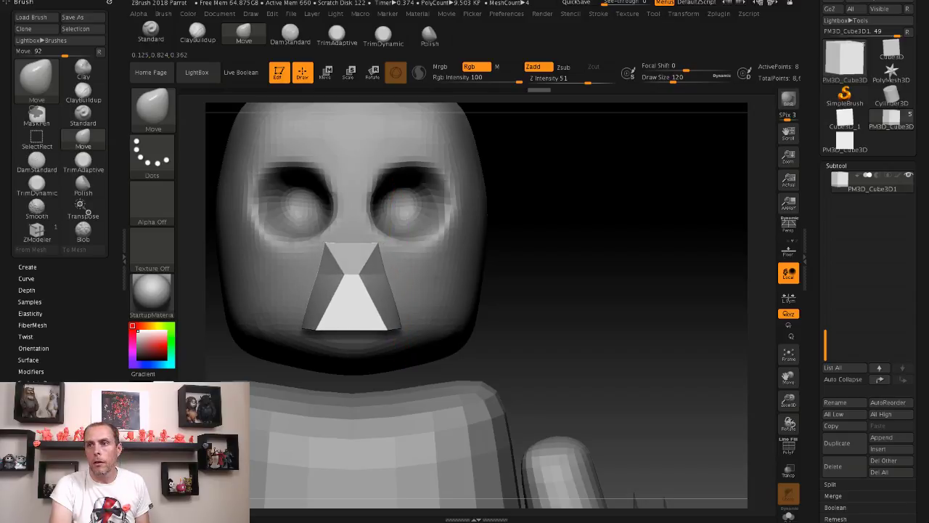
left_click_drag(309, 298, 325, 294)
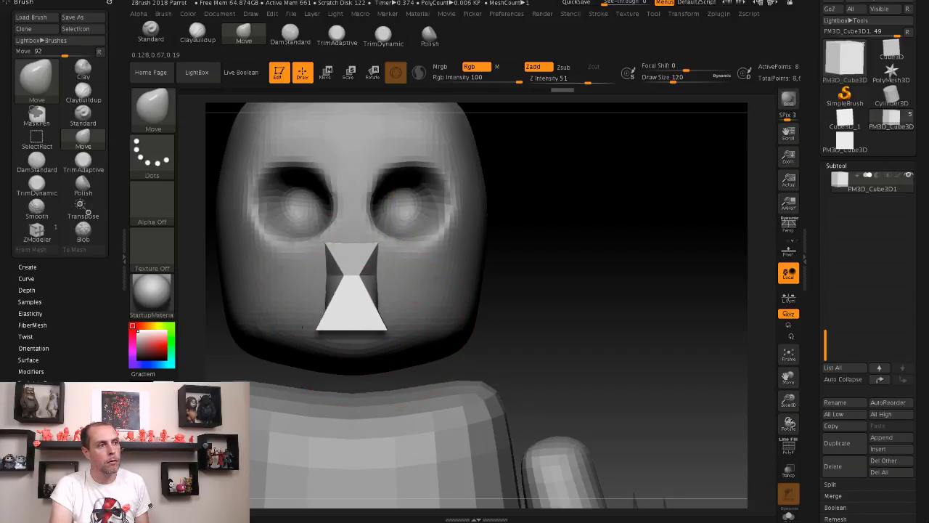
mouse_move(394, 341)
left_mouse_down("shift")
mouse_move(383, 326)
mouse_move(351, 319)
mouse_move(333, 290)
mouse_move(352, 312)
left_mouse_up("shift")
key("s")
Step: Preview the beak with Dynamic Subdiv smoothing and turn the smoothing off again
left_click_drag(535, 295, 734, 266)
left_click(836, 166)
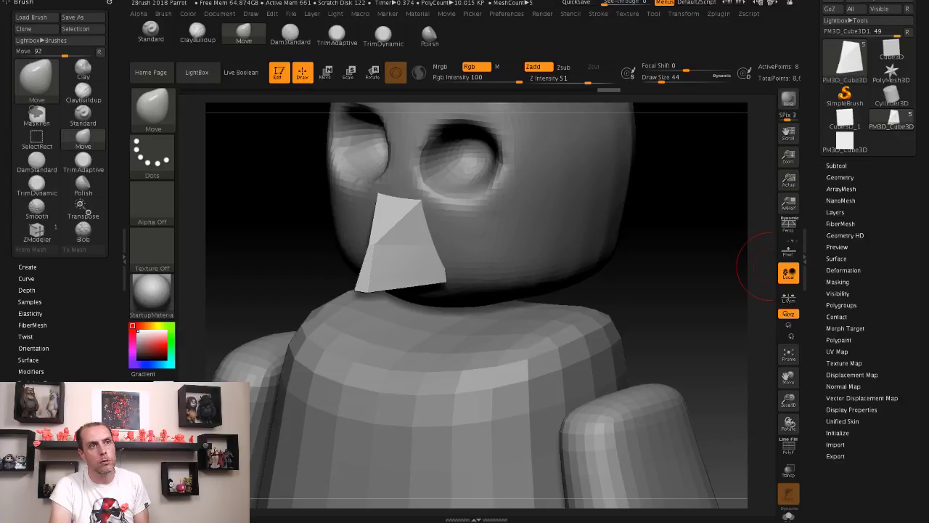
left_click(840, 176)
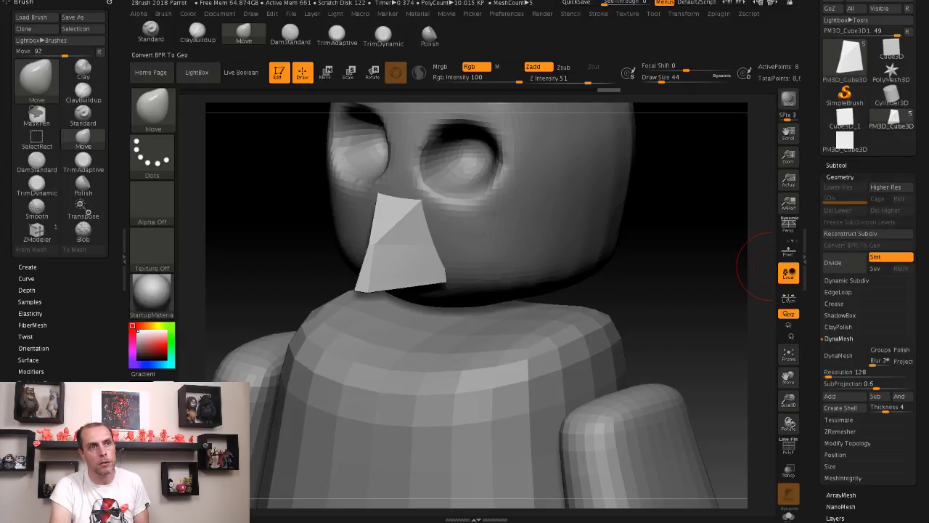
left_click(846, 281)
left_click(835, 291)
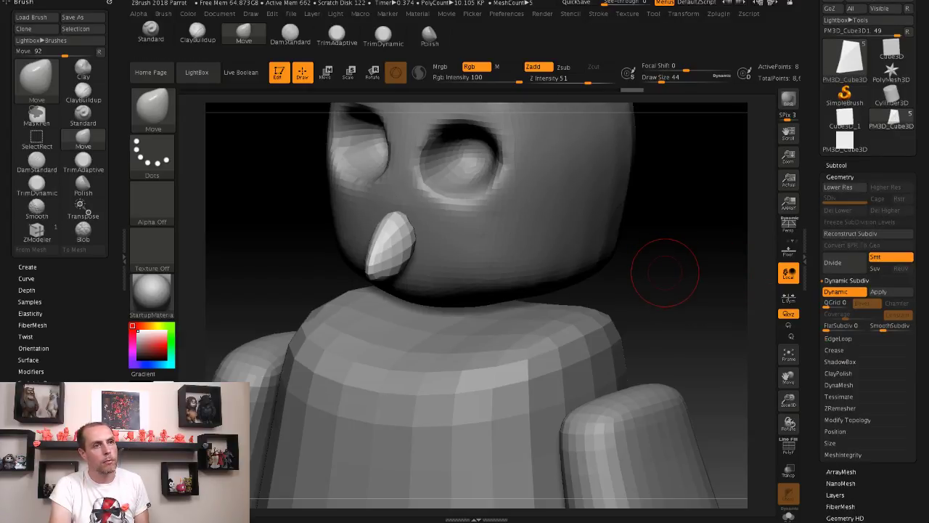
key("shift+d")
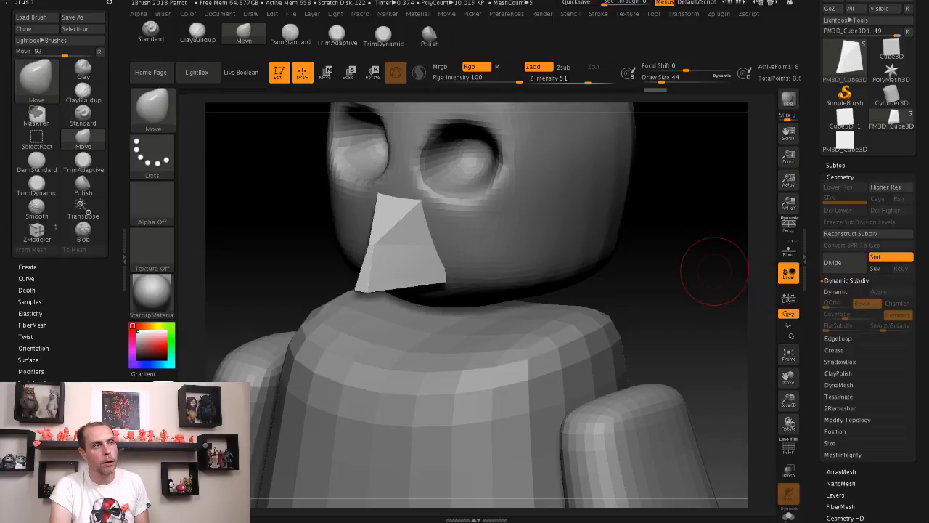
Step: Show the polyframe on the beak and switch to the ZModeler brush
left_click_drag(712, 265, 446, 240)
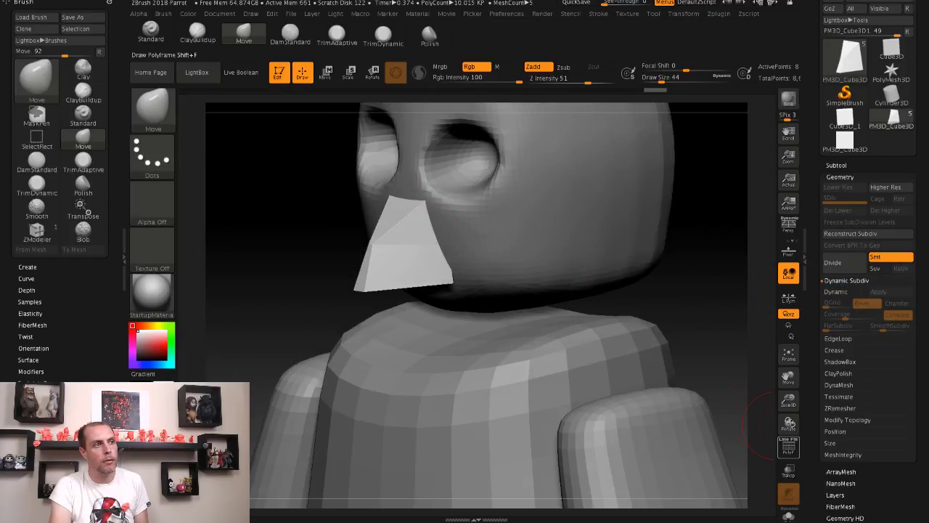
left_click(788, 446)
left_click_drag(269, 255, 370, 243)
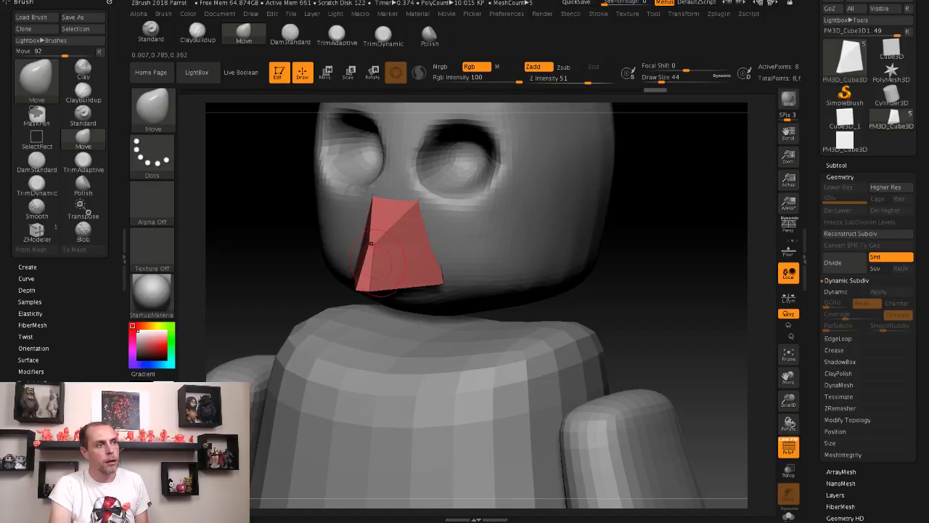
key("space")
key("b")
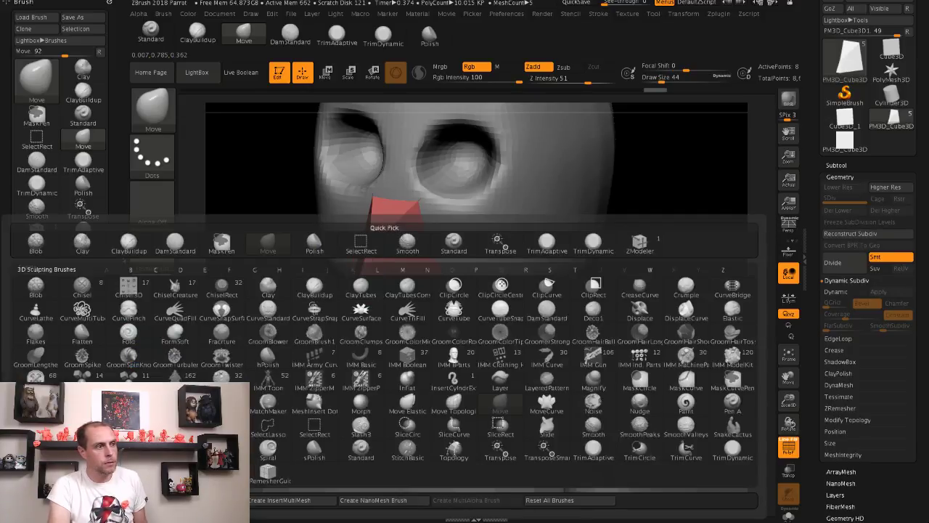
key("z")
key("m")
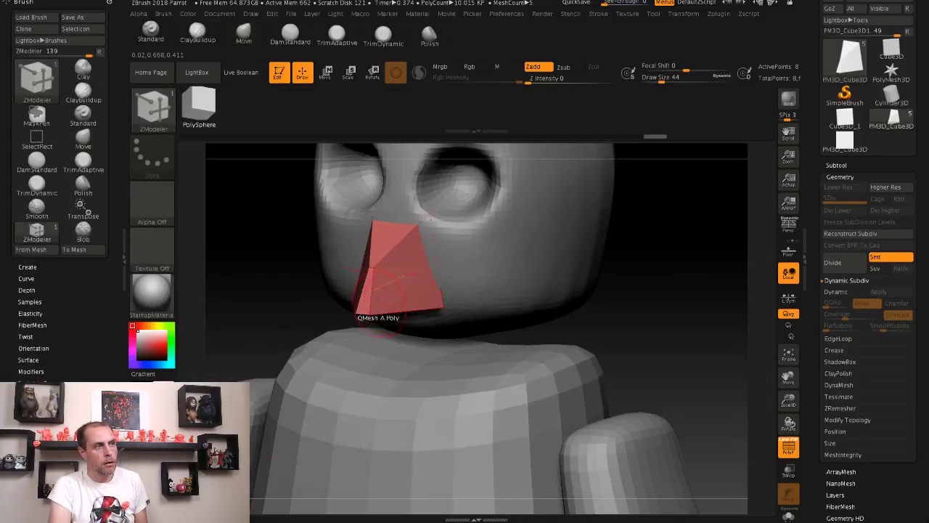
Step: Insert edge loops near the beak's top, base and back, and through the middle of its side
key("space")
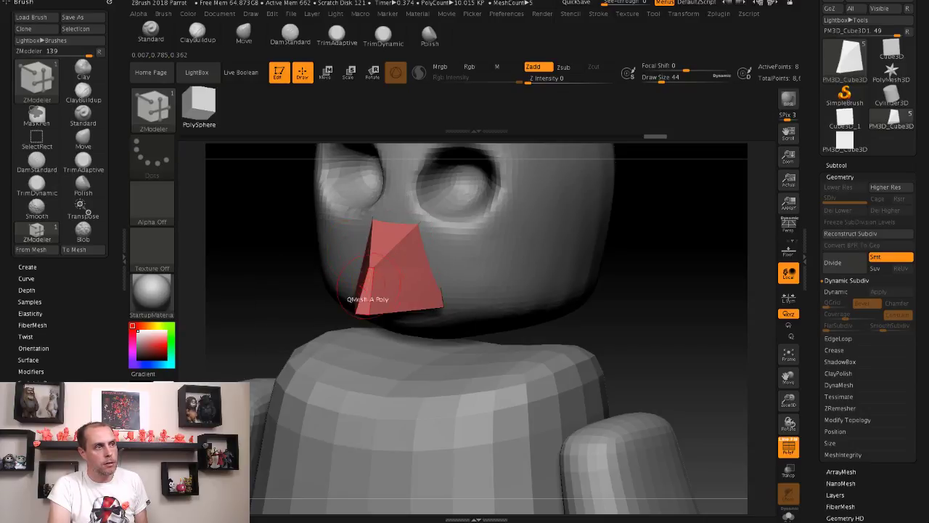
left_click(371, 276)
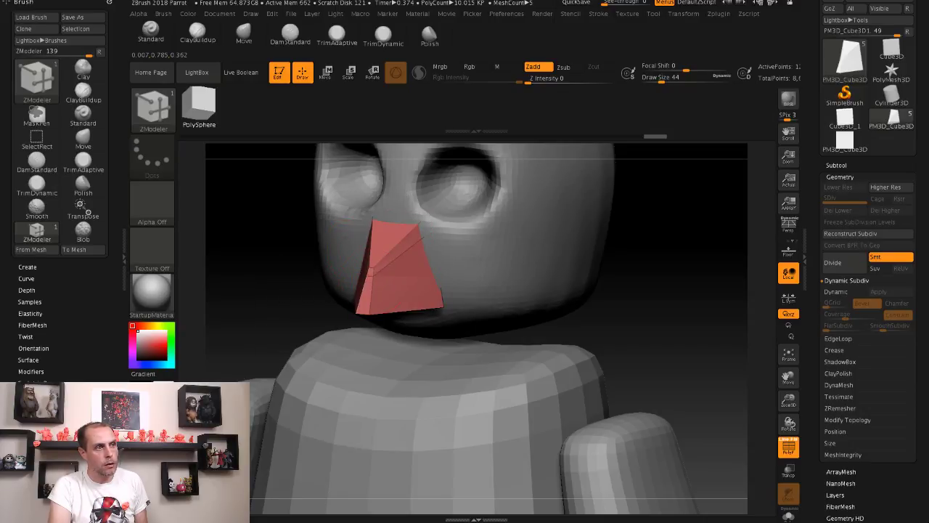
left_click(381, 303)
left_click_drag(341, 270, 306, 269)
left_click(403, 283)
mouse_move(403, 283)
left_mouse_down()
mouse_move(404, 227)
mouse_move(428, 240)
left_mouse_up()
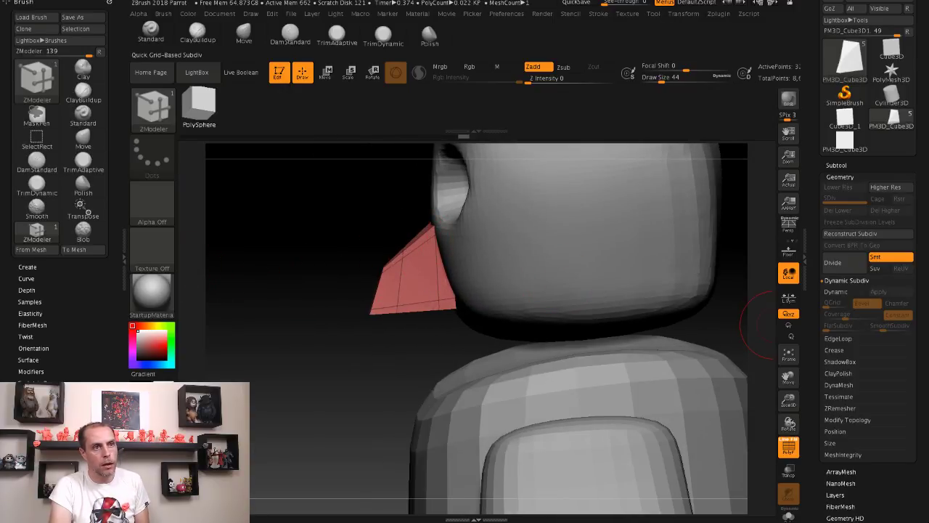
Step: Turn on Dynamic Subdiv and push the beak's lower rear corner into the head using the Move brush at draw size 68
key("d")
mouse_move(407, 348)
left_mouse_down()
mouse_move(472, 341)
mouse_move(315, 244)
mouse_move(354, 255)
mouse_move(312, 211)
mouse_move(321, 233)
left_mouse_up()
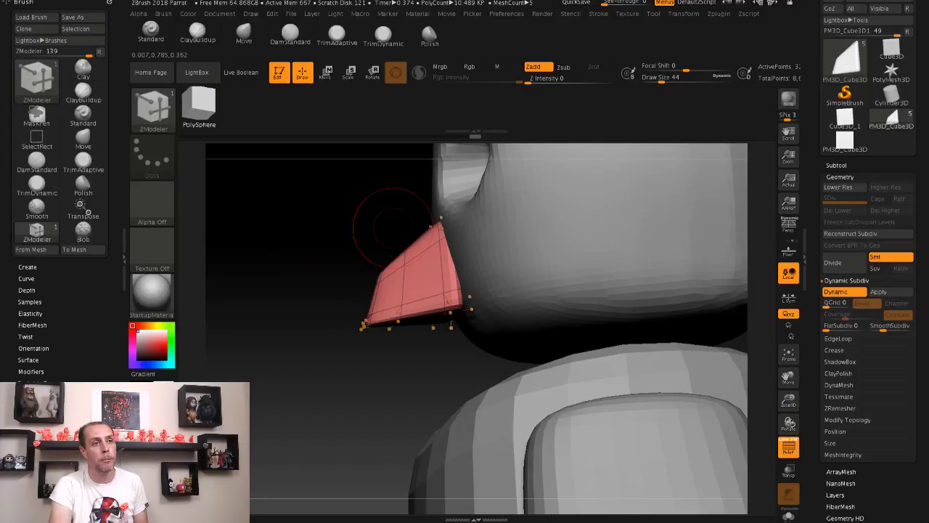
left_click_drag(301, 182, 308, 152)
key("w")
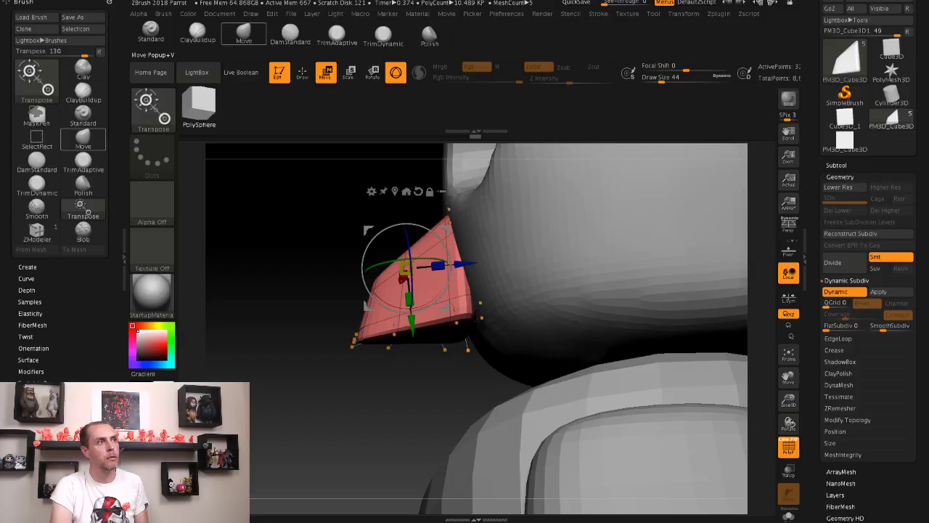
key("q")
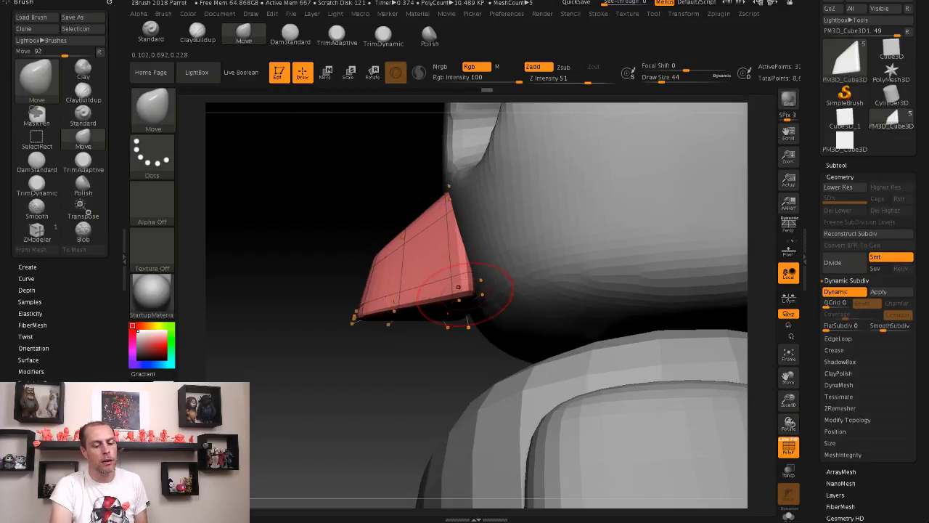
key("s")
left_click_drag(457, 288, 475, 288)
left_click_drag(479, 286, 490, 297)
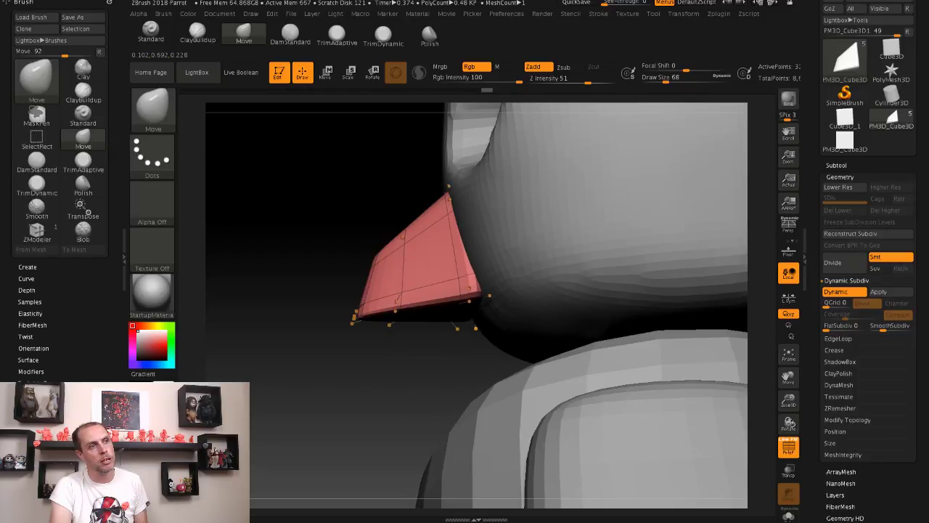
Step: Reshape the beak's upper front profile from the side with the Move brush, reducing the draw size to 39
left_click_drag(321, 219, 276, 232)
mouse_move(541, 243)
left_mouse_down()
mouse_move(549, 239)
mouse_move(522, 217)
mouse_move(495, 267)
left_mouse_up()
key("bracketleft")
key("bracketleft")
key("bracketleft")
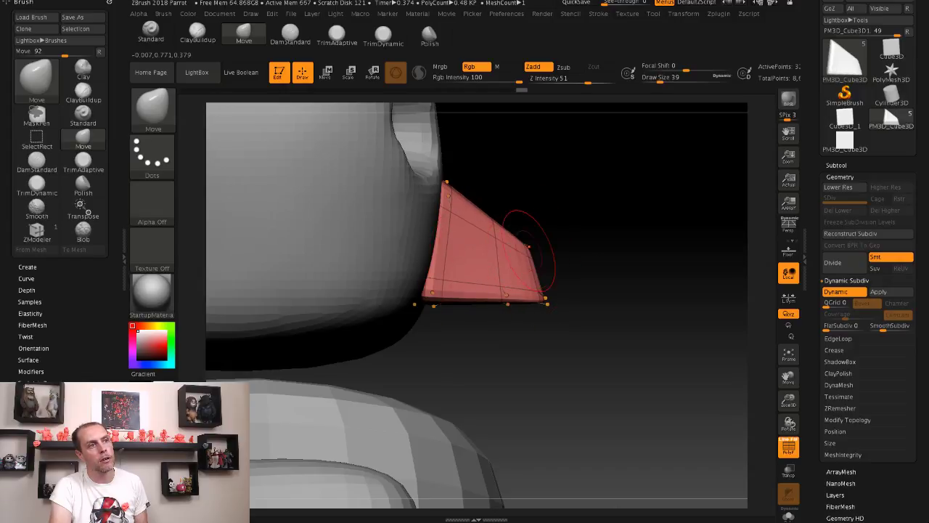
left_click_drag(529, 239, 496, 231)
mouse_move(617, 218)
left_mouse_down()
mouse_move(682, 225)
mouse_move(479, 269)
mouse_move(428, 254)
left_mouse_up()
left_click_drag(616, 272, 435, 268, "shift")
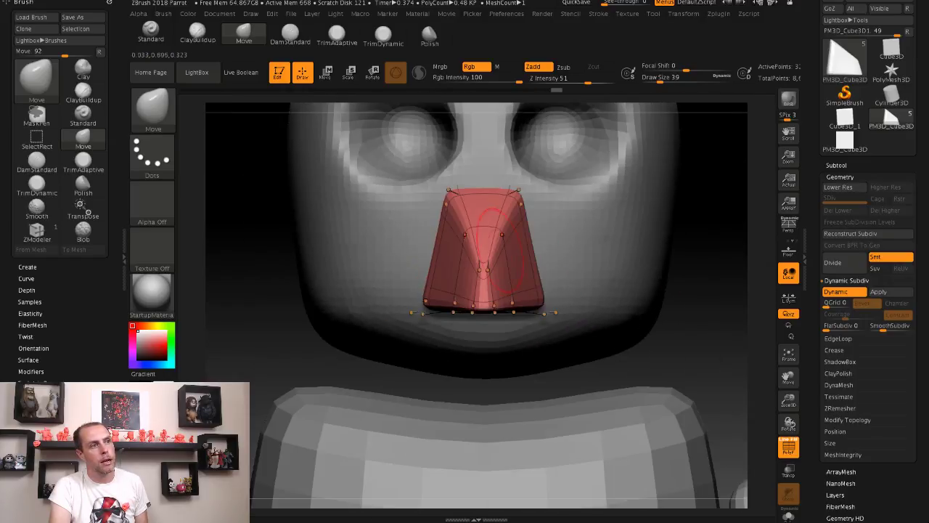
Step: Turn off Dynamic Subdiv, insert a ZModeler edge loop around the beak's mid-height, and turn the smoothing back on
left_click(835, 291)
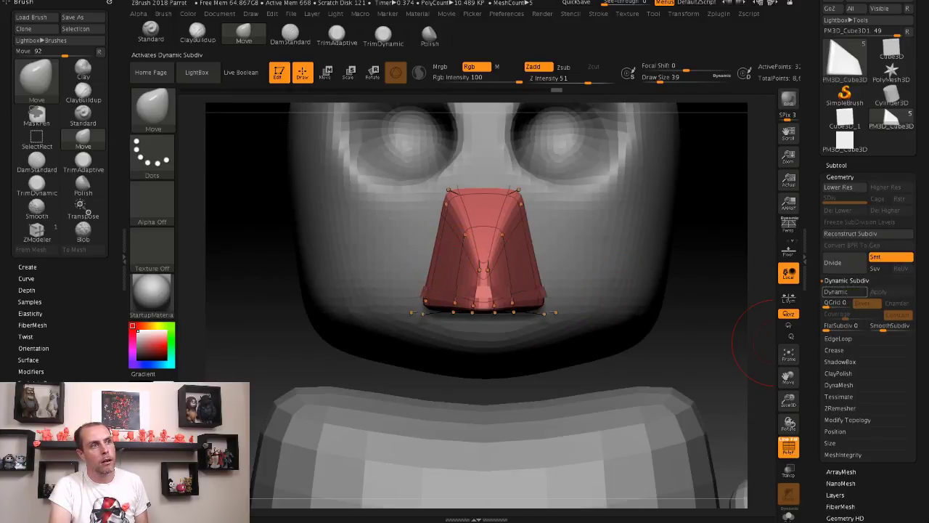
left_click_drag(249, 259, 480, 277)
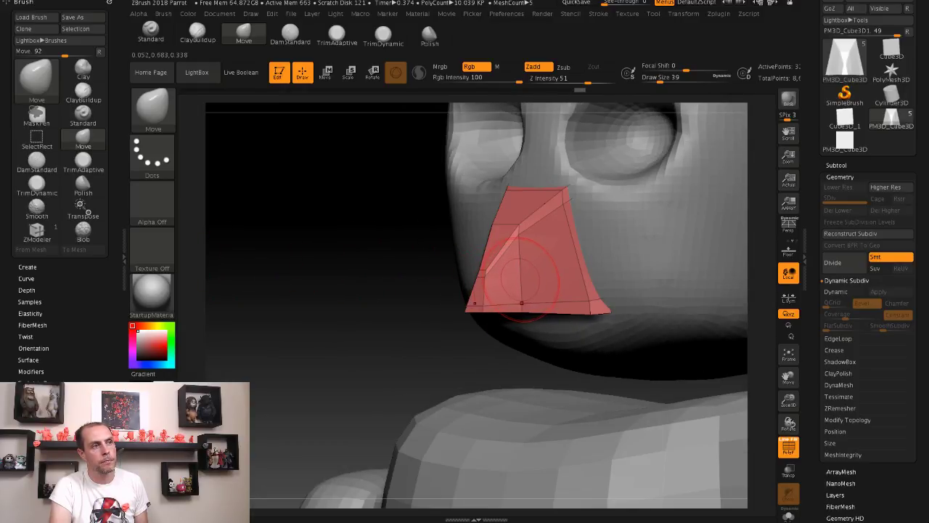
key("space")
key("b")
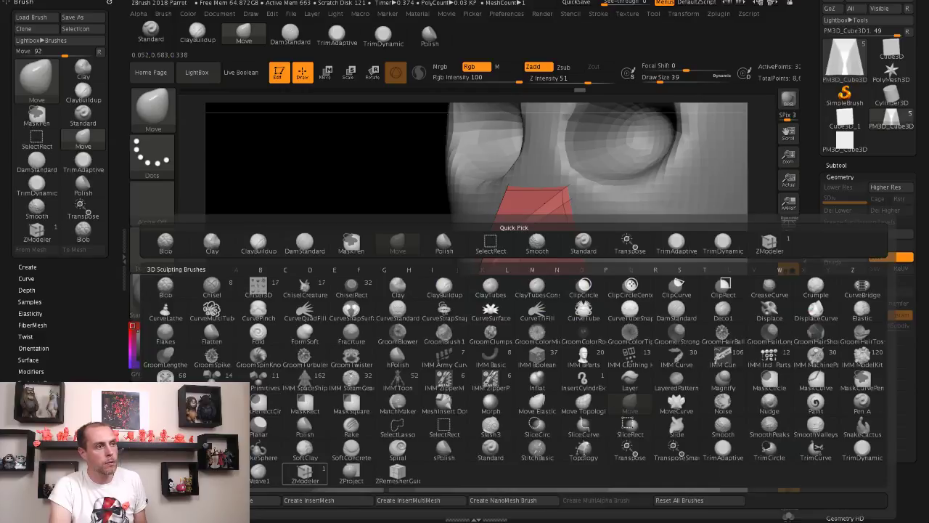
key("z")
key("m")
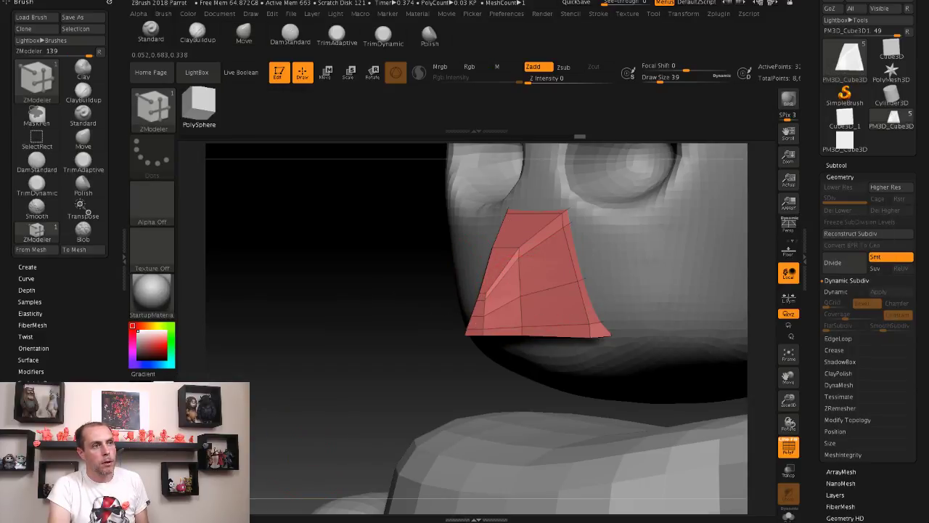
mouse_move(373, 259)
left_mouse_down()
mouse_move(414, 261)
mouse_move(305, 262)
left_mouse_up()
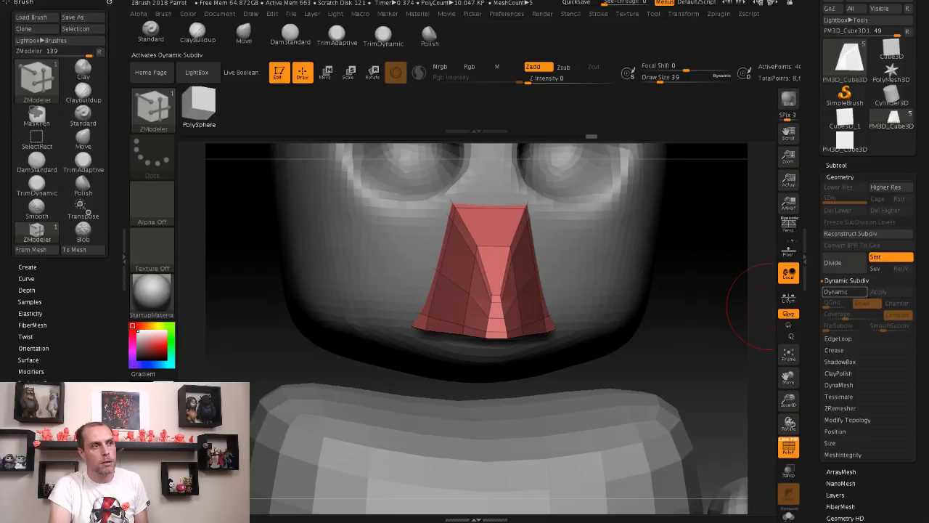
key("d")
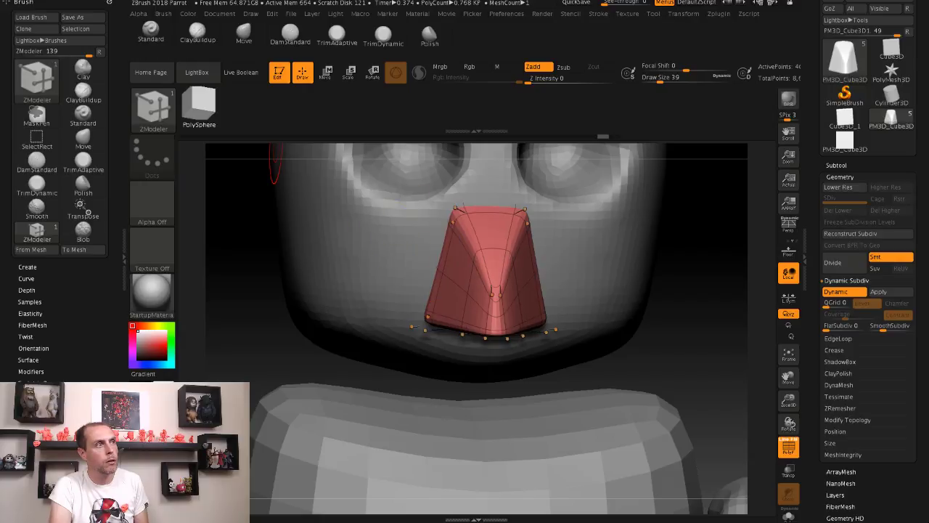
Step: Flare the beak's lower corners outward on both sides using the Move brush at draw size 62
key("b")
key("m")
key("v")
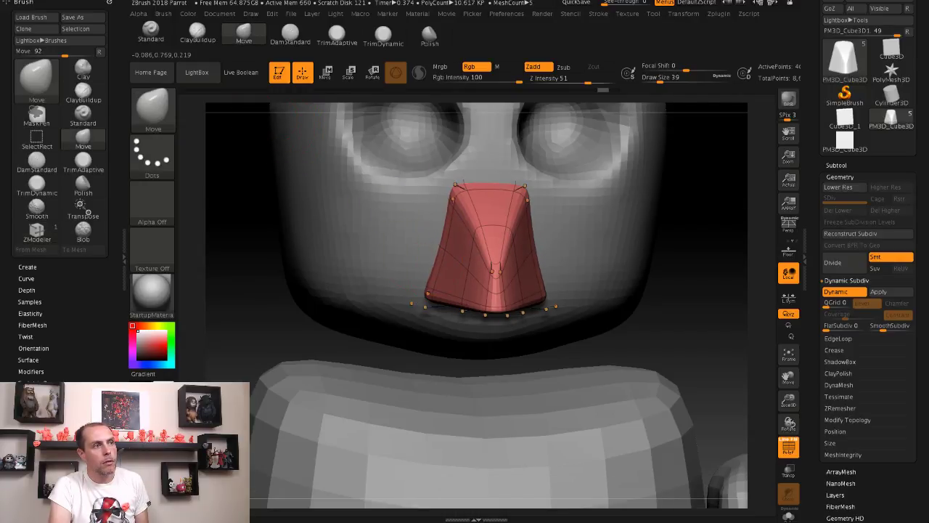
key("s")
left_click_drag(432, 255, 465, 255)
left_click_drag(310, 280, 432, 246)
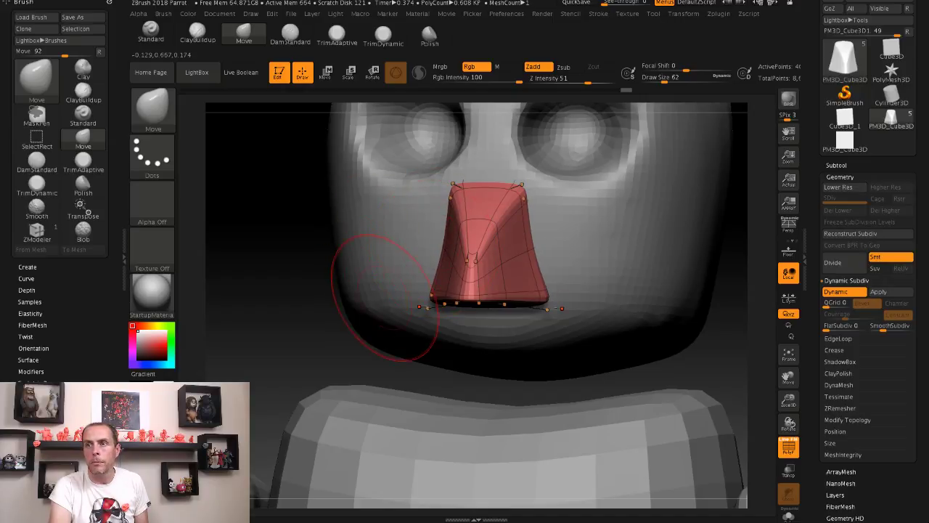
mouse_move(327, 254)
left_mouse_down()
mouse_move(414, 290)
mouse_move(394, 290)
left_mouse_up()
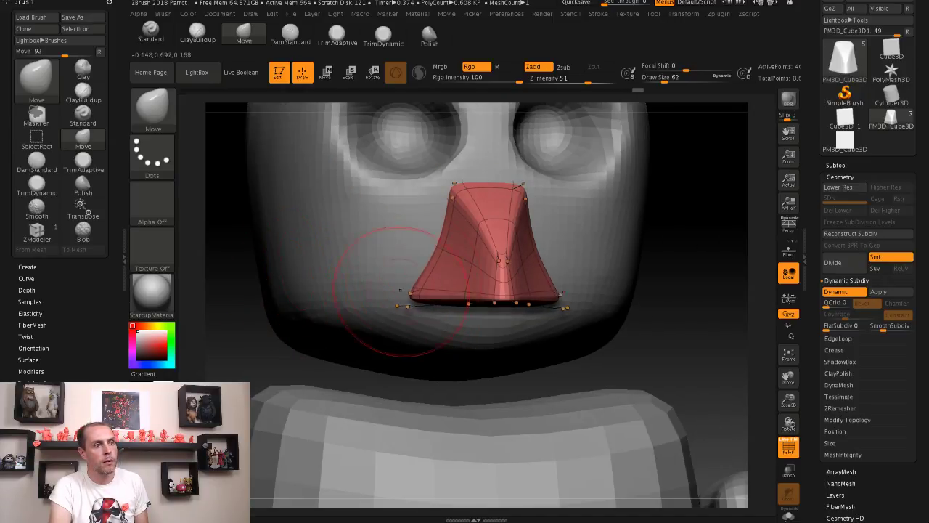
left_click_drag(234, 261, 363, 287)
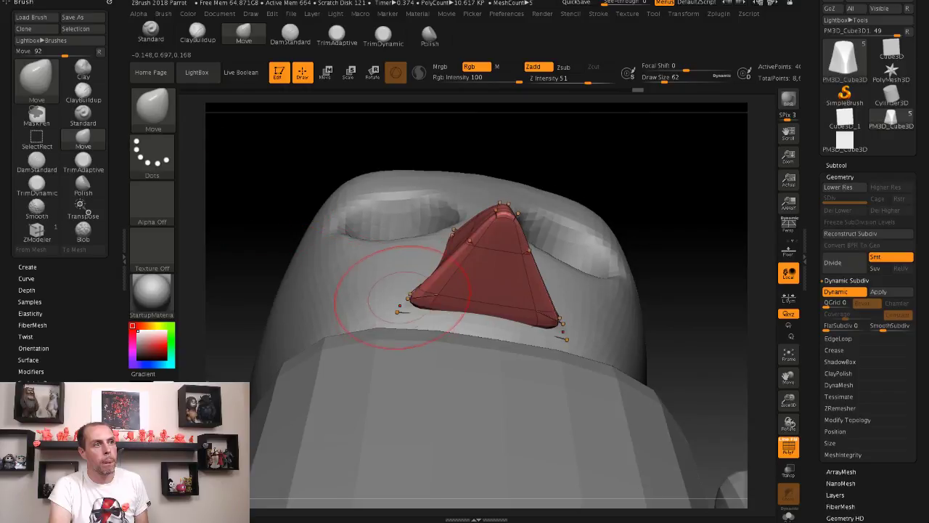
Step: Narrow the beak's upper bridge between the eyes into a slim ridge with a curved profile
left_click_drag(249, 216, 261, 174, "shift")
key("f")
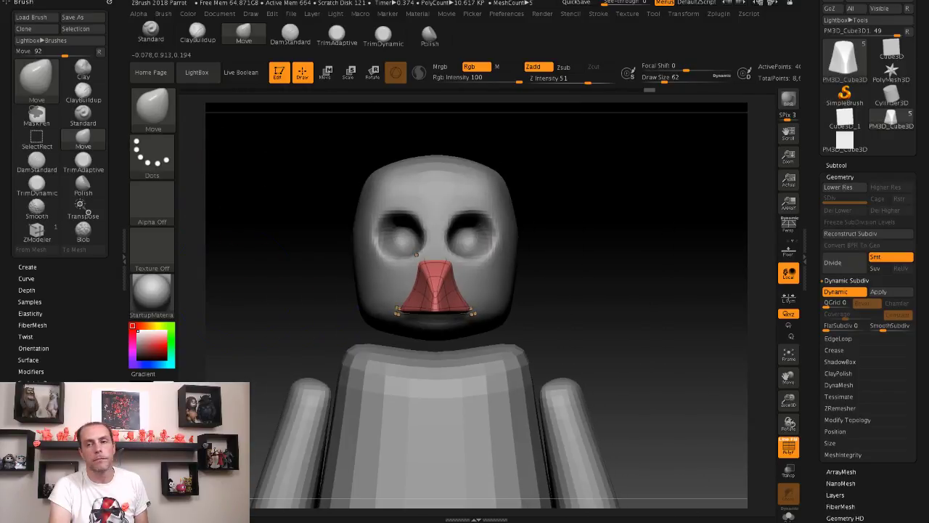
left_click_drag(265, 227, 266, 167, "alt")
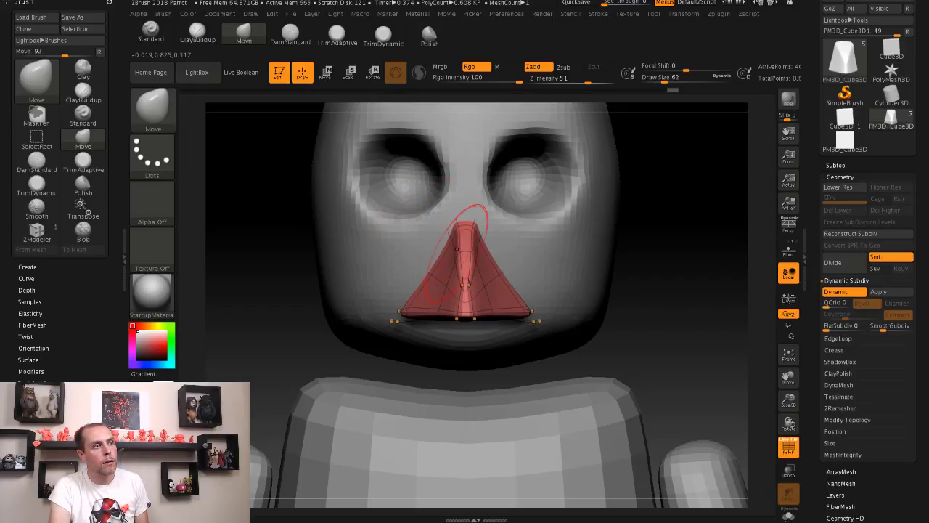
left_click_drag(320, 232, 412, 270)
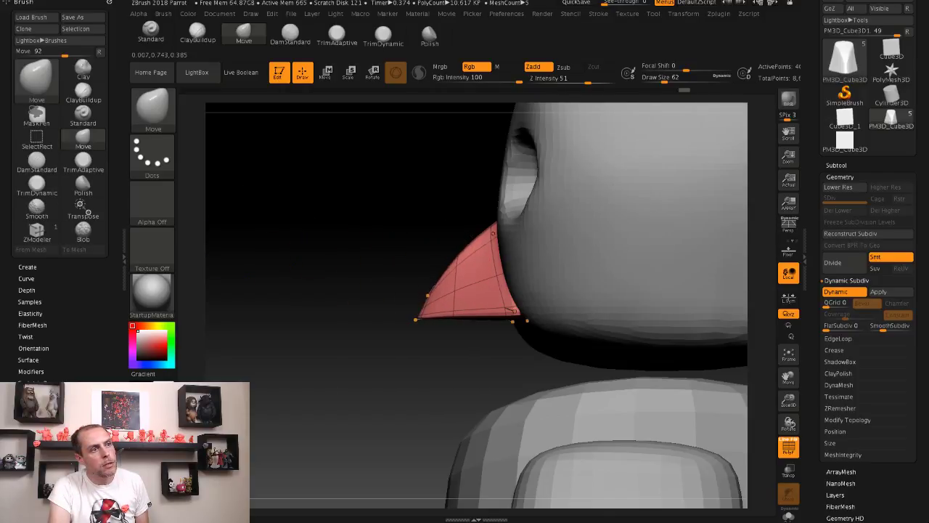
Step: Refine the beak's upper bridge profile and lower outer corners with the Move brush
mouse_move(453, 211)
left_mouse_down()
mouse_move(436, 214)
mouse_move(444, 218)
left_mouse_up()
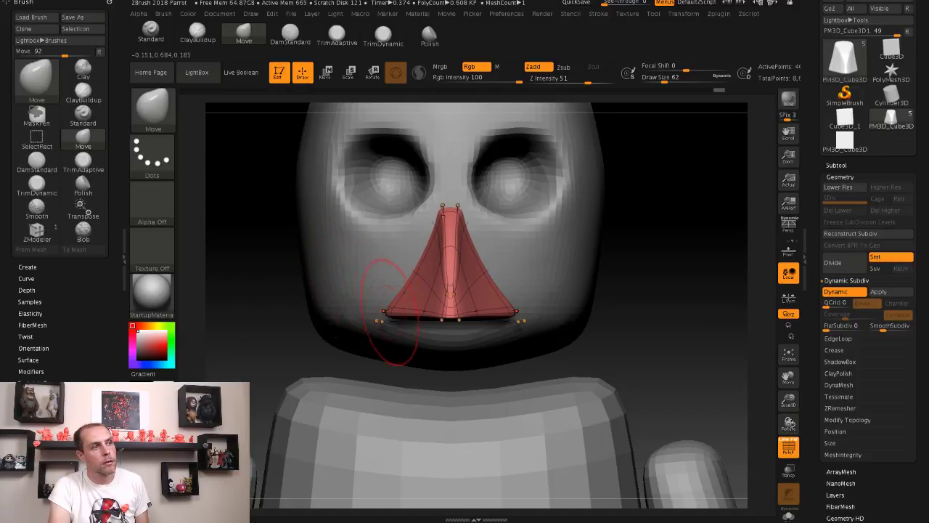
left_click_drag(390, 312, 396, 317)
mouse_move(290, 294)
left_mouse_down("alt")
mouse_move(264, 203)
mouse_move(315, 229)
mouse_move(319, 290)
mouse_move(318, 268)
mouse_move(257, 264)
mouse_move(409, 305)
mouse_move(460, 295)
mouse_move(501, 301)
left_mouse_up("alt")
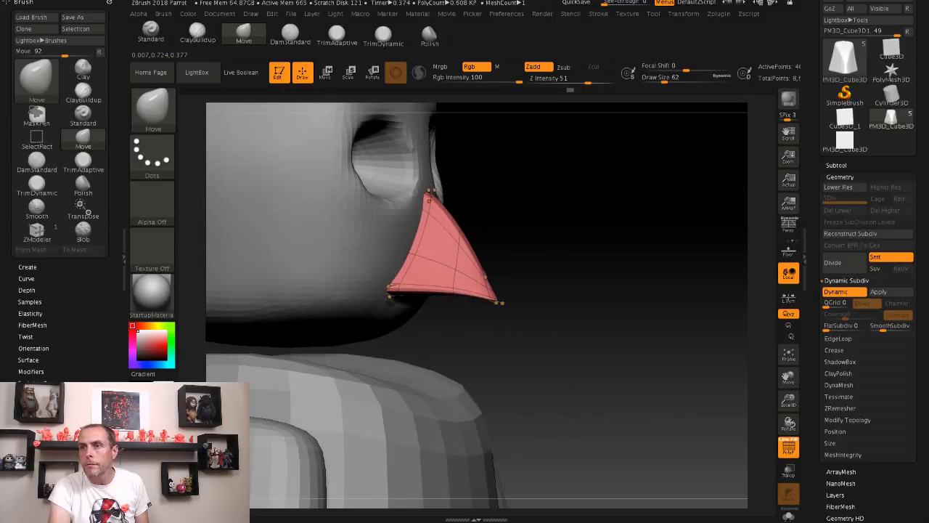
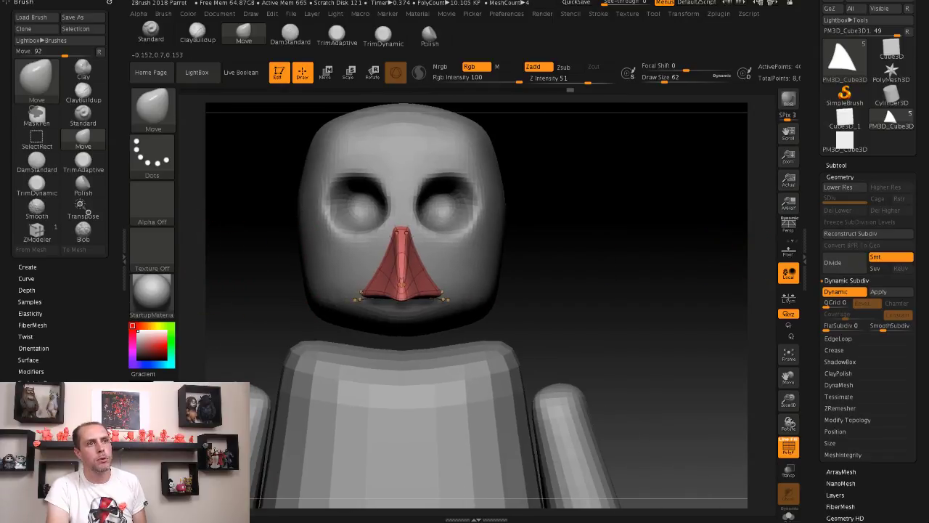
Step: Duplicate the beak subtool as the base for the lower beak
left_click_drag(696, 235, 758, 238, "alt")
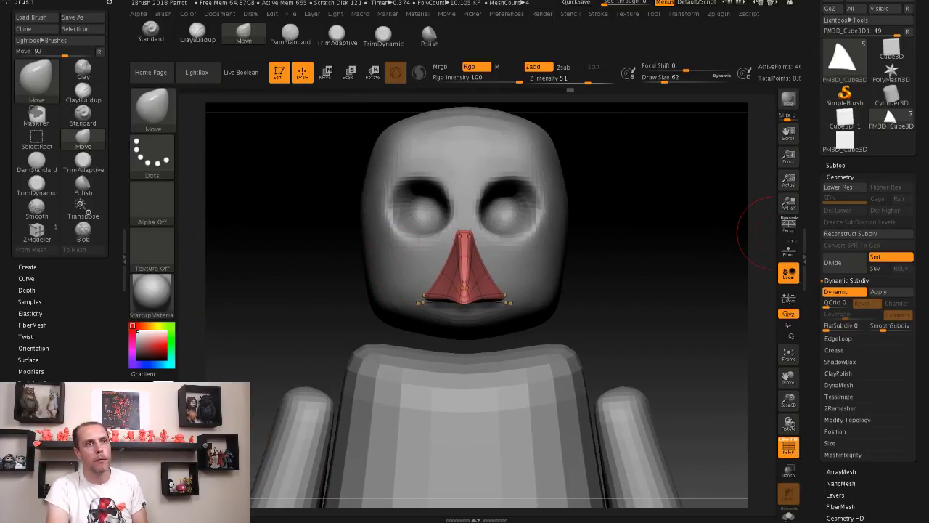
left_click(836, 166)
left_click(837, 443)
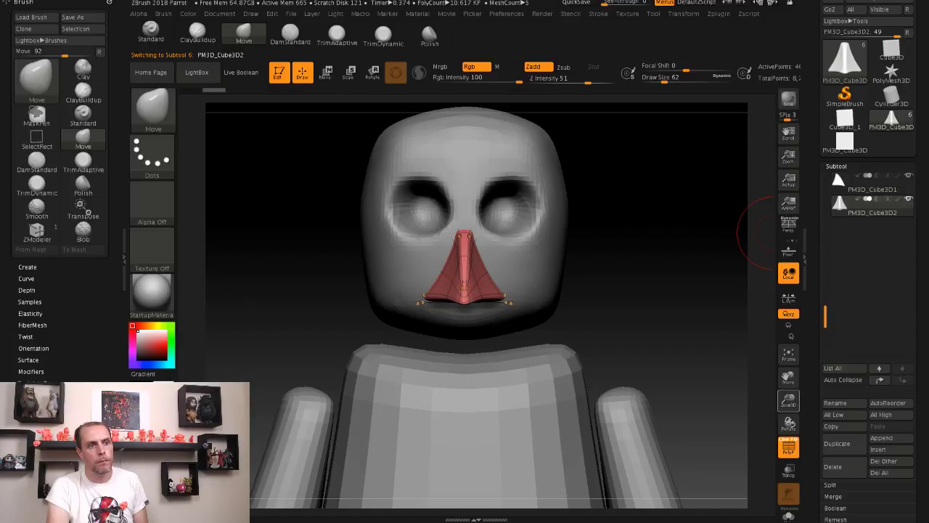
scroll(864, 362, "down", 3)
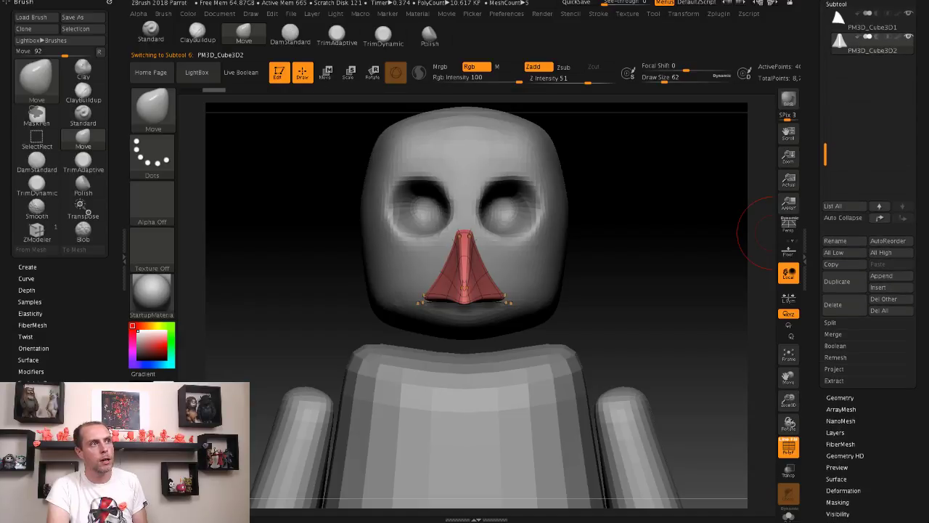
Step: Flip the duplicated beak with the transform gizmo, flatten it and position it under the upper beak against the head
key("r")
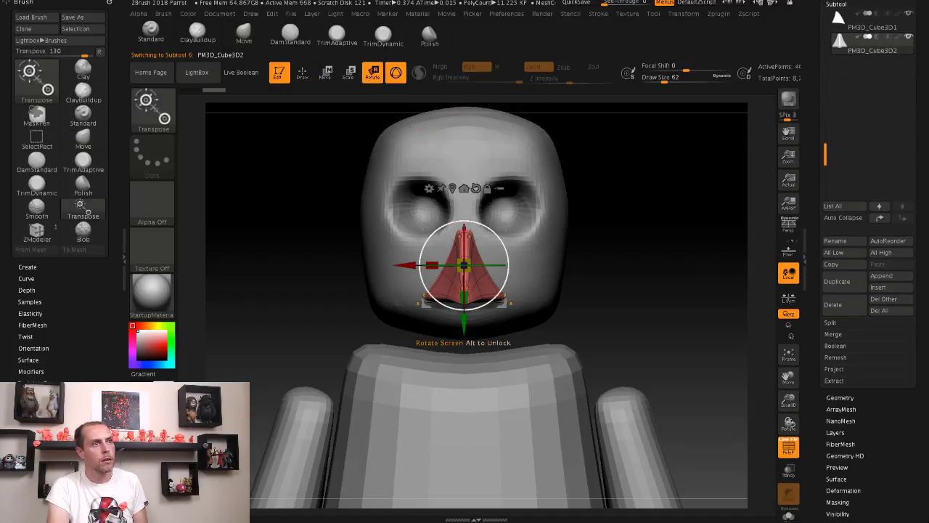
mouse_move(508, 276)
left_mouse_down()
mouse_move(493, 217)
mouse_move(504, 223)
mouse_move(510, 232)
mouse_move(464, 232)
mouse_move(464, 245)
left_mouse_up()
left_click_drag(326, 305, 240, 305)
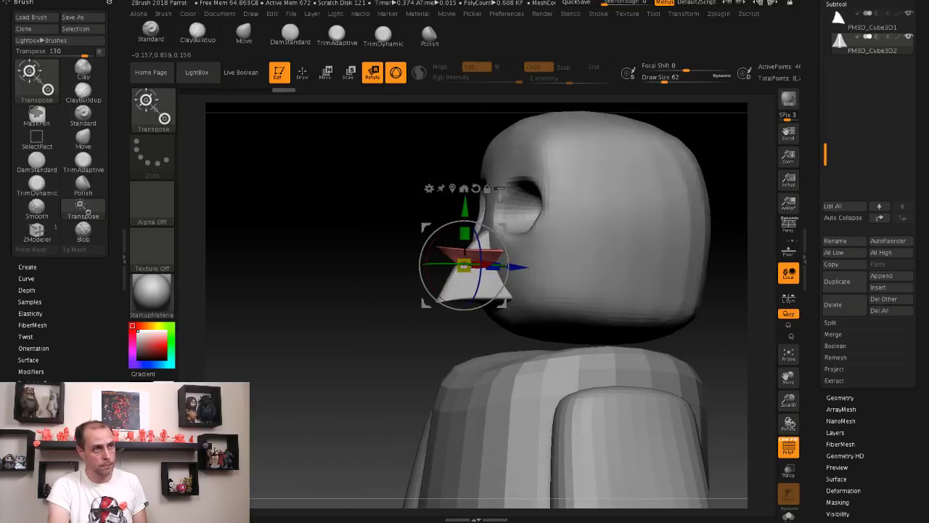
left_click_drag(464, 341, 463, 379)
left_click_drag(326, 305, 240, 298)
left_click_drag(506, 319, 506, 349)
left_click_drag(494, 311, 526, 299)
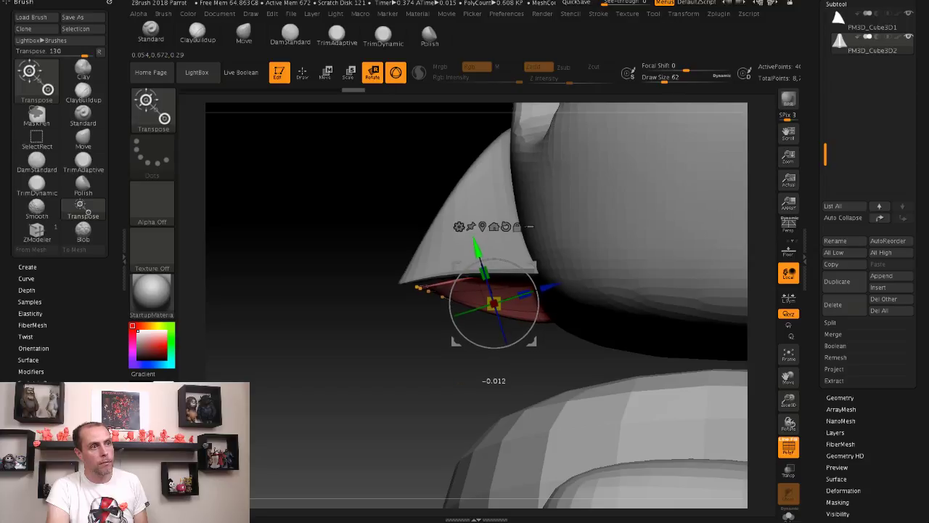
Step: Undo the last widening of the lower beak and reshape its sides and tip to follow the upper beak using the Move brush
left_click_drag(305, 435, 425, 430)
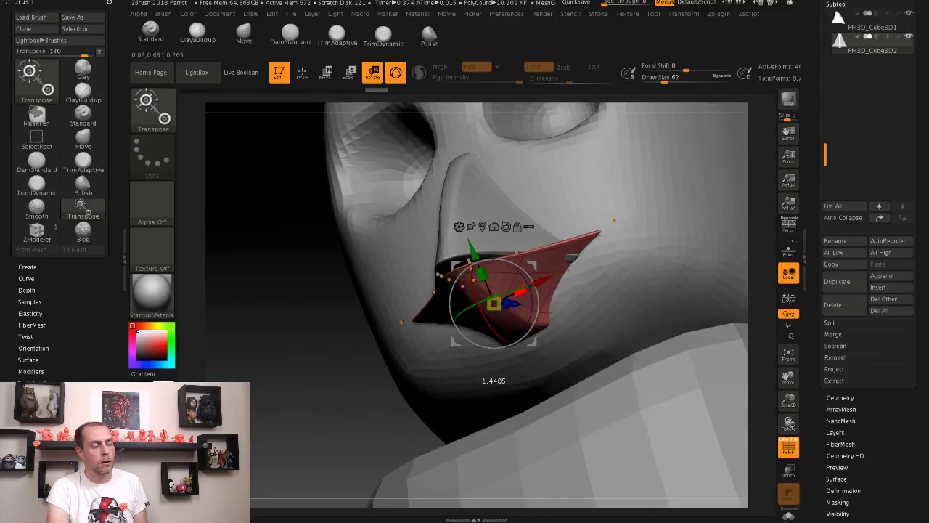
key("ctrl+z")
left_click(244, 34)
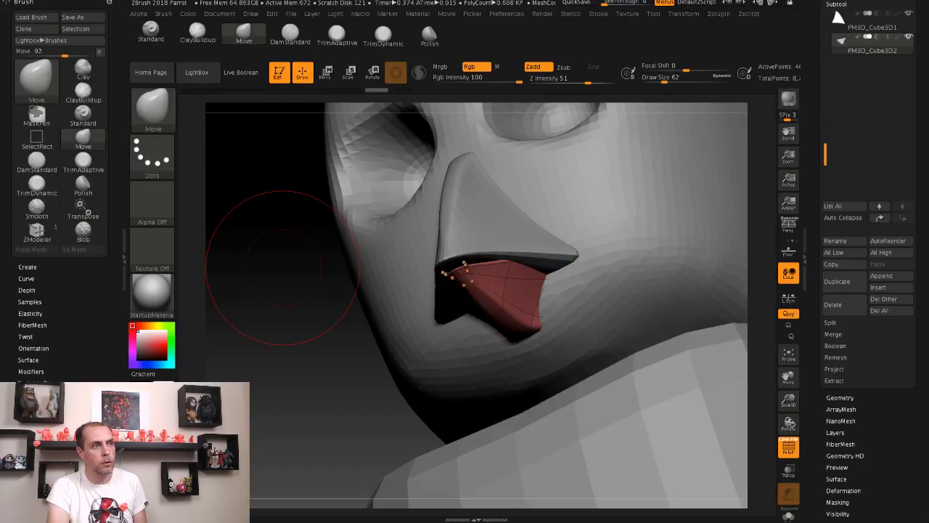
left_click_drag(283, 267, 435, 344)
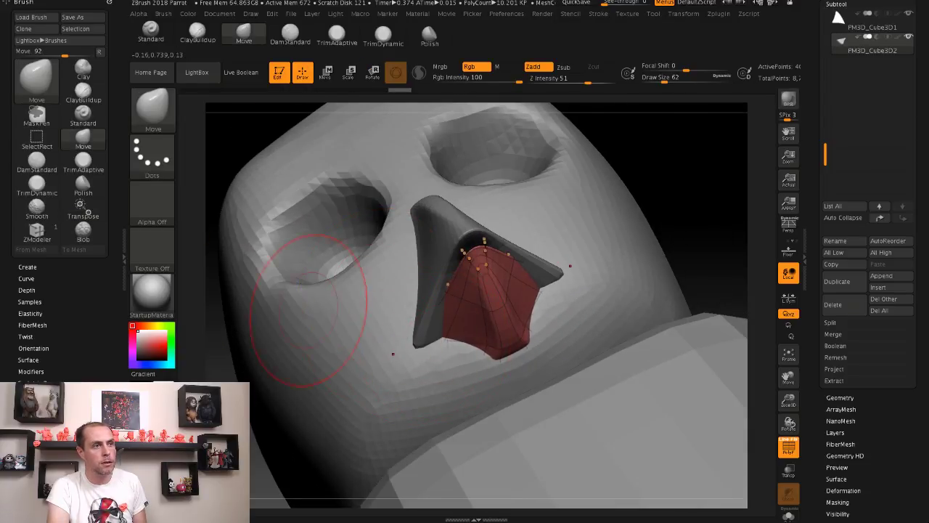
left_click_drag(637, 226, 478, 299)
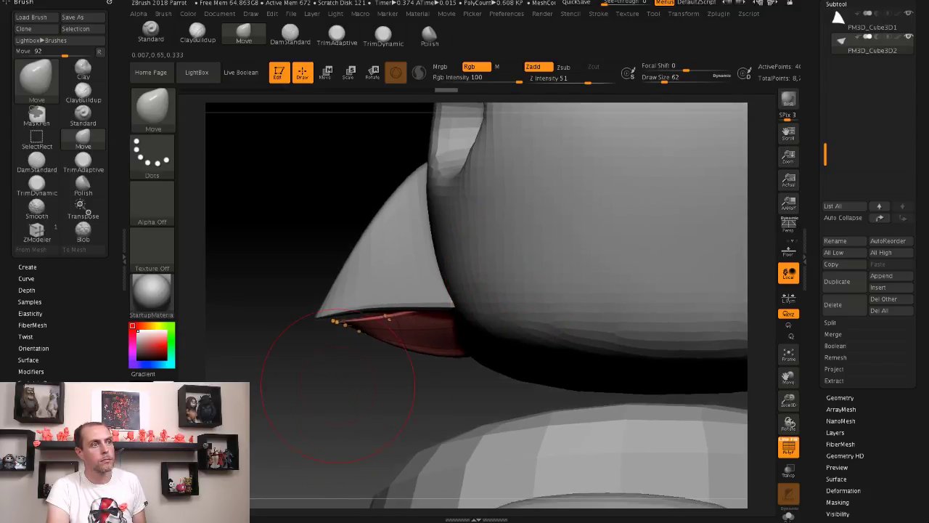
left_click_drag(405, 353, 379, 306)
left_click_drag(312, 320, 280, 280)
Step: Tilt the lower beak with the gizmo so the mouth opens slightly, checking the fit from the front, below and side
left_click(372, 71)
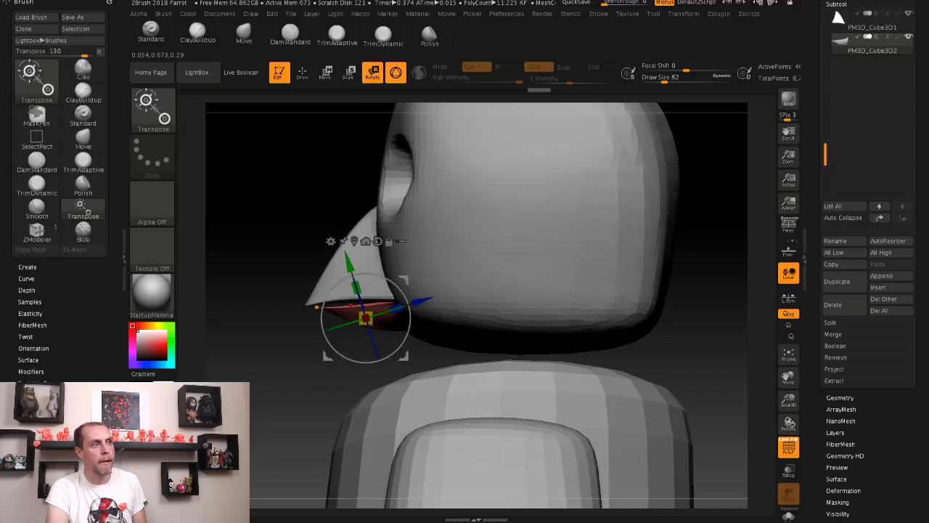
left_click_drag(261, 218, 359, 218)
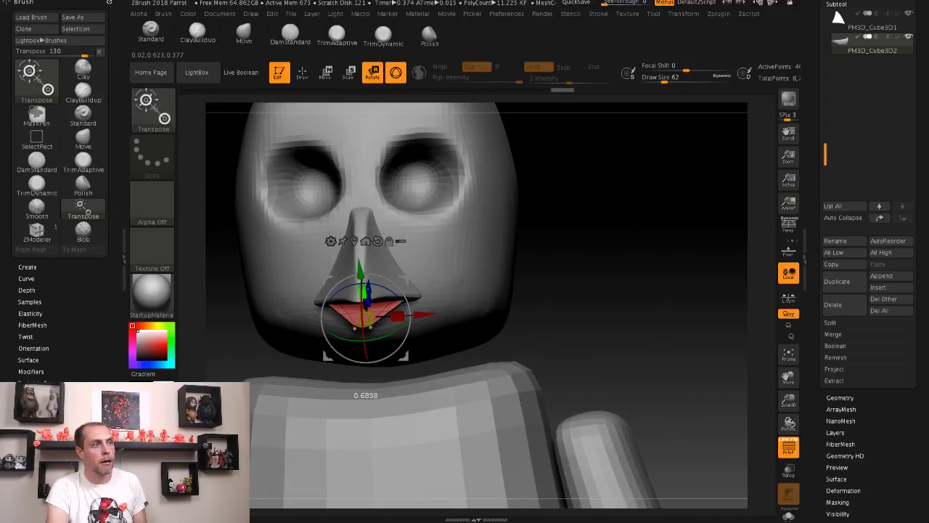
scroll(365, 316, "down", 3)
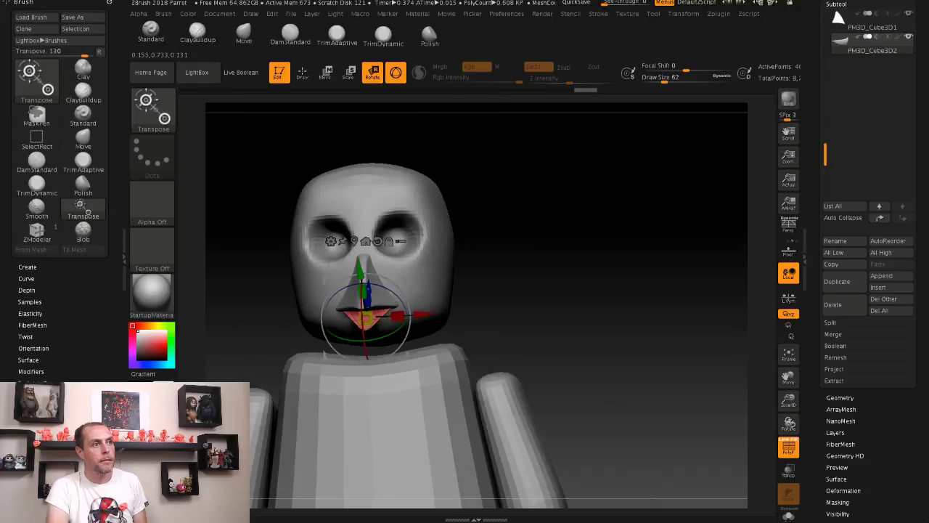
scroll(366, 315, "up", 5)
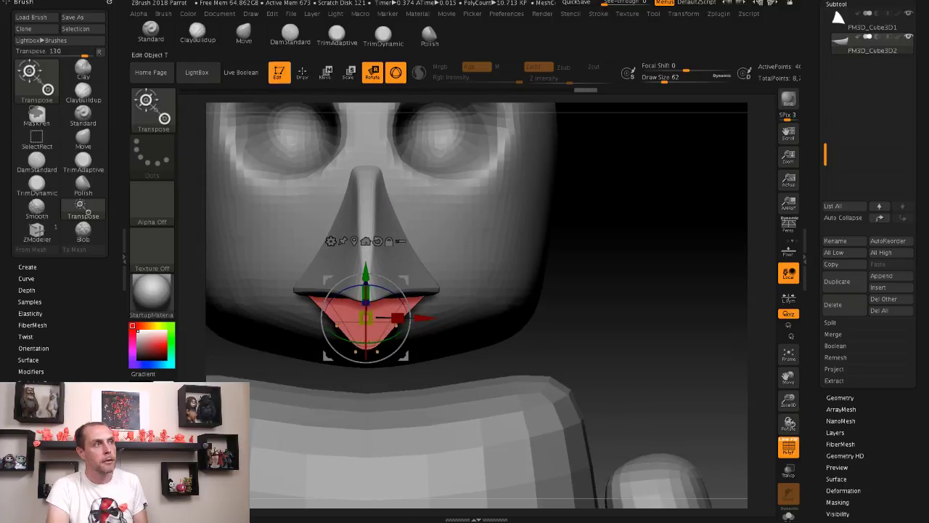
left_click(196, 33)
left_click_drag(628, 297, 613, 247)
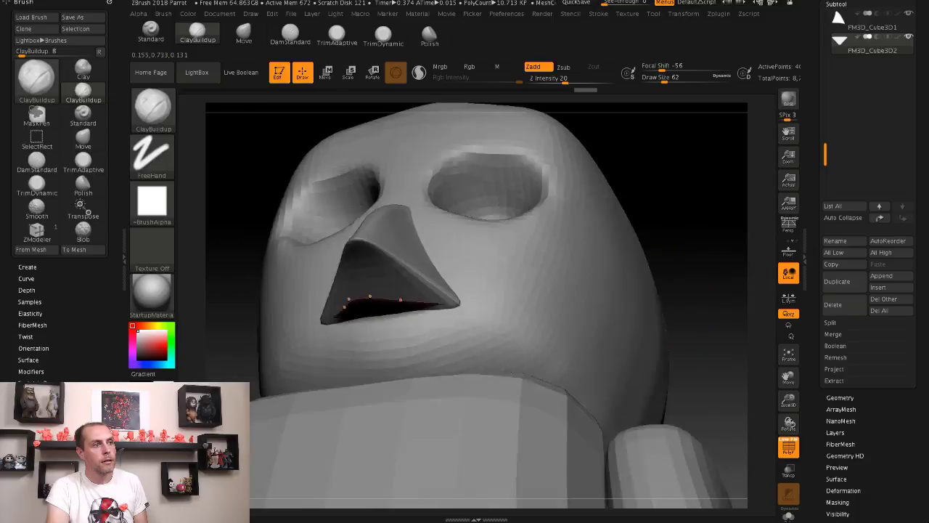
mouse_move(217, 218)
left_mouse_down()
mouse_move(232, 188)
mouse_move(271, 155)
mouse_move(280, 176)
mouse_move(254, 131)
mouse_move(269, 186)
left_mouse_up()
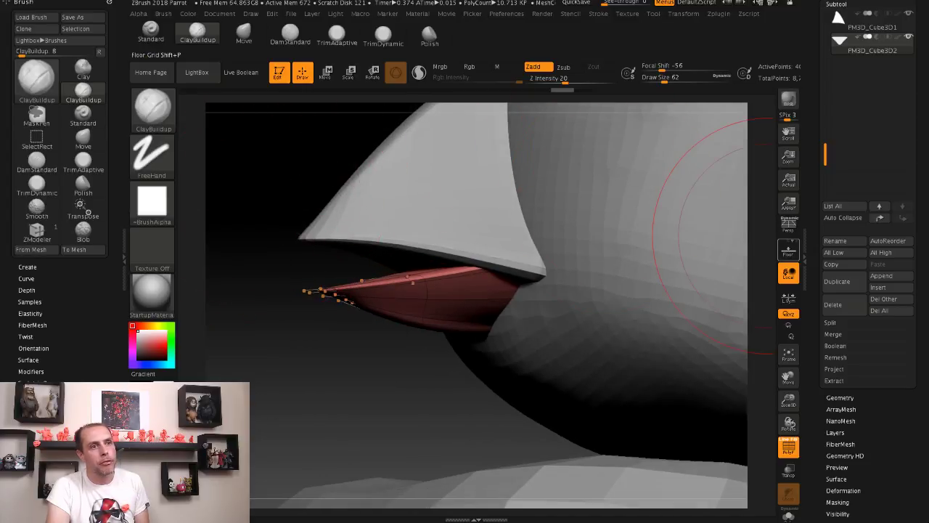
Step: Apply the lower beak's Dynamic Subdiv to convert the smoothing into real subdivision levels
scroll(871, 291, "up", 5)
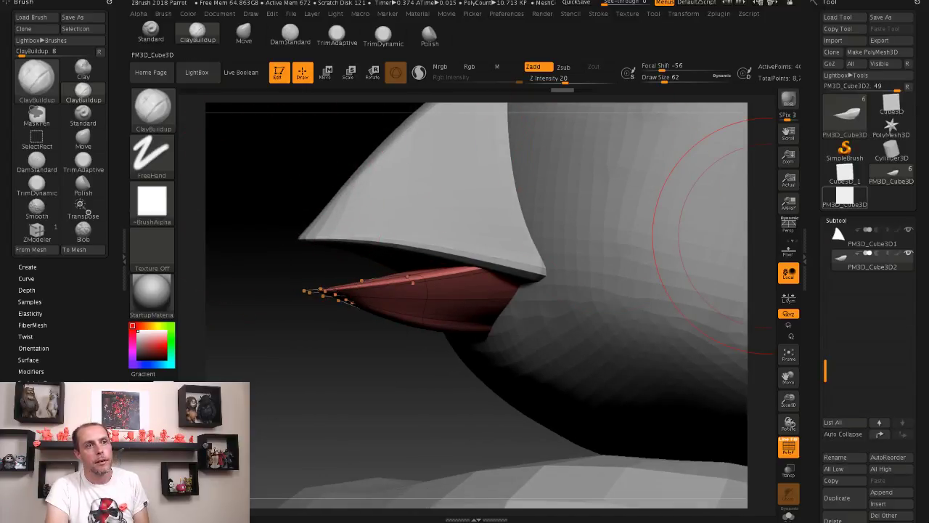
left_click(835, 220)
left_click(840, 232)
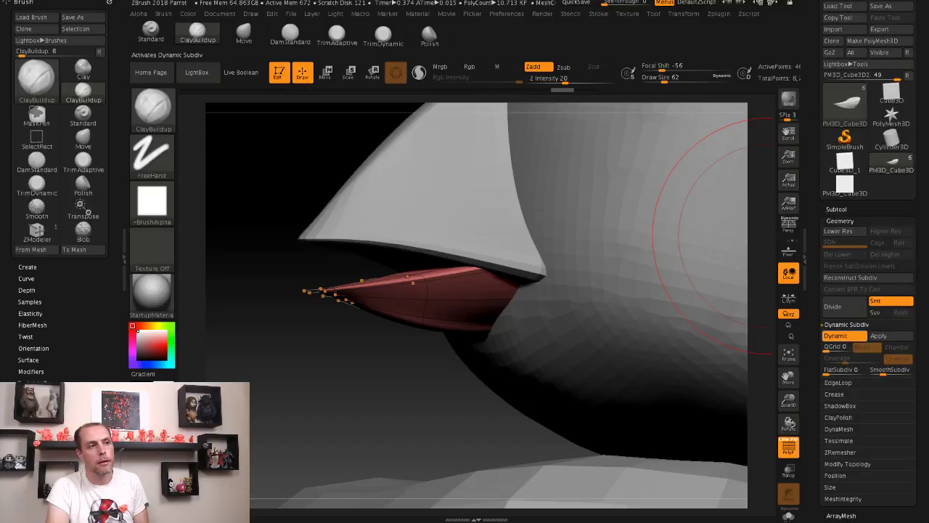
left_click(834, 336)
Step: Rotate the subdivided lower beak slightly in side view to bring its tip closer to the upper beak
left_click_drag(276, 218, 356, 156)
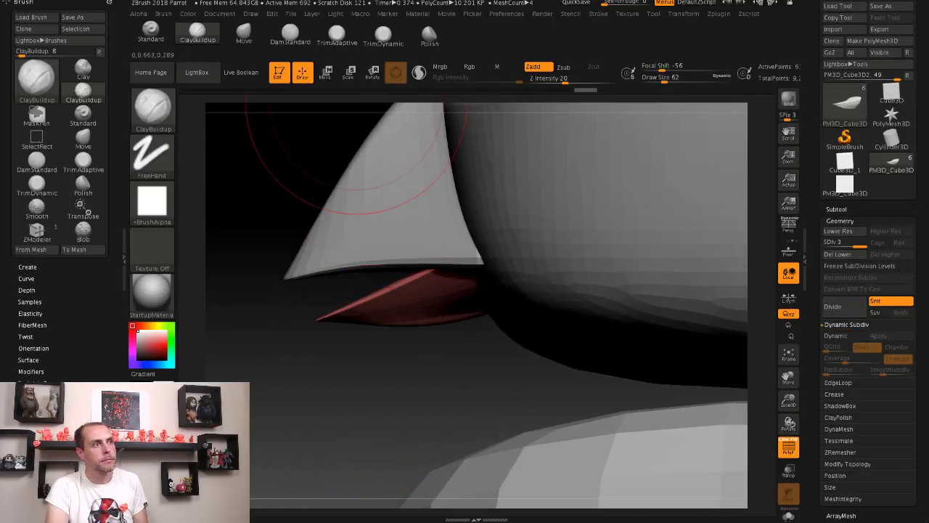
key("r")
left_click_drag(461, 323, 461, 305)
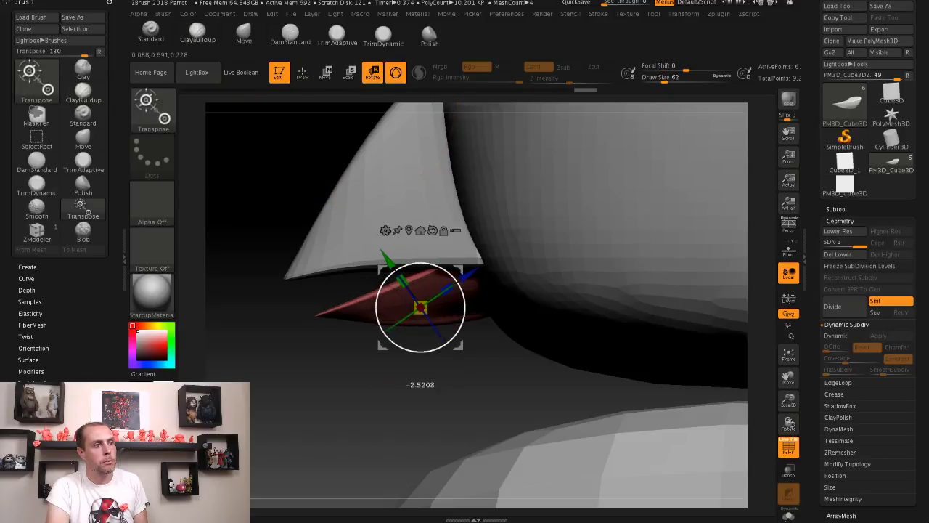
left_click_drag(239, 181, 333, 217)
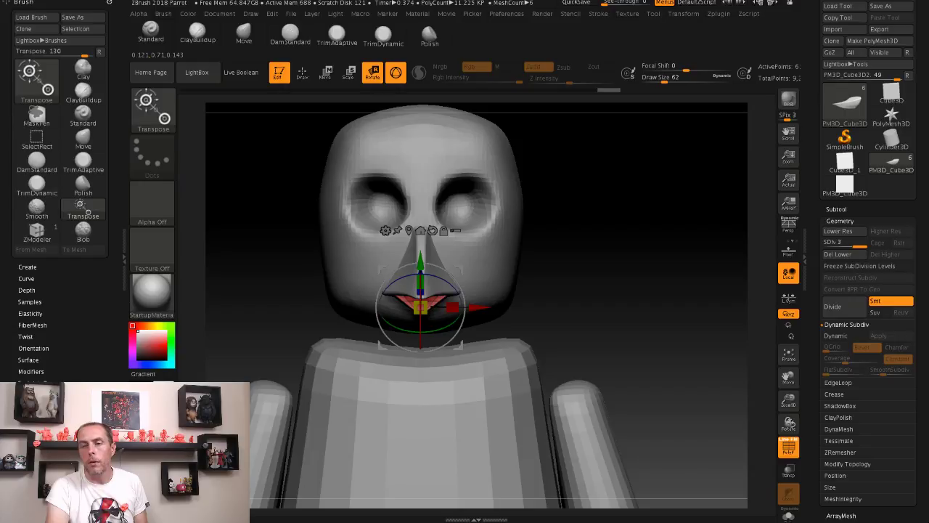
Step: Make the head the active subtool, hide the polyframe wireframe and save the project
left_click(443, 231, "alt")
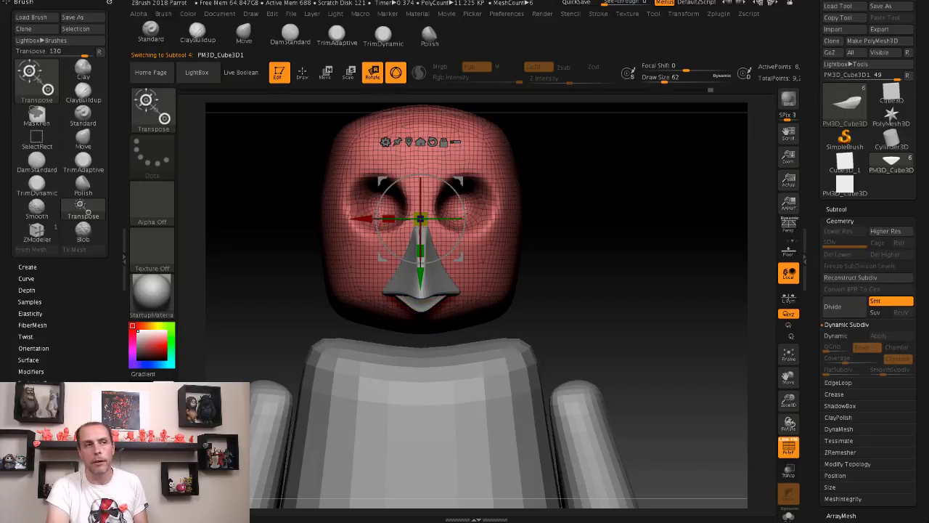
left_click(788, 446)
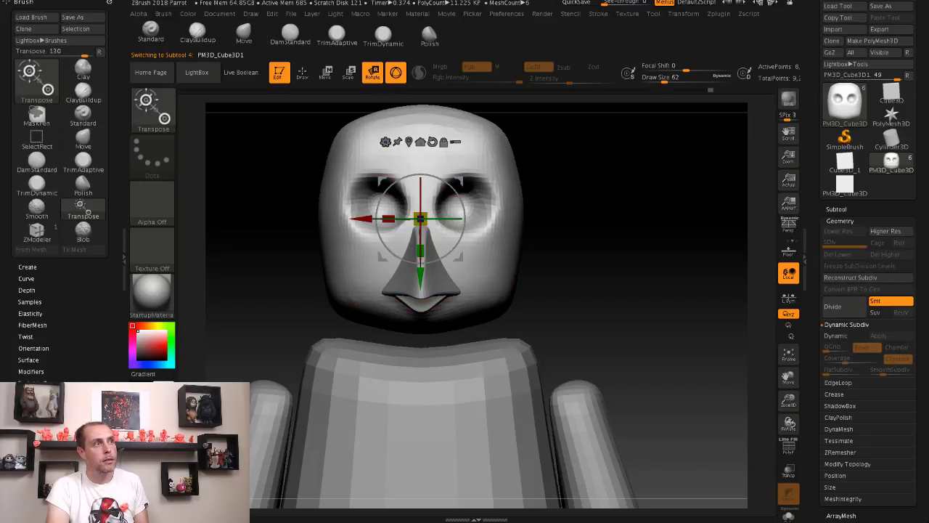
left_click(290, 14)
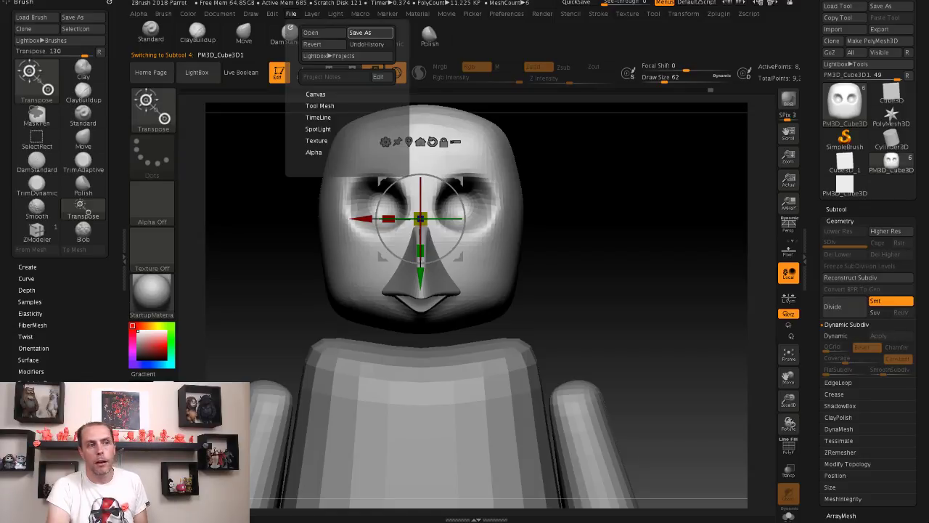
left_click(367, 33)
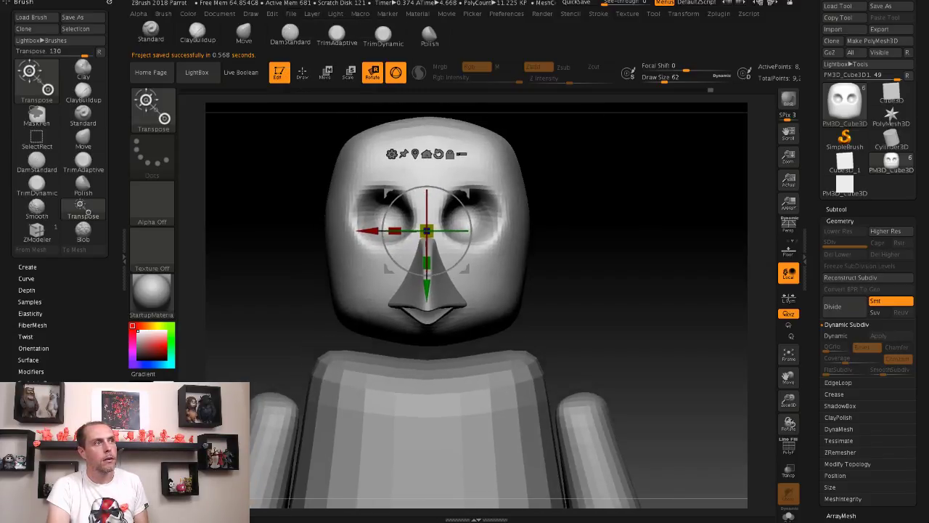
Step: Build up rounder eyeball forms inside both eye sockets with the ClayBuildup brush
left_click(197, 33)
mouse_move(348, 184)
left_mouse_down()
mouse_move(359, 190)
mouse_move(361, 180)
mouse_move(385, 194)
mouse_move(367, 193)
mouse_move(338, 211)
mouse_move(353, 232)
mouse_move(363, 210)
mouse_move(330, 182)
mouse_move(341, 210)
mouse_move(334, 195)
left_mouse_up()
left_click_drag(227, 176, 228, 203, "alt")
Step: Select the upper beak and nudge its position on the face with the Move gizmo
left_click(396, 263, "alt")
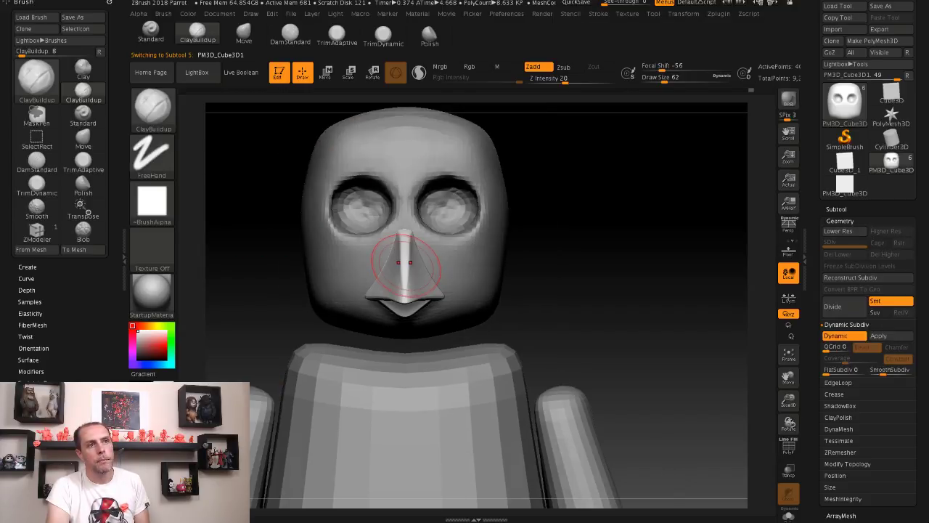
left_click(836, 209)
left_click_drag(697, 305, 653, 290)
key("w")
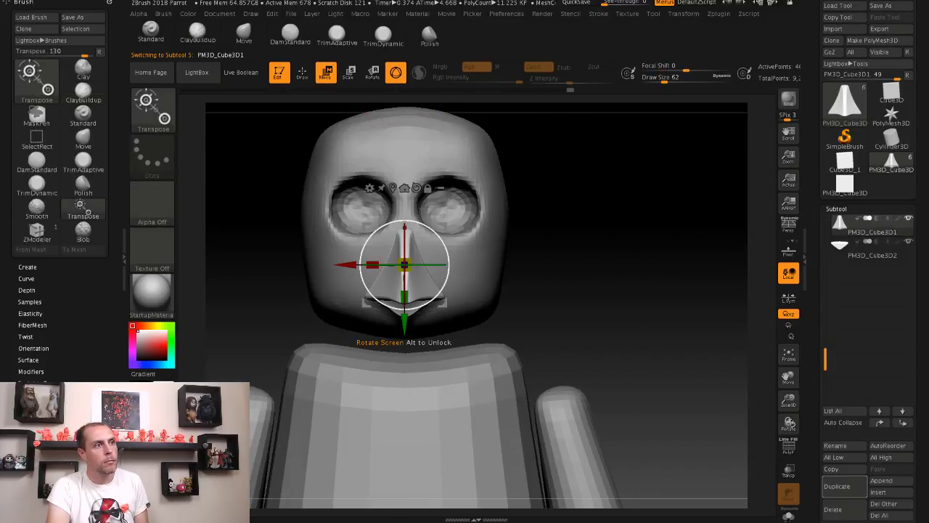
mouse_move(404, 301)
left_mouse_down()
mouse_move(405, 313)
mouse_move(401, 302)
left_mouse_up()
Step: Select the lower beak and pull its upper outer corners inward under the upper beak with the Move brush
left_click(404, 312, "alt")
left_click_drag(654, 327, 521, 245)
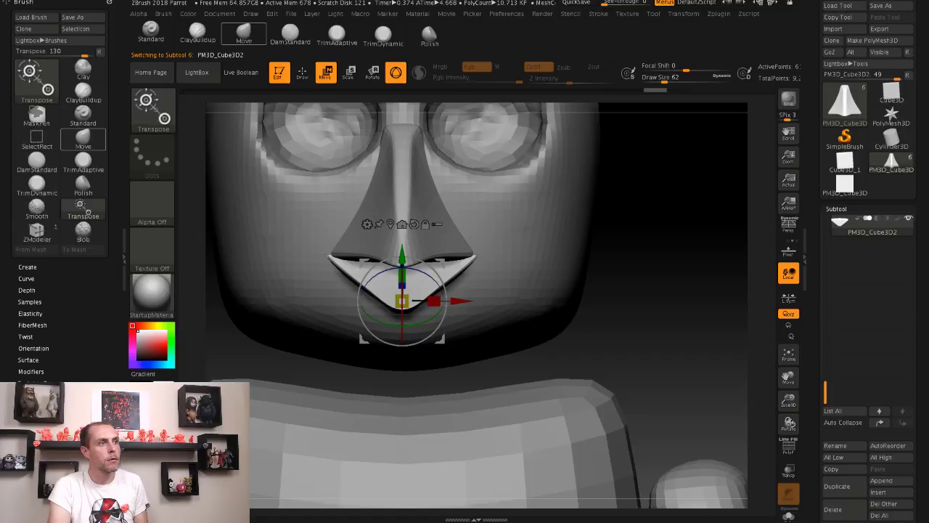
key("q")
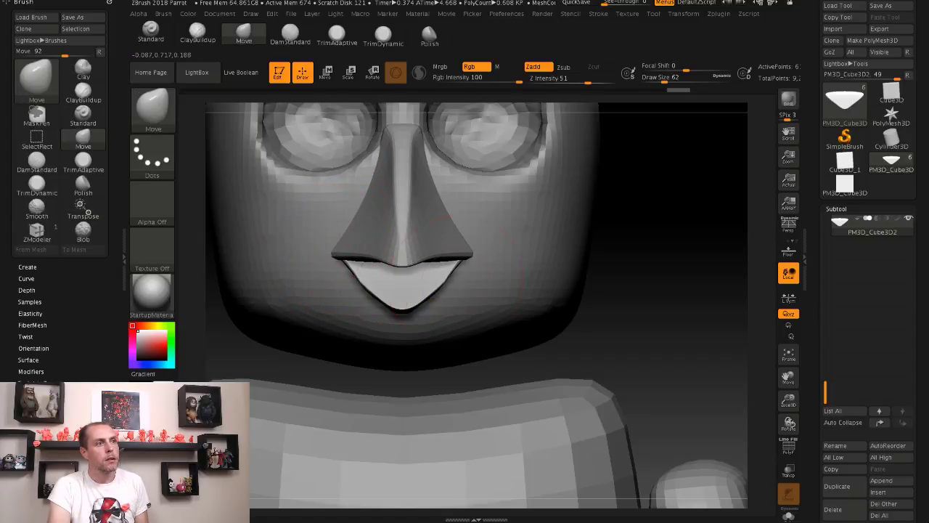
right_click_drag(494, 305, 489, 267, "ctrl")
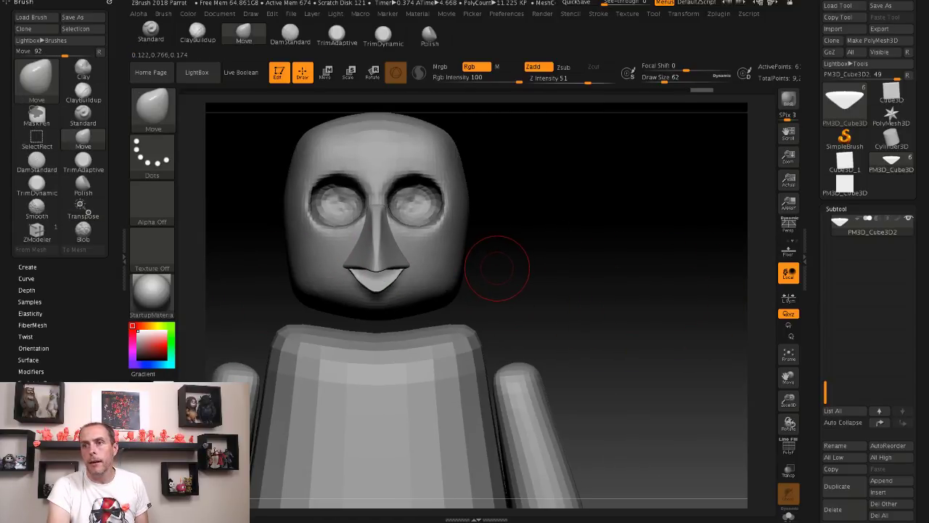
Step: Select the head and scale it slightly narrower across its width
left_click(428, 269, "alt")
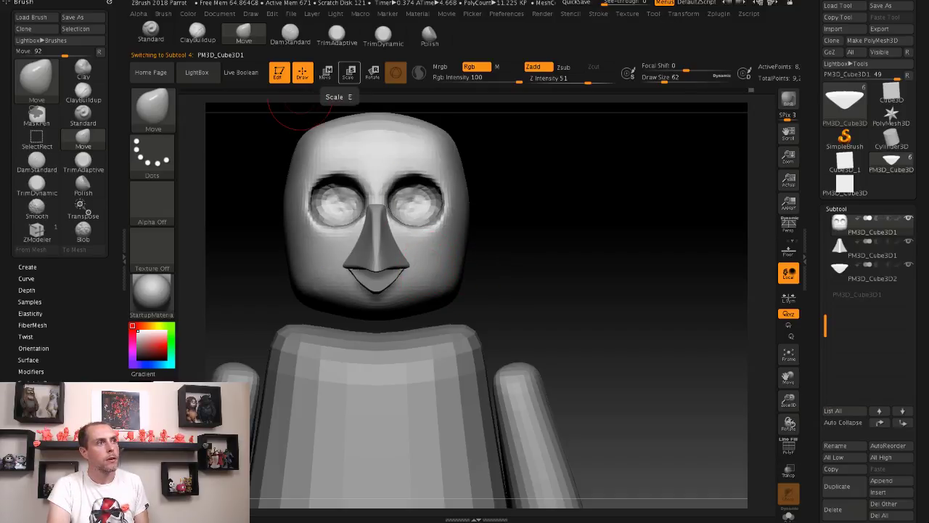
left_click(349, 72)
left_click_drag(343, 215, 338, 215)
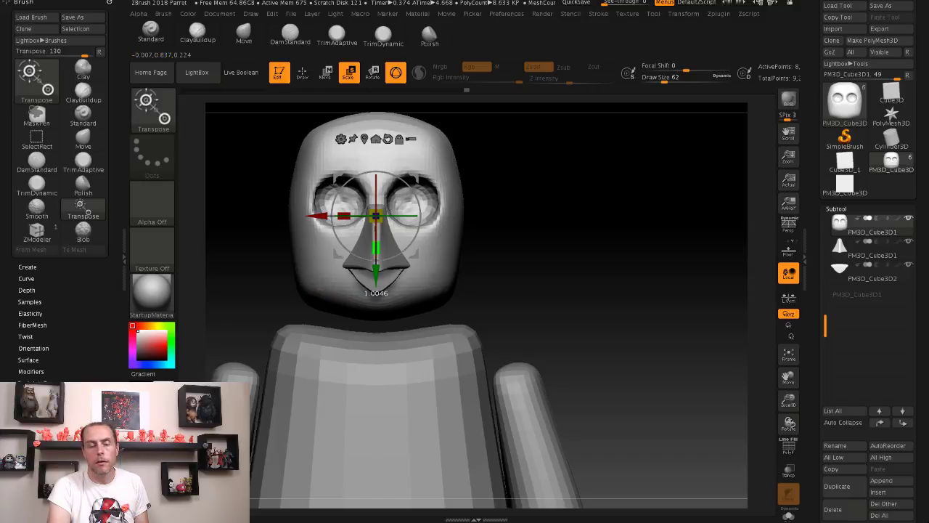
Step: Scale the head slightly shorter vertically and smooth its forehead and brow with the Smooth brush
left_click_drag(375, 251, 375, 255)
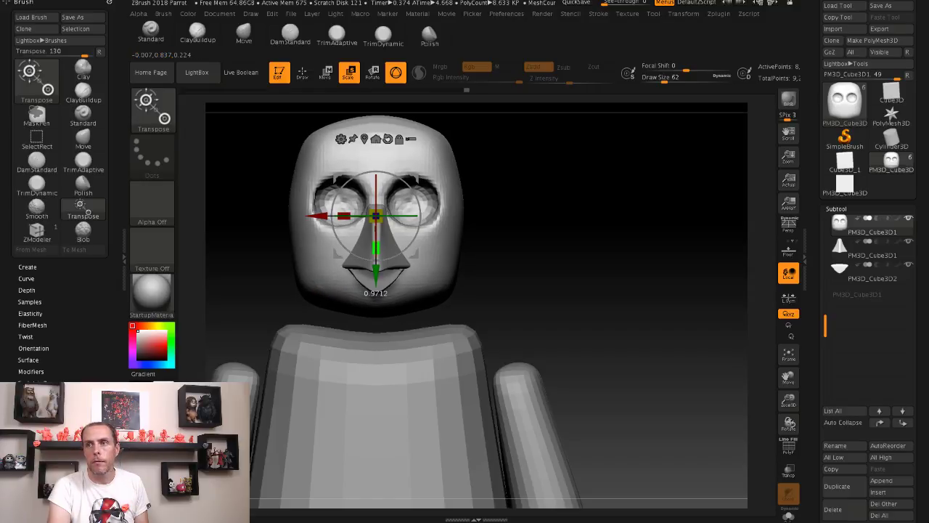
key("f")
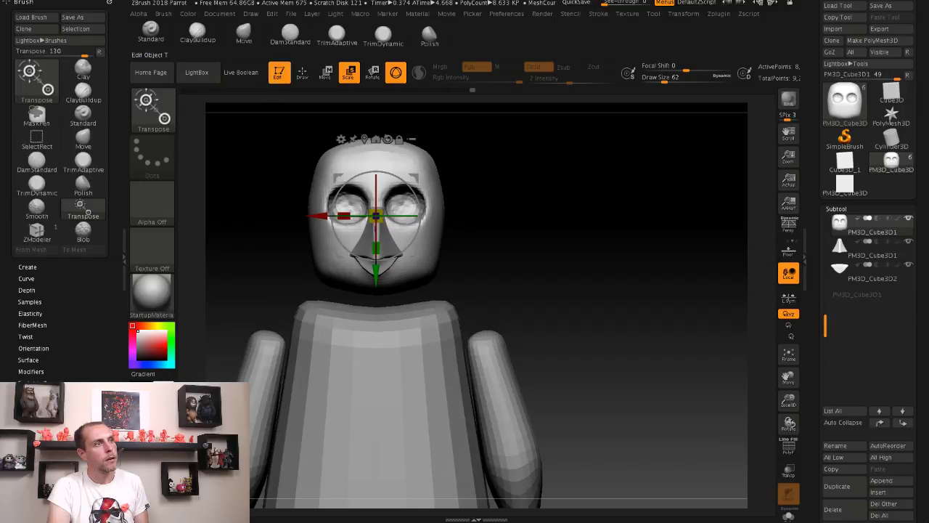
key("q")
mouse_move(617, 218)
left_mouse_down()
mouse_move(508, 214)
mouse_move(414, 196)
left_mouse_up()
key("s")
left_click(436, 193)
mouse_move(508, 218)
left_mouse_down("shift")
mouse_move(457, 234)
mouse_move(348, 196)
left_mouse_up("shift")
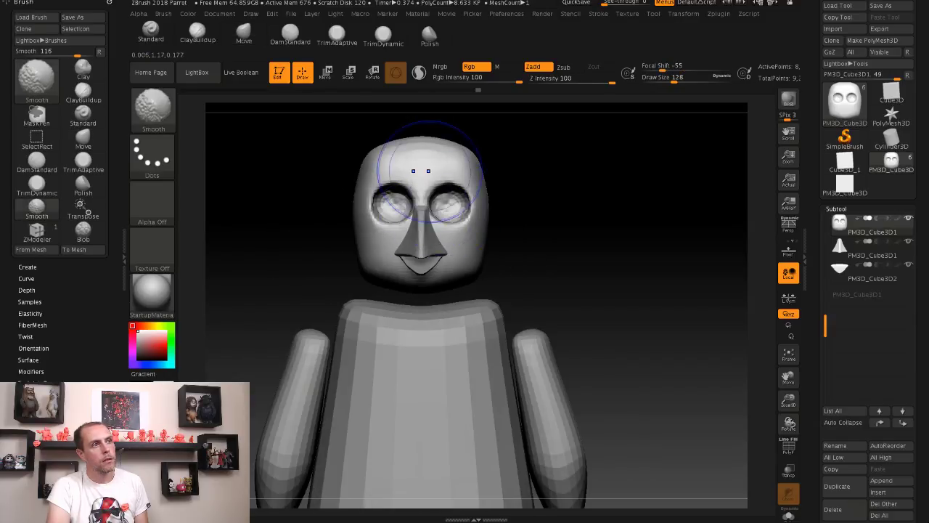
Step: Append the PM3D_Cube3D block as a new subtool and select it for moving
mouse_move(290, 181)
left_mouse_down("alt")
mouse_move(363, 191)
mouse_move(341, 210)
mouse_move(388, 193)
mouse_move(347, 203)
mouse_move(377, 254)
mouse_move(528, 196)
left_mouse_up("alt")
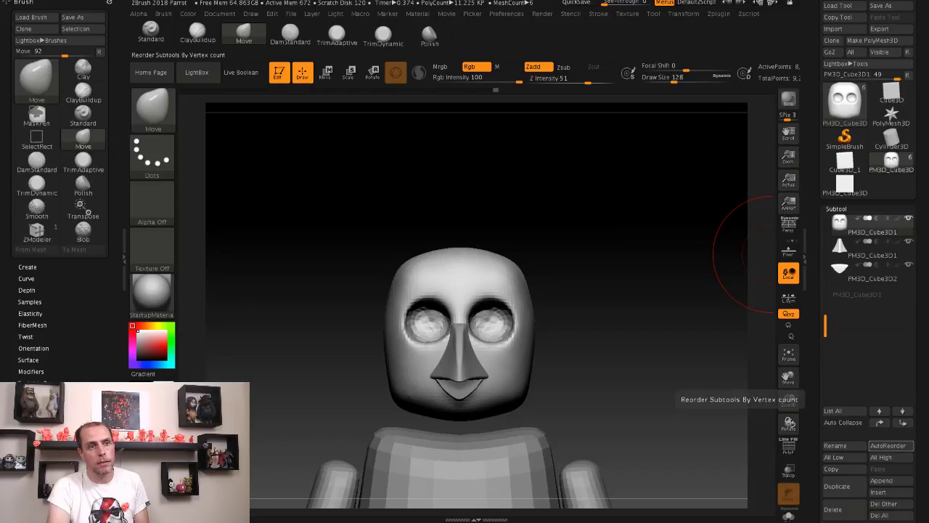
left_click(881, 480)
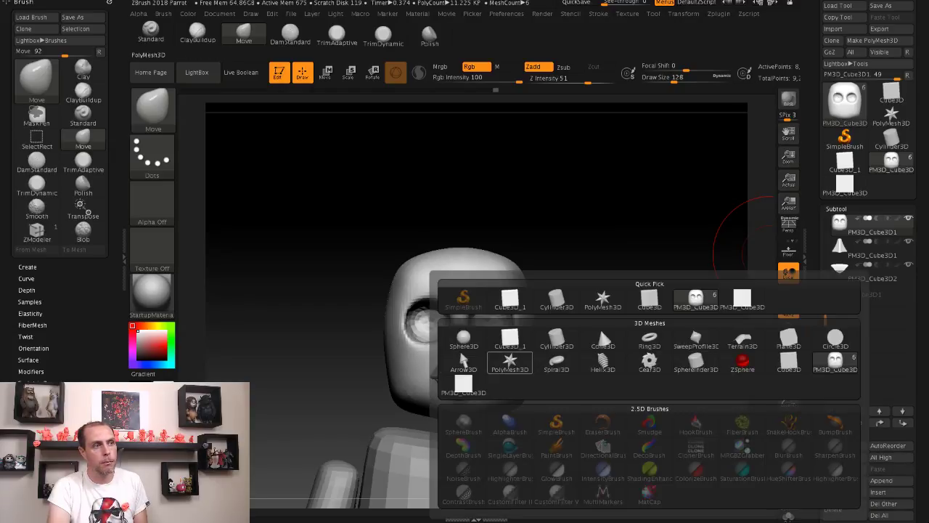
left_click(463, 385)
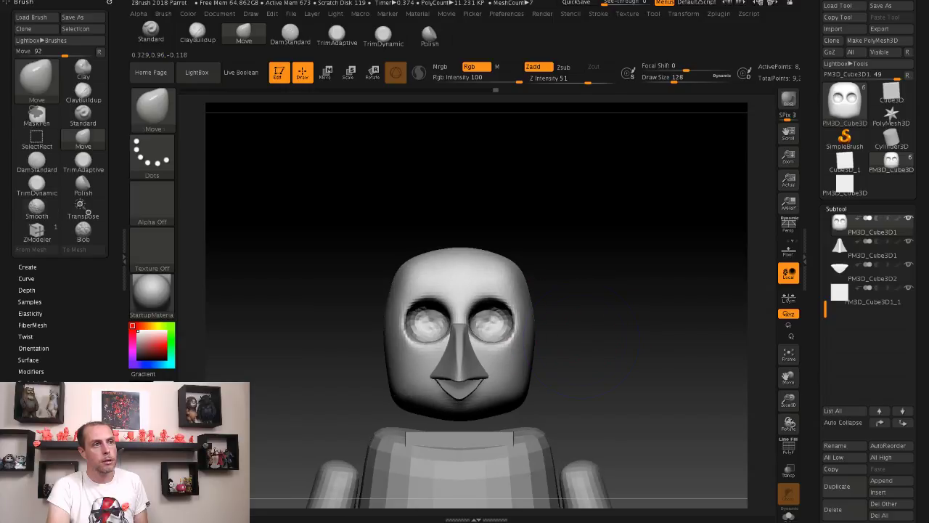
right_click_drag(564, 290, 564, 307, "ctrl")
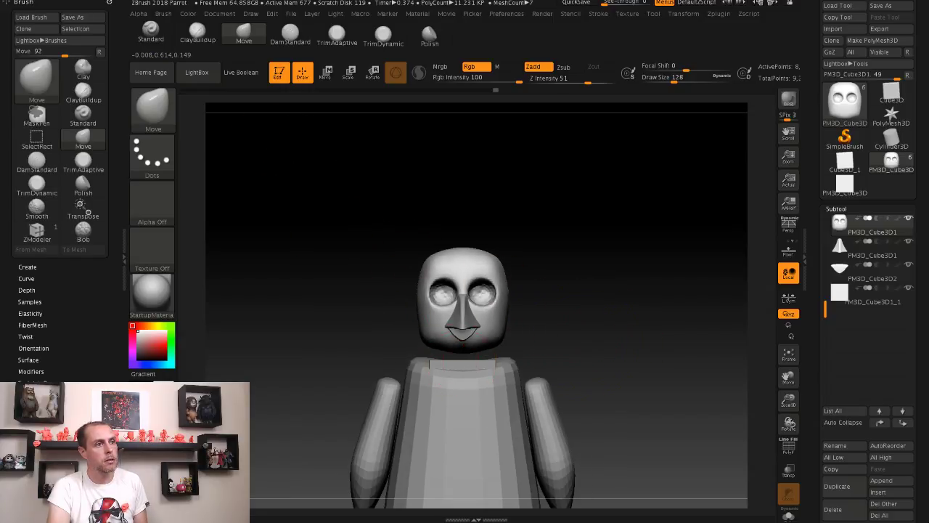
key("w")
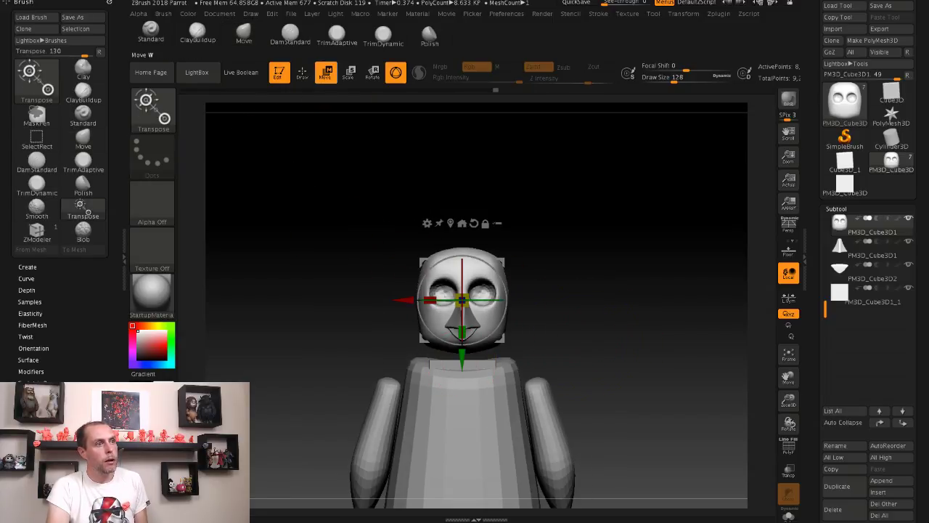
left_click(432, 425, "alt")
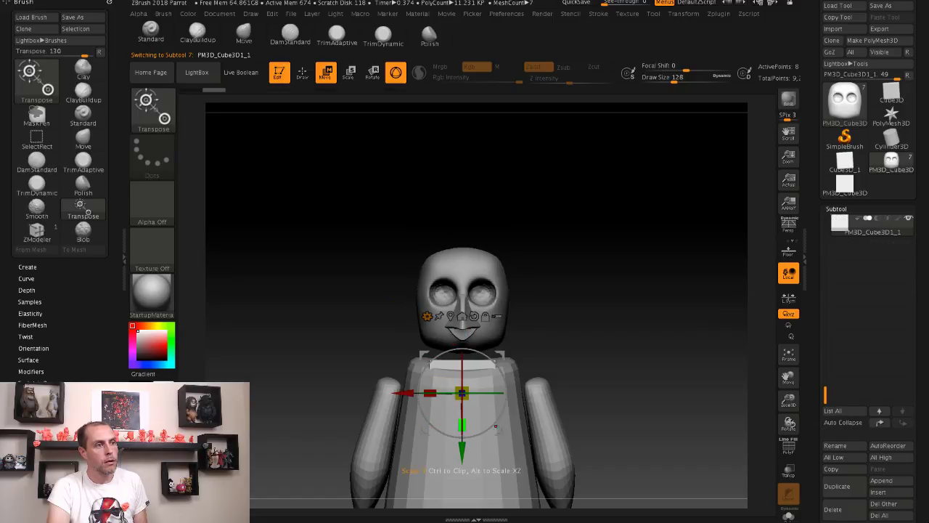
Step: Move the new block above the head's crown and scale it into a tall, narrow, thin bar resting just over the skull
left_click_drag(462, 392, 458, 245)
left_click_drag(617, 326, 711, 328)
left_click_drag(493, 247, 555, 247)
left_click_drag(498, 289, 498, 260)
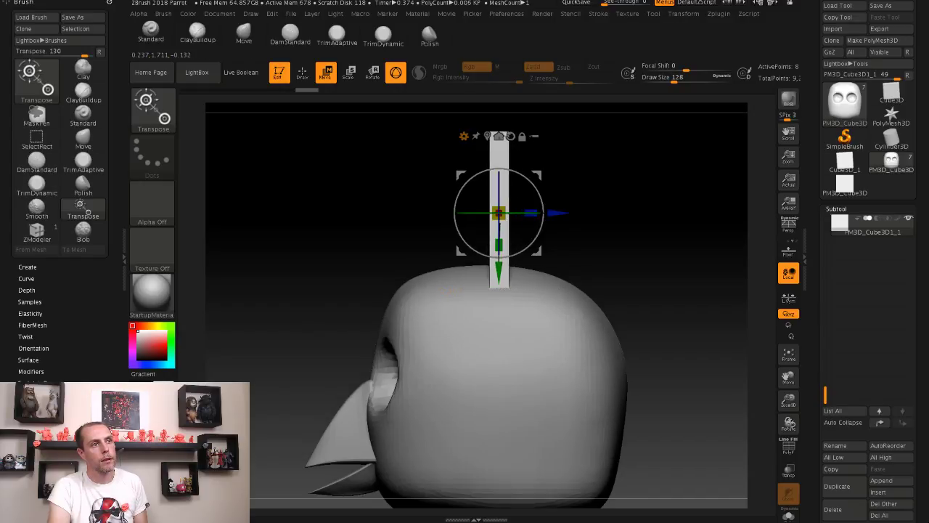
left_click_drag(466, 212, 495, 213)
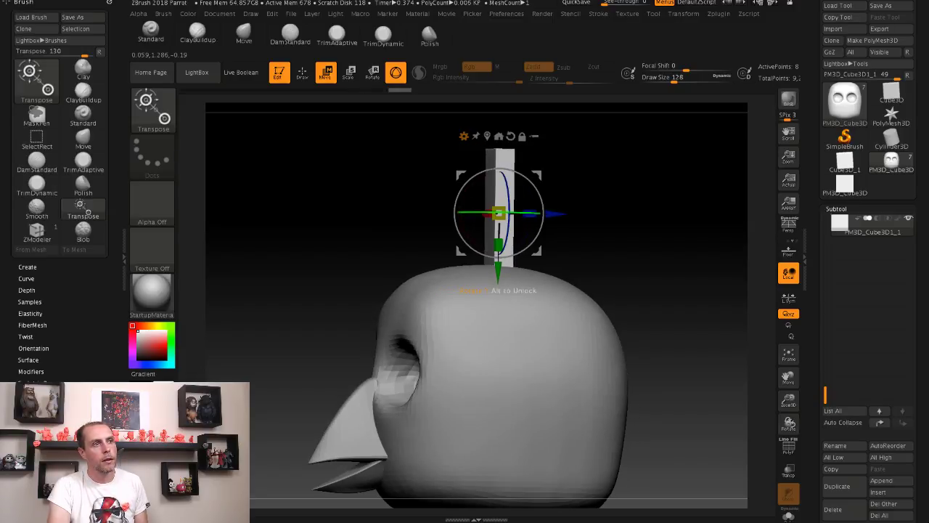
left_click_drag(494, 213, 496, 212)
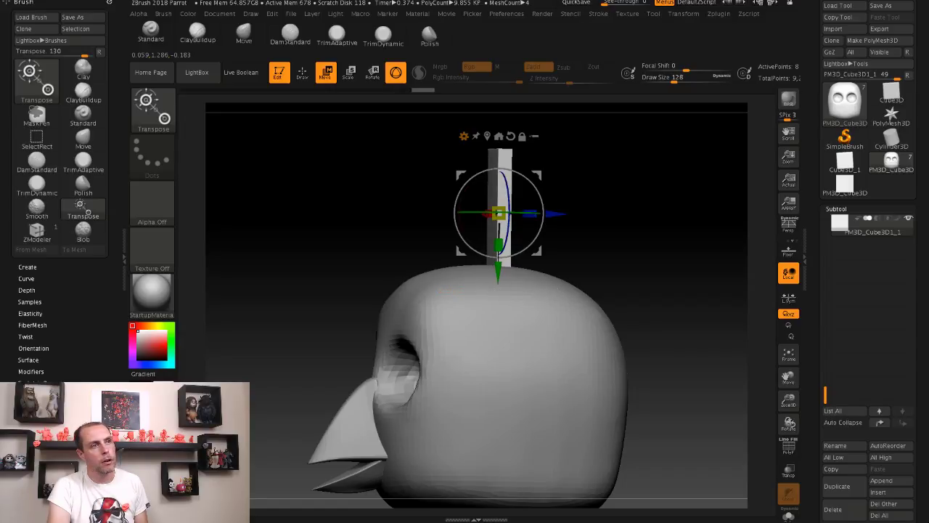
left_click_drag(497, 268, 497, 254)
left_click_drag(654, 218, 726, 218, "shift")
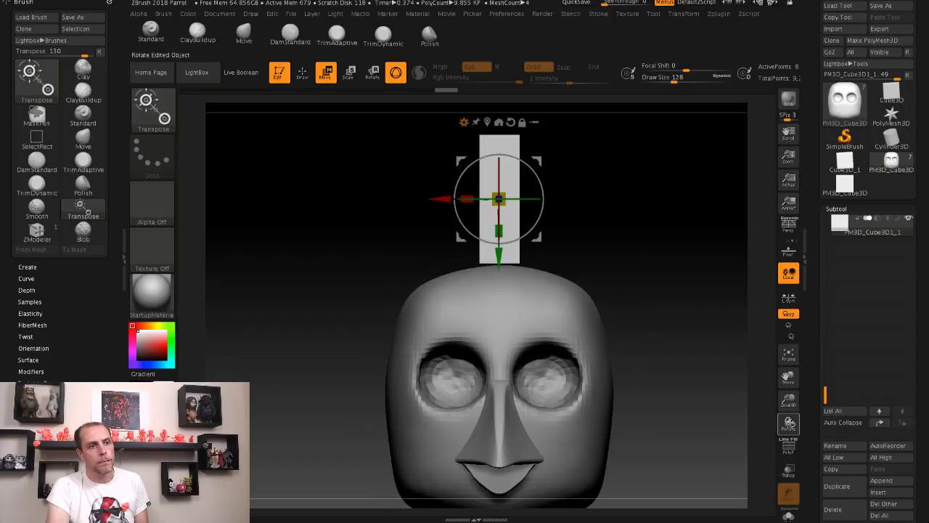
Step: Show the polygon wireframe and insert a horizontal edge loop around the middle of the bar with ZModeler
key("shift+f")
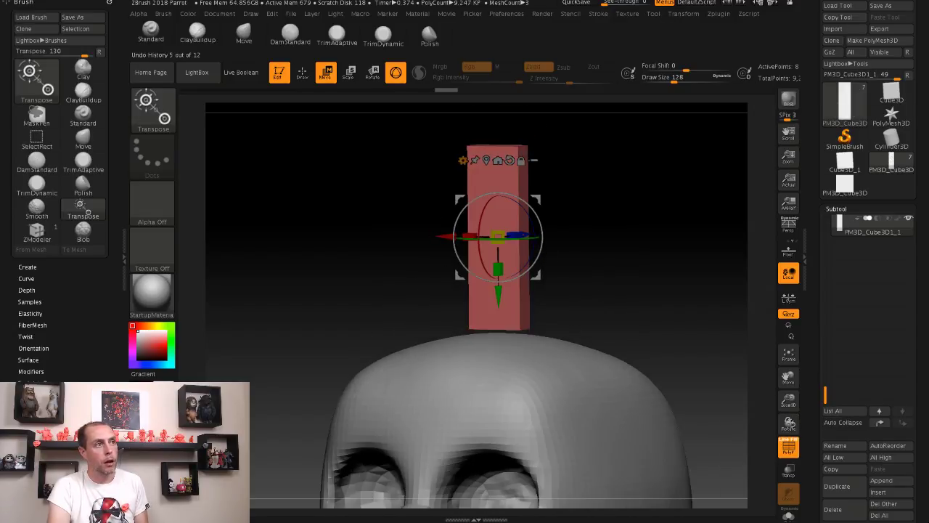
key("q")
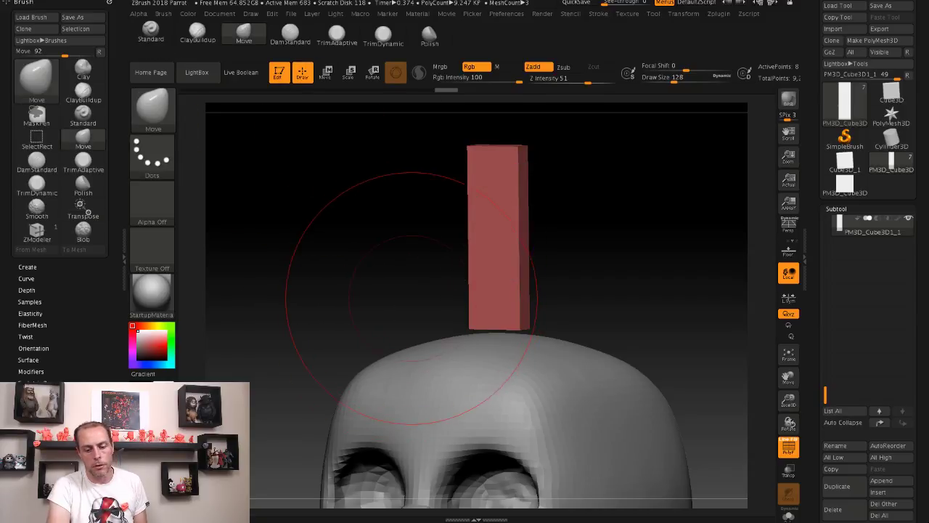
key("b")
key("z")
key("m")
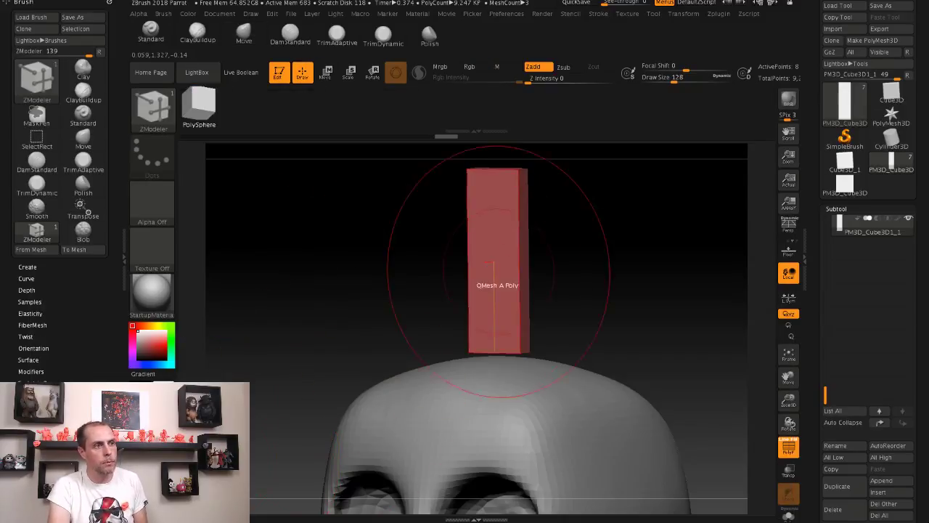
key("space")
left_click(519, 260)
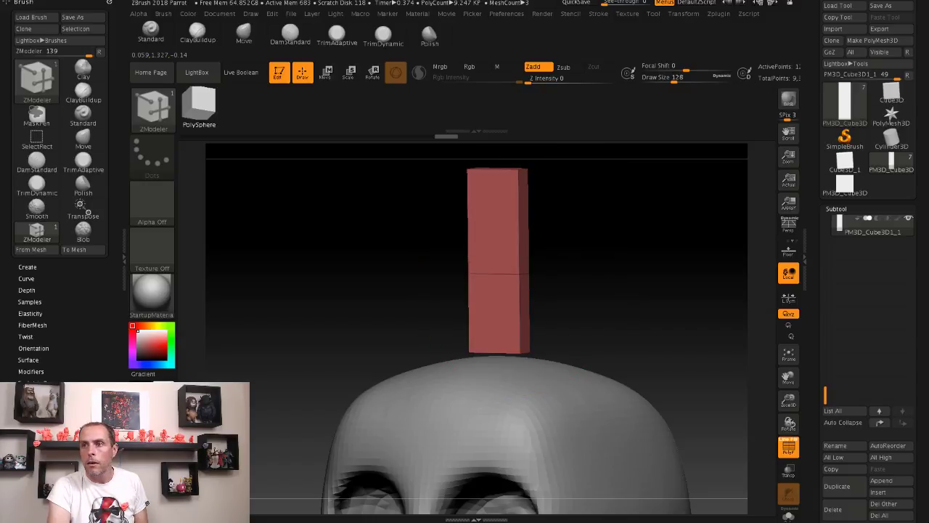
key("p")
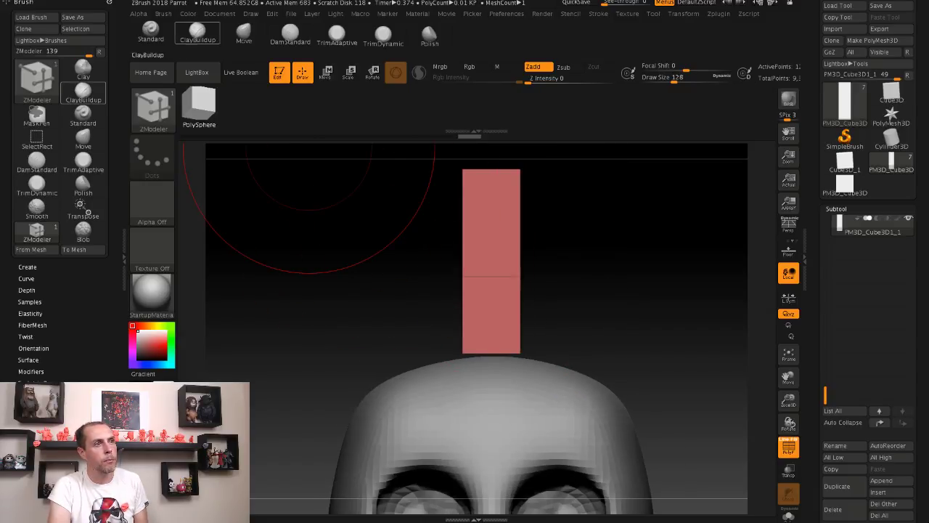
Step: Pull the bar's middle edge outward and slightly upward on both sides with the Move brush at draw size 59
key("s")
left_click_drag(494, 250, 435, 251)
left_click(243, 35)
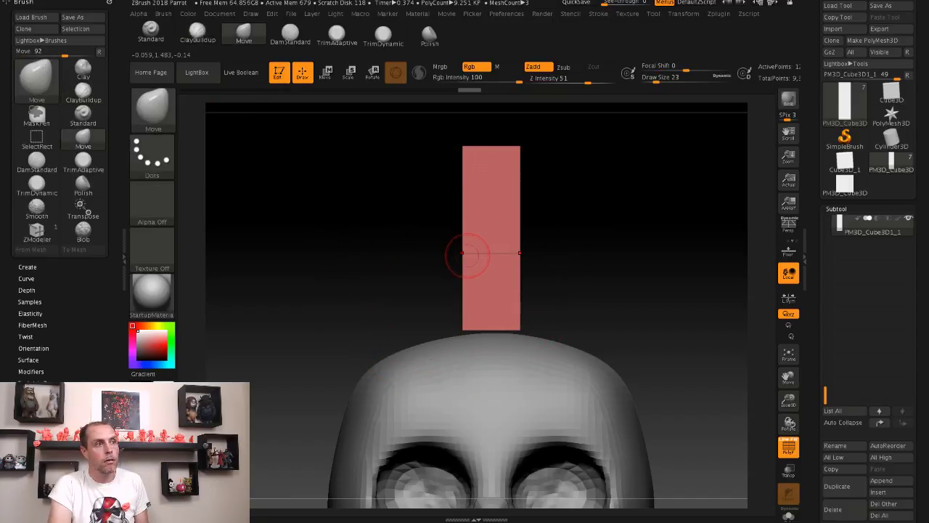
key("s")
left_click_drag(466, 254, 526, 243)
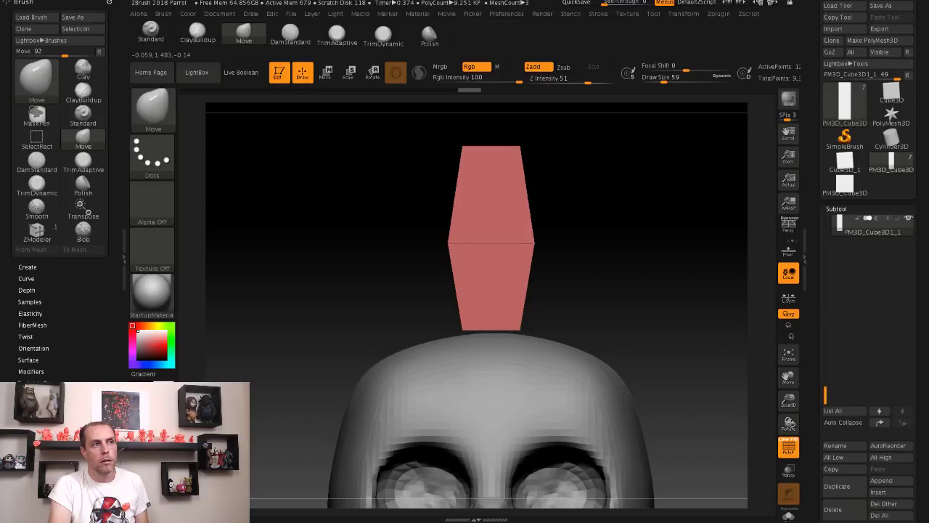
left_click_drag(388, 207, 329, 208, "alt")
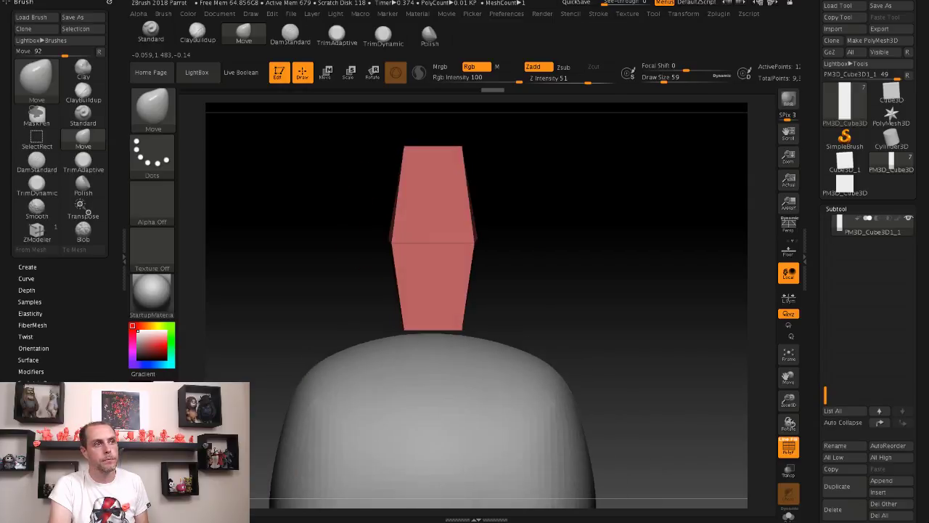
mouse_move(552, 234)
left_mouse_down()
mouse_move(563, 214)
mouse_move(543, 247)
mouse_move(530, 239)
left_mouse_up()
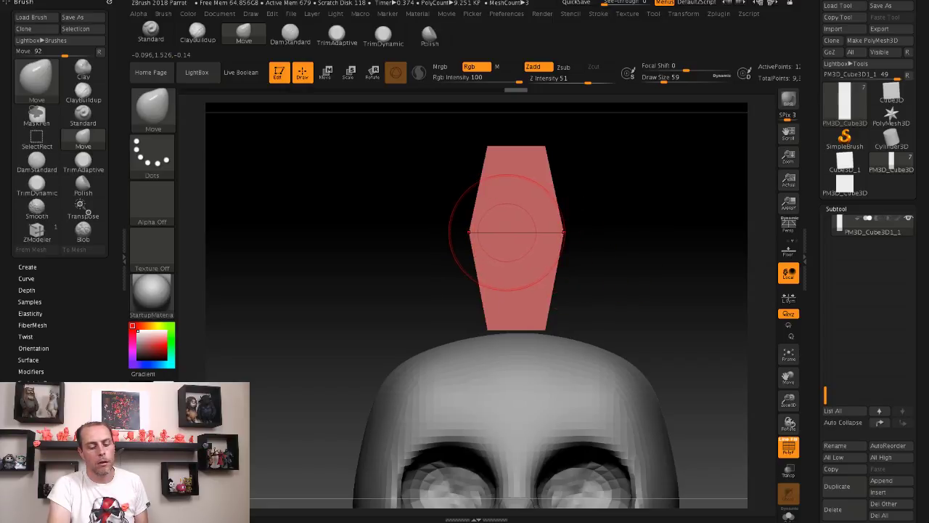
Step: Try inserting vertical edge loops near both side edges of the crest feather with ZModeler
key("b")
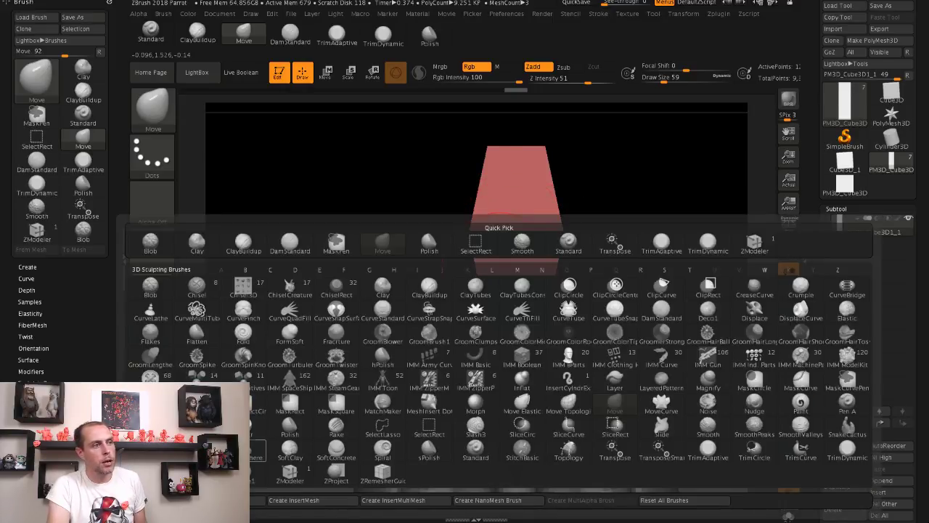
key("z")
key("m")
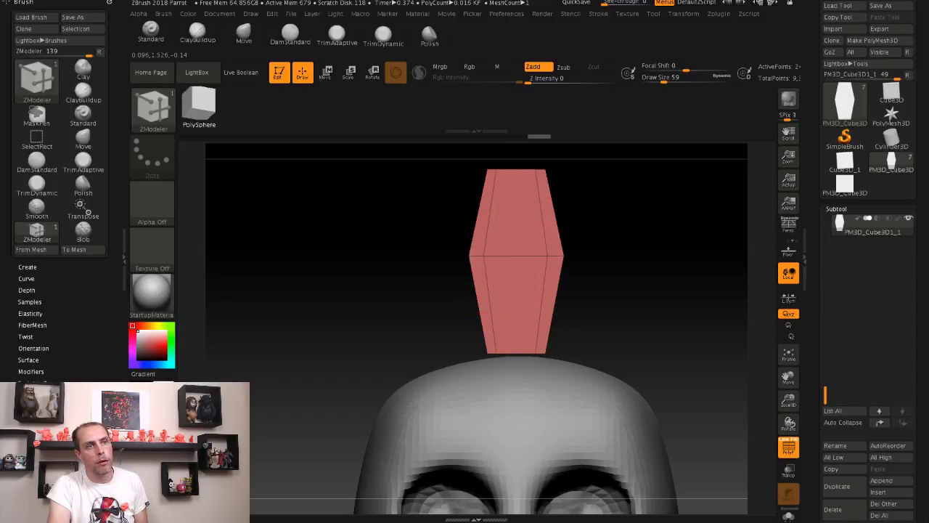
Step: Remove the vertical edge loops from the crest feather and turn on Dynamic Subdiv to round it
left_click(836, 209)
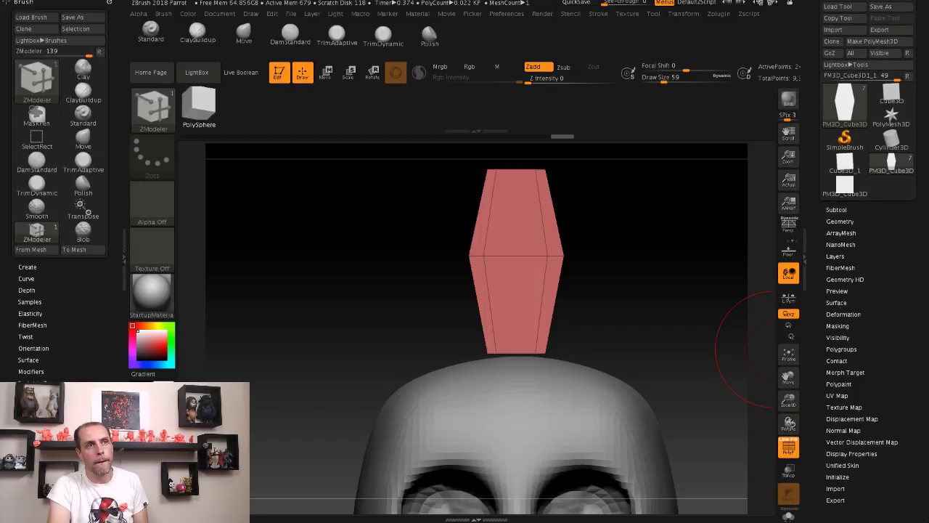
left_click(839, 220)
key("d")
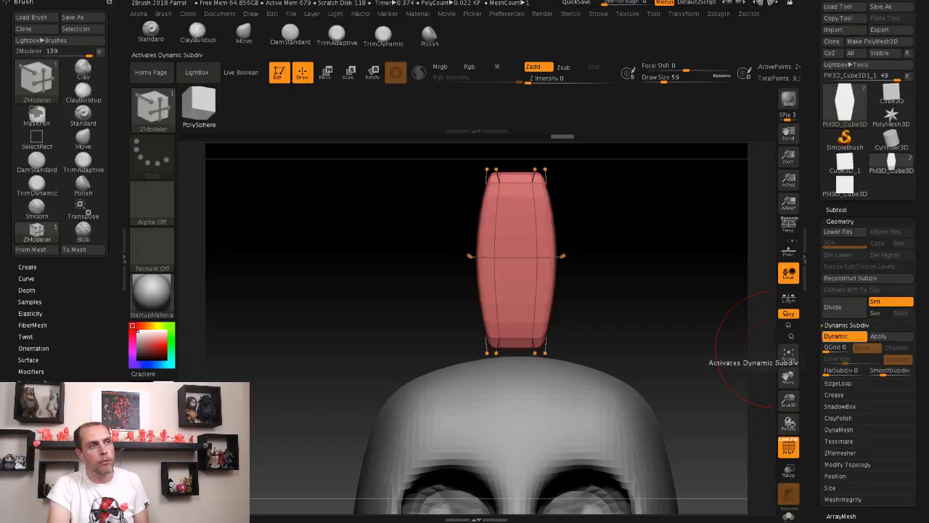
key("shift+d")
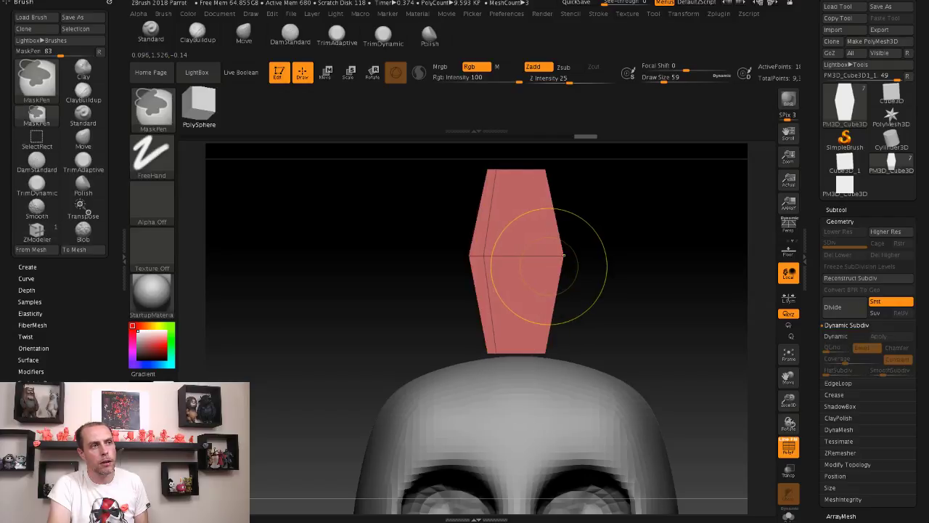
left_click(835, 336)
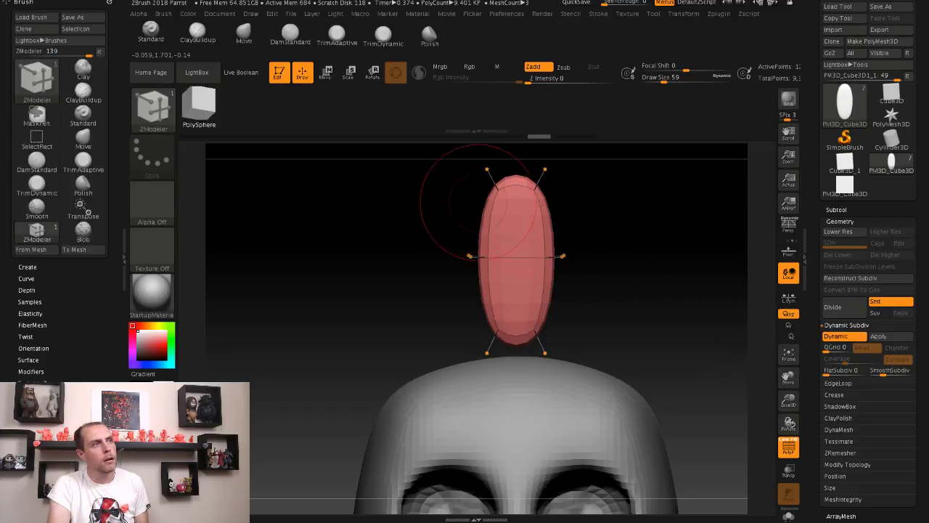
Step: Pinch the crest feather's upper end into a narrow tip and lower its widest part with the Move brush
key("b")
key("m")
key("v")
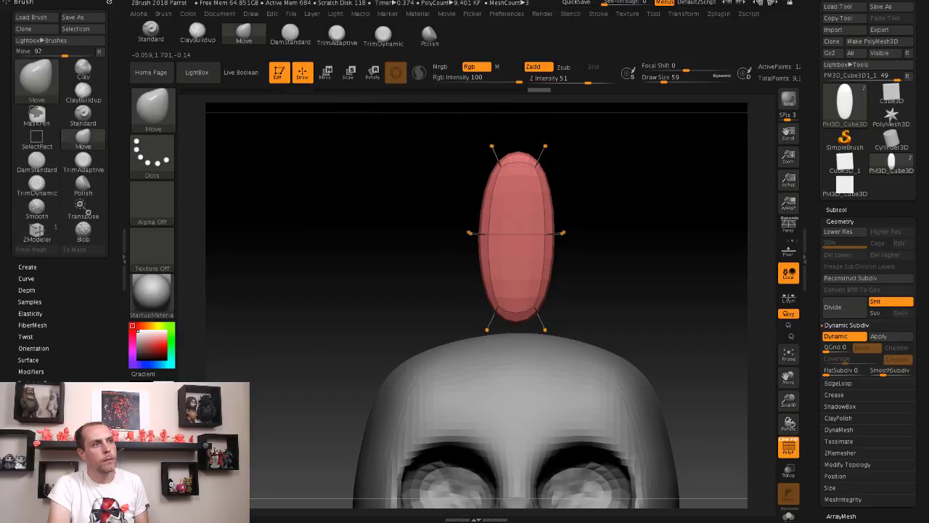
mouse_move(467, 155)
left_mouse_down()
mouse_move(501, 157)
mouse_move(490, 164)
mouse_move(507, 148)
left_mouse_up()
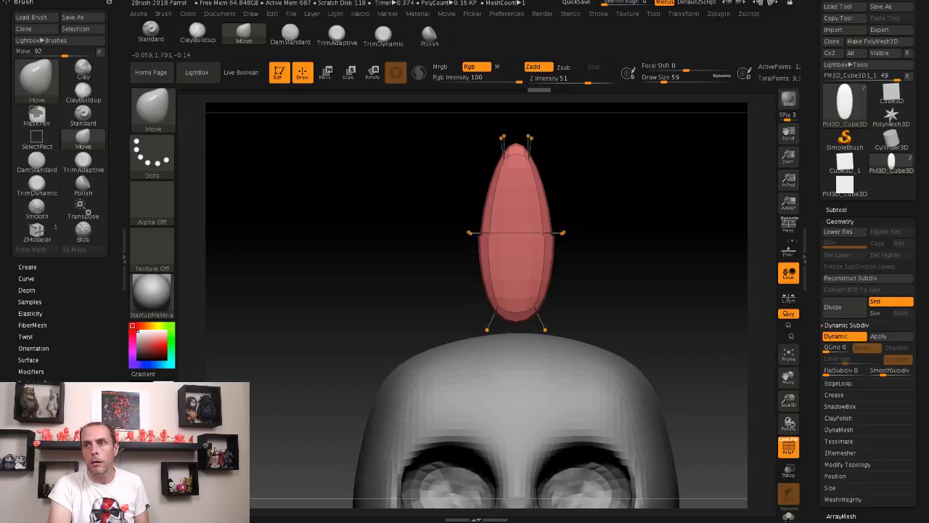
left_click_drag(469, 257, 466, 265)
Step: Bend the crest feather in side view by shifting its middle toward the back of the head, enlarging the Move brush to 94
mouse_move(407, 232)
left_mouse_down()
mouse_move(461, 243)
mouse_move(440, 238)
left_mouse_up()
key("bracketright")
key("bracketright")
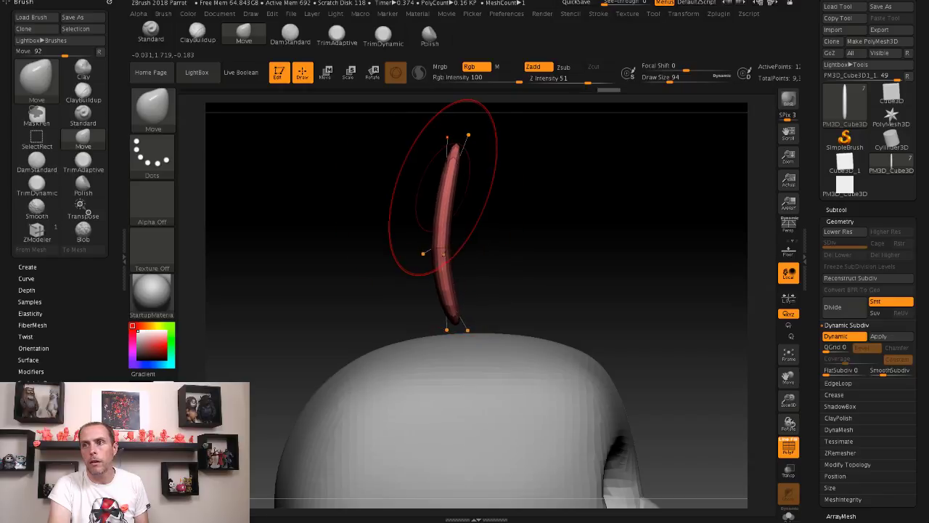
Step: Bend the upper half of the head feather towards the face with the Move brush and subdivide the feather
left_click_drag(445, 182, 471, 183)
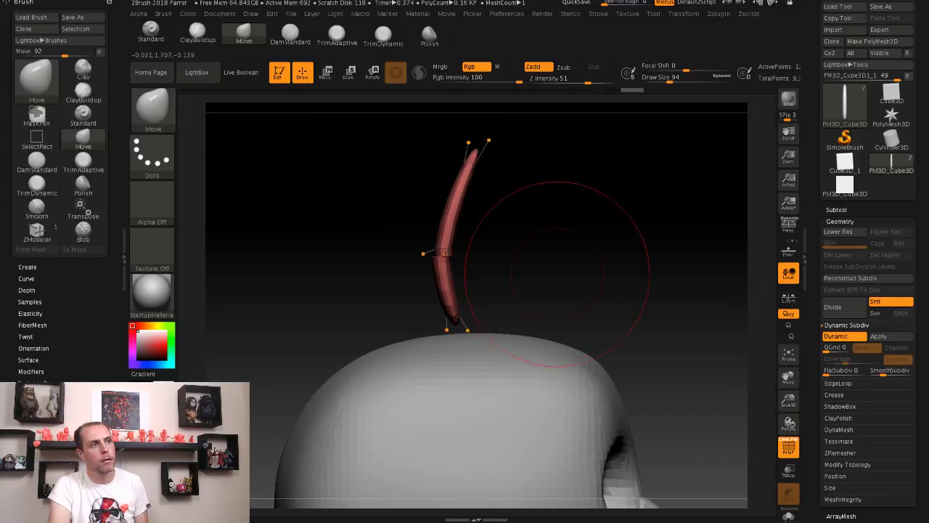
mouse_move(556, 290)
left_mouse_down()
mouse_move(435, 254)
mouse_move(394, 224)
mouse_move(406, 377)
mouse_move(414, 239)
mouse_move(417, 268)
left_mouse_up()
mouse_move(377, 239)
left_mouse_down("alt")
mouse_move(342, 176)
mouse_move(380, 280)
mouse_move(369, 213)
mouse_move(356, 232)
mouse_move(377, 283)
mouse_move(384, 245)
mouse_move(384, 309)
mouse_move(298, 308)
mouse_move(363, 203)
mouse_move(336, 239)
mouse_move(341, 276)
mouse_move(356, 218)
mouse_move(391, 263)
left_mouse_up("alt")
key("ctrl+d")
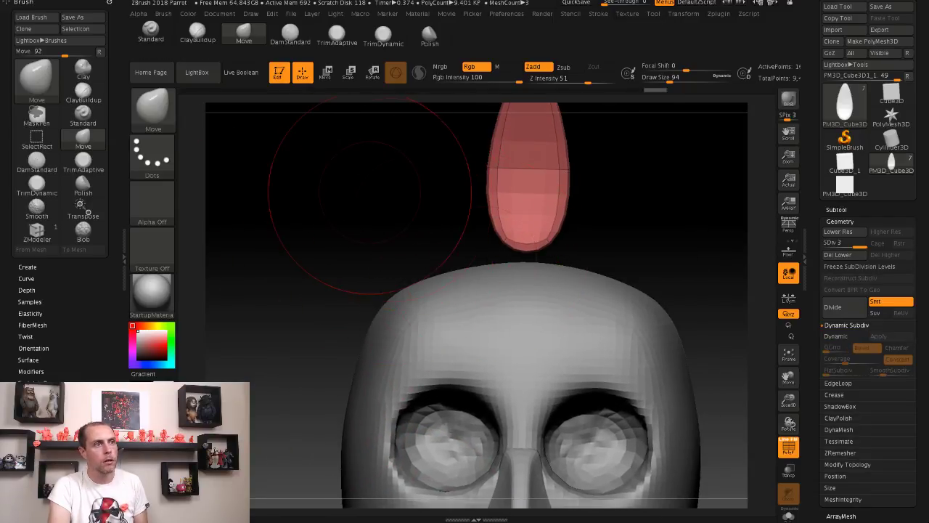
Step: Pull the feather's base into a narrow stem reaching the top of the head, using the Move brush at draw size 27
mouse_move(342, 177)
left_mouse_down("alt")
mouse_move(348, 225)
mouse_move(414, 187)
left_mouse_up("alt")
mouse_move(312, 93)
left_mouse_down()
mouse_move(546, 272)
mouse_move(529, 270)
left_mouse_up()
key("s")
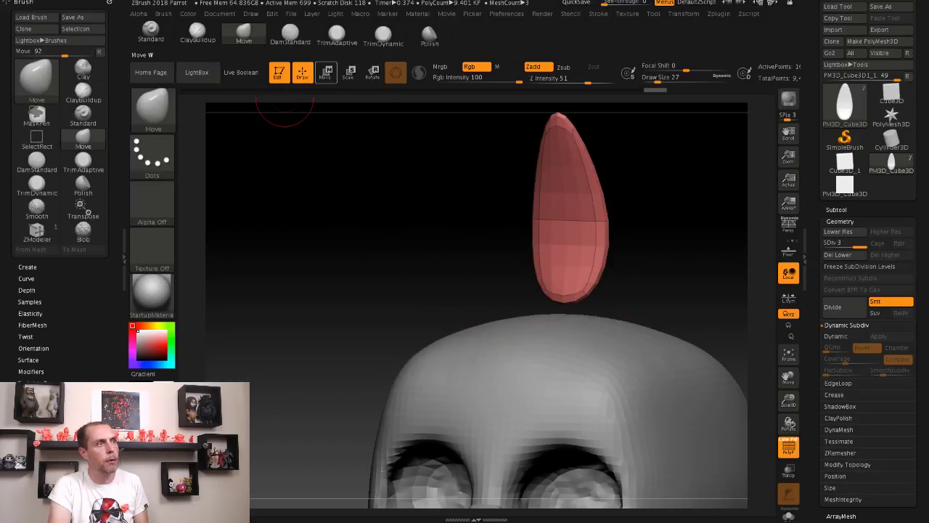
key("b")
key("c")
key("b")
key("b")
key("m")
key("v")
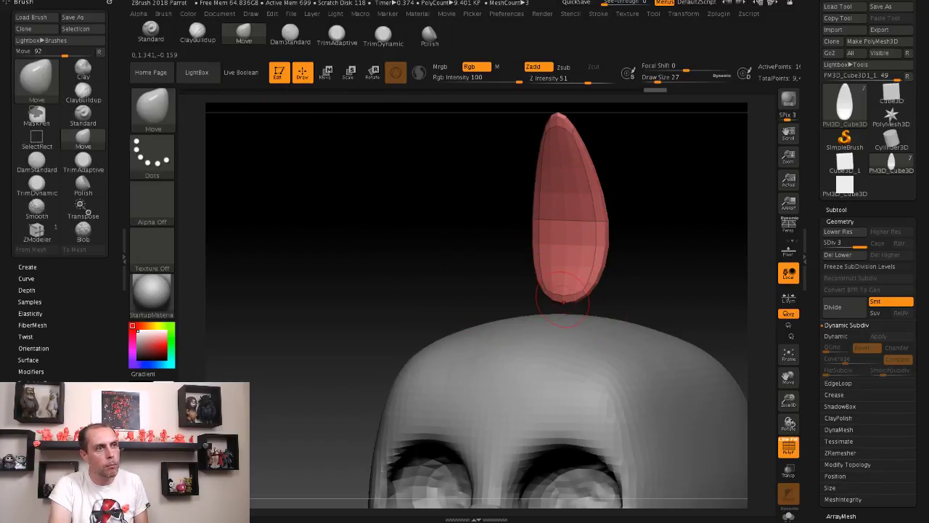
left_click_drag(518, 290, 534, 283)
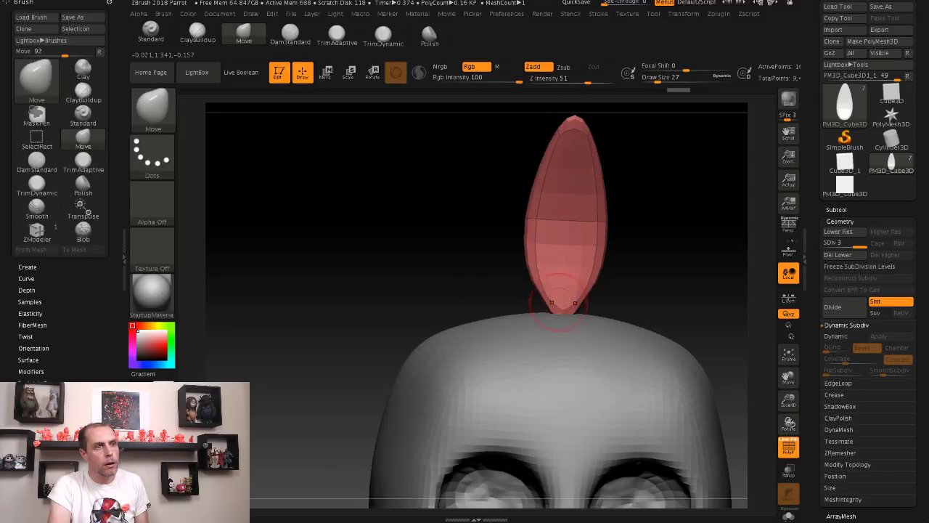
left_click_drag(551, 298, 431, 278)
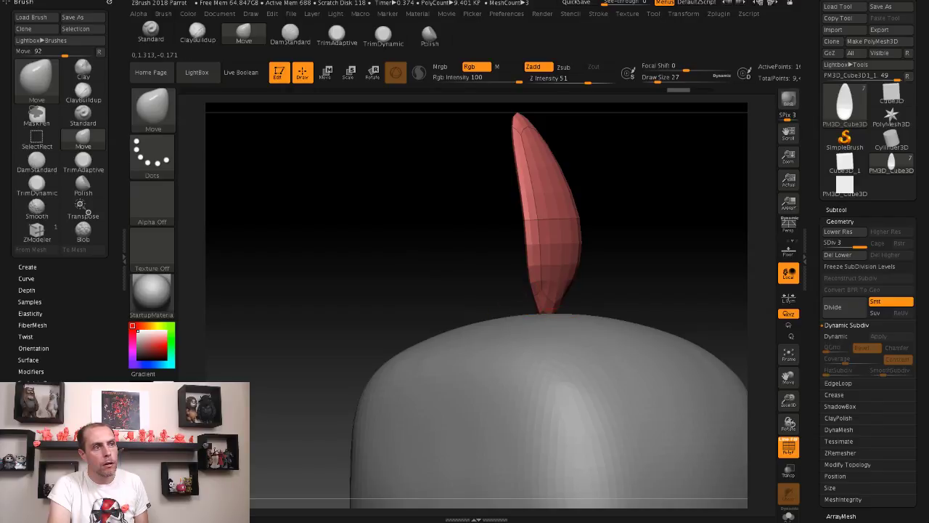
left_click_drag(543, 317, 538, 298)
Step: Delete the feather's lower subdivision levels, divide it once to level 2, and turn off the polyframe display
left_click(837, 254)
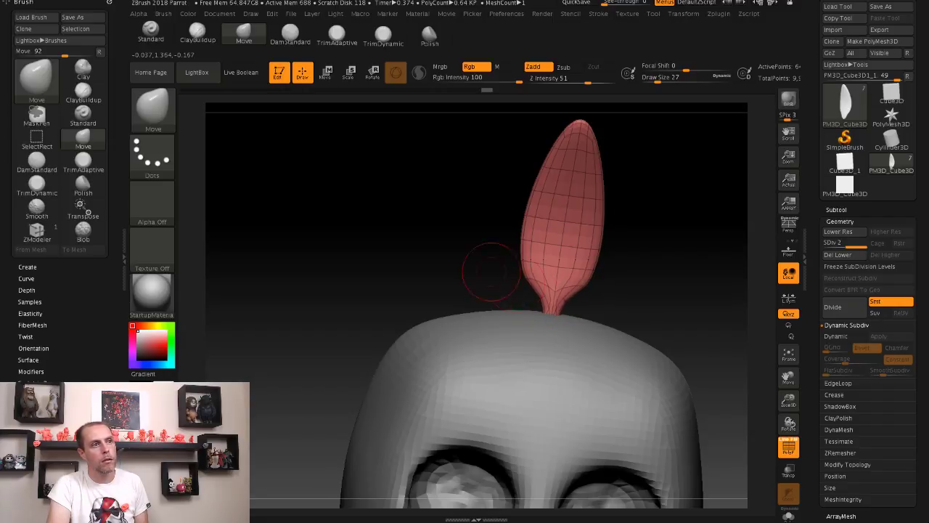
key("f")
left_click(789, 445)
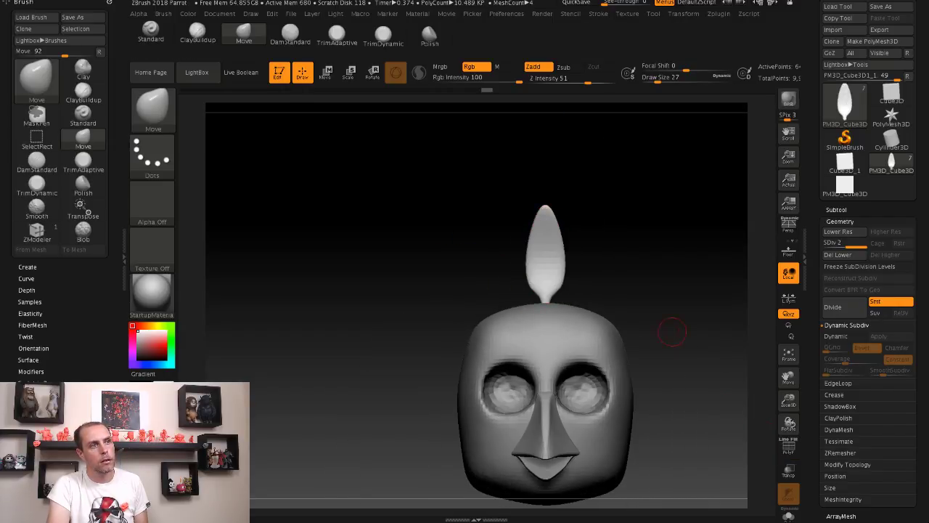
Step: Adjust the feather's thickness with the transform gizmo and seat it closer to the top of the head
left_click_drag(672, 332, 325, 128)
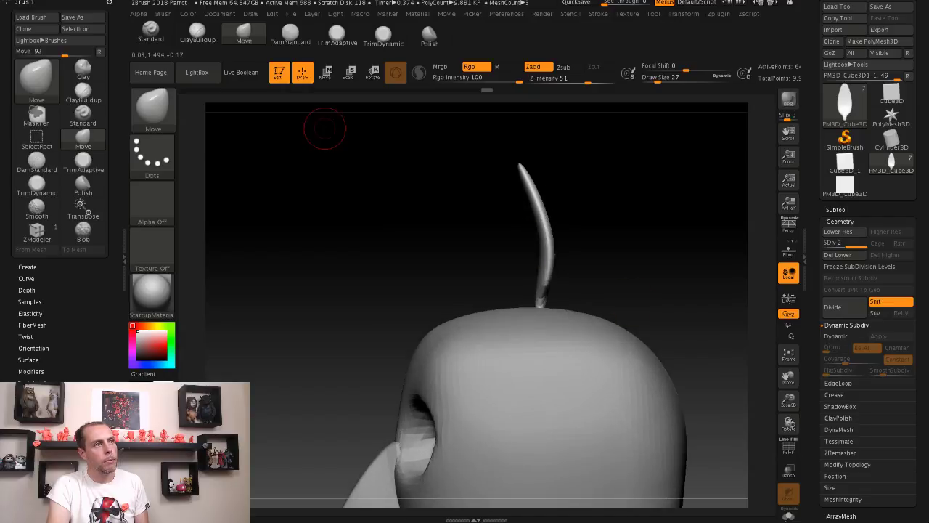
key("e")
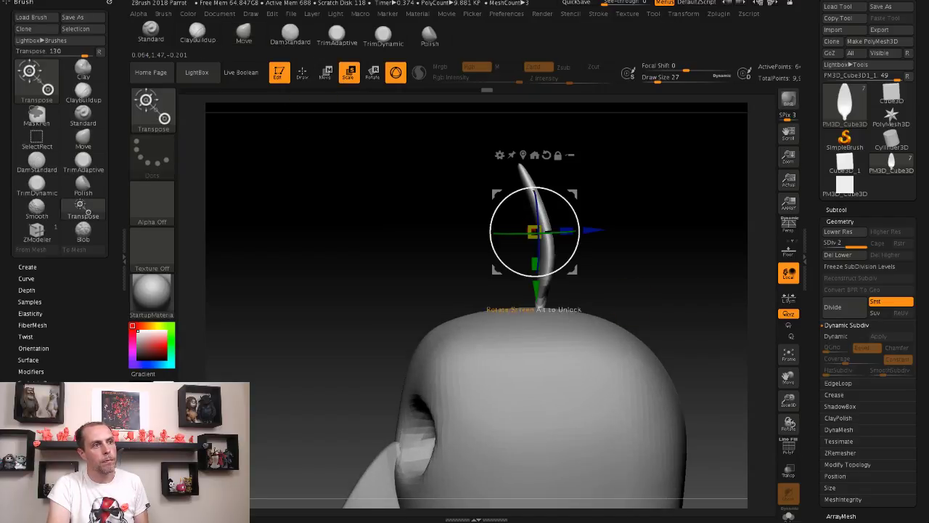
left_click_drag(566, 231, 566, 231)
left_click_drag(654, 182, 733, 221)
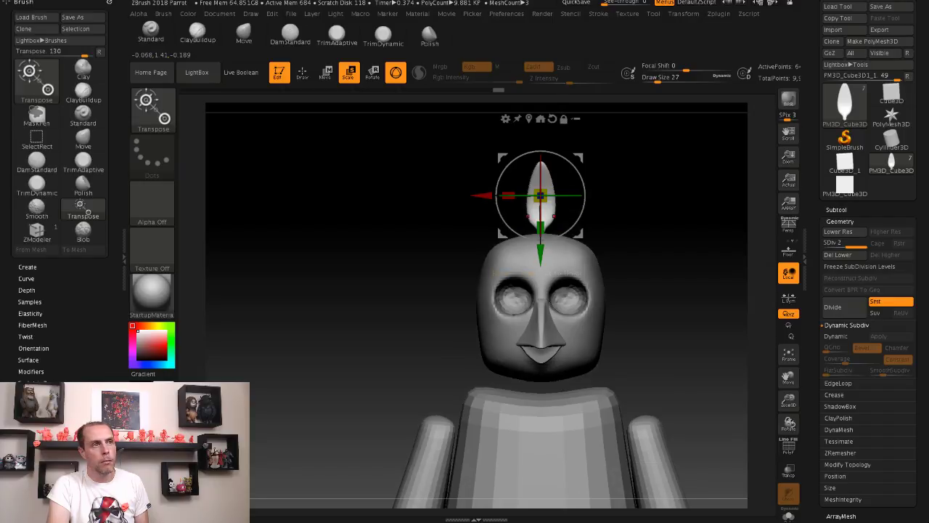
left_click_drag(540, 195, 540, 201)
left_click_drag(617, 290, 711, 294)
Step: Select the head subtool and merge it down with both beak pieces and the feather into one subtool
left_click(836, 209)
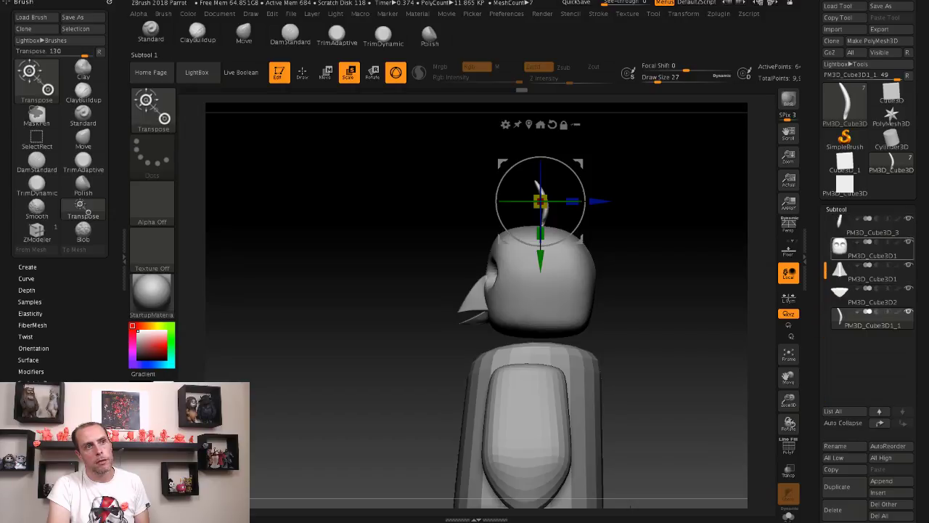
left_click(540, 283, "alt")
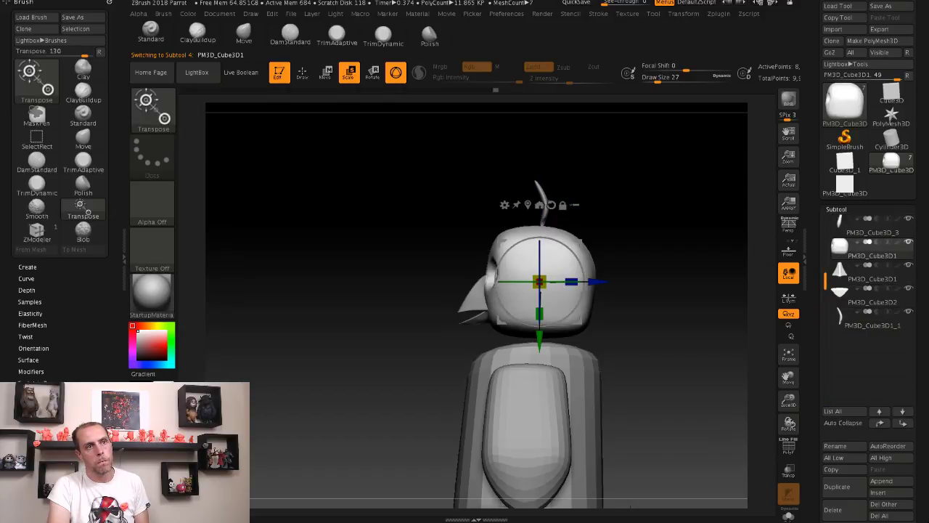
scroll(864, 450, "down", 3)
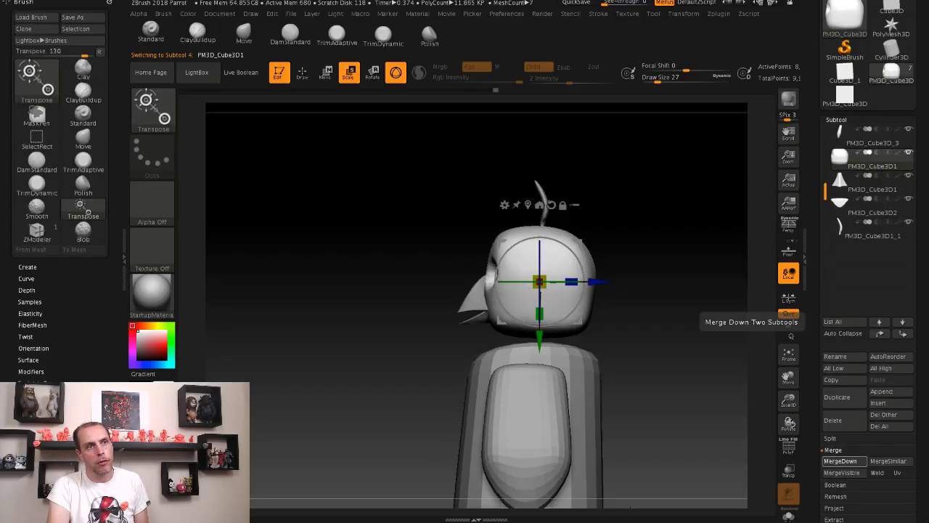
left_click(840, 461)
key("Return")
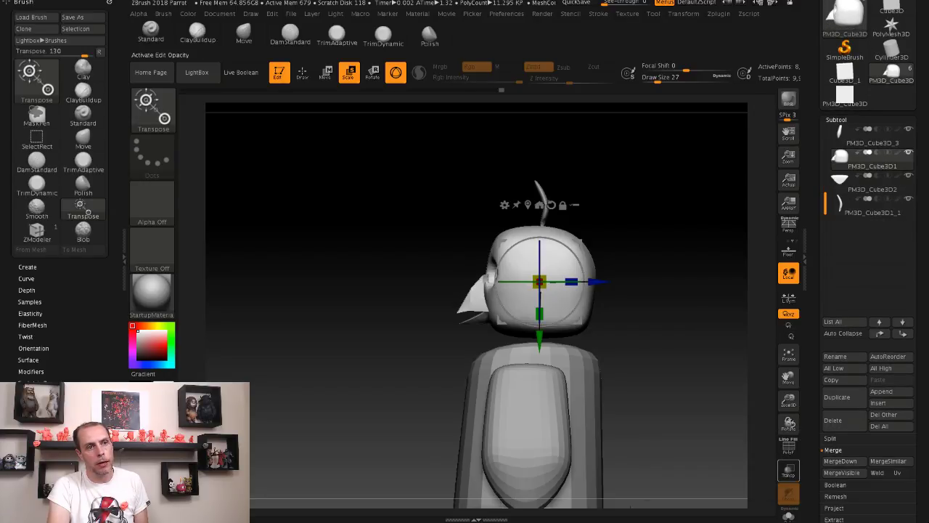
left_click(839, 461)
left_click(747, 485)
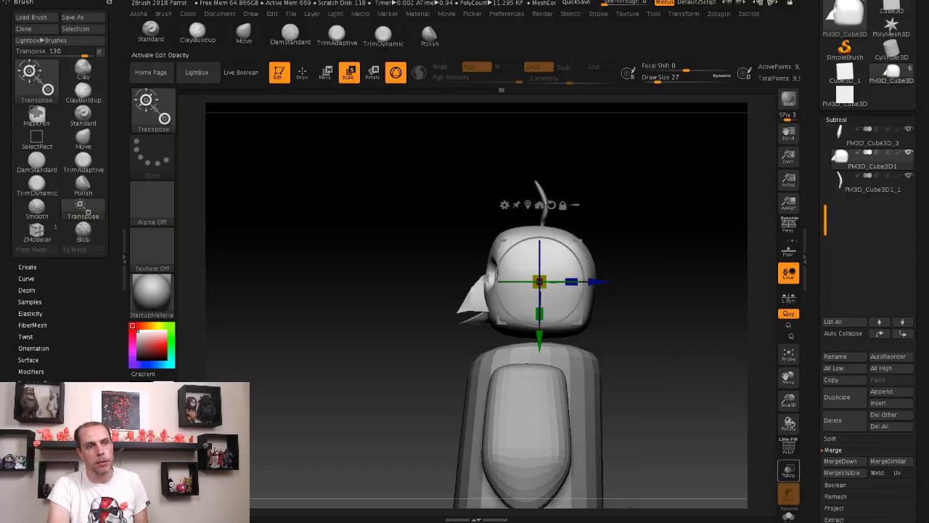
left_click(840, 460)
left_click(746, 482)
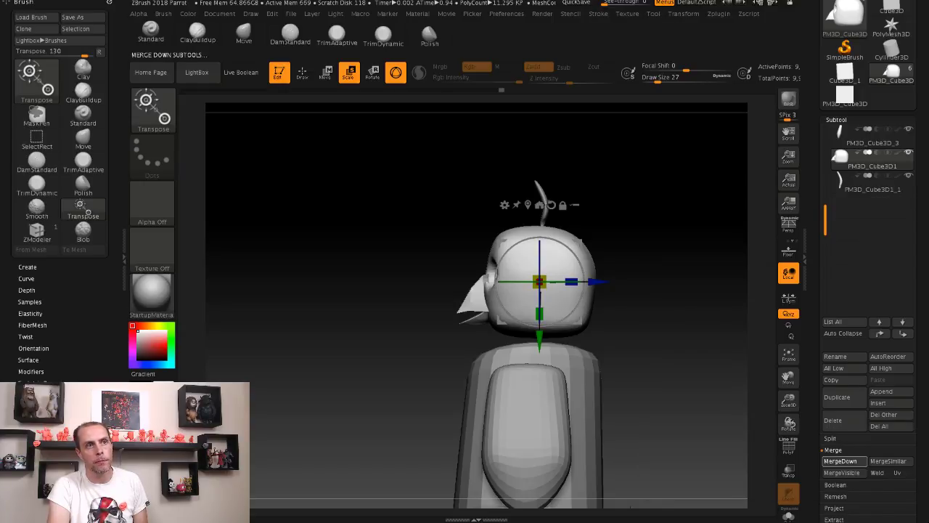
Step: Enlarge the merged head uniformly by about 1.18 times and raise it above the body
left_click_drag(689, 327, 632, 326)
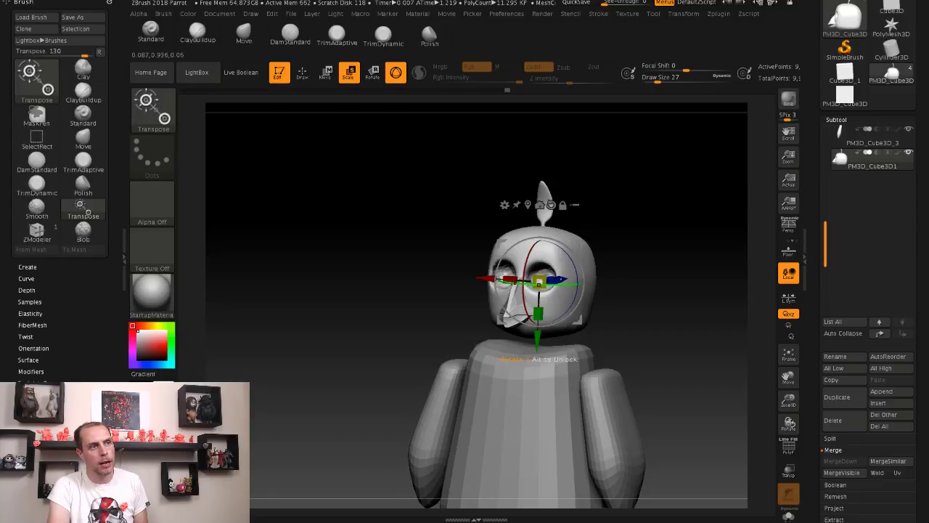
left_click_drag(539, 280, 559, 280)
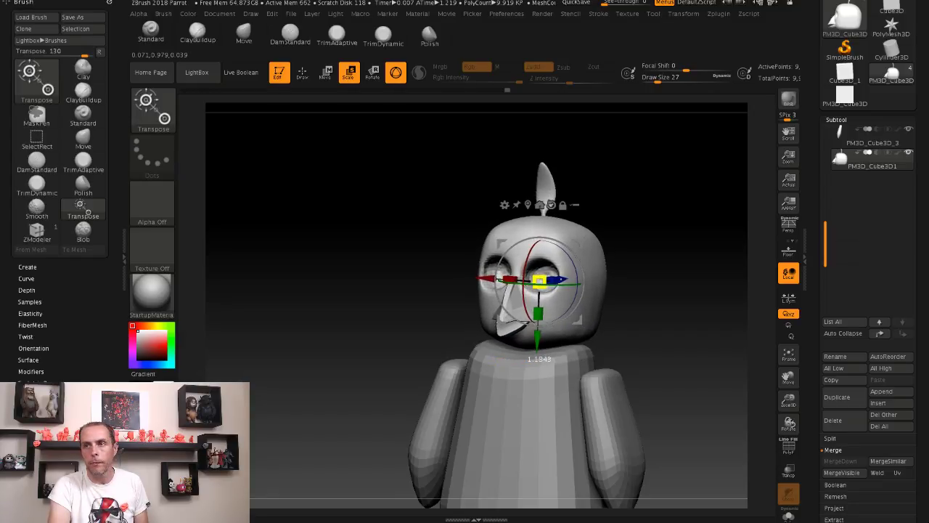
key("ctrl+z")
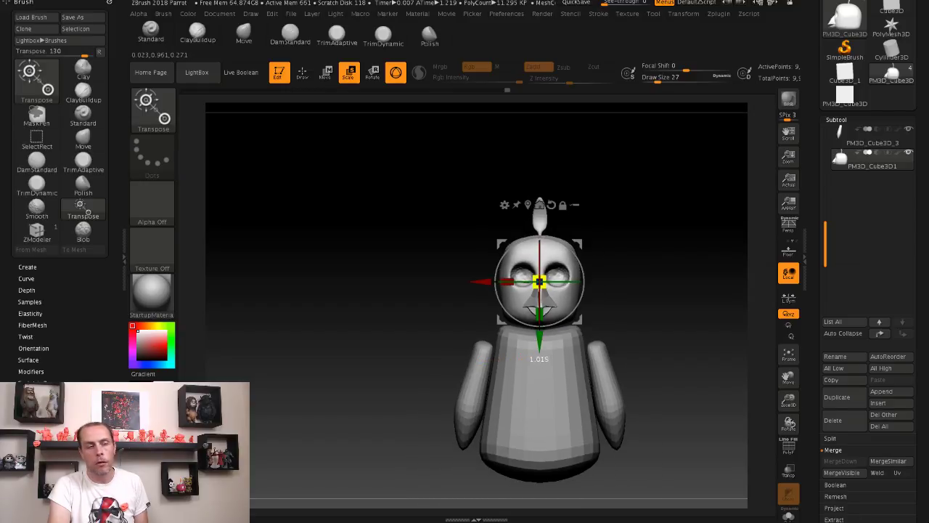
left_click_drag(539, 341, 539, 331)
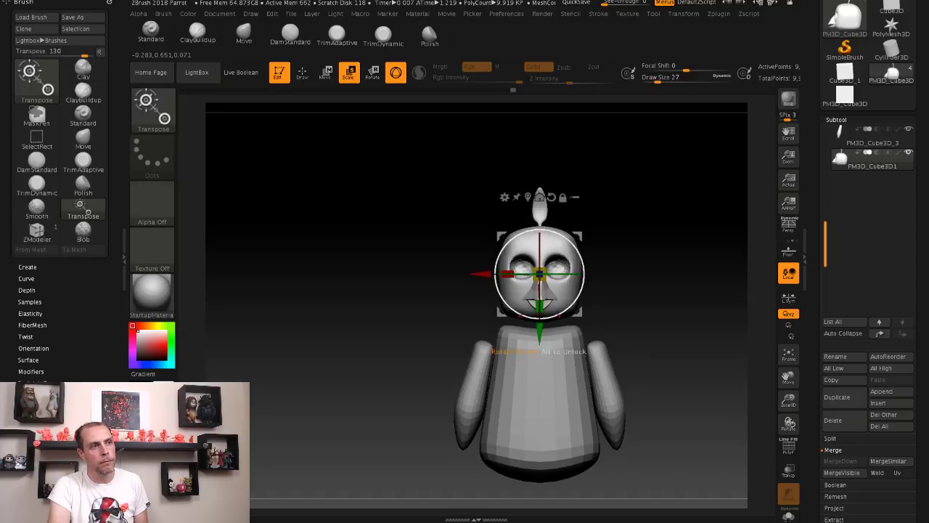
Step: Save the project
left_click_drag(726, 217, 610, 218)
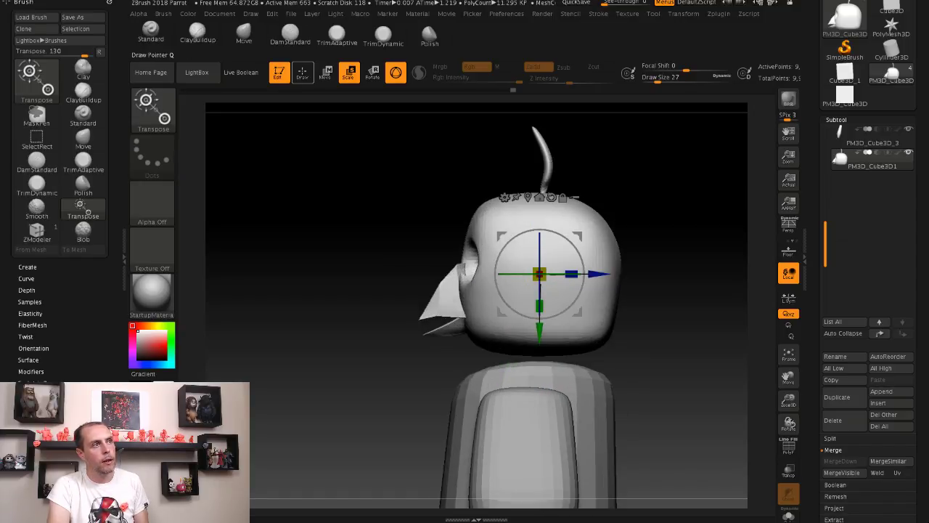
key("ctrl")
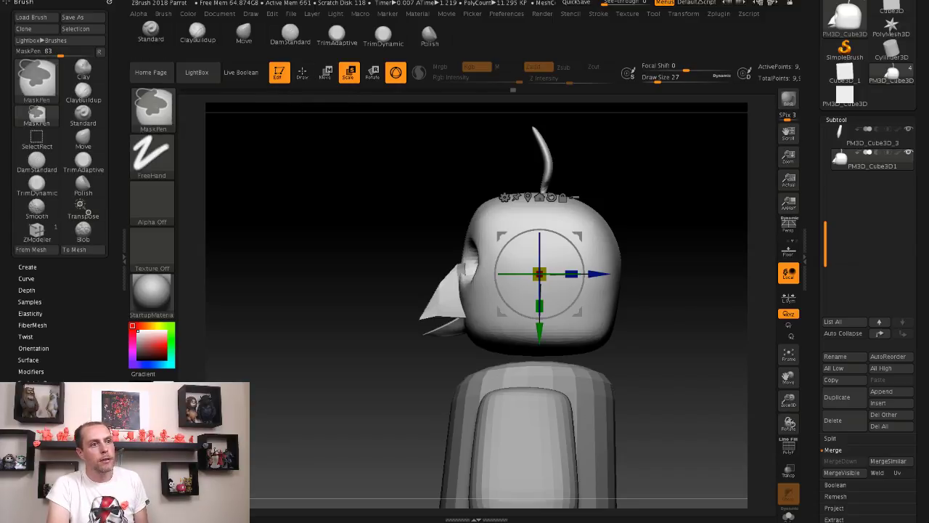
key("ctrl+s")
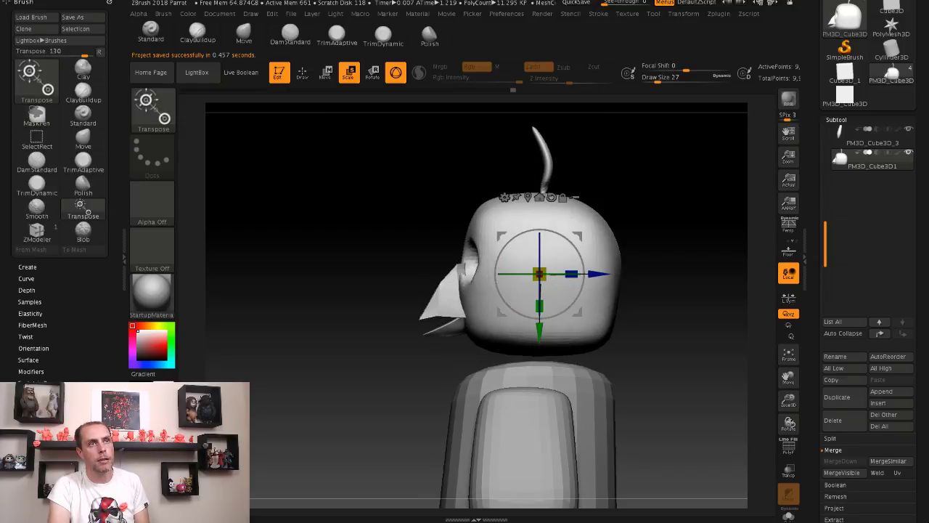
Step: Create a polymesh from the Cylinder3D primitive and append it to the parrot model as a new subtool
scroll(868, 261, "up", 3)
left_click(891, 105)
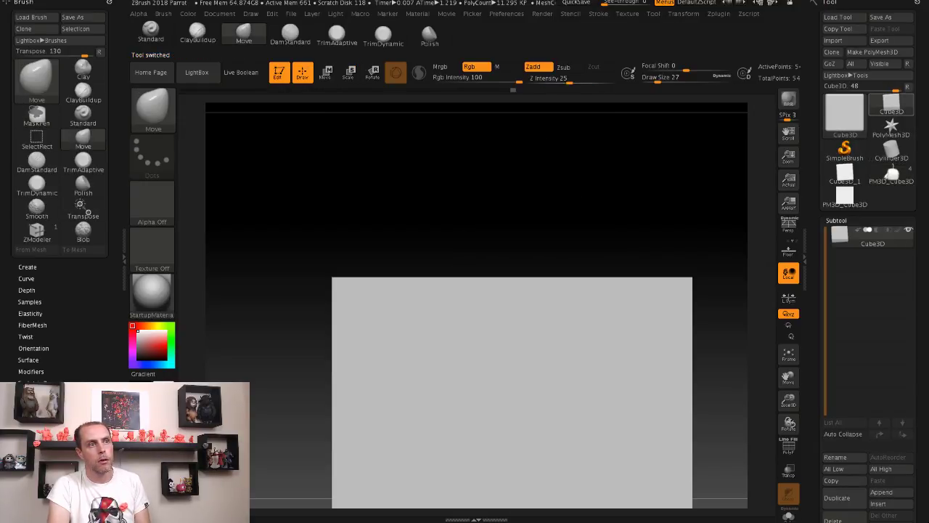
left_click(844, 111)
left_click(556, 158)
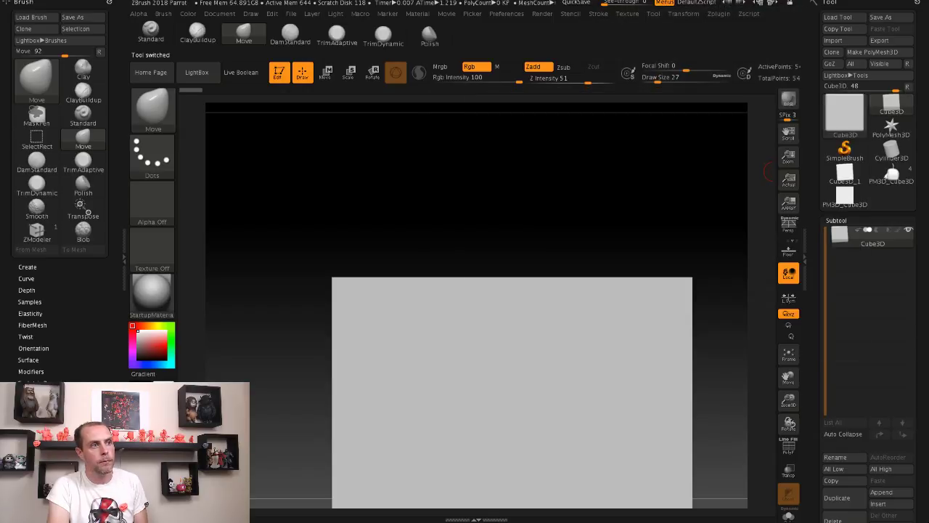
left_click_drag(483, 218, 646, 220)
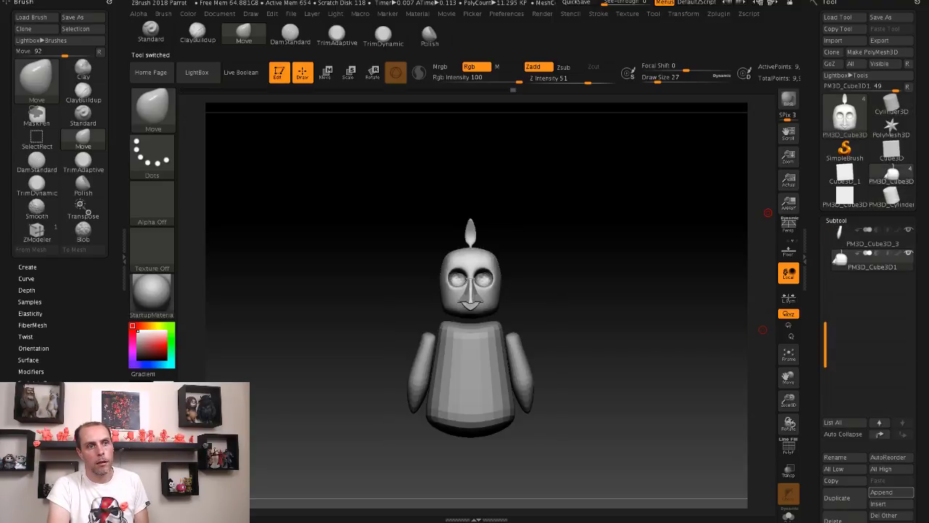
left_click(883, 492)
left_click(510, 385)
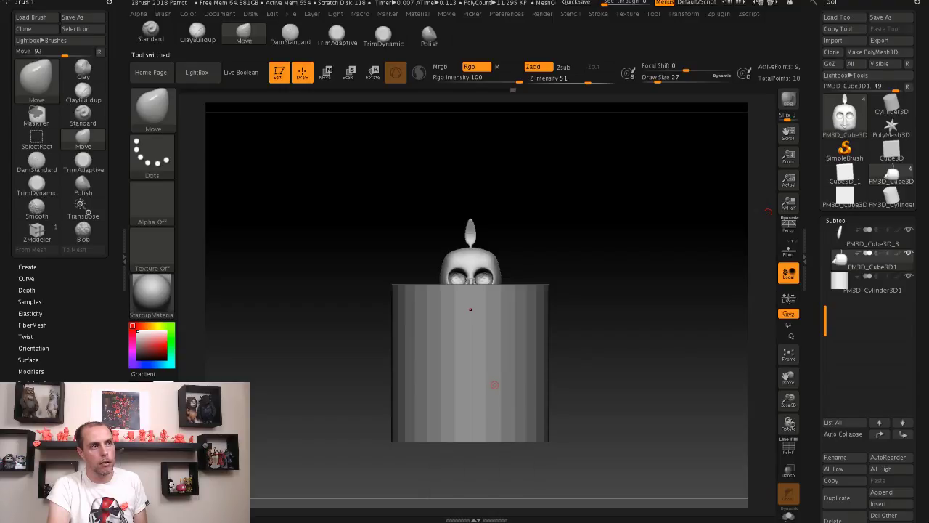
Step: Select the appended cylinder and scale it down uniformly to neck size
left_click(439, 307, "alt")
left_click_drag(440, 308, 309, 100, "alt")
key("r")
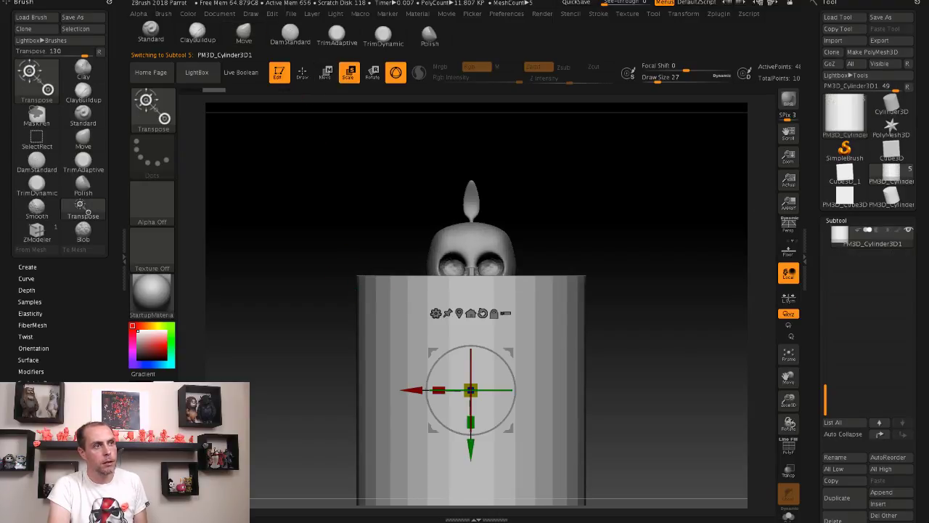
left_click_drag(470, 389, 451, 407)
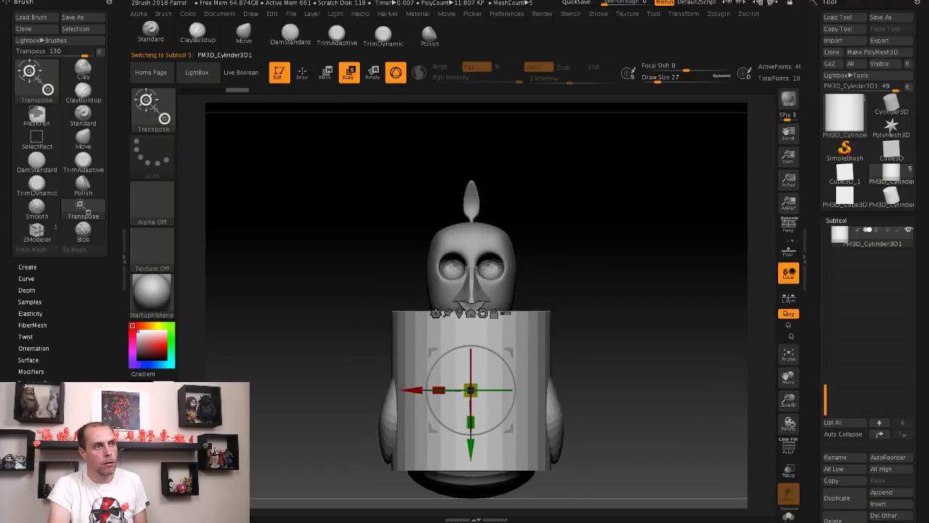
left_click_drag(653, 218, 595, 239)
left_click_drag(471, 389, 458, 403)
left_click_drag(653, 218, 711, 217, "shift")
Step: Move the cylinder up between the head and body and adjust its height to form the neck
left_click_drag(473, 453, 473, 382)
mouse_move(503, 295)
left_mouse_down()
mouse_move(516, 320)
mouse_move(501, 294)
left_mouse_up()
left_click_drag(653, 218, 704, 218, "shift")
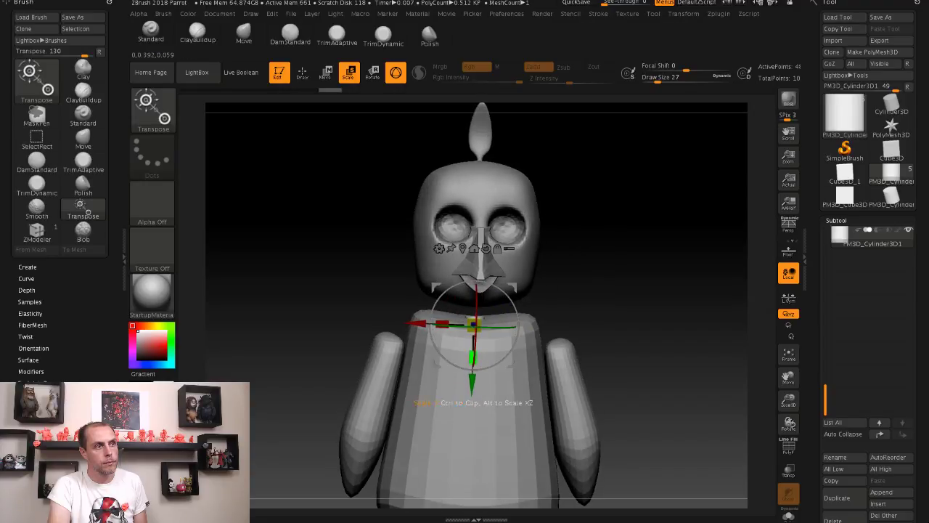
left_click_drag(696, 218, 657, 217)
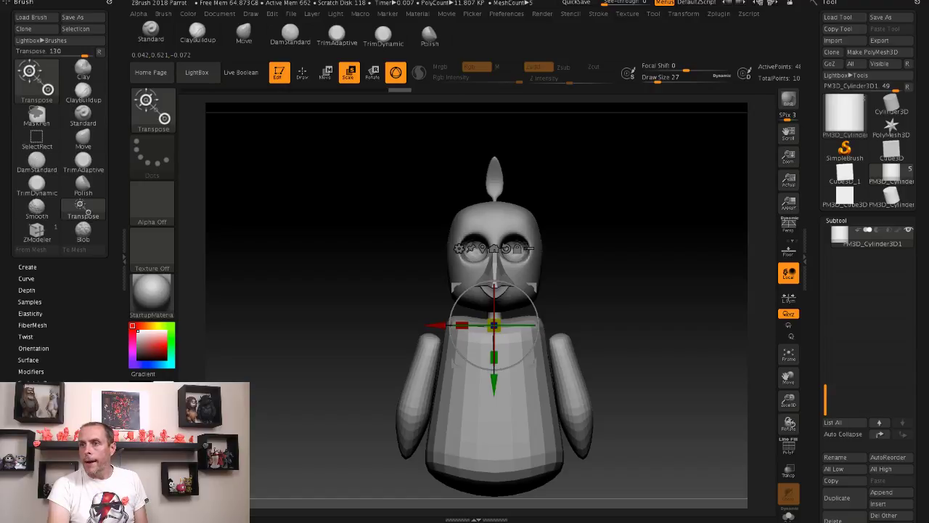
Step: Select the merged head subtool and split it into separate parts
left_click_drag(657, 218, 656, 247)
left_click(493, 182, "alt")
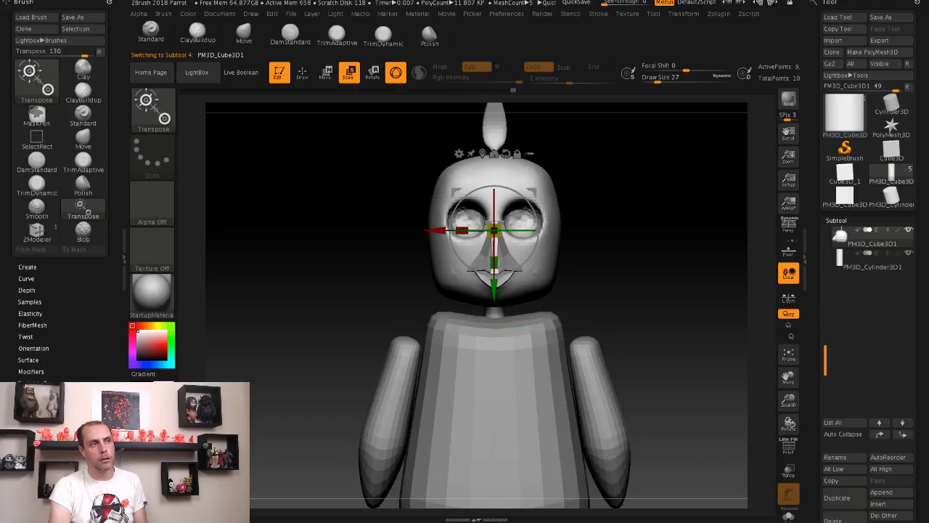
key("q")
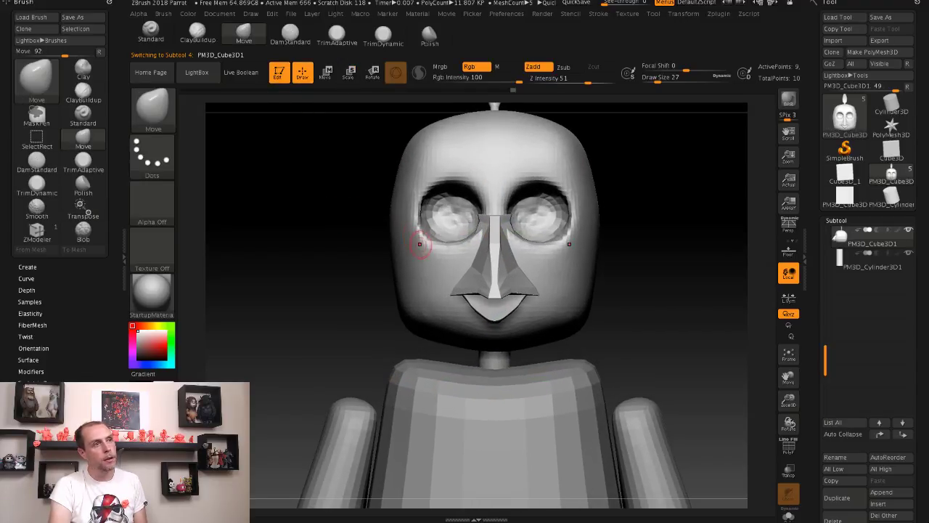
right_click_drag(424, 224, 497, 243)
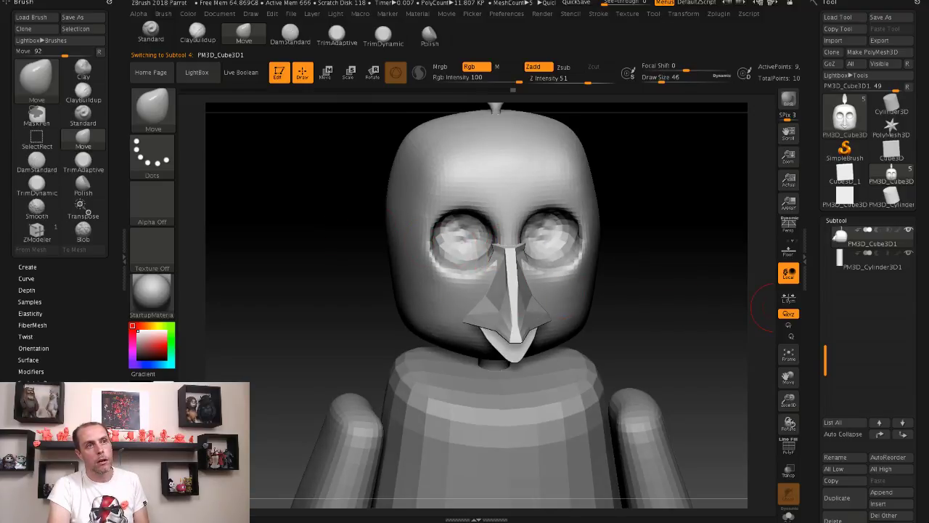
left_click(836, 219)
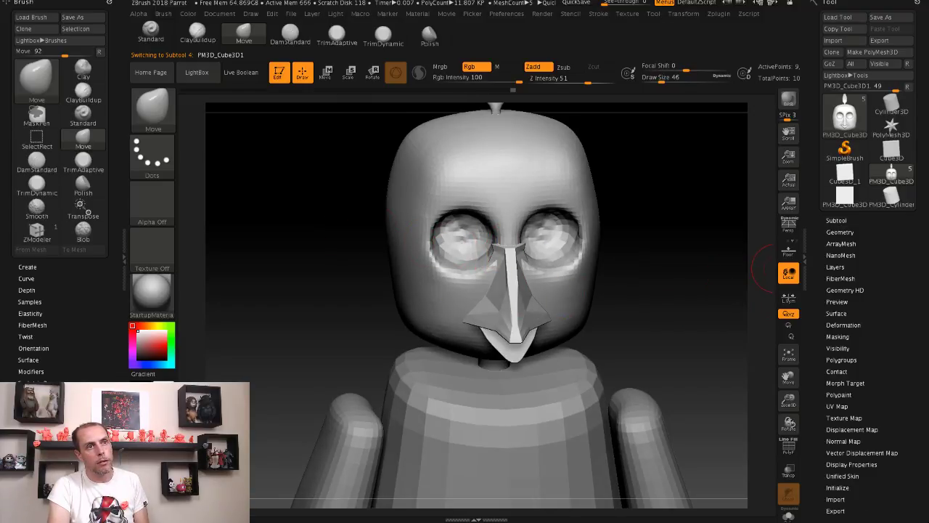
left_click(839, 231)
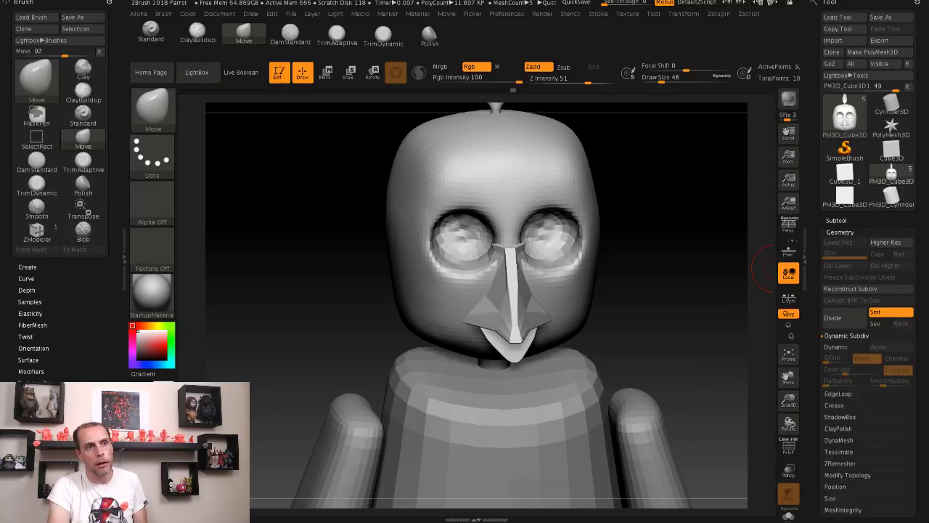
left_click(836, 220)
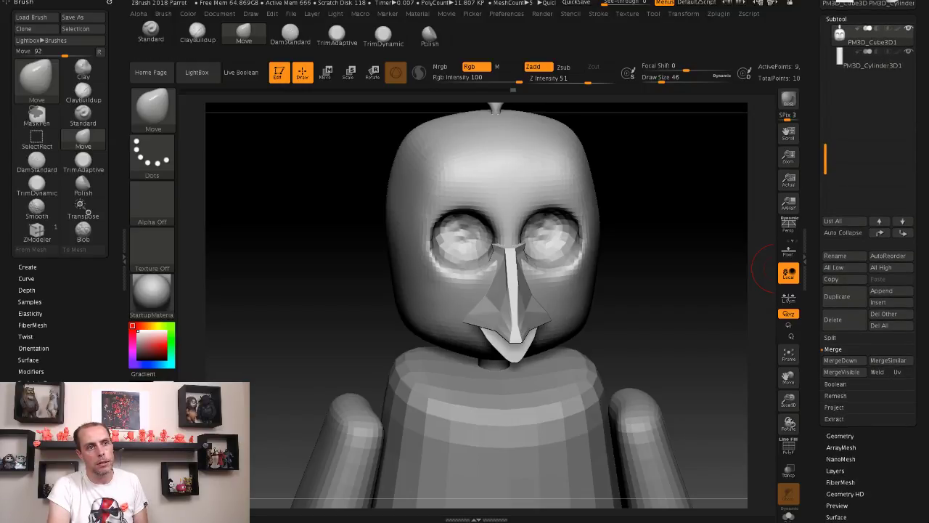
left_click(830, 337)
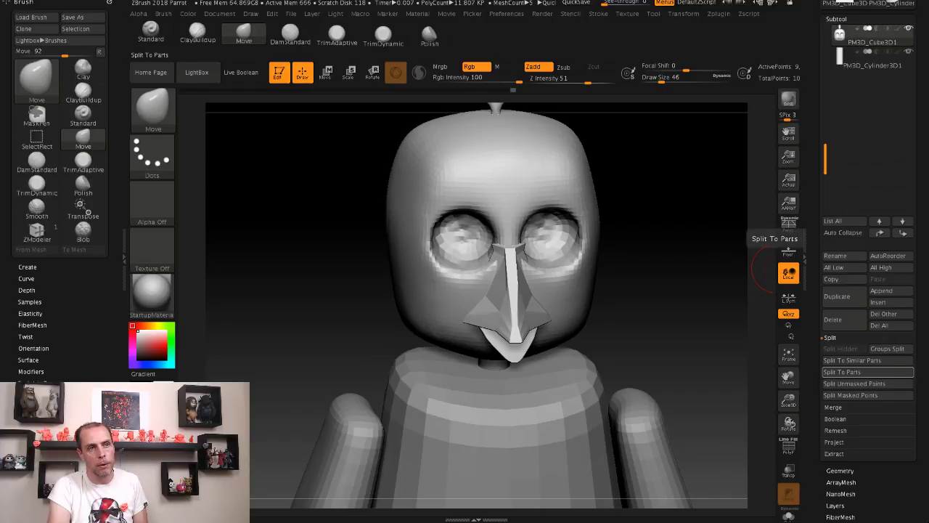
left_click_drag(765, 269, 759, 344)
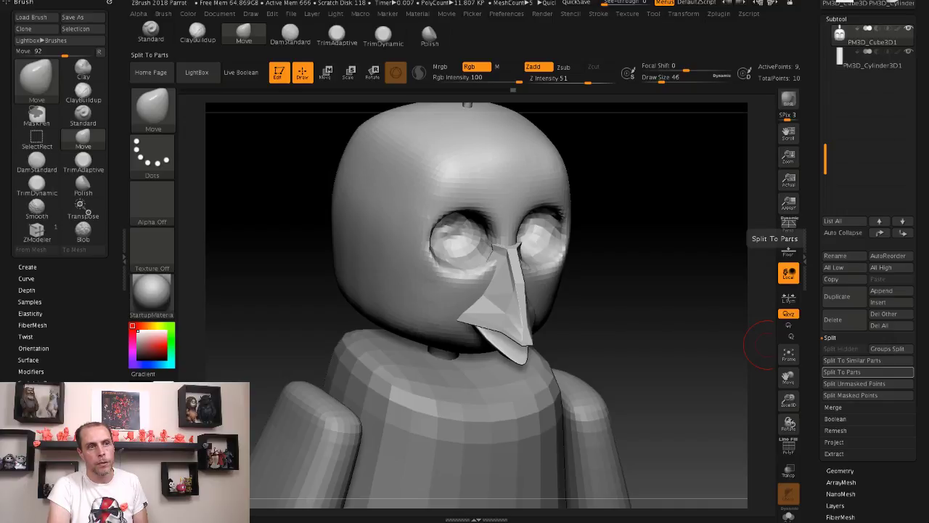
left_click(842, 371)
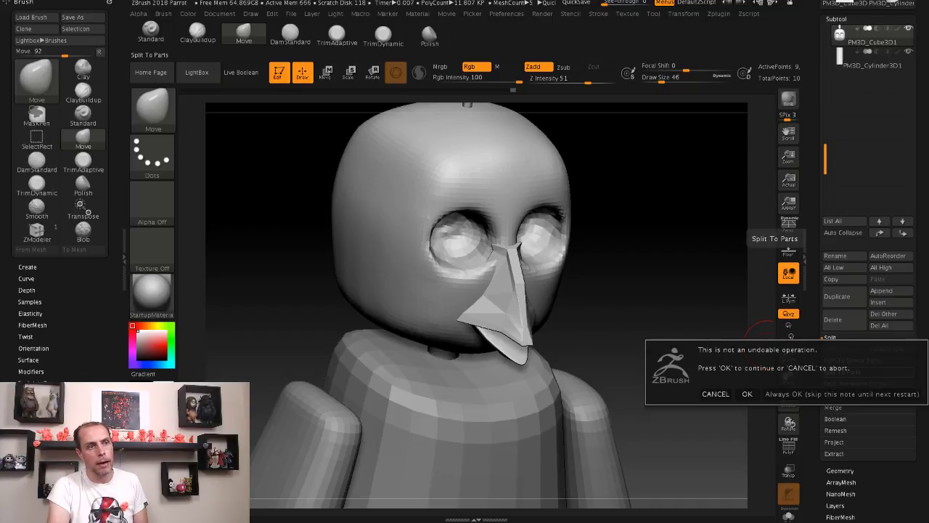
left_click(746, 394)
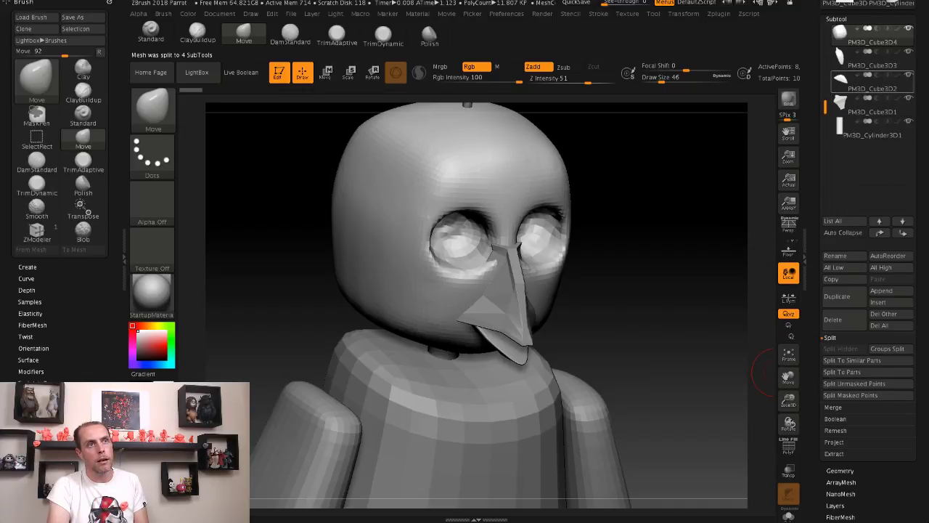
Step: Select the upper beak subtool and turn on Dynamic Subdiv for it
left_click(871, 111)
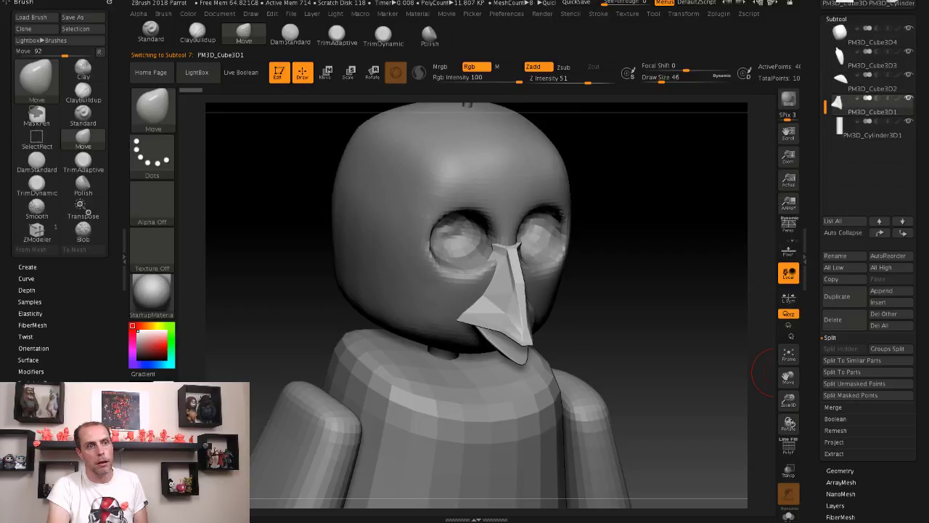
left_click(840, 470)
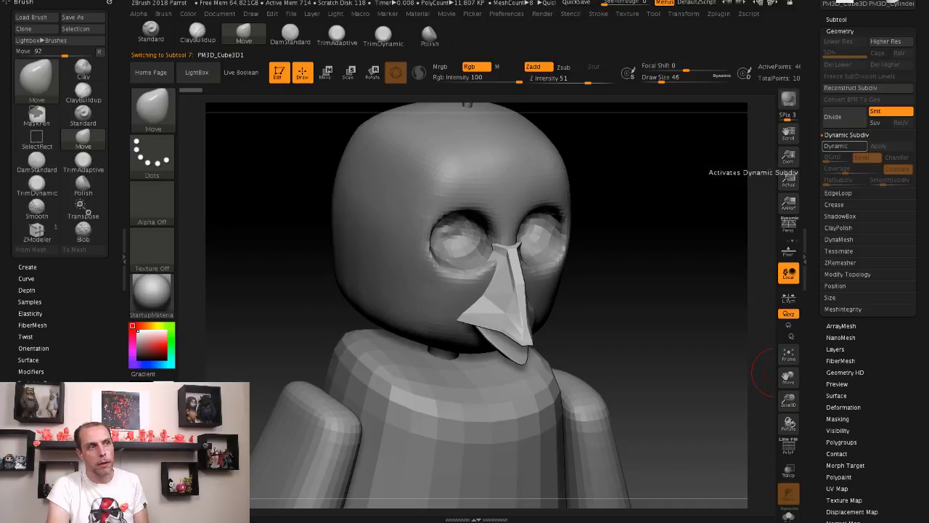
left_click(842, 146)
scroll(868, 261, "up", 3)
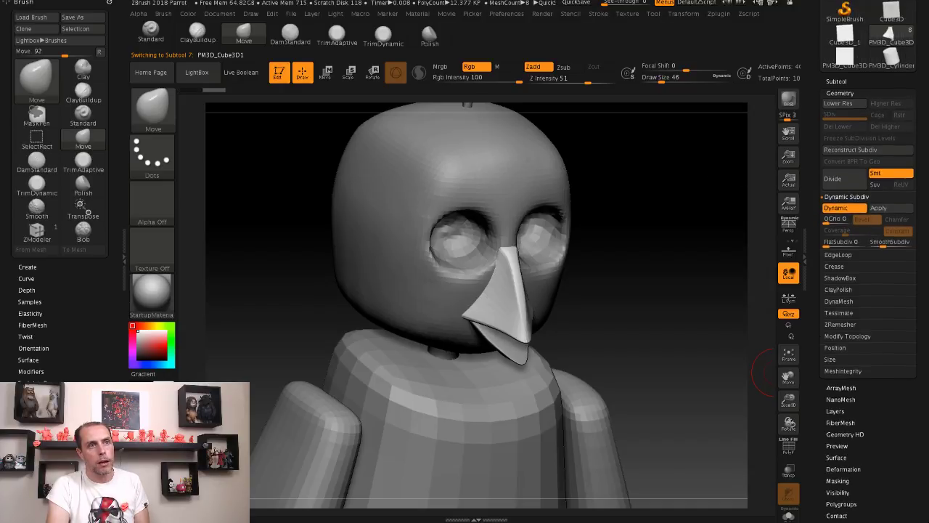
Step: Turn on Dynamic Subdiv for the lower beak and apply the subdivision to both beak halves
left_click(836, 126)
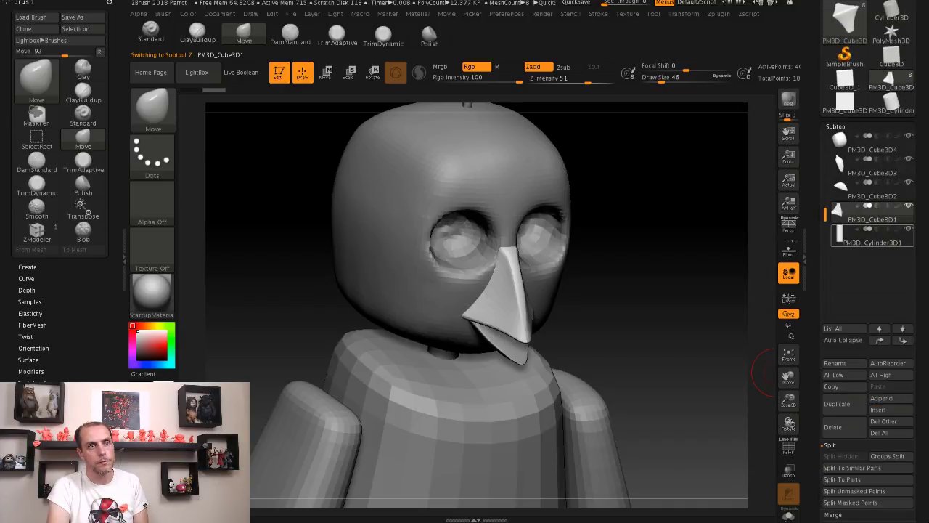
scroll(868, 290, "down", 5)
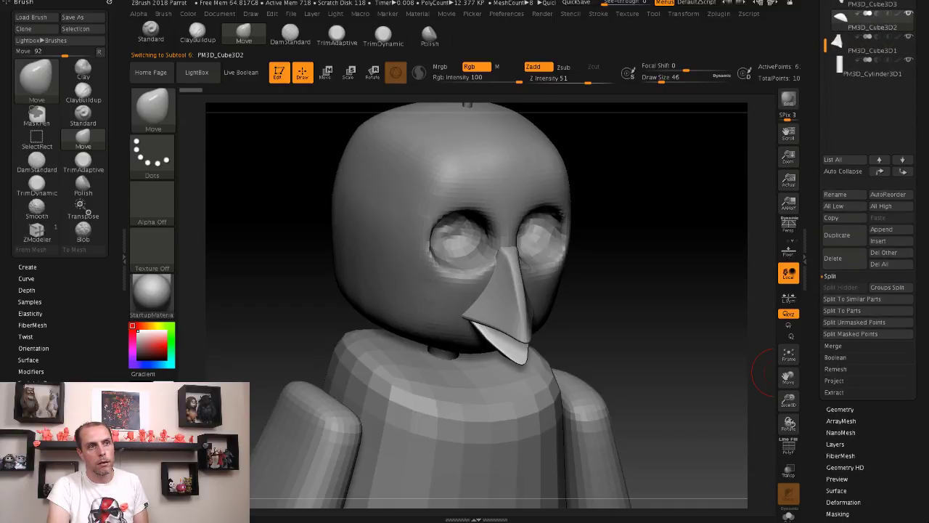
left_click(840, 409)
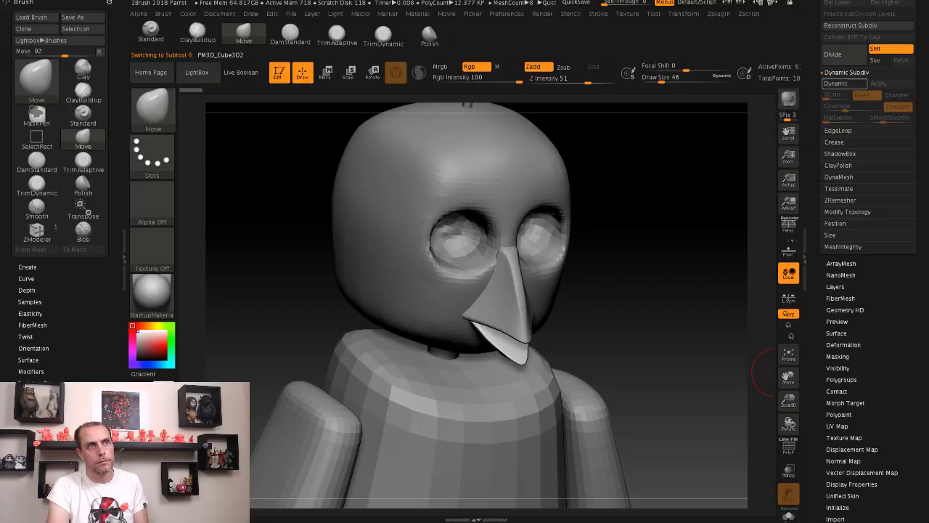
left_click(841, 84)
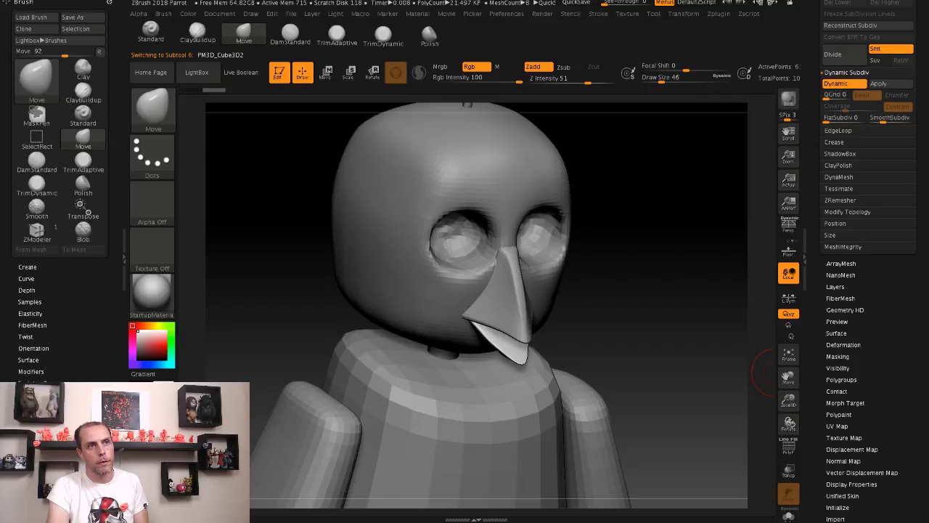
scroll(868, 262, "up", 2)
left_click(880, 112)
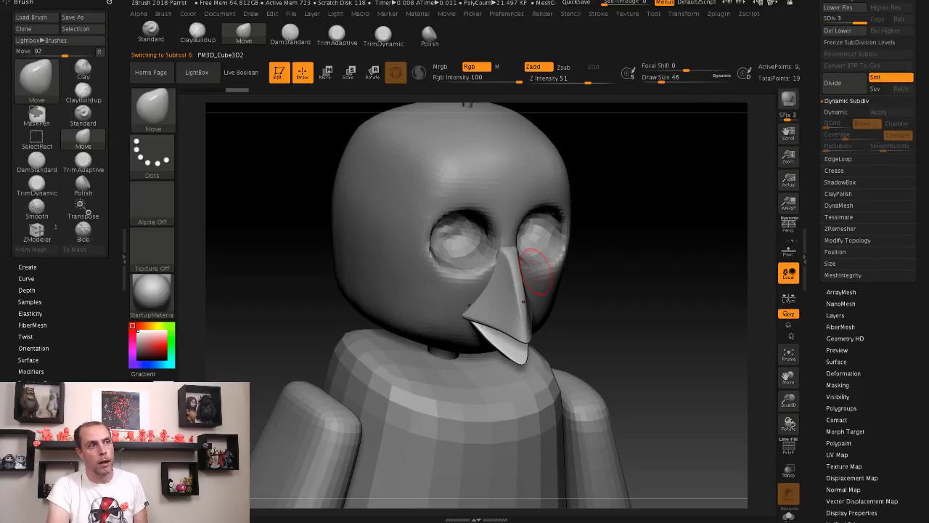
left_click(506, 283, "alt")
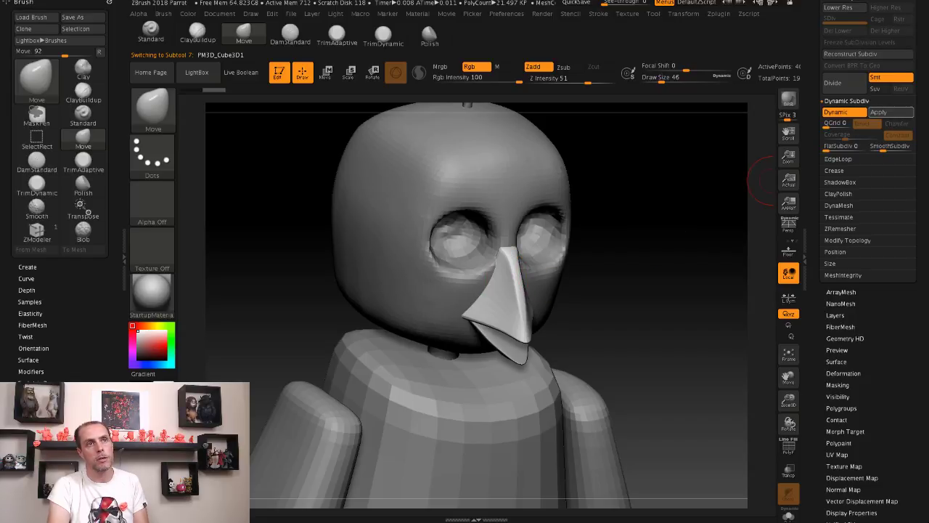
left_click_drag(607, 269, 555, 268)
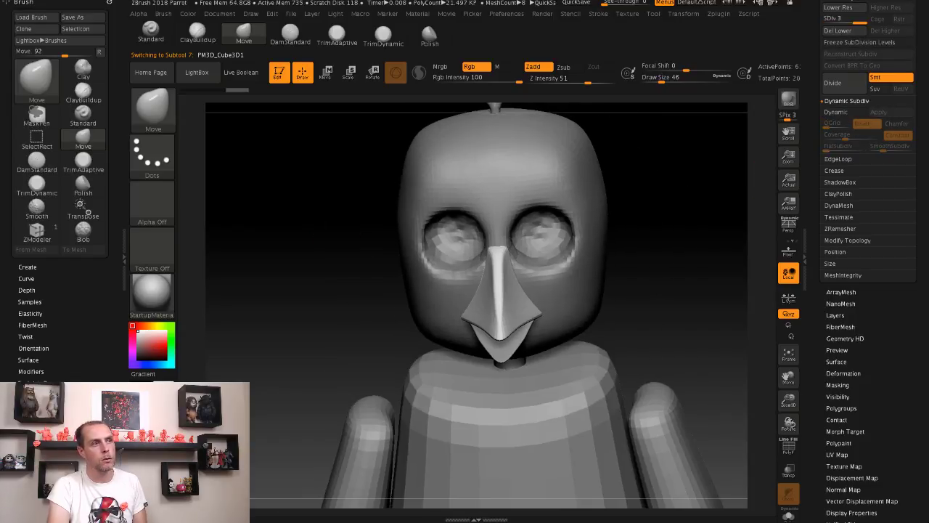
Step: Enlarge the brush draw size to 59, select the head subtool and smooth the surfaces of both eyes
right_click_drag(315, 214, 297, 109, "ctrl")
key("b")
key("c")
key("b")
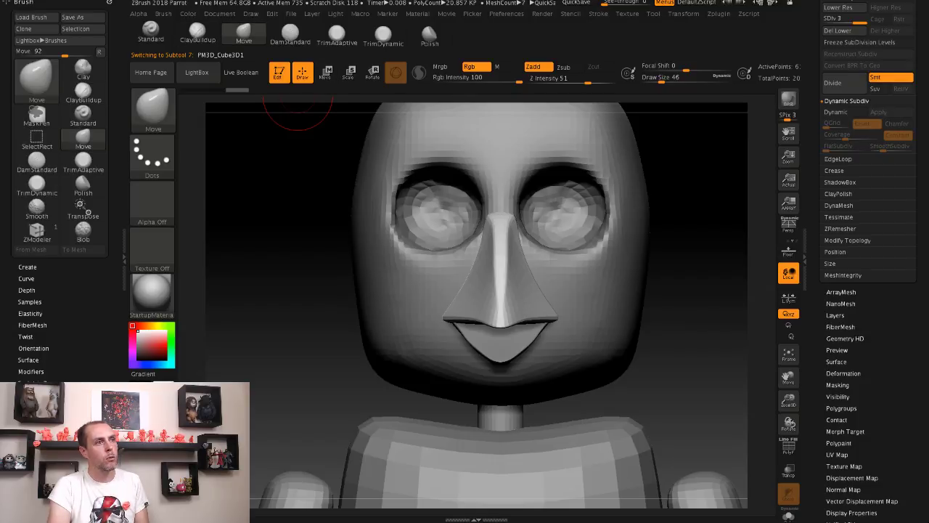
key("bracketright")
key("bracketright")
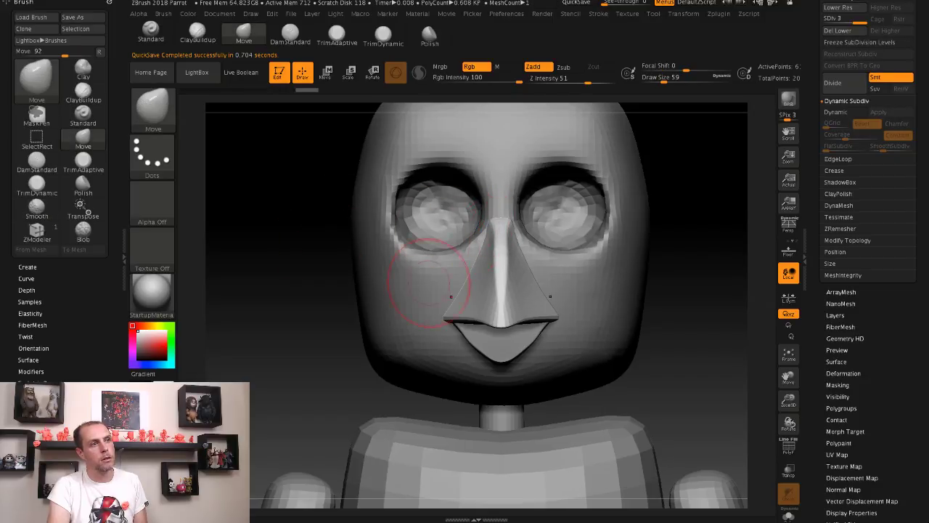
left_click_drag(308, 241, 419, 286)
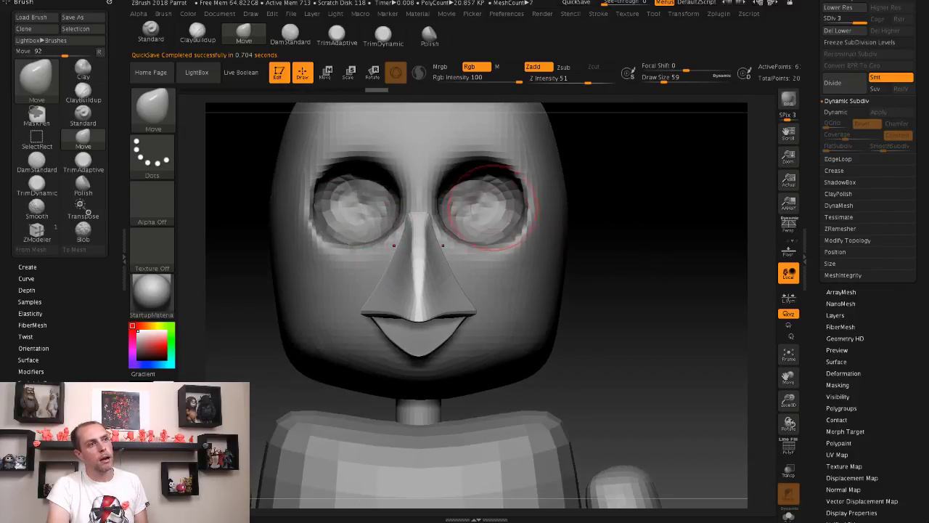
left_click(522, 216, "alt")
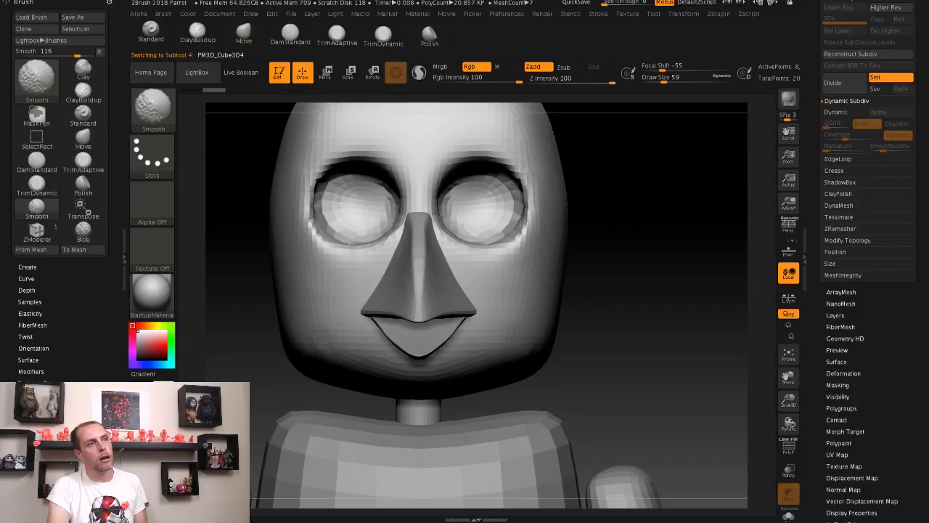
mouse_move(663, 232)
left_mouse_down("alt")
mouse_move(611, 207)
mouse_move(658, 260)
left_mouse_up("alt")
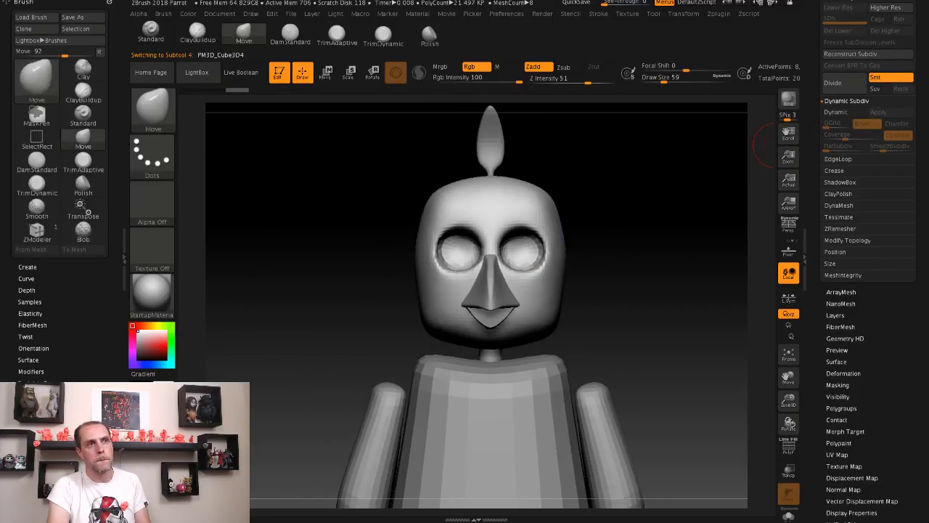
Step: Create a polymesh from the Sphere3D primitive
scroll(867, 146, "up", 5)
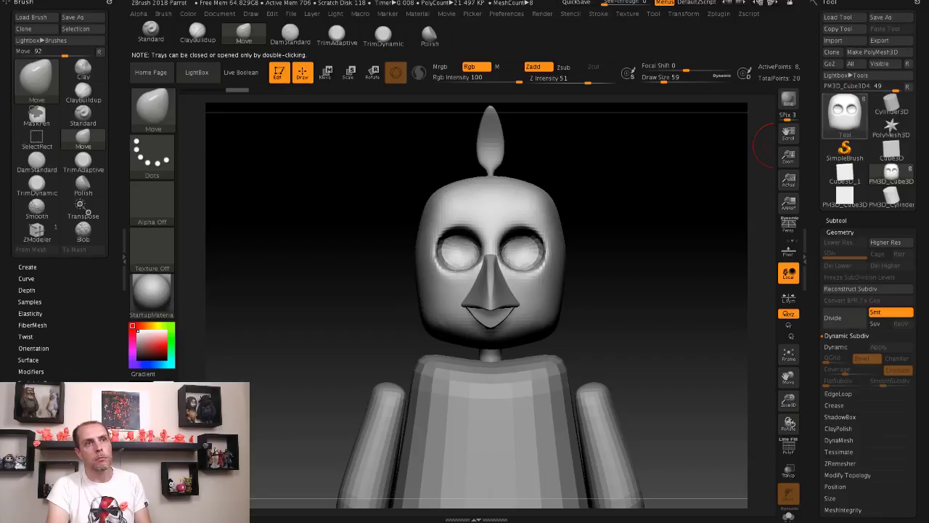
left_click(891, 105)
left_click(844, 115)
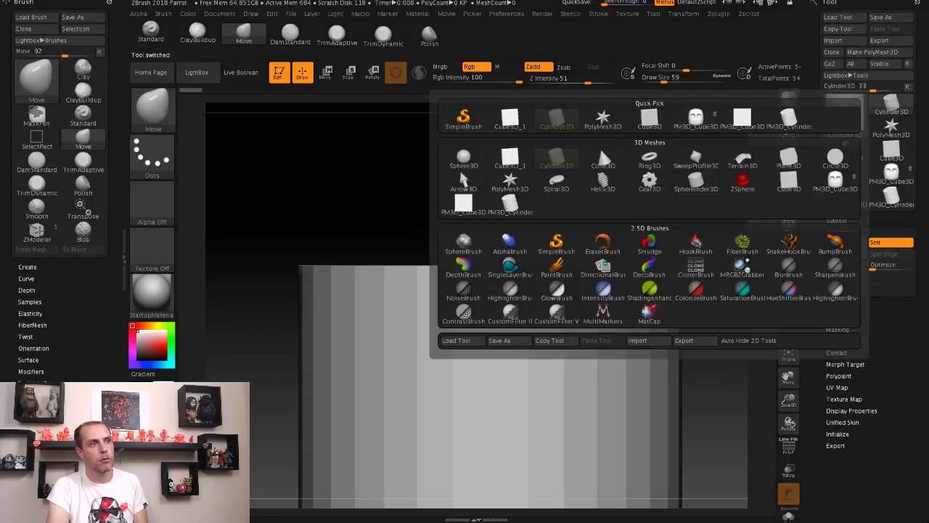
left_click(463, 159)
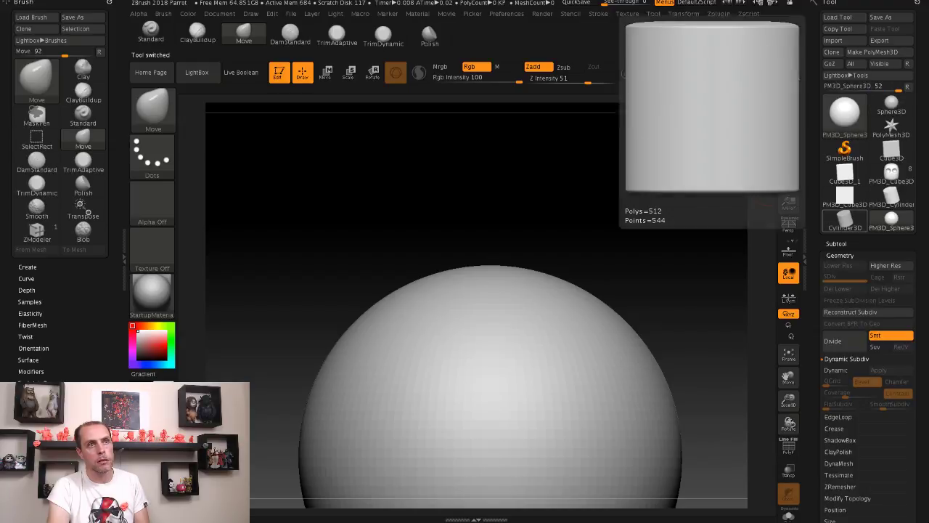
Step: Return to the parrot model and append the polymesh sphere as a new subtool
left_click(891, 175)
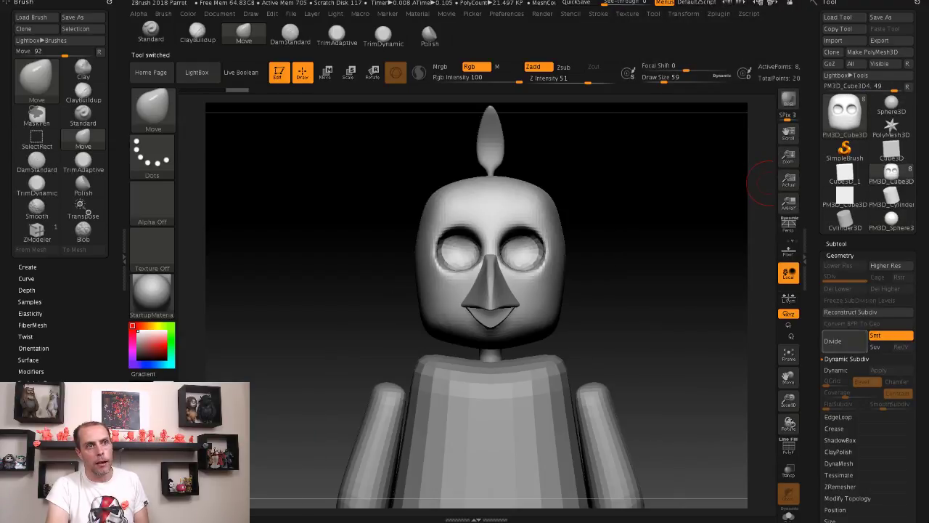
left_click(836, 243)
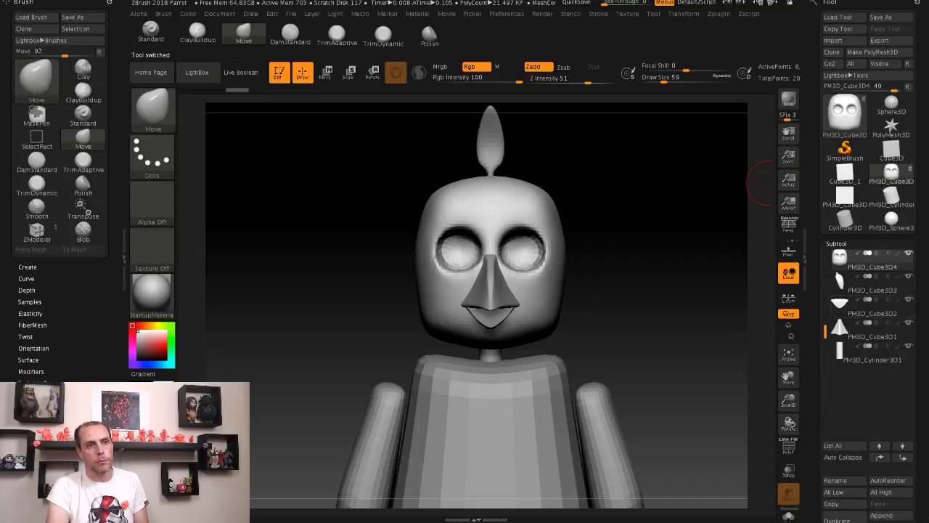
left_click(881, 515)
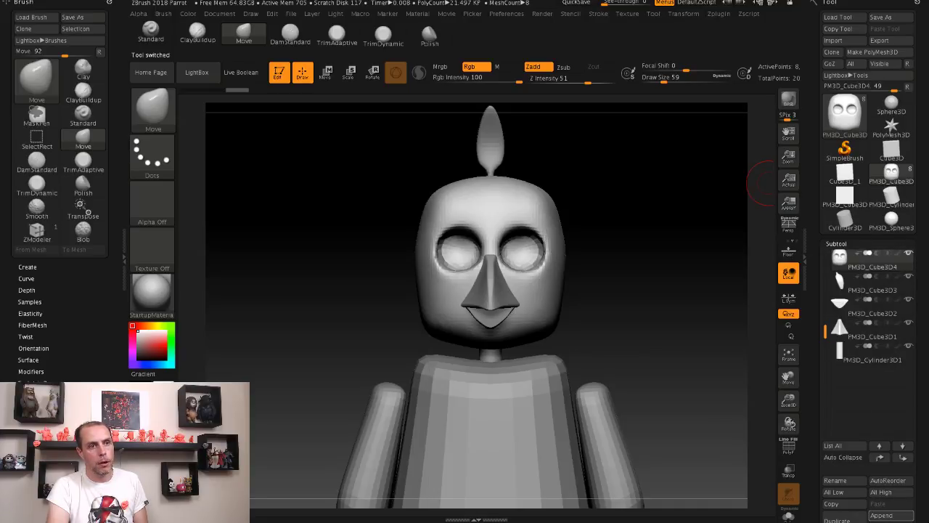
left_click(881, 514)
left_click(463, 337)
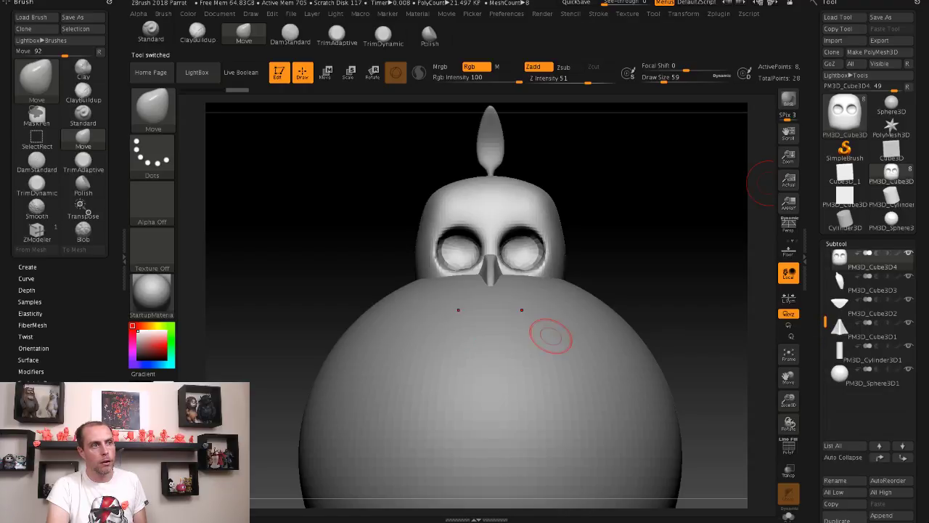
Step: Select the appended sphere, move it up to the head and scale it down uniformly by about 0.27
left_click(594, 326, "alt")
key("w")
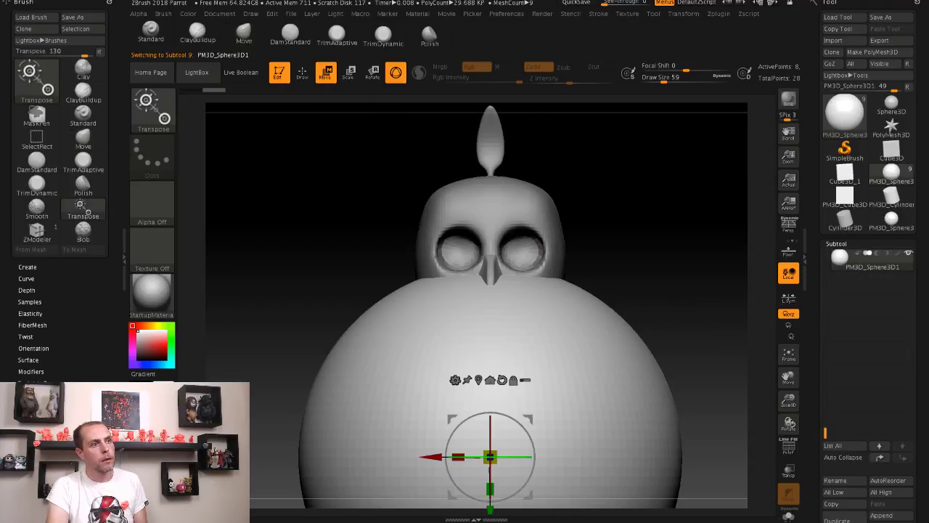
left_click_drag(490, 506, 489, 344)
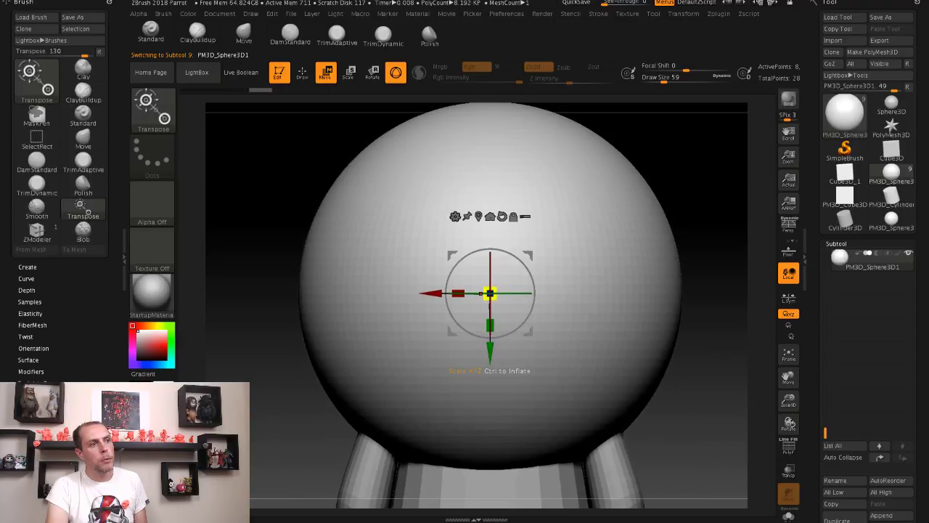
left_click_drag(489, 293, 471, 330)
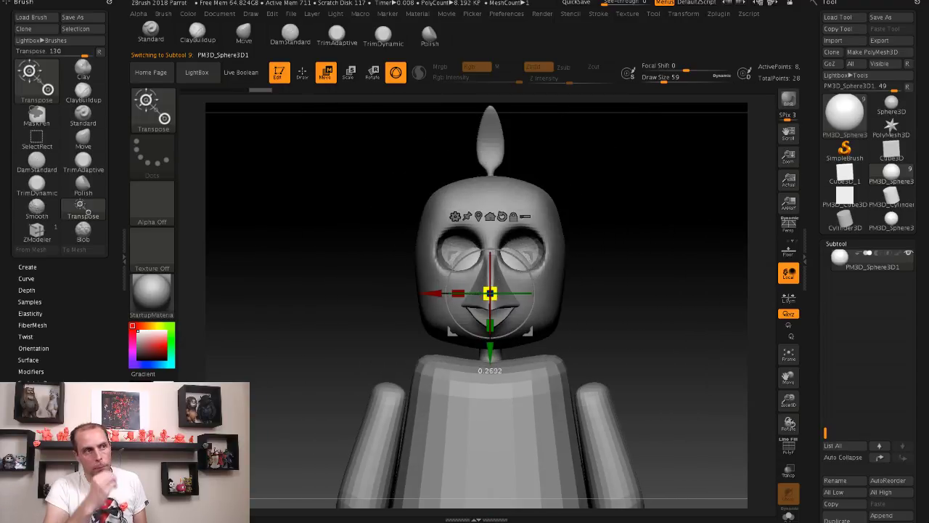
Step: Move the sphere forward, up and sideways so it sits inside the head's right-hand eye socket as seen from the front
left_click_drag(653, 326, 544, 328)
left_click_drag(489, 293, 430, 293)
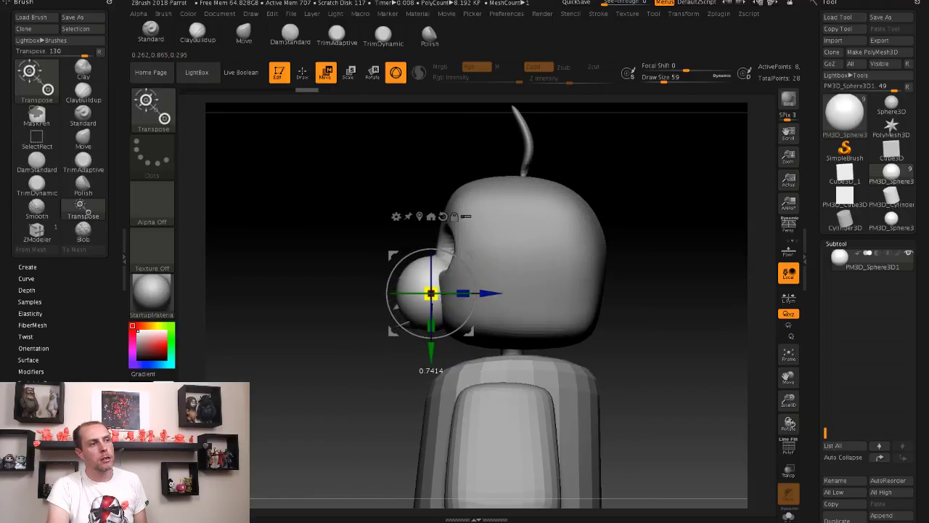
left_click_drag(581, 293, 690, 294, "shift")
left_click_drag(431, 351, 580, 309)
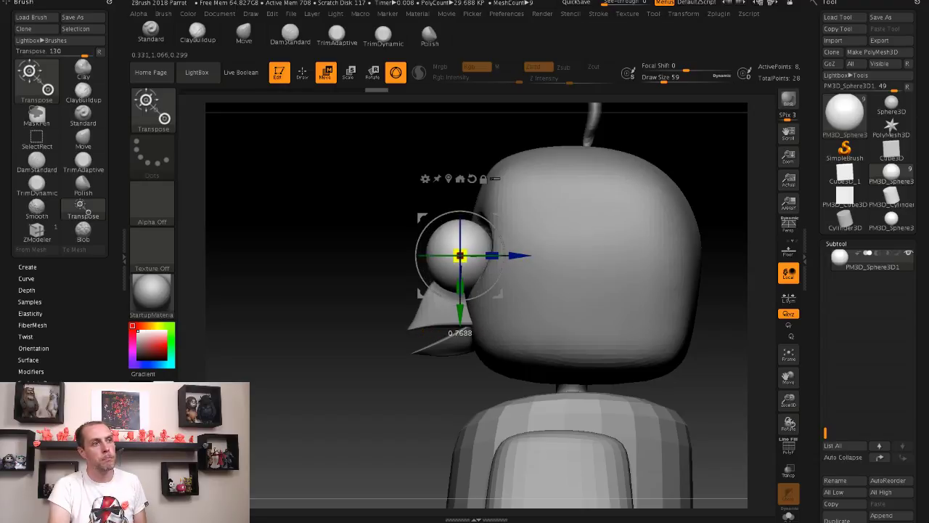
left_click_drag(508, 312, 457, 255)
left_click_drag(491, 308, 501, 276)
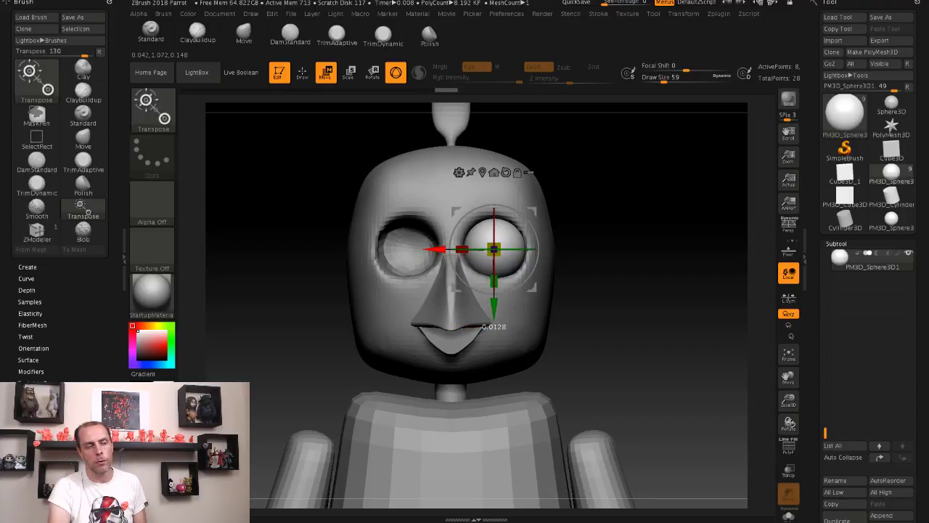
left_click_drag(517, 285, 496, 325)
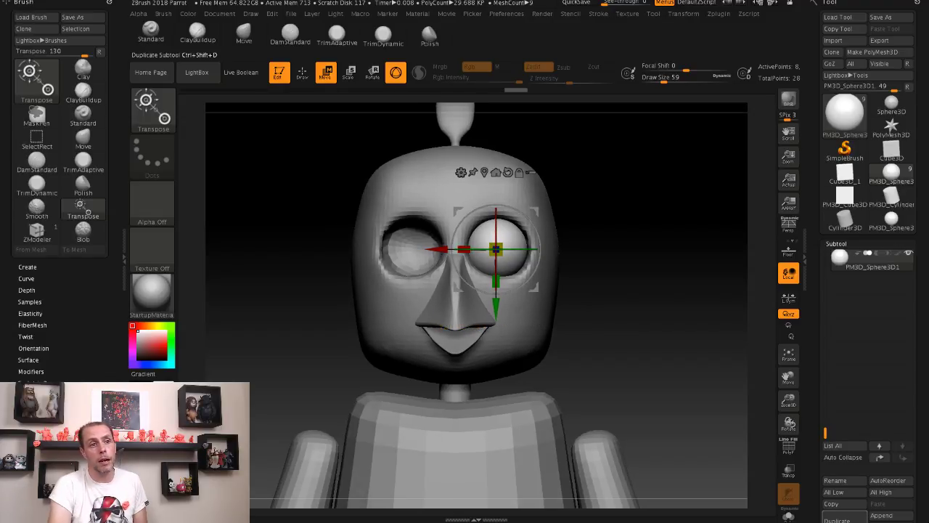
Step: Duplicate the eyeball sphere and move the copy sideways into the opposite eye socket
left_click(836, 519)
left_click_drag(496, 319, 411, 319)
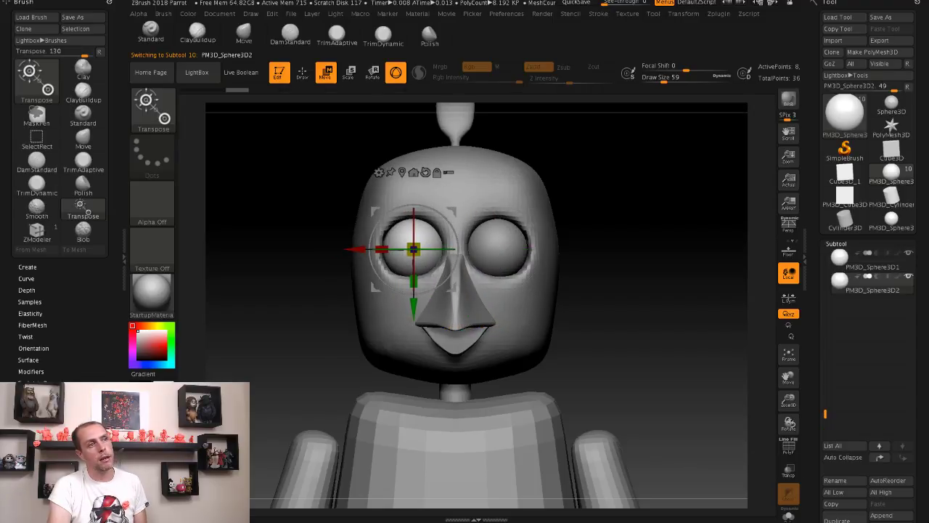
key("p")
left_click_drag(653, 290, 588, 290)
mouse_move(588, 291)
right_mouse_down("ctrl")
mouse_move(588, 265)
mouse_move(587, 297)
mouse_move(537, 290)
mouse_move(584, 287)
right_mouse_up("ctrl")
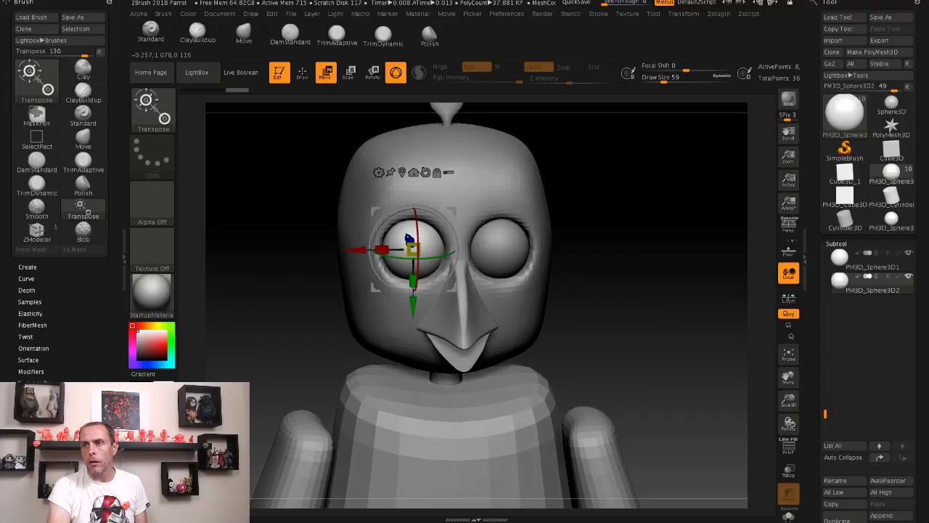
key("q")
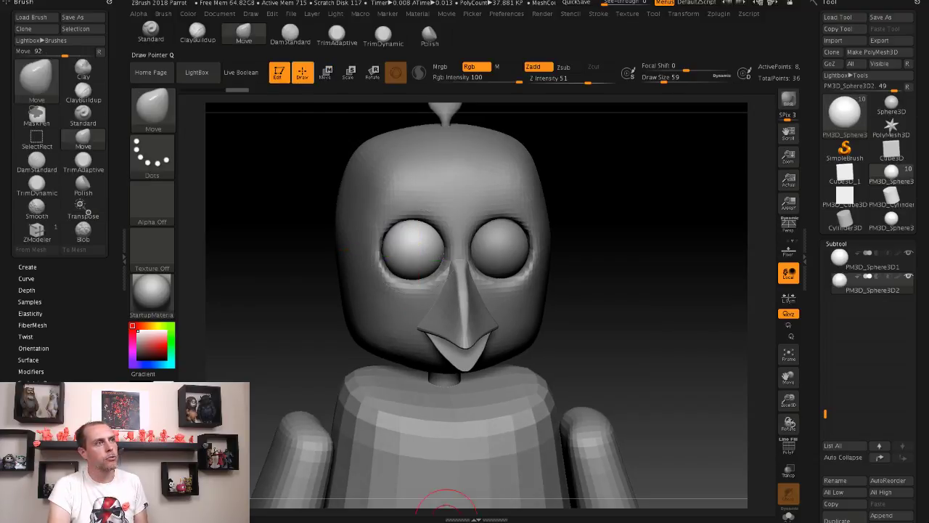
right_click_drag(719, 251, 769, 246)
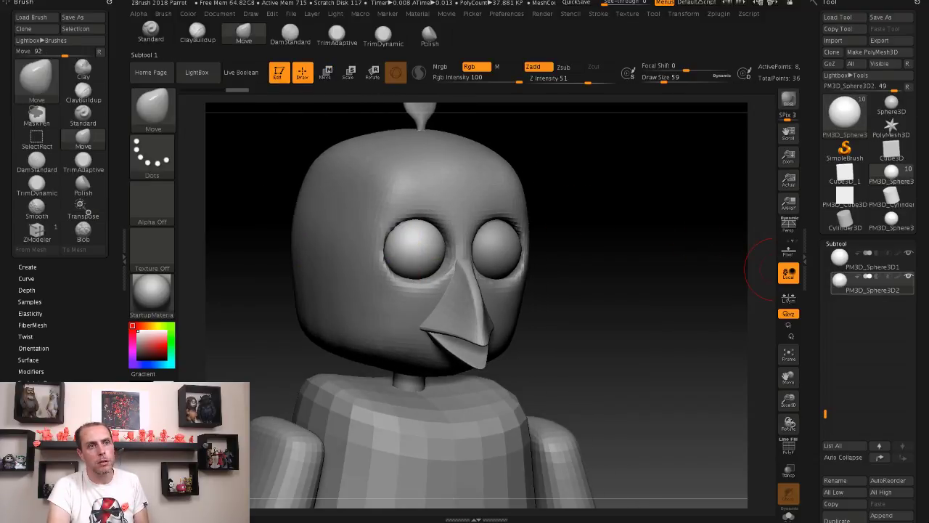
Step: Hide every subtool except the original eyeball sphere, PM3D_Sphere3D1, and make that sphere the active subtool
key("Up")
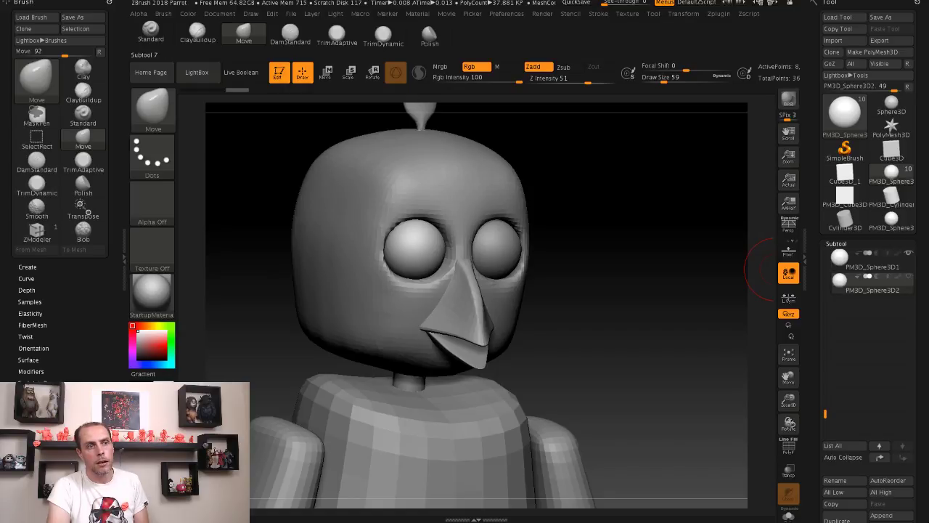
key("ctrl+z")
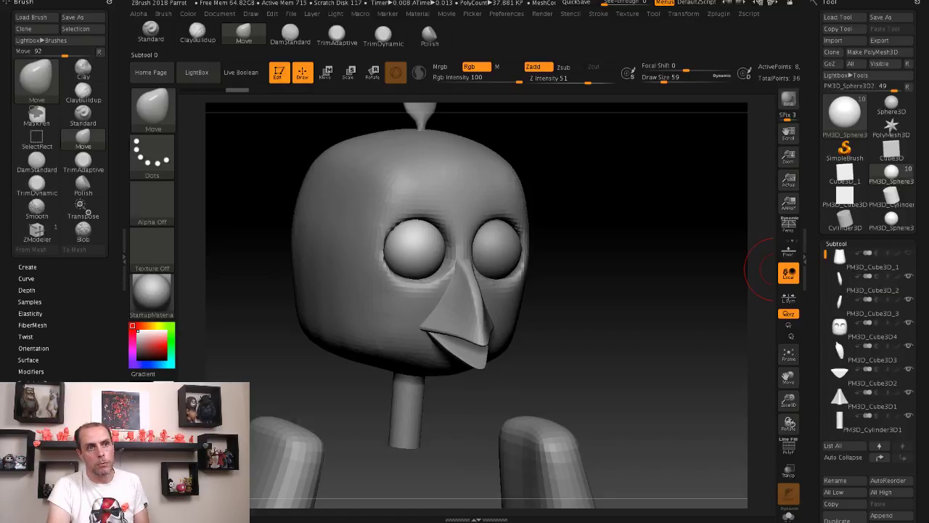
key("ctrl+z")
key("ctrl+z")
key("ctrl+z")
key("ctrl+z")
key("ctrl+z")
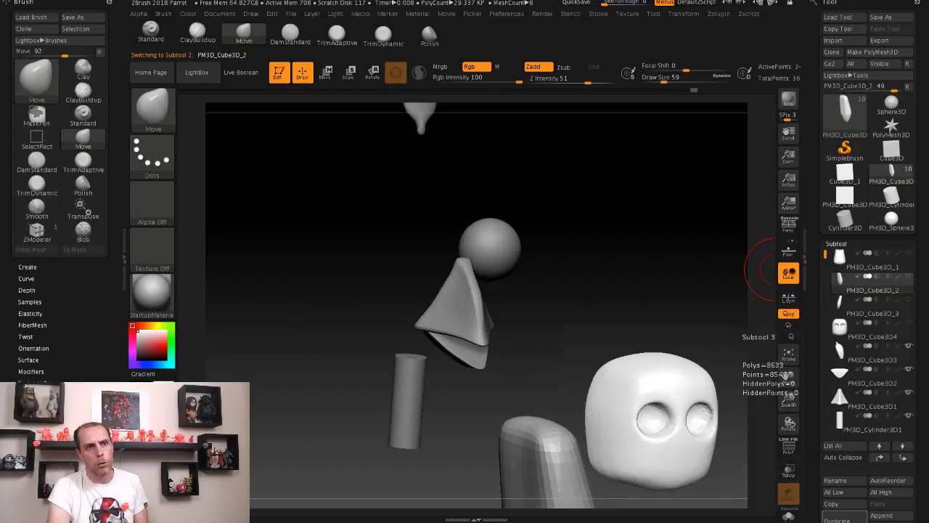
key("ctrl+z")
key("ctrl+z")
key("ctrl+z")
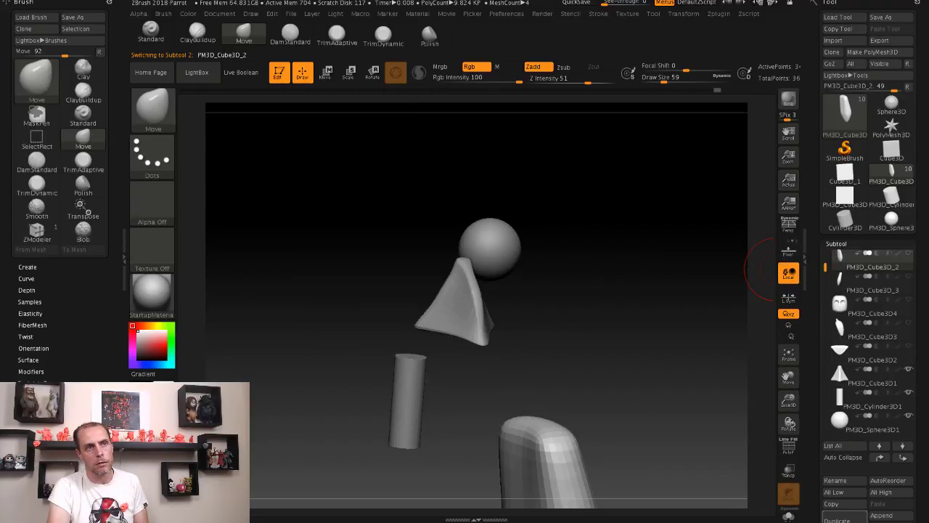
key("ctrl+z")
key("ctrl+z")
key("ctrl+z")
key("ctrl+z")
key("ctrl+z")
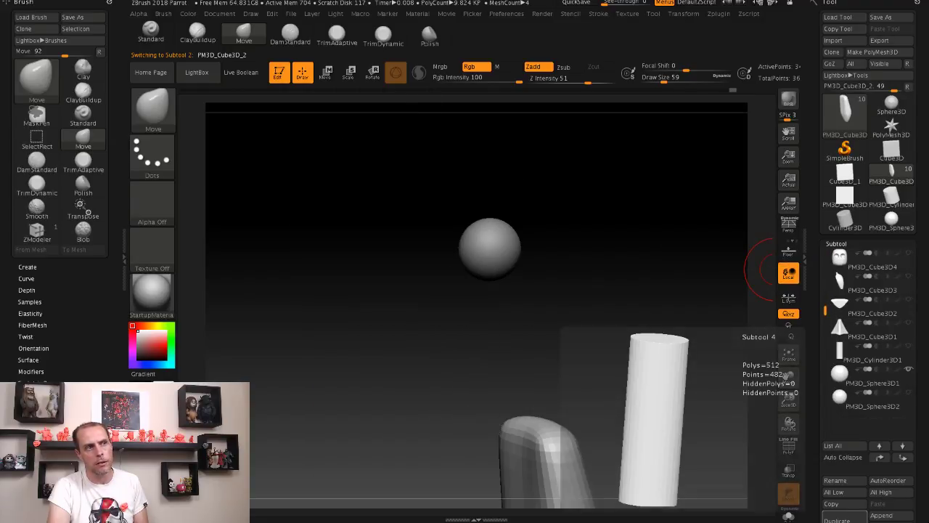
key("ctrl+z")
key("ctrl+z")
key("ctrl+z")
key("ctrl+z")
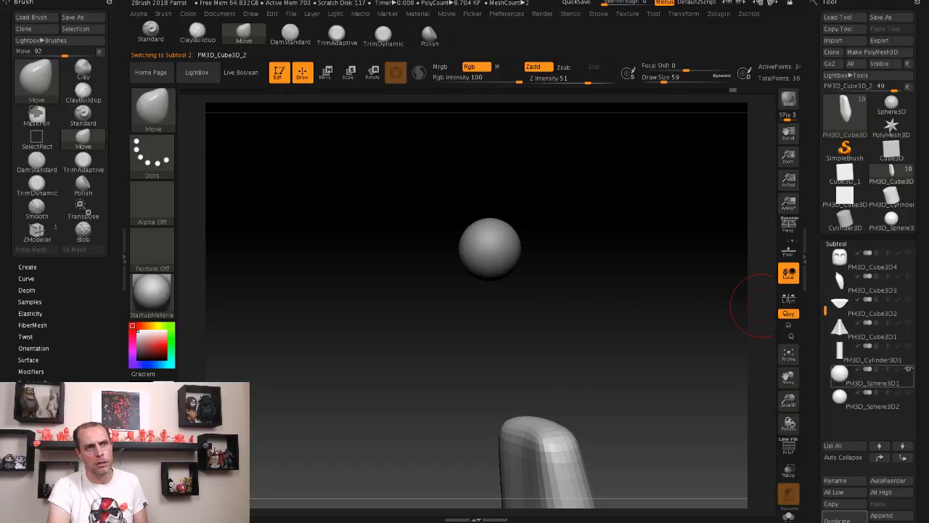
key("ctrl+z")
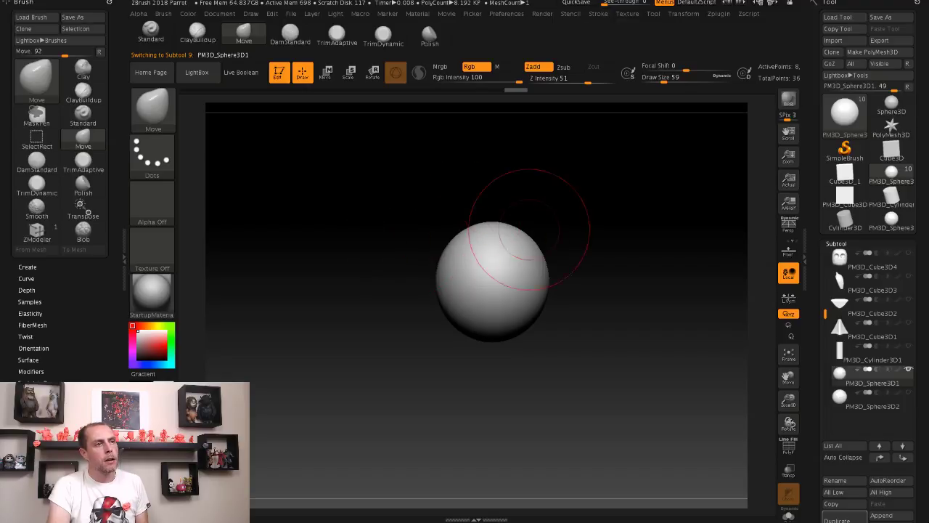
Step: Mask the upper and lower parts of the eyeball with the MaskPen Lasso stroke, leaving a wedge-shaped eye opening unmasked
key("ctrl")
left_click(152, 156)
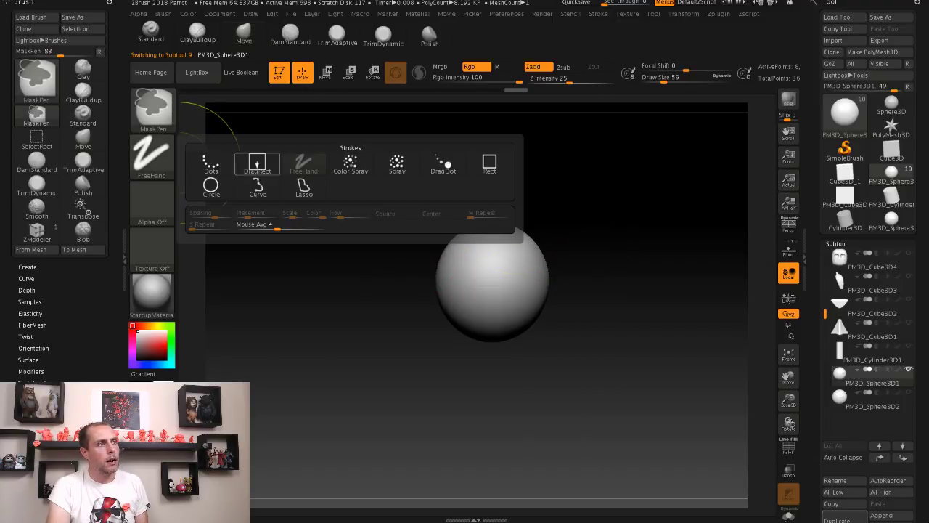
left_click(303, 187)
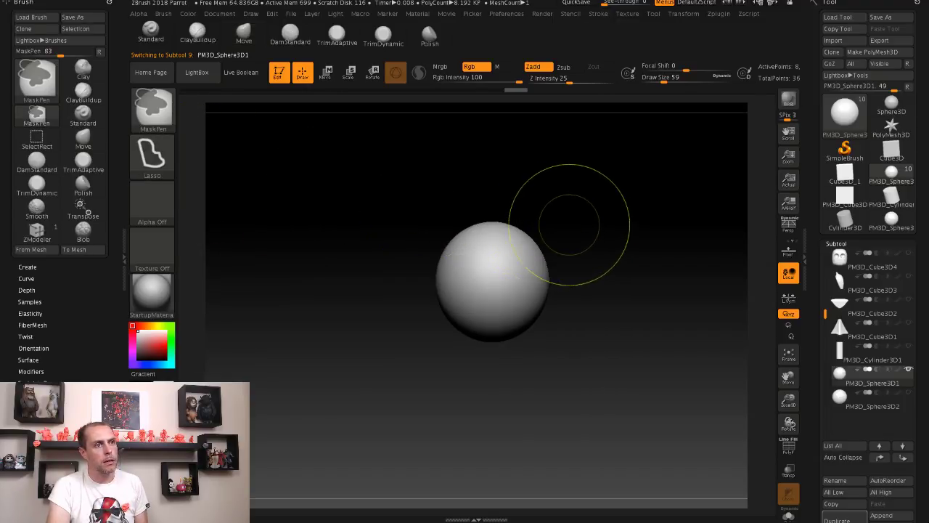
mouse_move(568, 224)
left_mouse_down("ctrl")
mouse_move(417, 236)
mouse_move(400, 211)
left_mouse_up("ctrl")
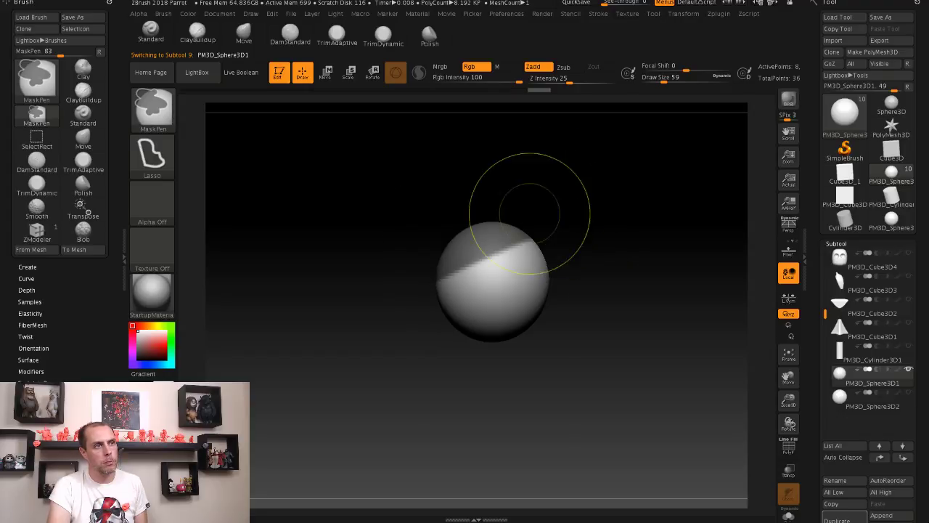
mouse_move(444, 277)
left_mouse_down("ctrl")
mouse_move(380, 276)
mouse_move(395, 298)
mouse_move(375, 281)
mouse_move(385, 276)
left_mouse_up("ctrl")
key("b")
key("m")
key("v")
key("shift")
key("ctrl")
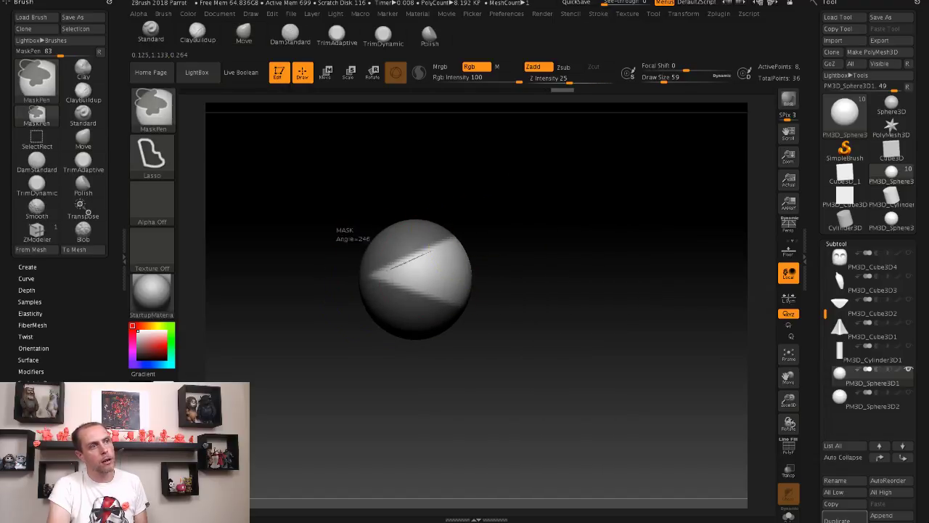
left_click_drag(337, 241, 601, 218)
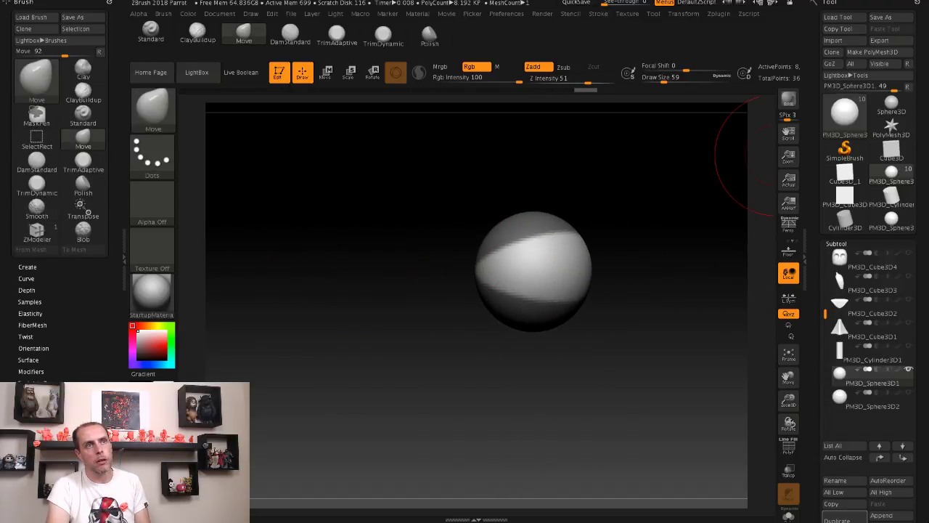
Step: Extract the masked eyelid areas with Double off and a thickness of 0.00458, and accept the new mesh
scroll(828, 312, "down", 5)
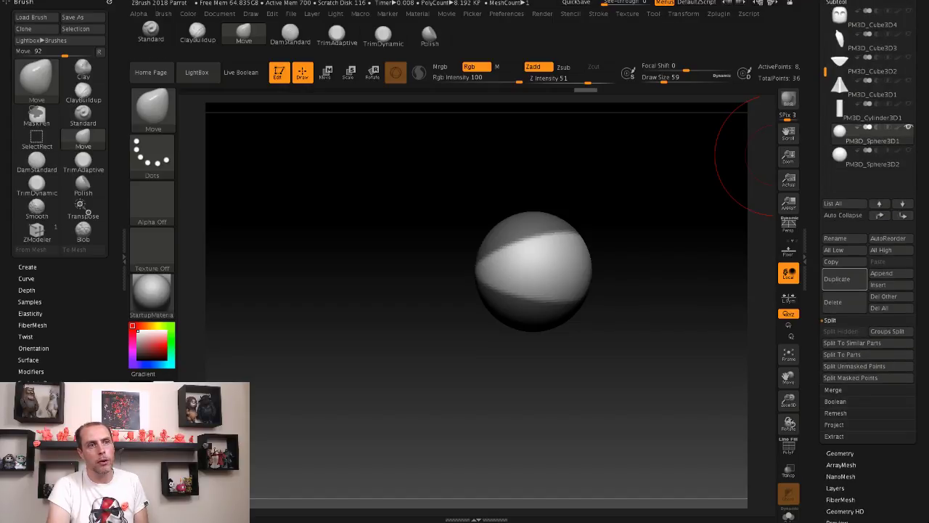
scroll(867, 290, "down", 3)
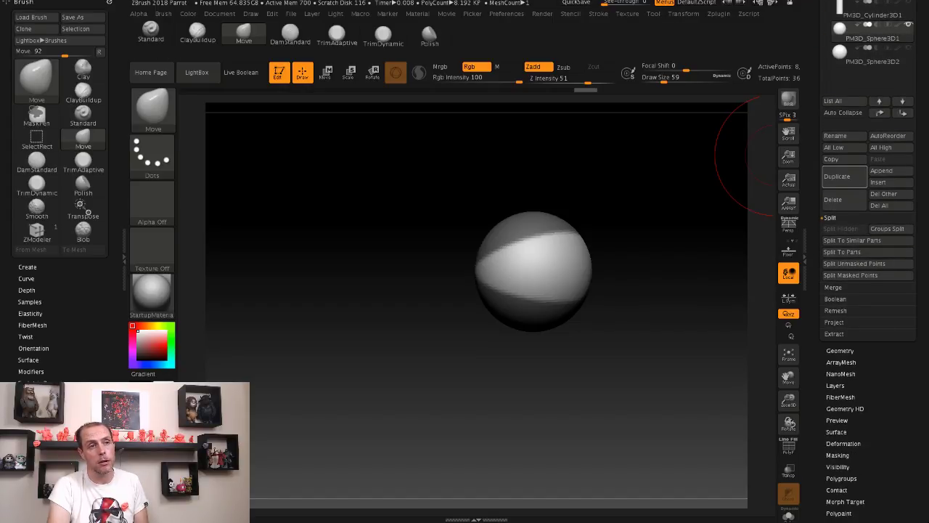
left_click(834, 333)
left_click(856, 310)
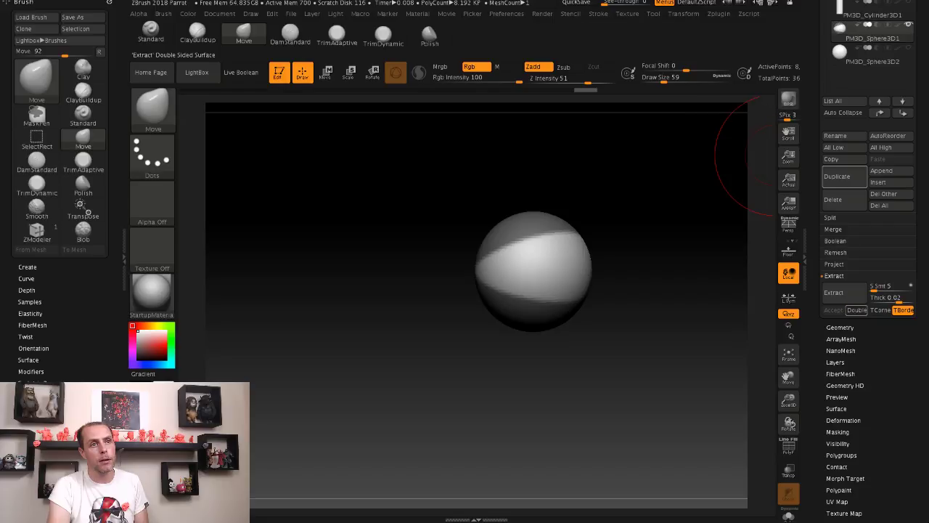
left_click(833, 292)
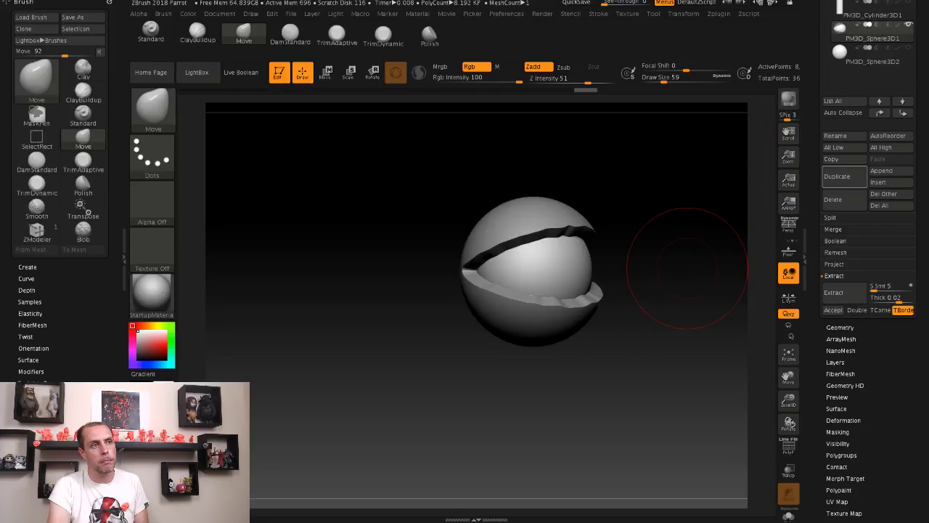
left_click(885, 296)
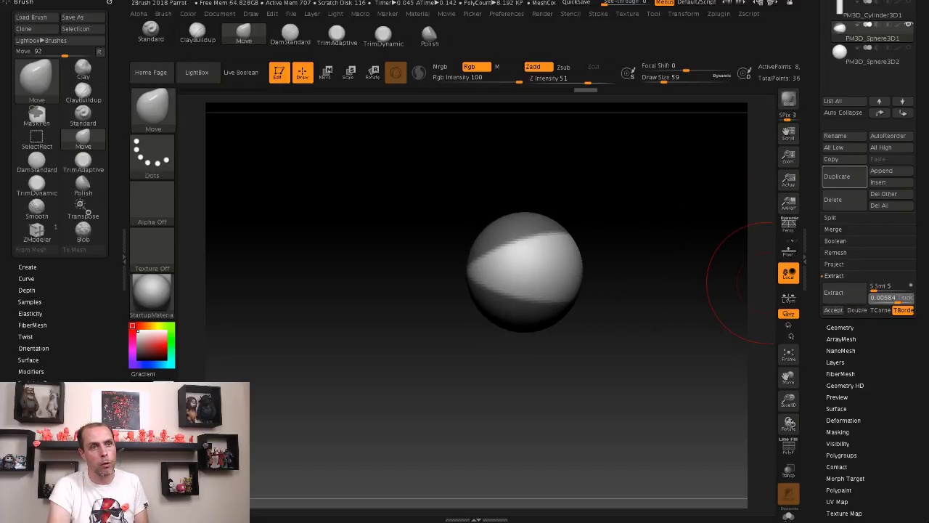
type("0.00458")
left_click(835, 291)
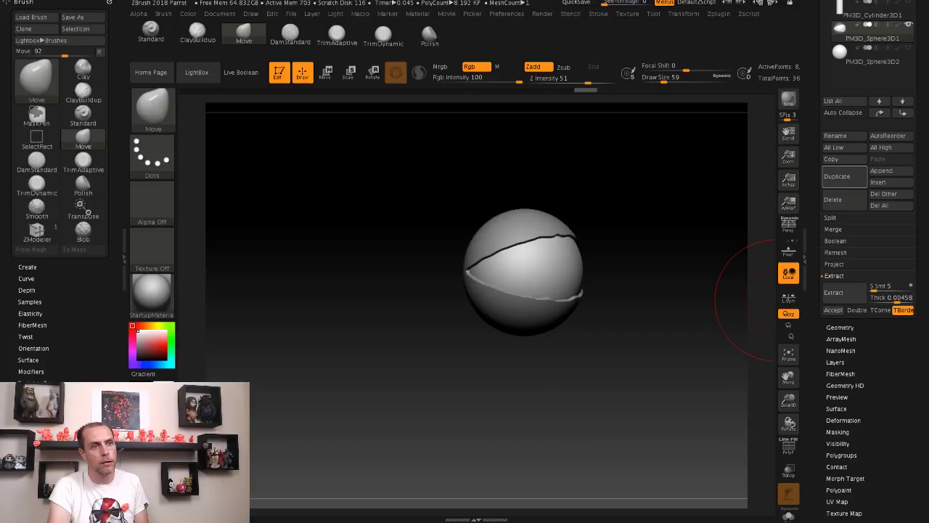
left_click(833, 310)
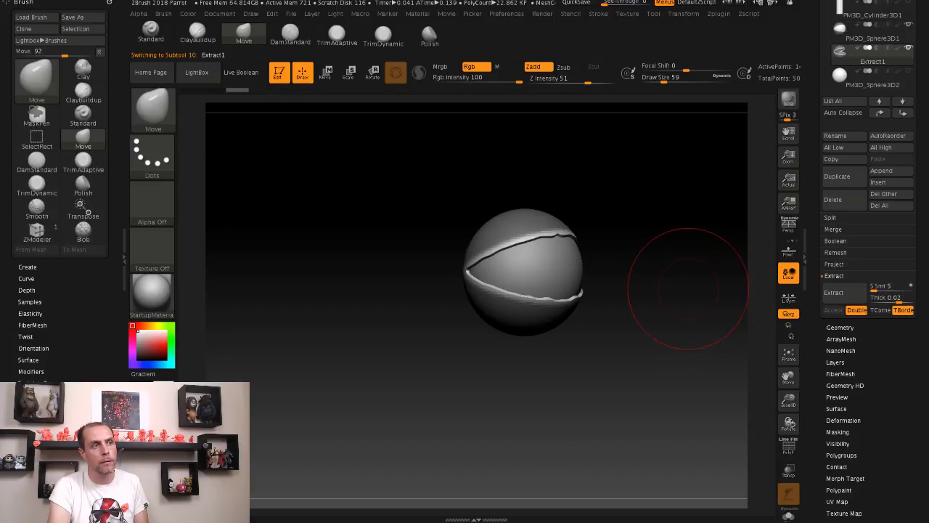
Step: Smooth the jagged edges of the extracted eyelids with the Polish By Features deformation
left_click_drag(688, 288, 704, 293)
scroll(867, 291, "down", 3)
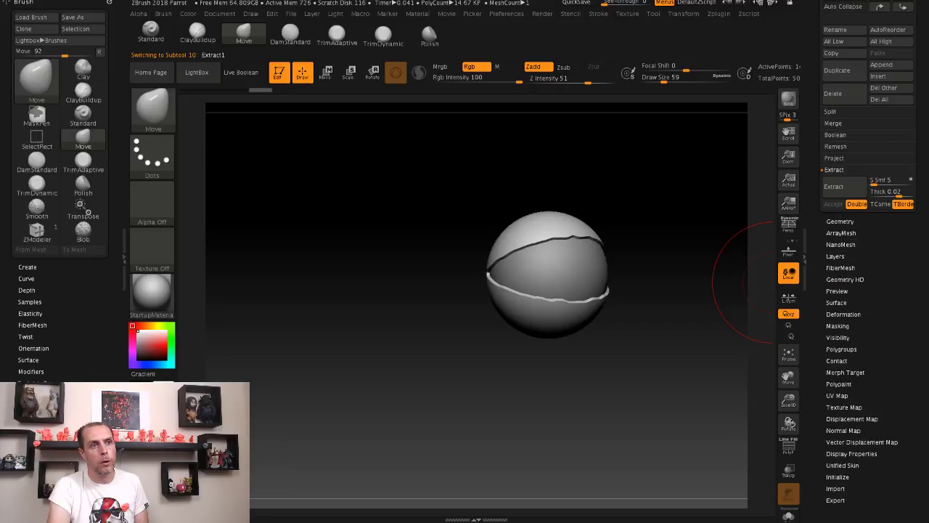
left_click(843, 314)
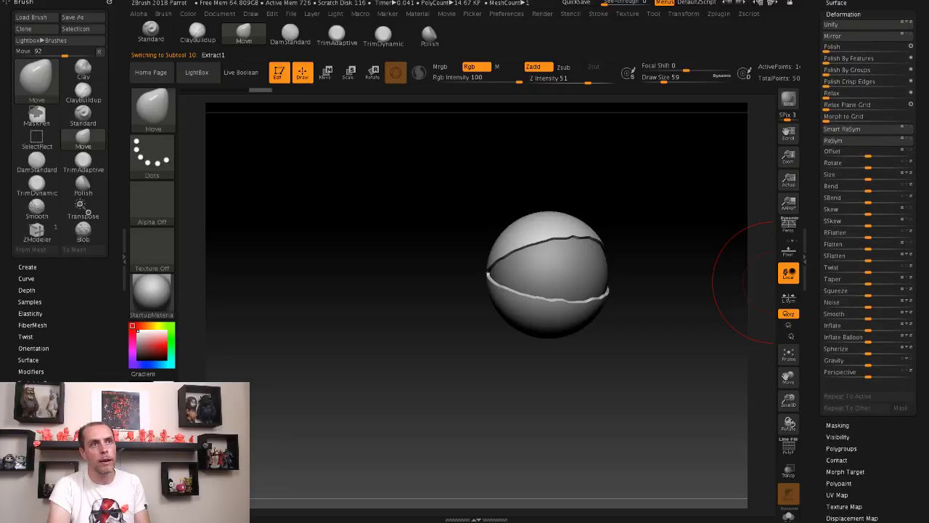
left_click_drag(827, 63, 874, 63)
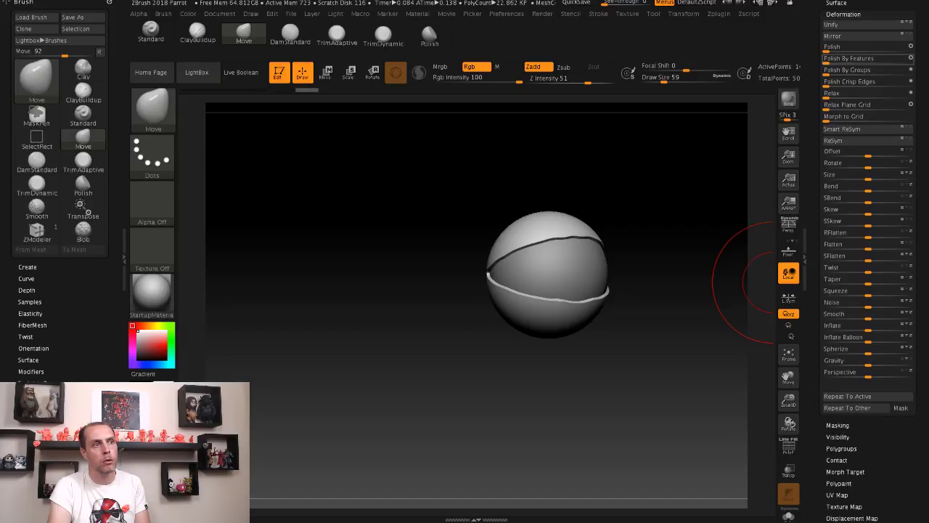
mouse_move(771, 281)
left_mouse_down()
mouse_move(733, 218)
mouse_move(691, 176)
mouse_move(748, 163)
left_mouse_up()
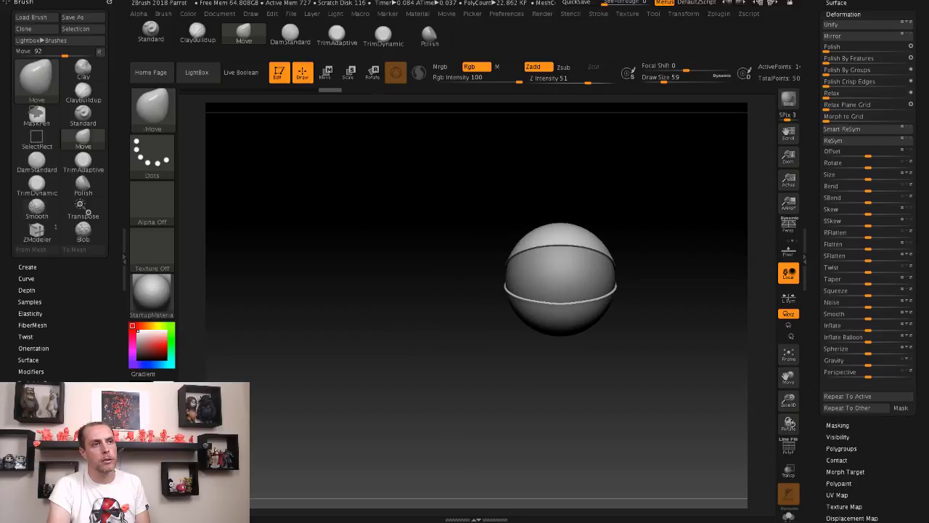
Step: Make the hidden head, beak and body subtools visible again around the eyeball and its extracted eyelids
scroll(867, 218, "up", 10)
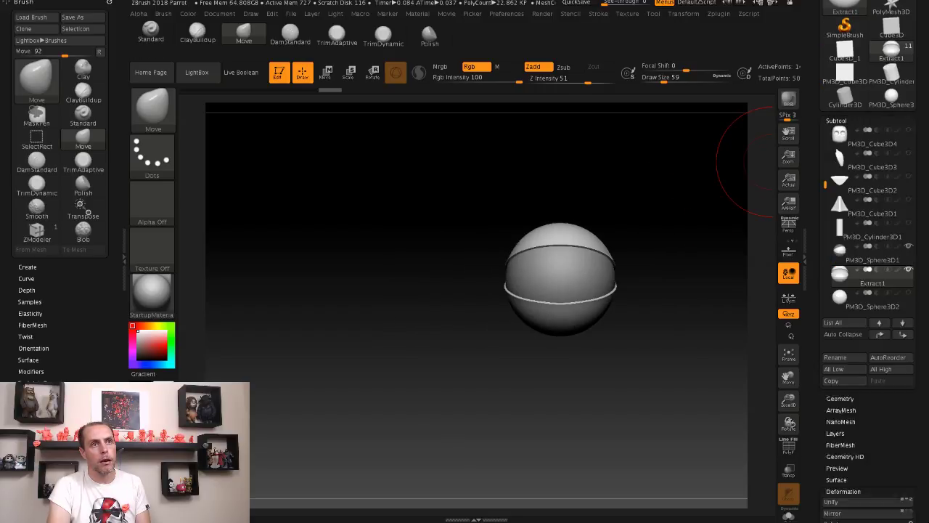
left_click(870, 232)
left_click(908, 199)
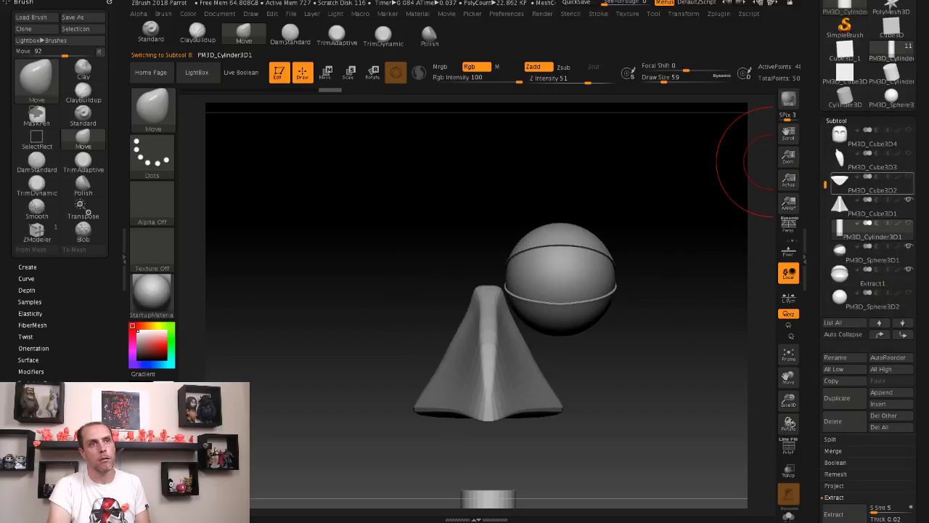
left_click(908, 176)
left_click(908, 129)
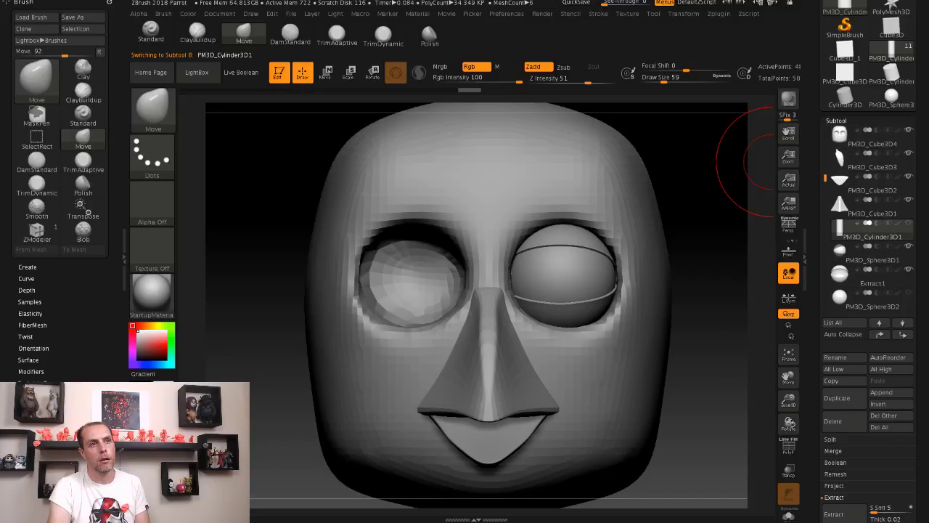
scroll(871, 217, "up", 3)
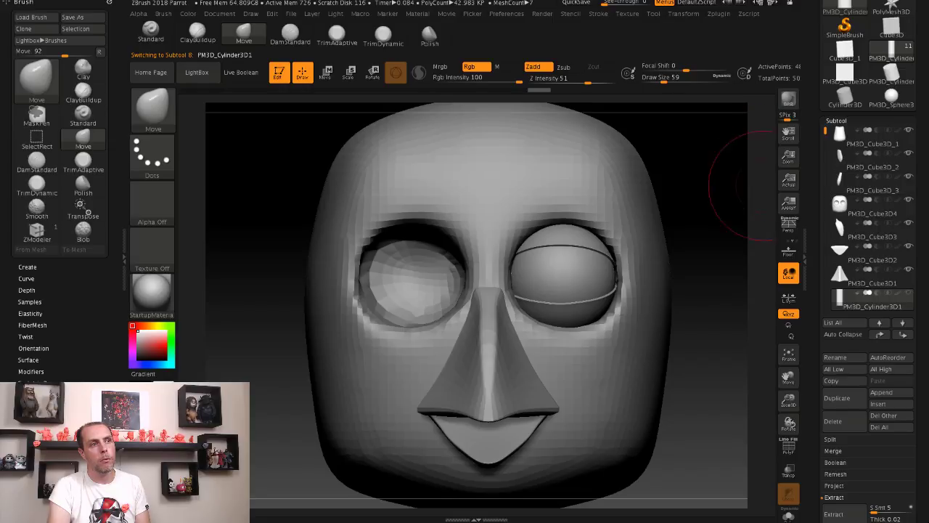
mouse_move(736, 155)
left_mouse_down("alt")
mouse_move(658, 192)
mouse_move(712, 231)
left_mouse_up("alt")
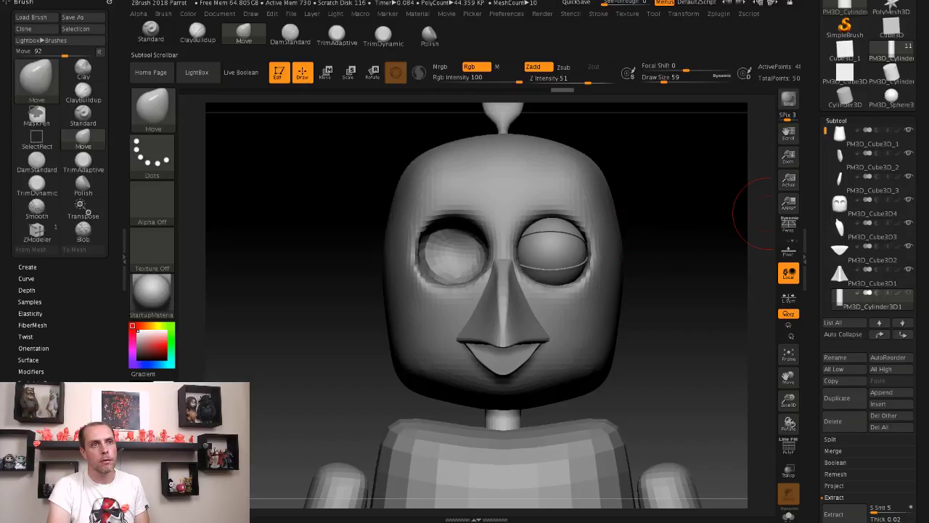
left_click_drag(825, 130, 825, 201)
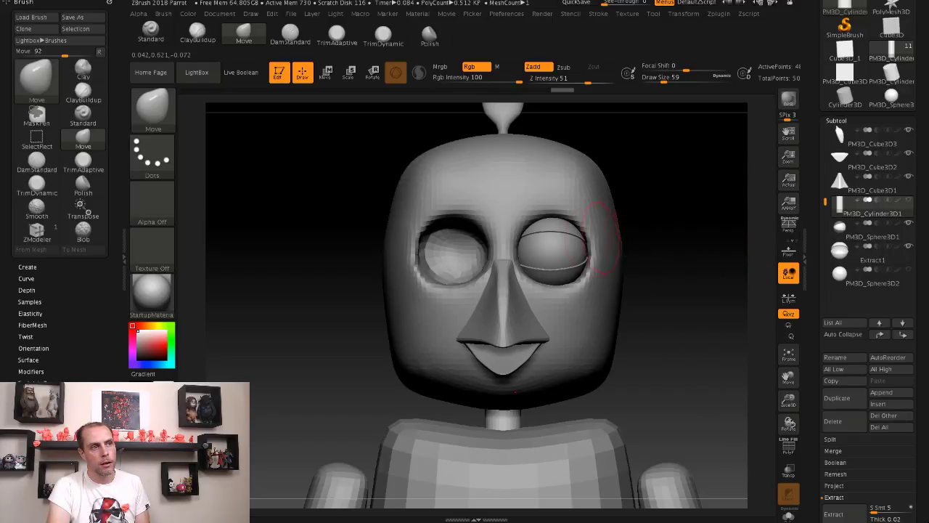
Step: Make the second eyeball sphere, PM3D_Sphere3D2, the active subtool and duplicate it
left_click(551, 250, "alt")
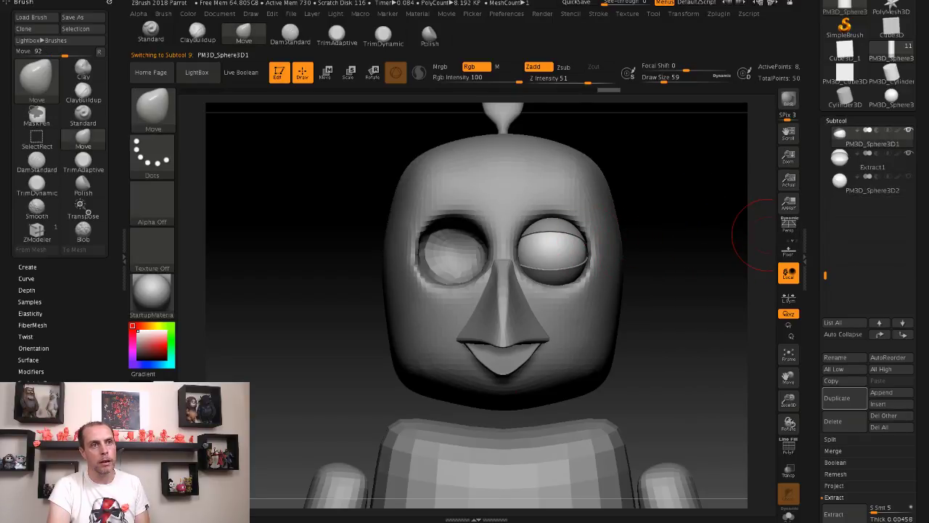
left_click(871, 206)
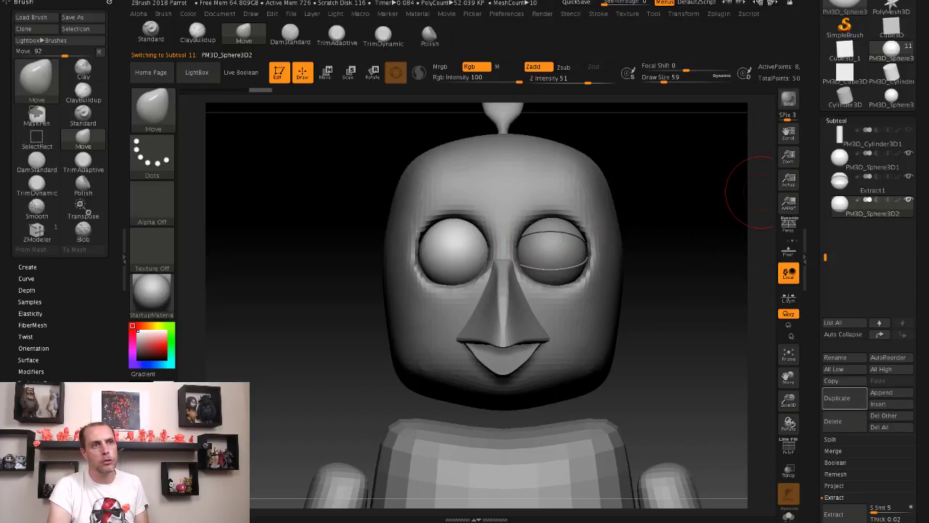
left_click(838, 398)
Step: Move the duplicated sphere forward out of the eye socket and flatten it into a thin disc in front of the eye
left_click_drag(656, 303, 356, 254)
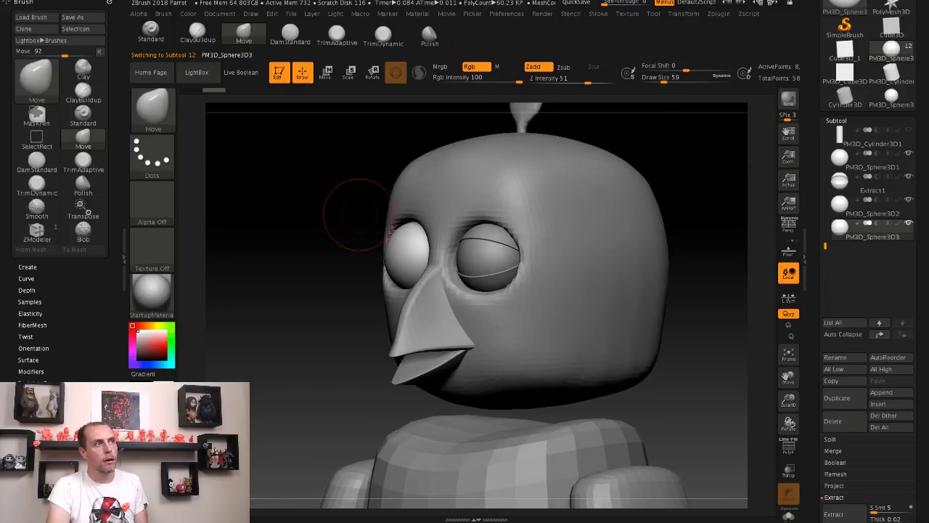
key("w")
left_click_drag(595, 450, 479, 443)
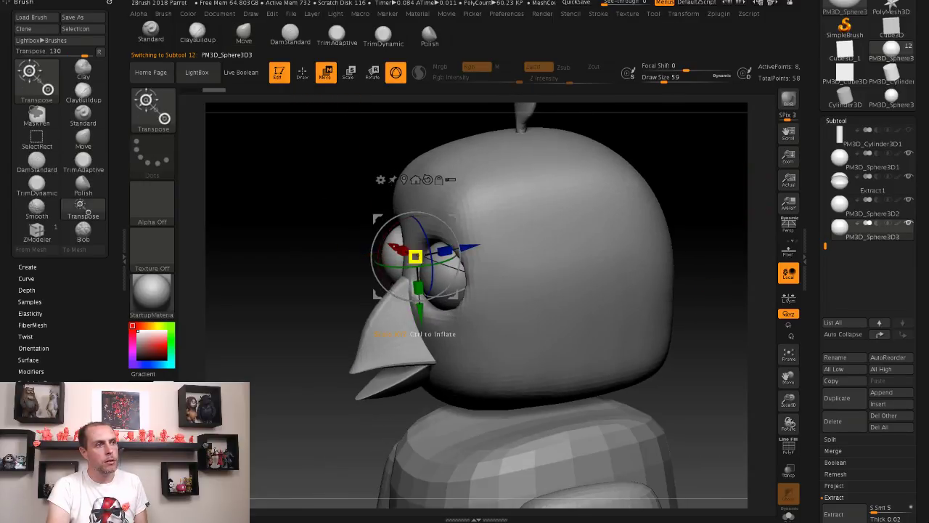
left_click_drag(394, 258, 370, 255)
left_click_drag(372, 255, 384, 333)
left_click_drag(276, 363, 421, 363, "shift")
key("f")
left_click_drag(442, 284, 497, 284)
left_click_drag(312, 363, 275, 363, "shift")
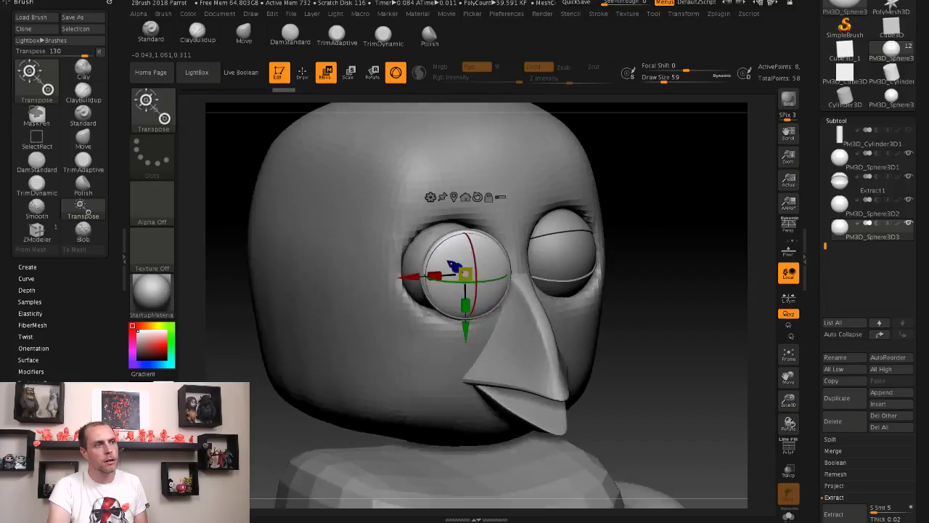
key("q")
key("f")
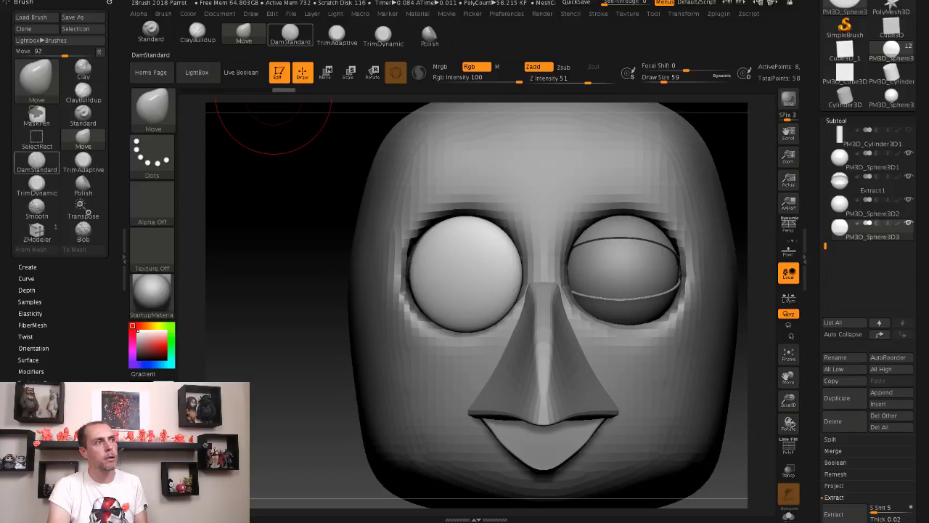
Step: Save the project
key("v")
key("ctrl")
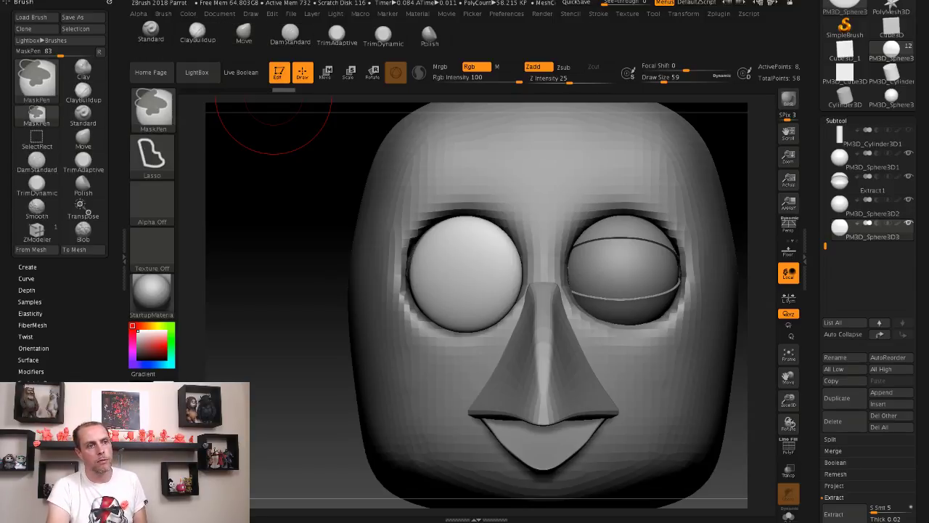
key("ctrl+s")
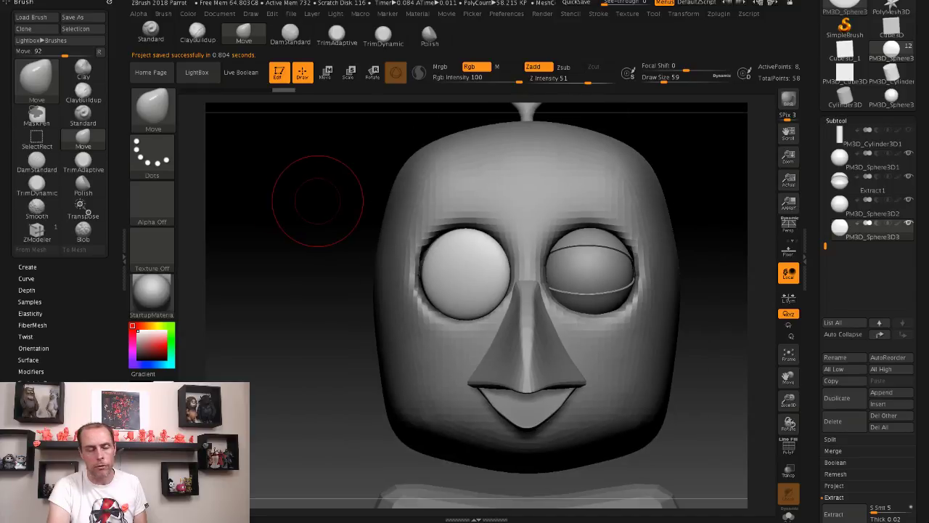
Step: Widen the flattened disc into a rounded square covering the eye socket by pulling its edges outward with the Move brush
left_click_drag(314, 183, 290, 187, "alt")
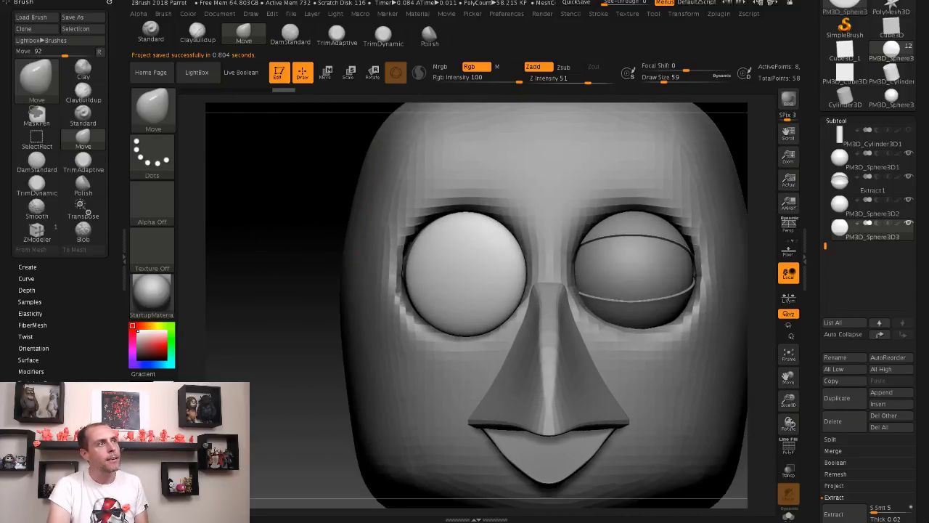
left_click_drag(256, 93, 262, 101, "alt")
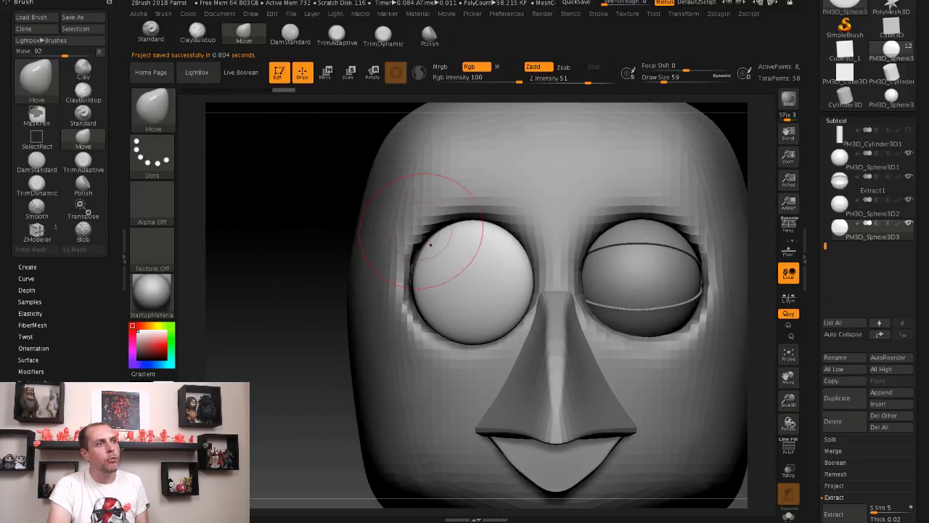
left_click_drag(430, 245, 417, 229)
mouse_move(483, 235)
left_mouse_down()
mouse_move(479, 219)
mouse_move(443, 218)
mouse_move(450, 209)
left_mouse_up()
right_click_drag(450, 209, 436, 269)
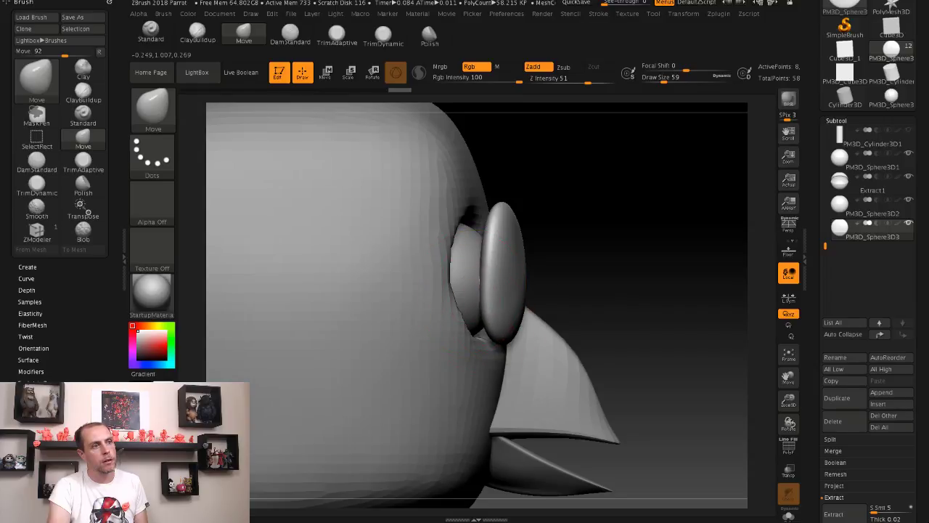
right_click_drag(601, 280, 639, 291, "shift")
left_click_drag(568, 321, 603, 232)
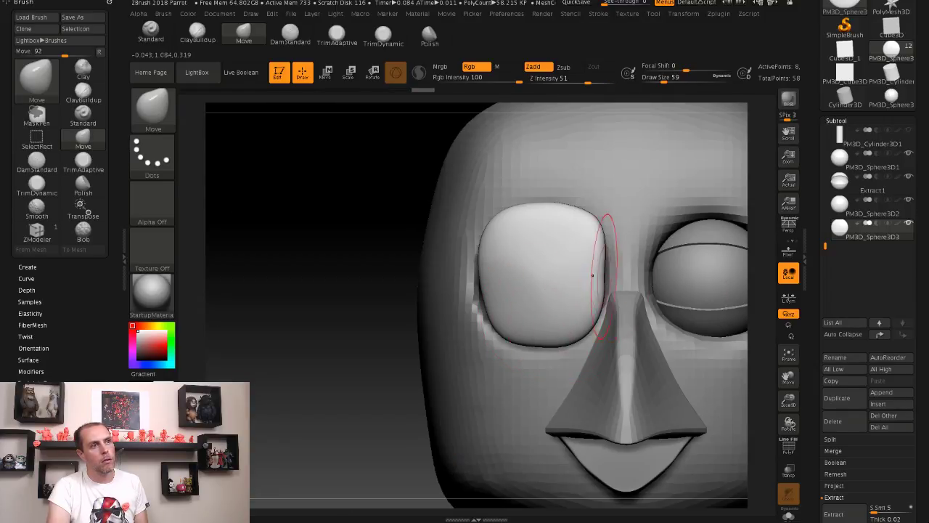
left_click_drag(481, 270, 470, 285)
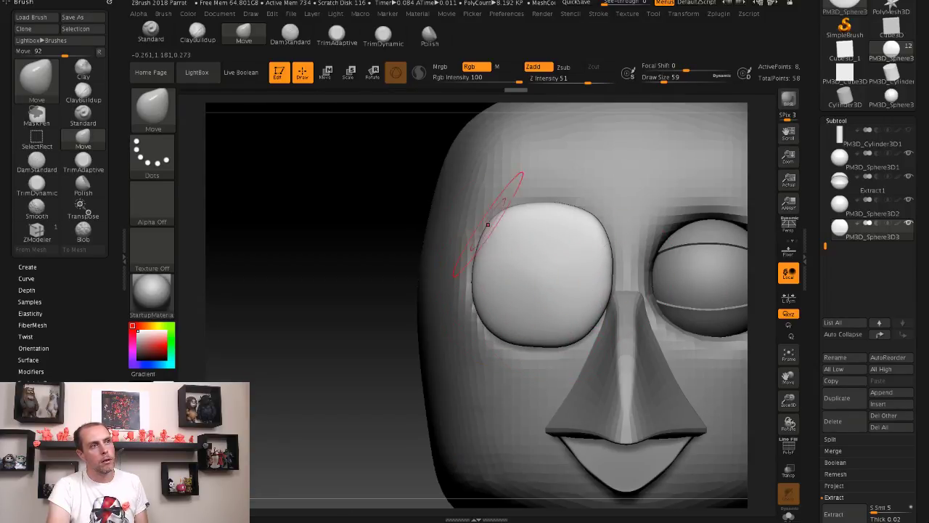
right_click_drag(471, 285, 748, 280)
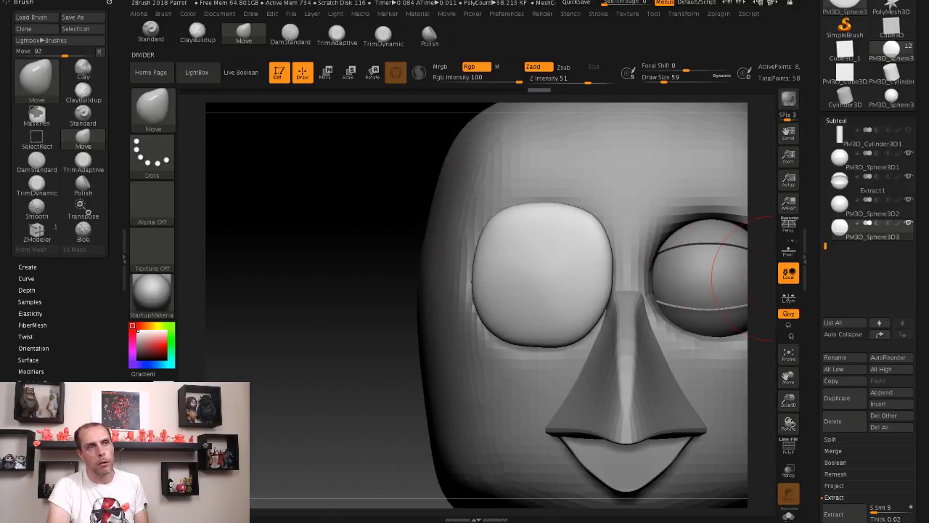
Step: Turn on the wireframe display and ZRemesh the flattened disc to low-poly with a target polygons count of 0.12969
left_click(836, 120)
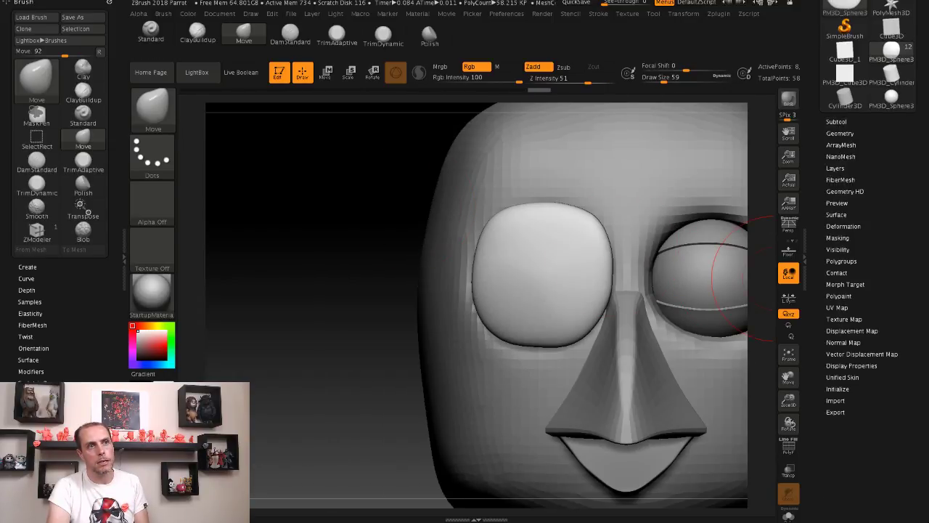
left_click(840, 133)
left_click(836, 353)
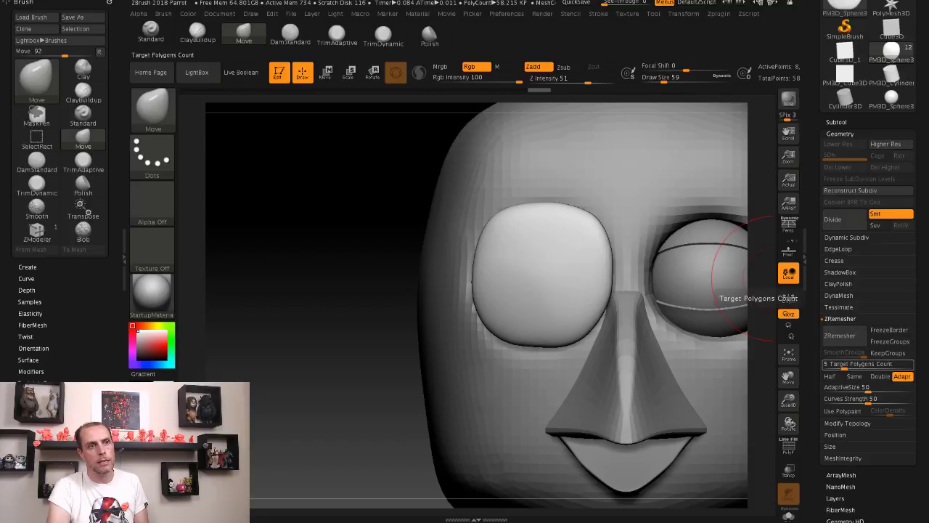
left_click(788, 445)
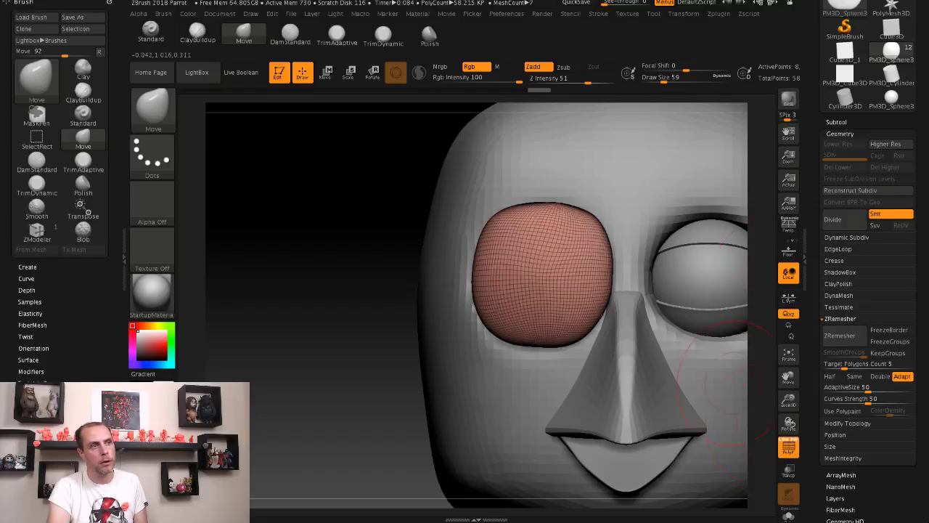
key("f")
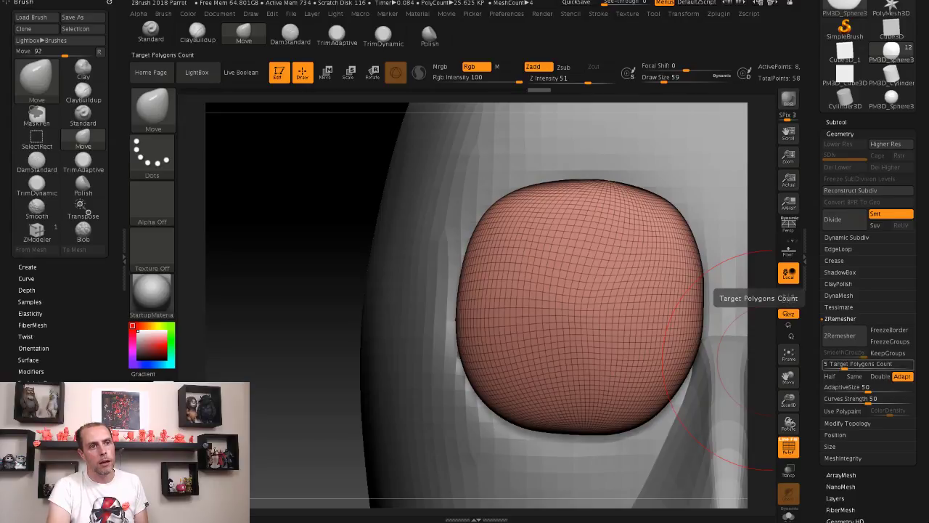
left_click_drag(842, 367, 834, 367)
left_click(839, 335)
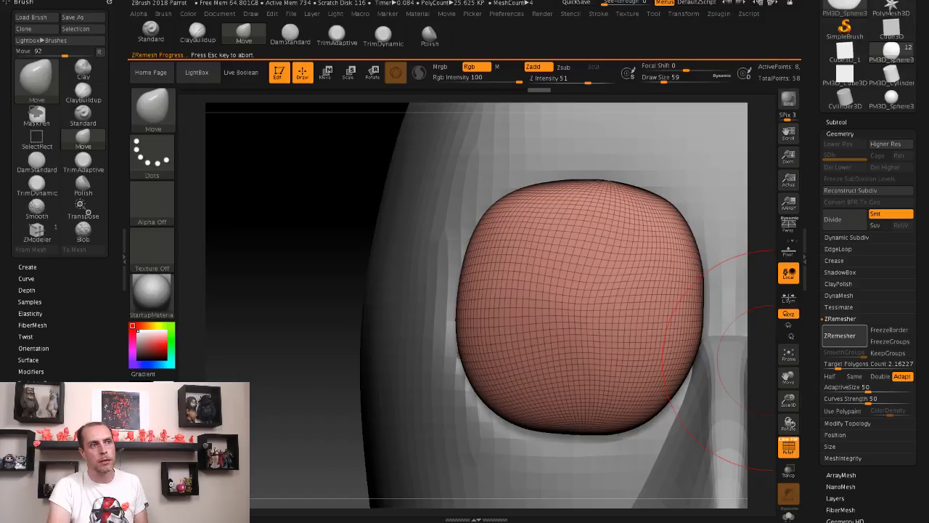
left_click_drag(840, 366, 827, 367)
left_click(839, 336)
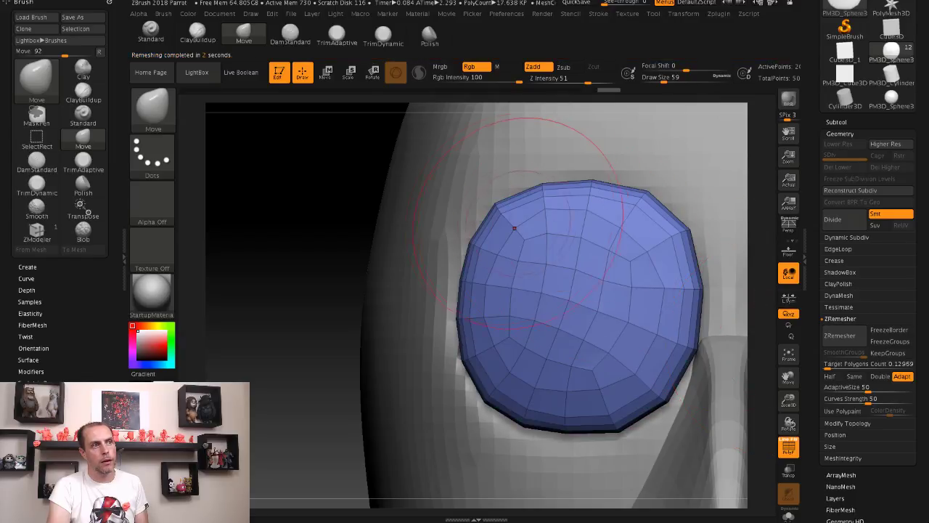
Step: Square off the upper corners of the low-poly eye patch with the Move brush and adjust its upper edge against the head
left_click_drag(515, 212, 506, 205)
left_click_drag(635, 206, 655, 193)
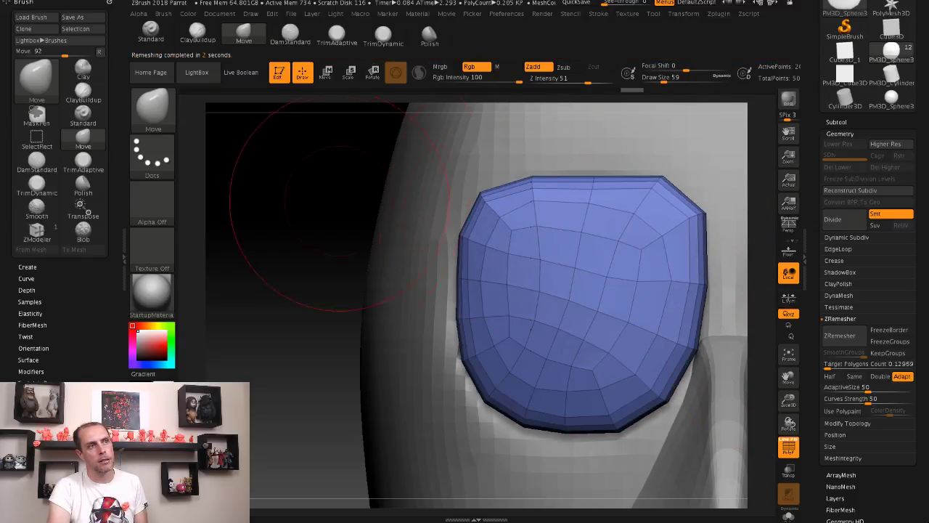
mouse_move(290, 276)
left_mouse_down()
mouse_move(556, 192)
mouse_move(541, 187)
left_mouse_up()
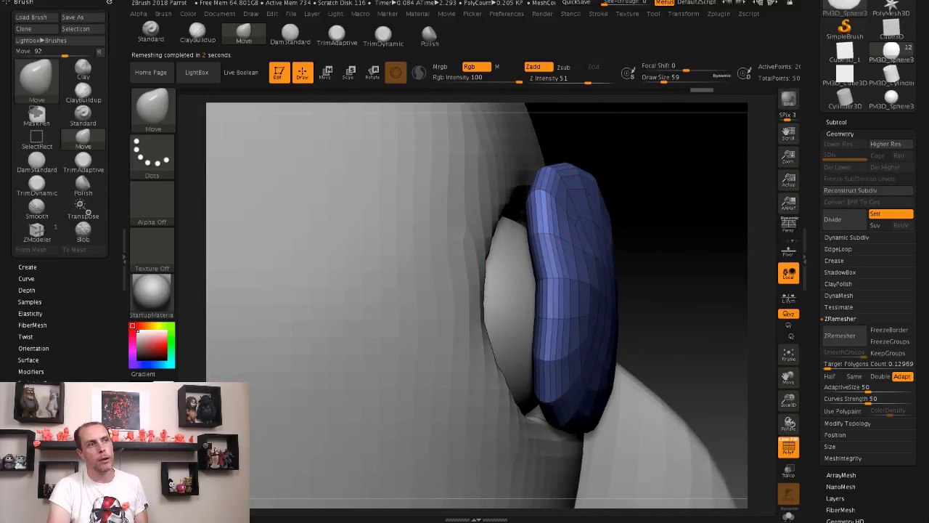
left_click_drag(653, 159, 595, 211)
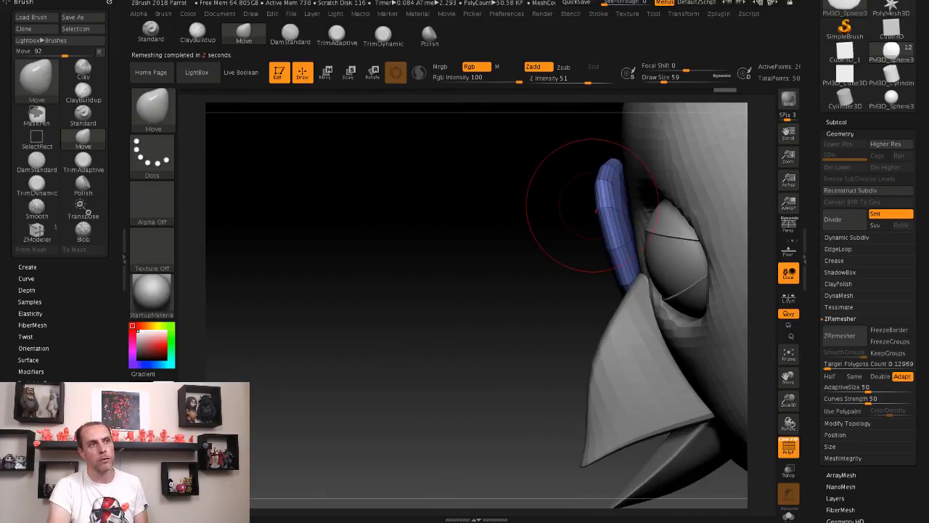
mouse_move(559, 177)
left_mouse_down("shift")
mouse_move(508, 182)
mouse_move(622, 243)
left_mouse_up("shift")
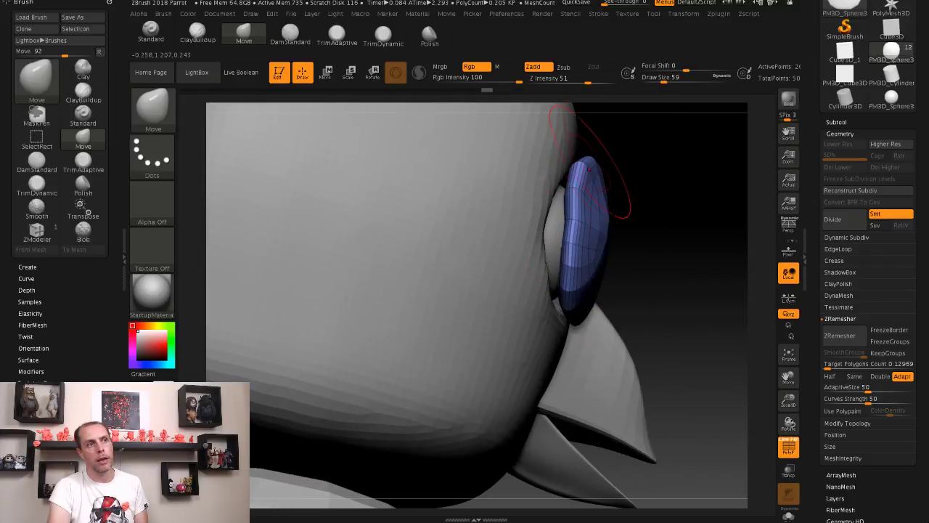
Step: Bend the outer side of the eye patch back with the Move brush so it wraps around the curve of the head
left_click_drag(684, 201, 632, 209)
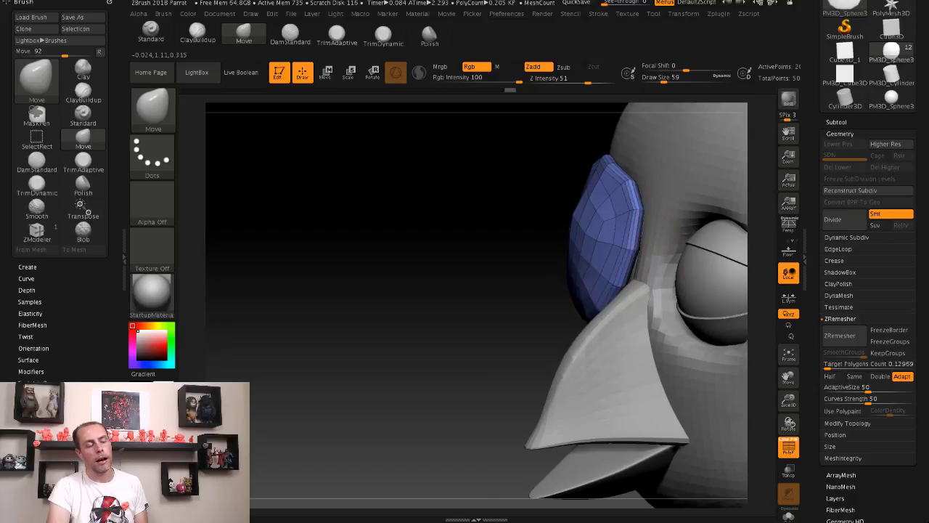
mouse_move(483, 266)
left_mouse_down()
mouse_move(595, 298)
mouse_move(592, 305)
mouse_move(571, 216)
left_mouse_up()
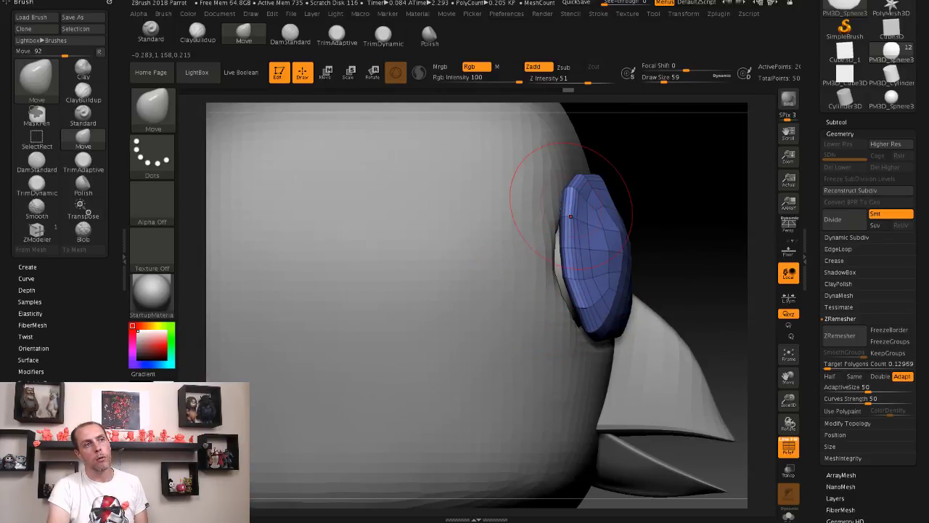
mouse_move(638, 210)
left_mouse_down()
mouse_move(674, 203)
mouse_move(546, 259)
left_mouse_up()
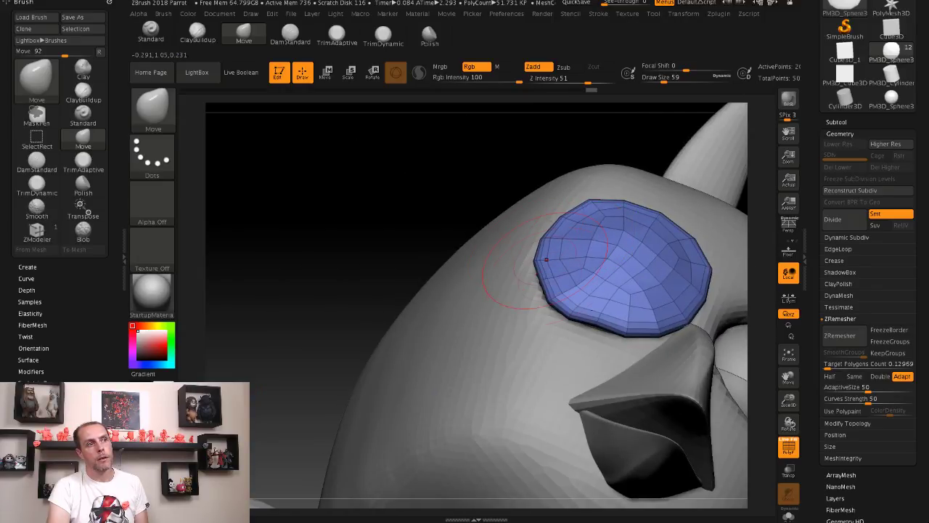
left_click_drag(508, 320, 595, 189)
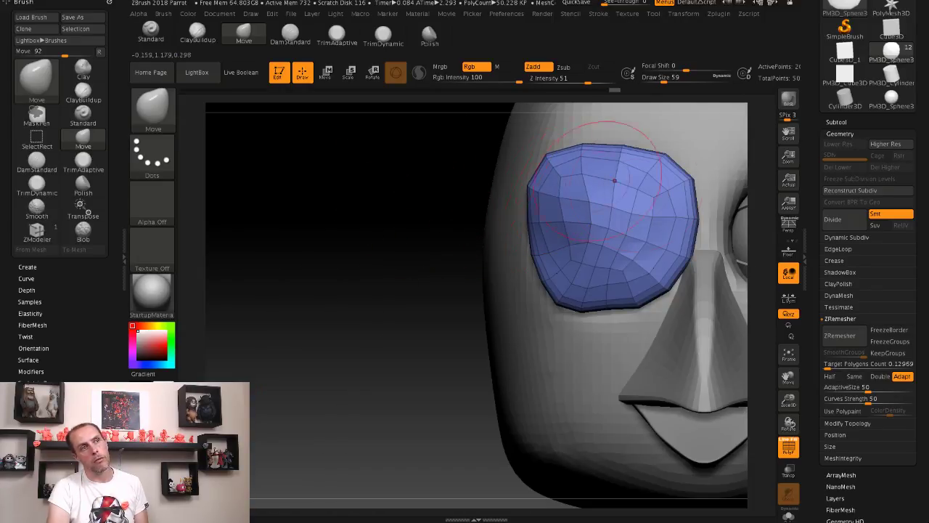
Step: Pull the lower edge and side of the eye patch outward to form a fuller rounded square around the socket
left_click_drag(515, 221, 516, 243)
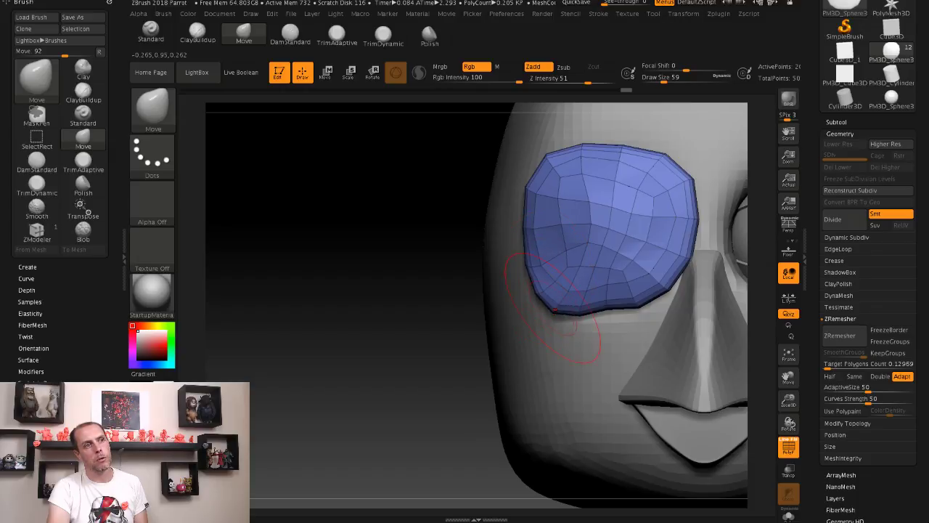
mouse_move(613, 313)
left_mouse_down()
mouse_move(619, 334)
mouse_move(653, 319)
left_mouse_up()
left_click_drag(688, 254, 694, 255)
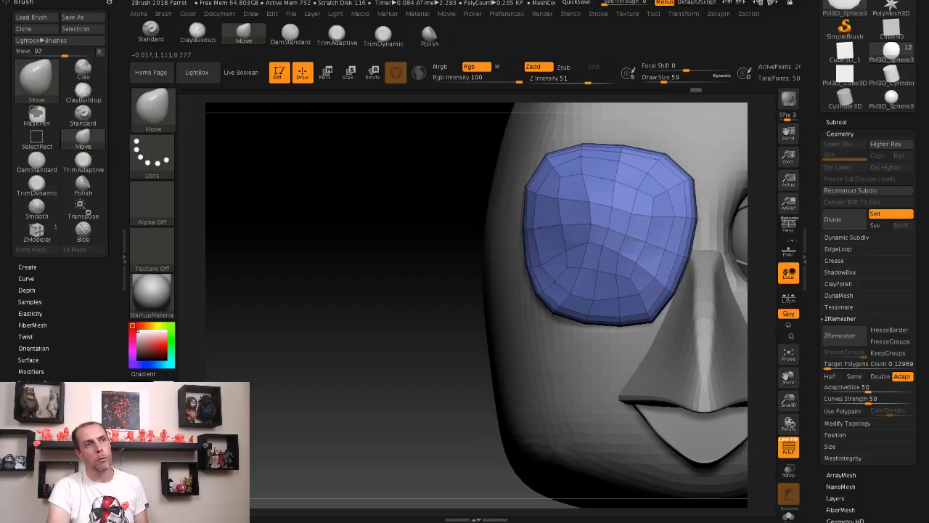
Step: Reduce the Move brush to a draw size of 37 and reshape the patch's rim to follow the side of the head
mouse_move(426, 176)
left_mouse_down()
mouse_move(414, 178)
mouse_move(564, 222)
mouse_move(643, 206)
mouse_move(655, 232)
mouse_move(653, 177)
mouse_move(664, 174)
left_mouse_up()
key("s")
key("s")
key("s")
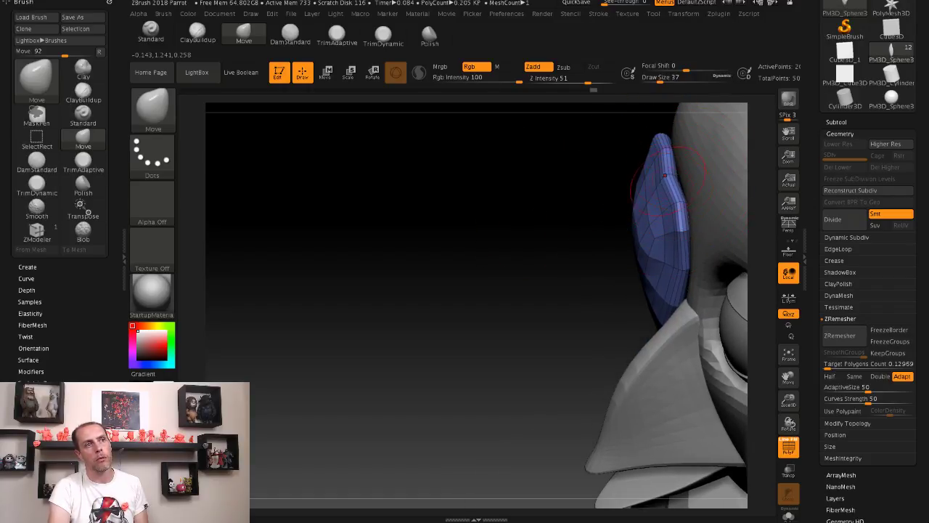
left_click_drag(548, 173, 529, 225)
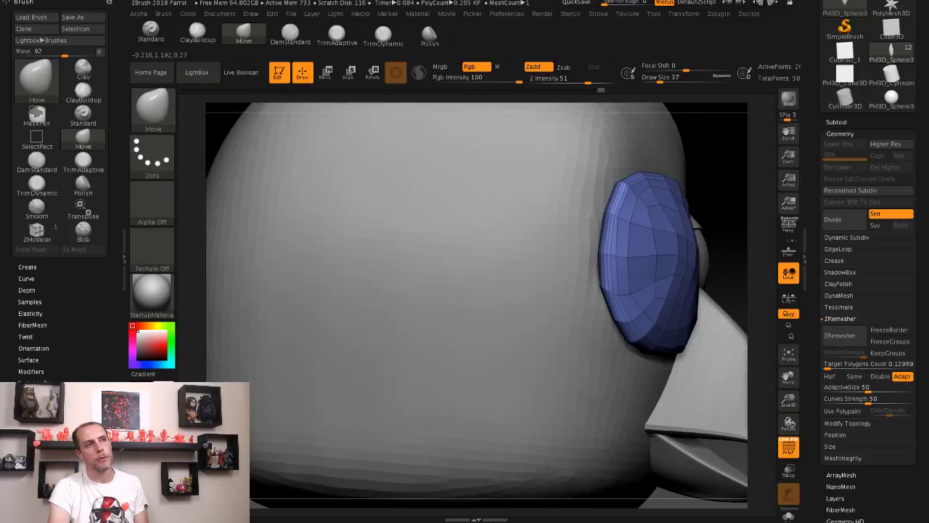
mouse_move(653, 203)
left_mouse_down()
mouse_move(633, 185)
mouse_move(647, 186)
mouse_move(435, 176)
mouse_move(613, 278)
left_mouse_up()
key("s")
right_click_drag(659, 297, 639, 293)
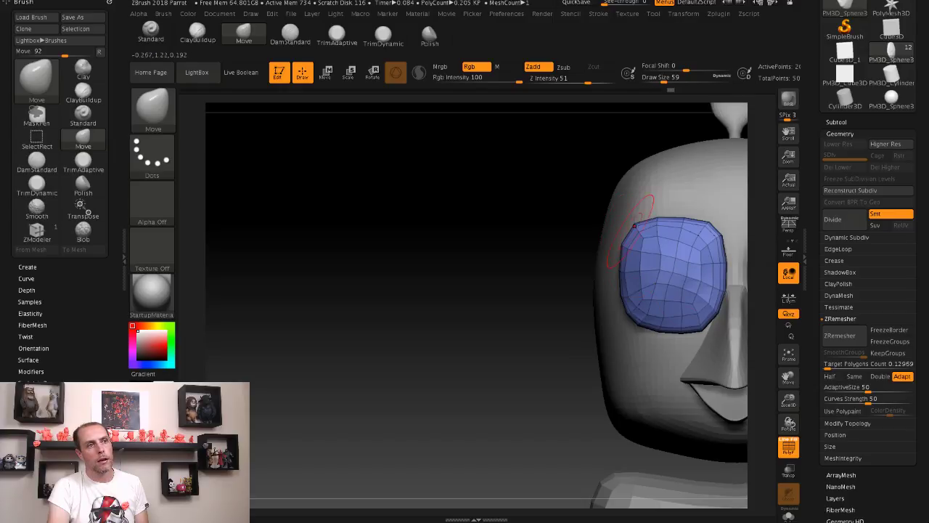
Step: ZRemesh the eye patch again with a target polygons count of 0.1
left_click_drag(849, 364, 825, 364)
left_click(839, 336)
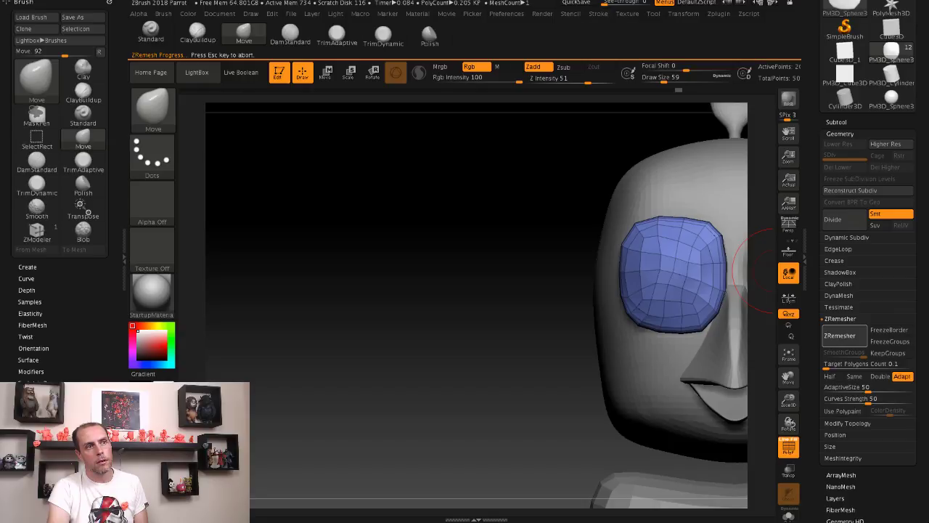
left_click_drag(450, 210, 551, 217)
mouse_move(755, 301)
left_mouse_down()
mouse_move(726, 301)
mouse_move(783, 301)
mouse_move(755, 302)
left_mouse_up()
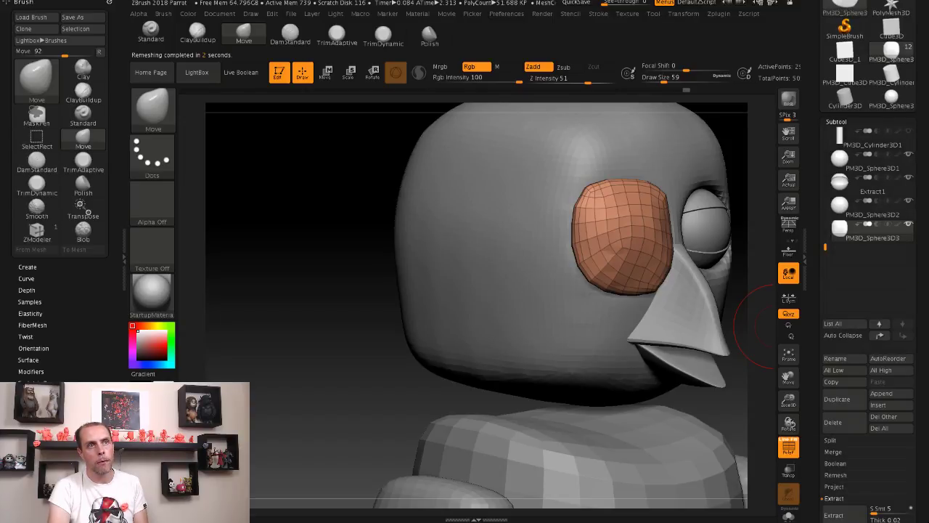
Step: Enable Dynamic Subdiv smoothing on the eye patch and turn off the wireframe display
left_click(840, 133)
left_click(840, 133)
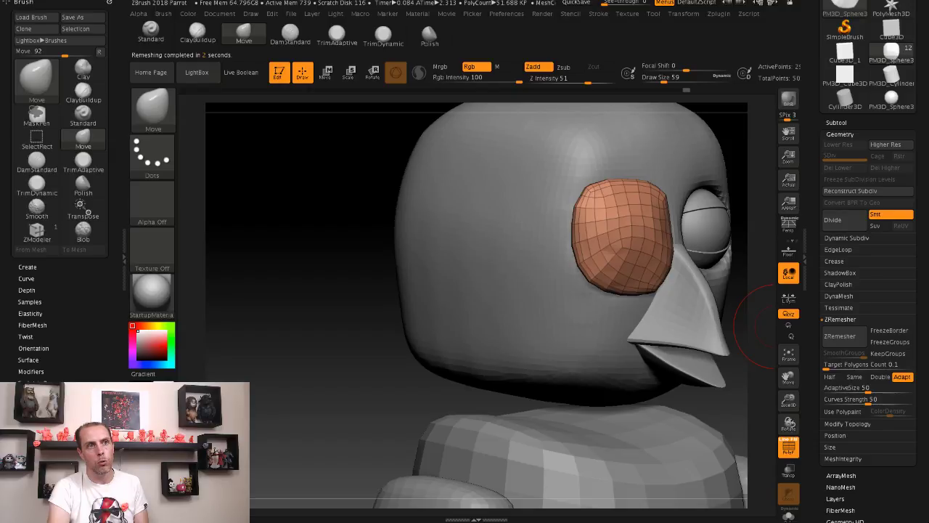
left_click(847, 237)
left_click(844, 249)
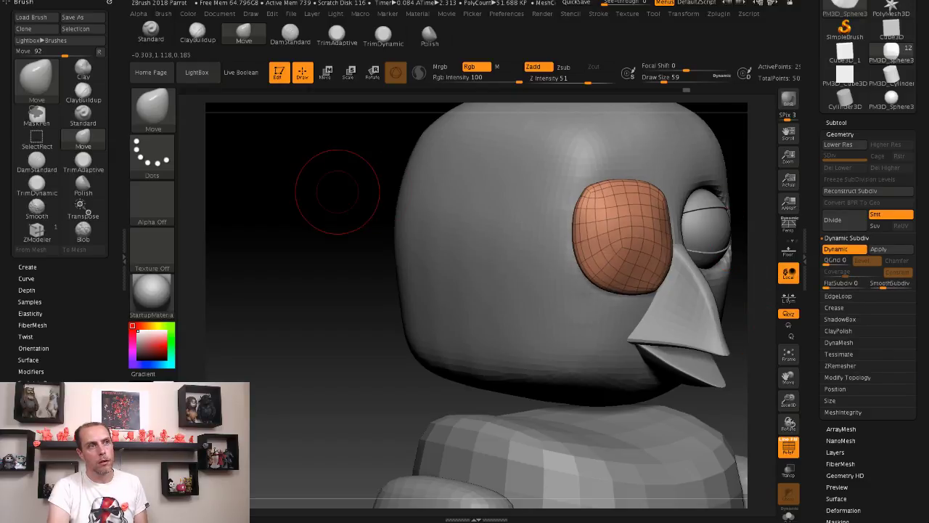
left_click_drag(337, 193, 451, 212)
left_click_drag(617, 240, 602, 245, "shift")
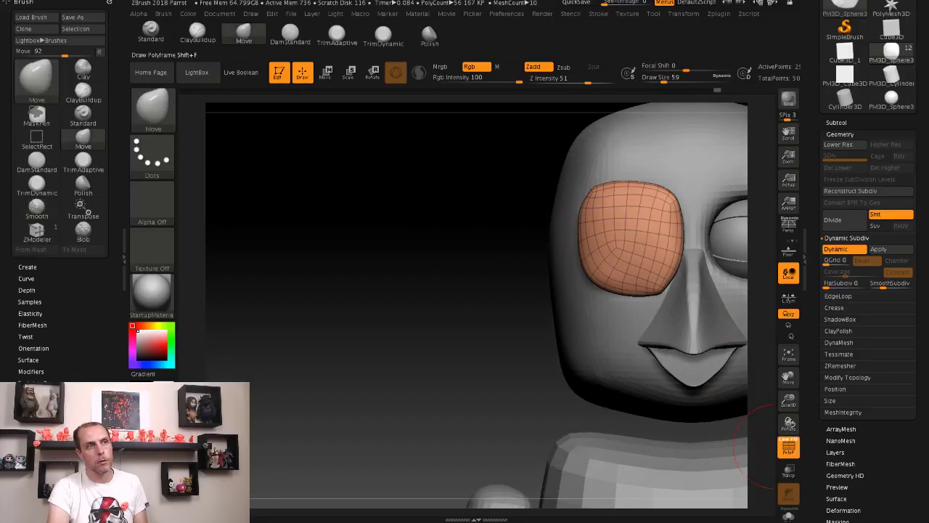
left_click(788, 447)
Step: Refine the smoothed eye patch's outline and depth with the Move brush, working from front and side views
mouse_move(462, 249)
left_mouse_down()
mouse_move(621, 259)
mouse_move(657, 283)
mouse_move(653, 243)
left_mouse_up()
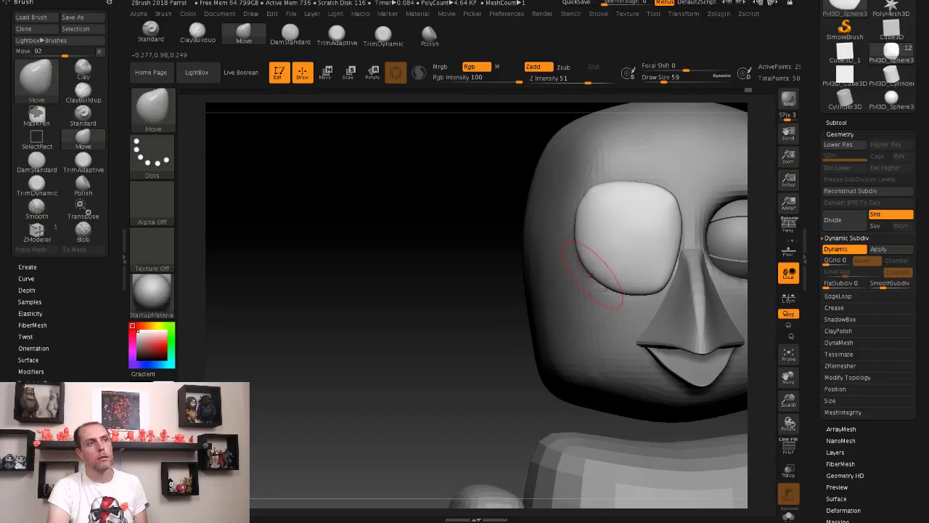
mouse_move(600, 262)
left_mouse_down("shift")
mouse_move(577, 229)
mouse_move(591, 192)
mouse_move(613, 196)
left_mouse_up("shift")
right_click_drag(656, 259, 625, 213)
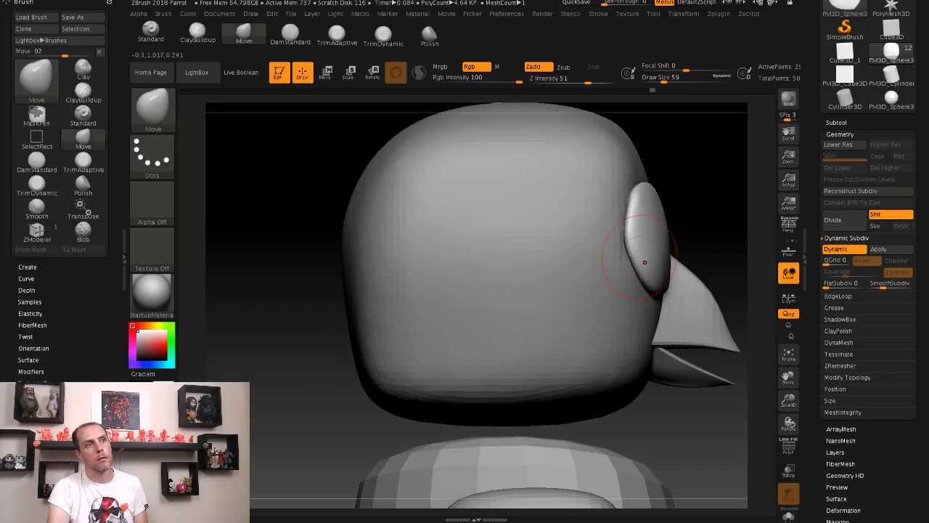
right_click_drag(645, 262, 688, 213)
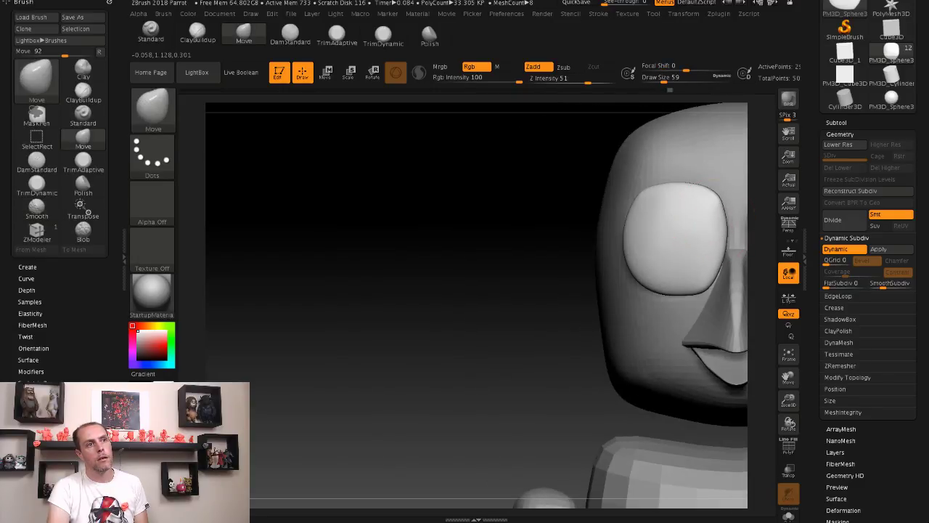
mouse_move(592, 244)
right_mouse_down("alt")
mouse_move(498, 182)
mouse_move(430, 199)
mouse_move(444, 218)
mouse_move(556, 261)
right_mouse_up("alt")
left_click_drag(528, 287, 525, 278)
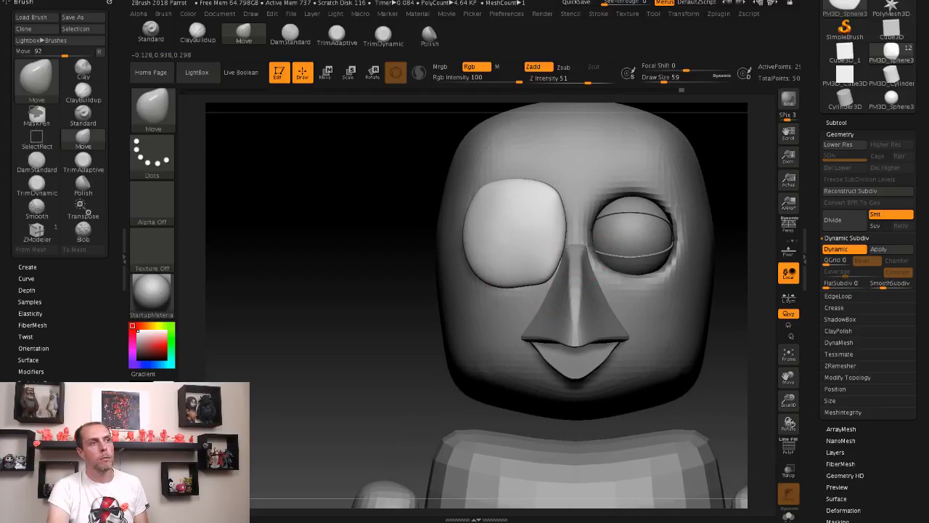
right_click_drag(463, 242, 528, 213)
left_click_drag(528, 213, 533, 180)
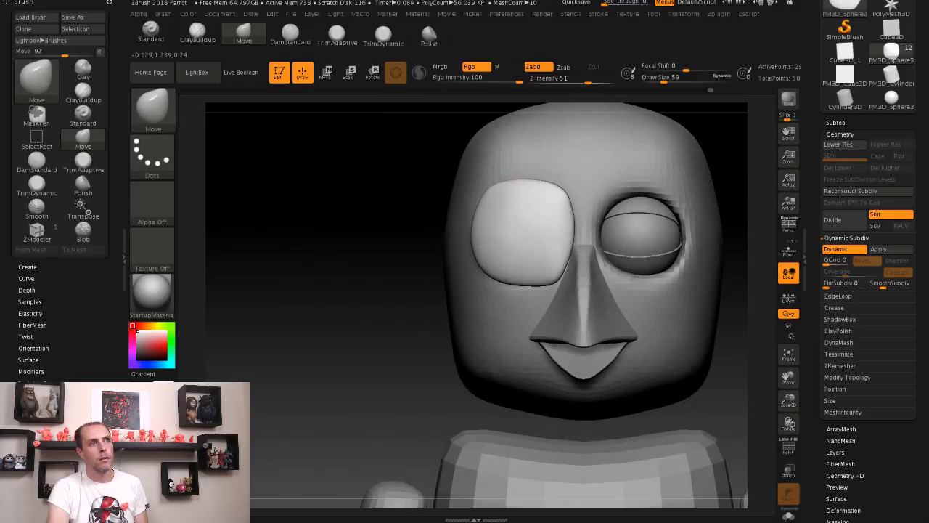
mouse_move(394, 183)
right_mouse_down("ctrl")
mouse_move(319, 178)
mouse_move(385, 178)
mouse_move(392, 152)
right_mouse_up("ctrl")
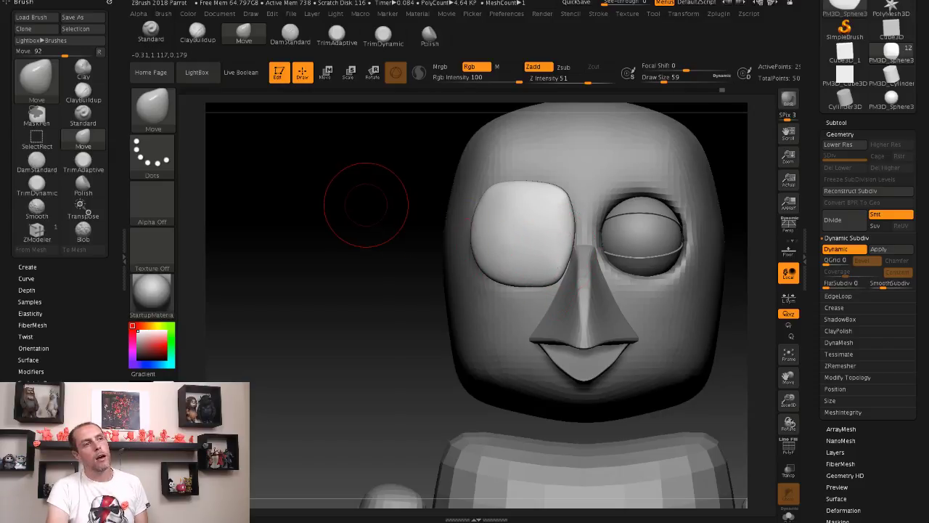
Step: Choose the CurveStrapSnap brush, set its draw size to 33, and draw a curved strap on the brow above the uncovered eye
mouse_move(363, 201)
right_mouse_down()
mouse_move(319, 203)
mouse_move(341, 203)
right_mouse_up()
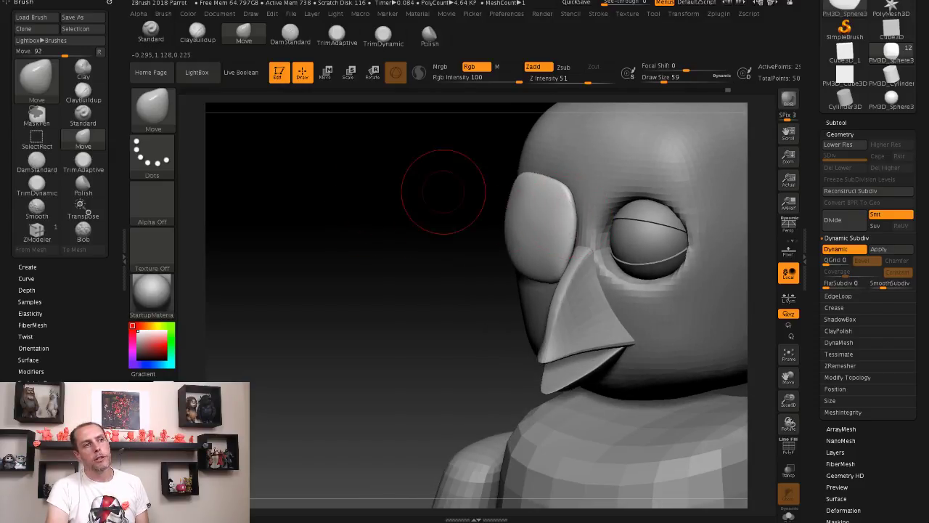
mouse_move(391, 178)
right_mouse_down()
mouse_move(465, 182)
mouse_move(474, 197)
right_mouse_up()
right_click_drag(384, 195, 395, 188)
key("b")
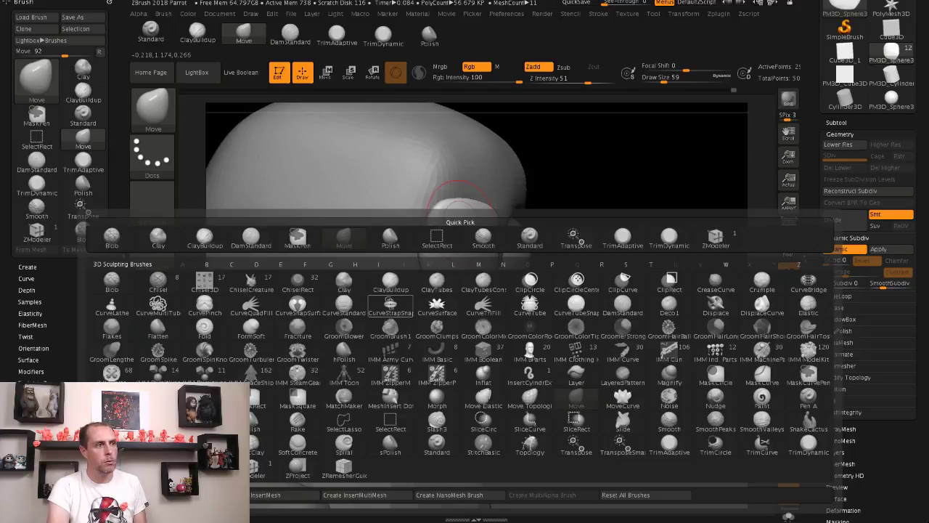
left_click(391, 309)
right_click_drag(654, 248, 555, 214)
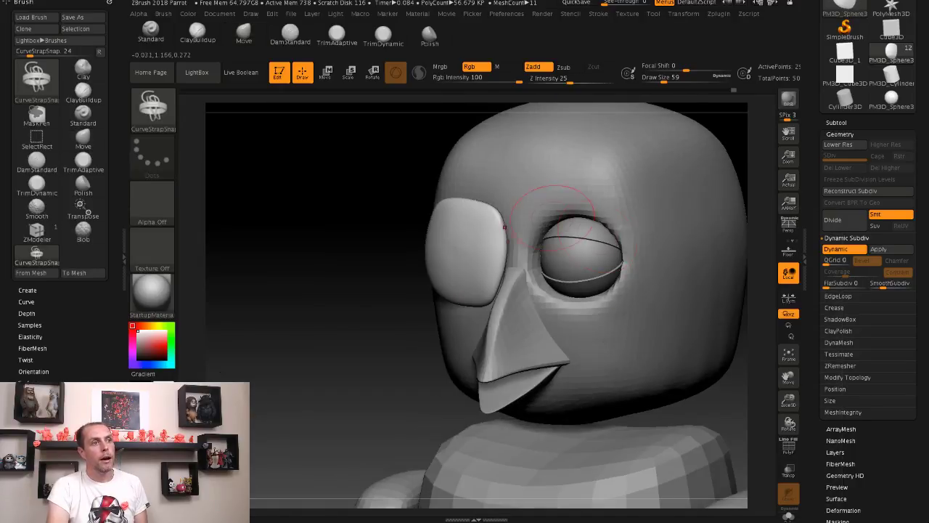
key("s")
left_click_drag(502, 215, 490, 215)
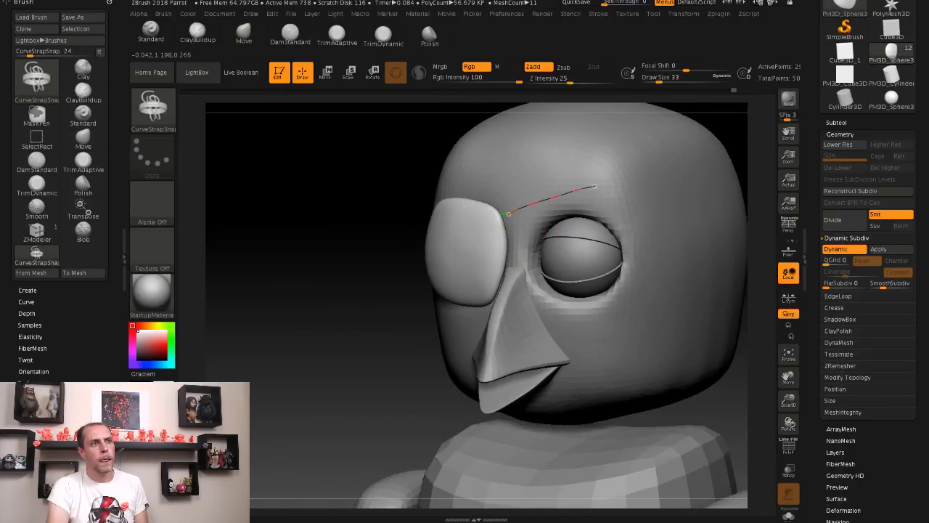
left_click_drag(595, 185, 651, 187)
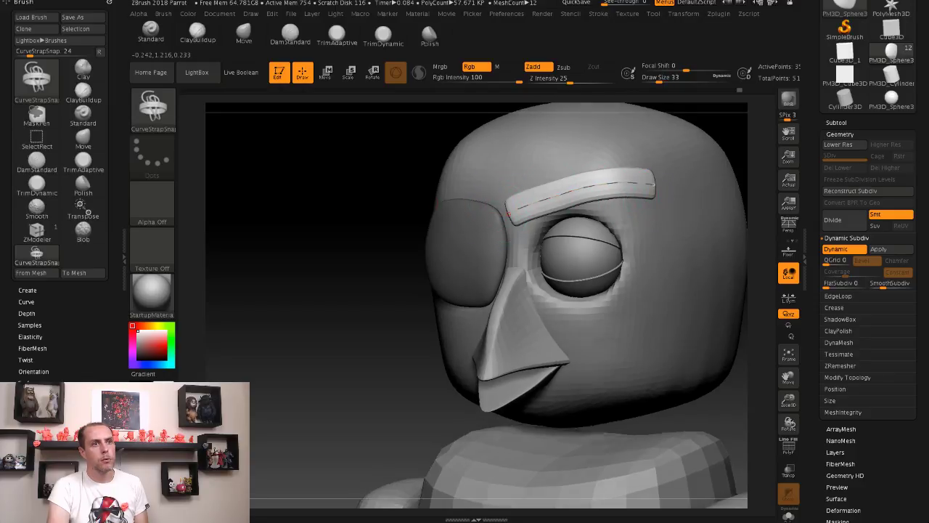
Step: Turn off Dynamic Subdiv on the brow strap and reposition its inner end at the eye patch's upper corner
mouse_move(697, 239)
right_mouse_down()
mouse_move(755, 236)
mouse_move(653, 240)
right_mouse_up()
key("shift+d")
mouse_move(497, 207)
left_mouse_down()
mouse_move(500, 223)
mouse_move(506, 214)
left_mouse_up()
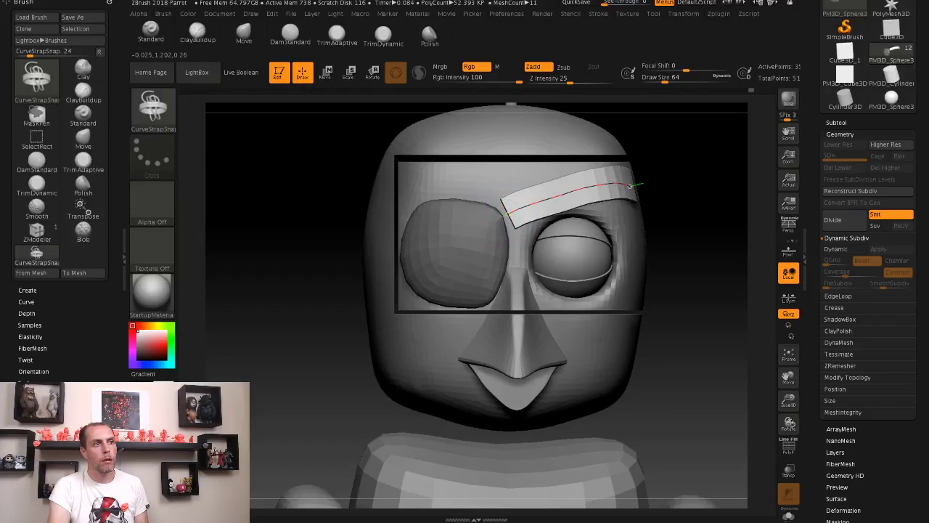
Step: Extend the strap curve from the brow around the uncovered side and across the back of the head
left_click_drag(649, 186, 328, 197)
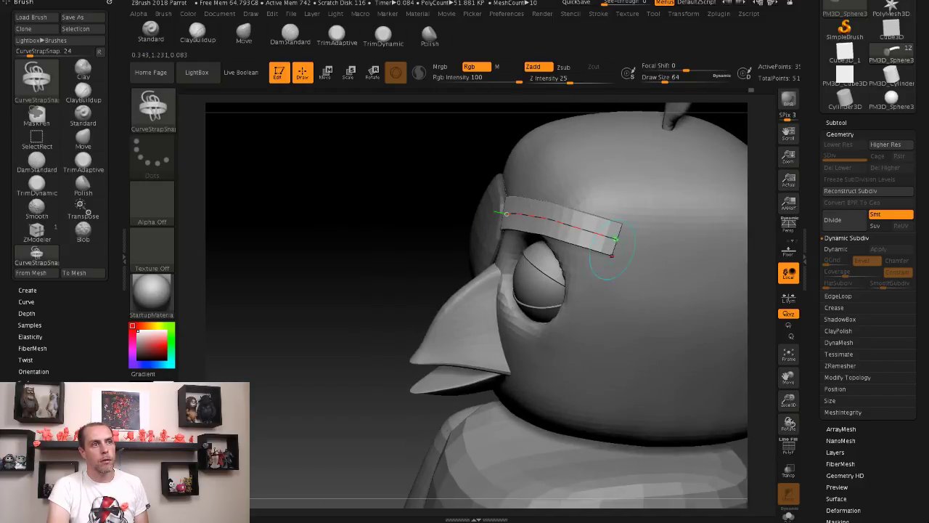
left_click_drag(692, 262, 725, 271)
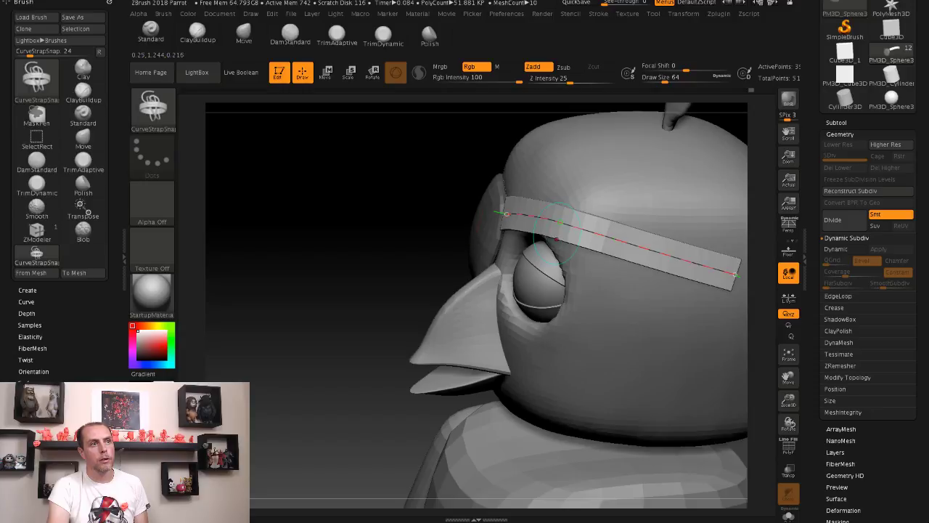
mouse_move(406, 217)
left_mouse_down()
mouse_move(356, 191)
mouse_move(342, 207)
mouse_move(432, 216)
left_mouse_up()
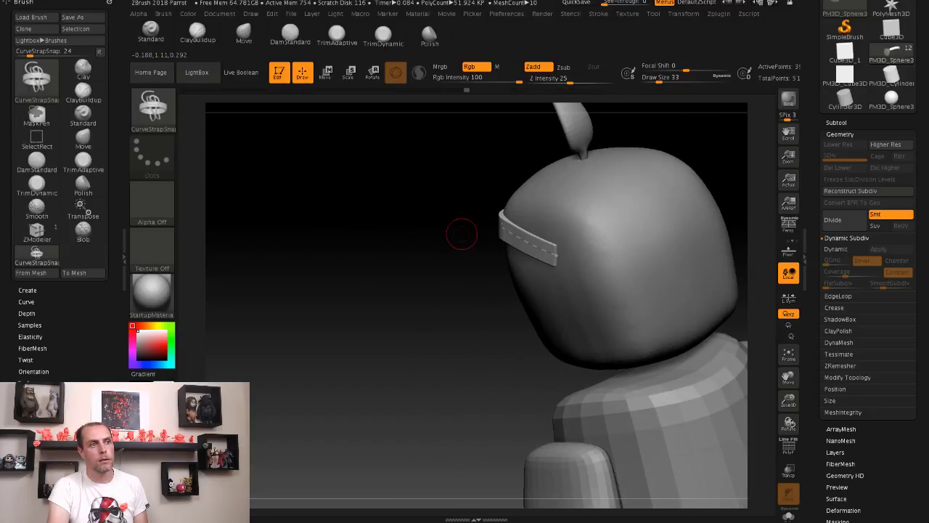
left_click_drag(584, 263, 665, 270)
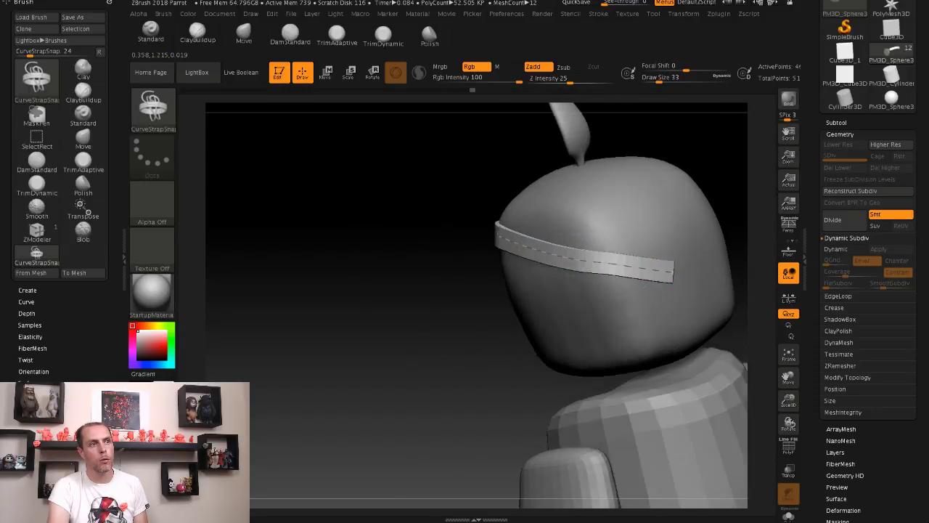
mouse_move(319, 196)
left_mouse_down()
mouse_move(392, 189)
mouse_move(356, 203)
mouse_move(413, 245)
left_mouse_up()
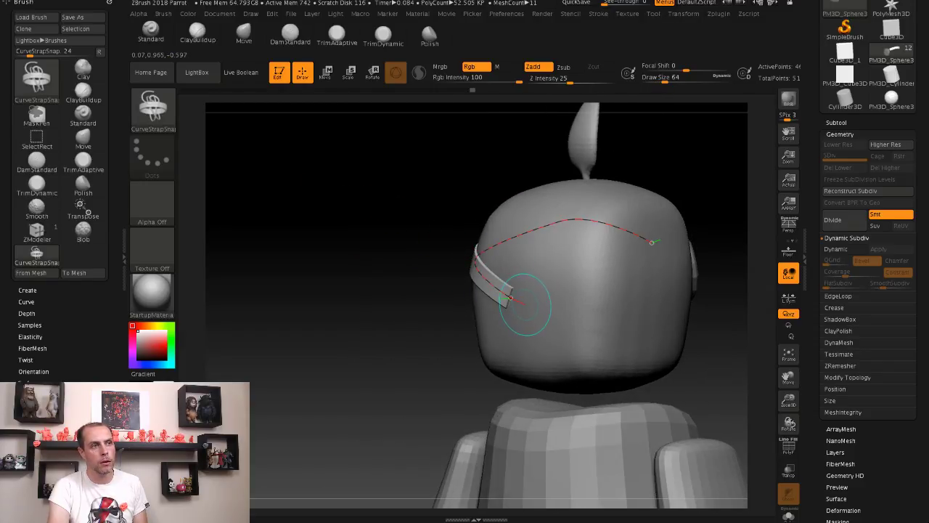
left_click_drag(631, 312, 631, 311)
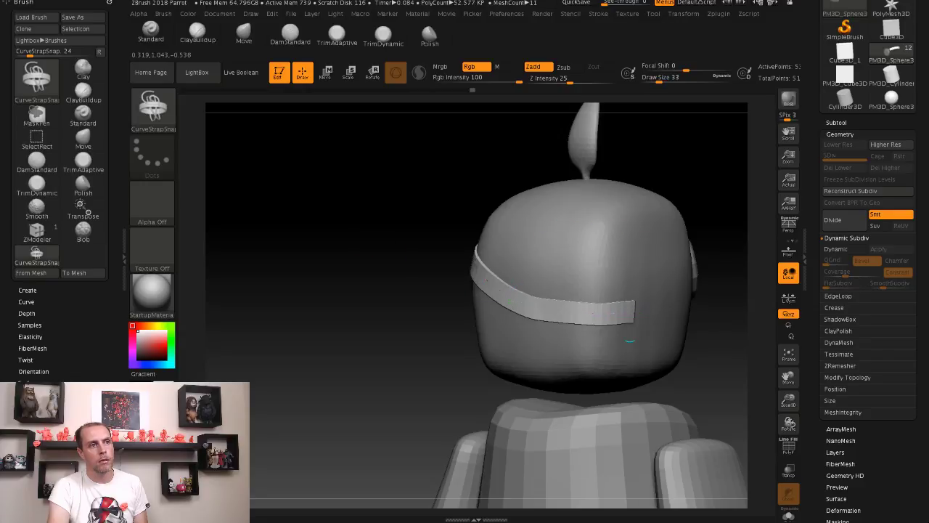
Step: Continue the strap curve from the back of the head along the covered side to the eye patch's outer edge
left_click_drag(359, 211, 395, 216)
left_click_drag(392, 304, 384, 283)
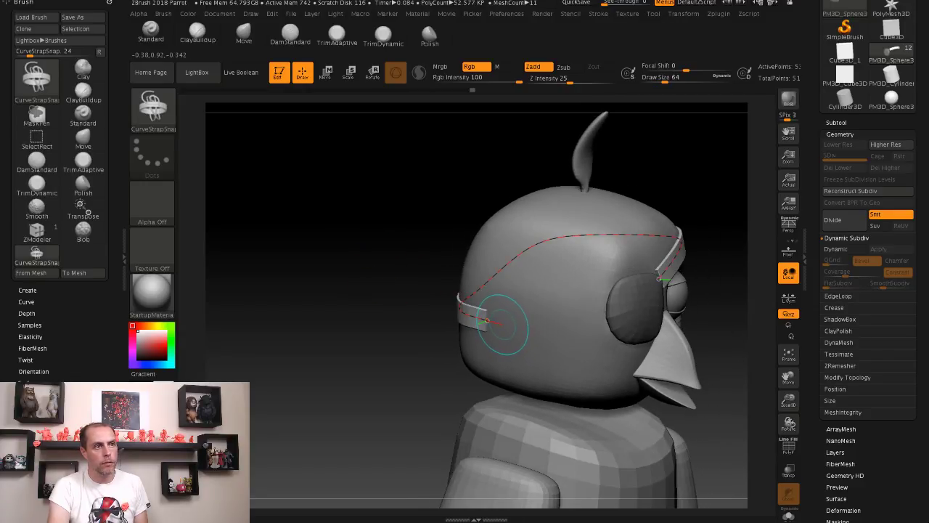
left_click_drag(606, 324, 605, 325)
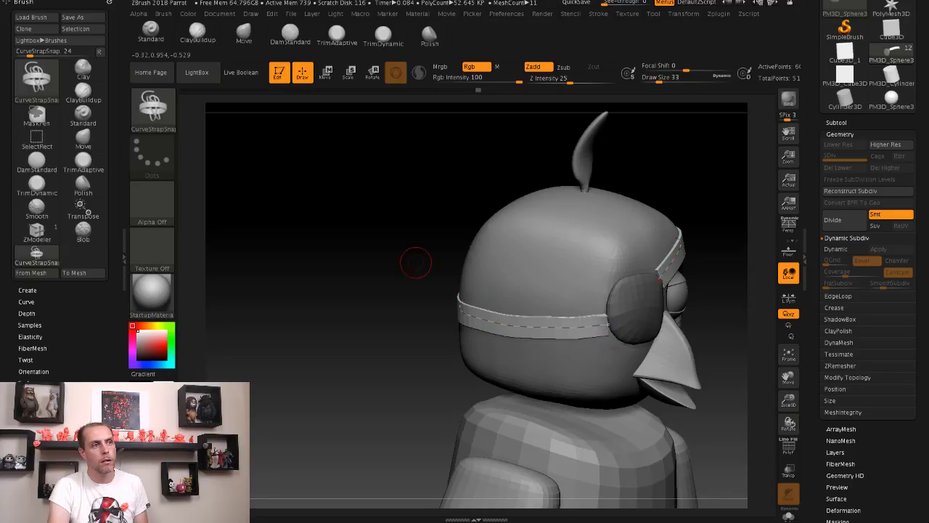
left_click_drag(414, 259, 385, 304)
Step: Reduce the CurveStrapSnap draw size to 17 and update the curve to make the strap narrower around the whole head
left_click_drag(580, 246, 581, 227)
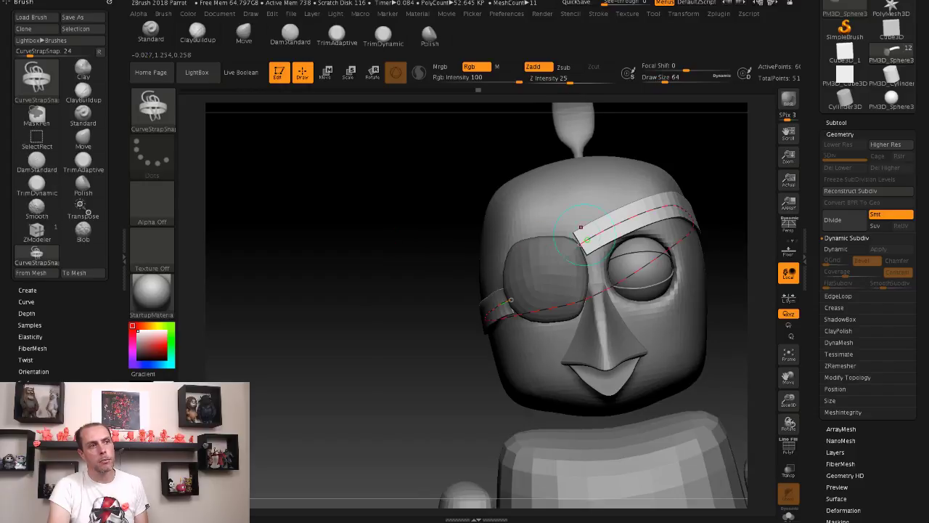
key("ctrl+z")
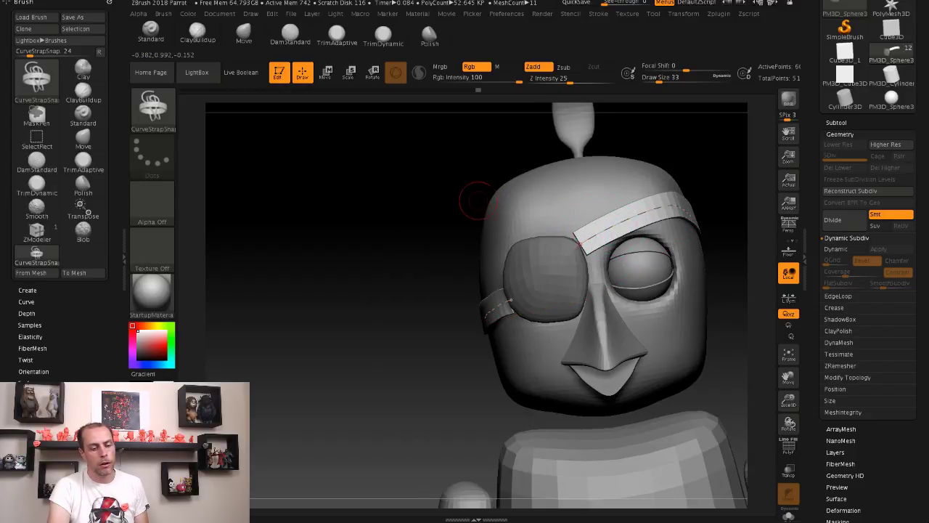
key("s")
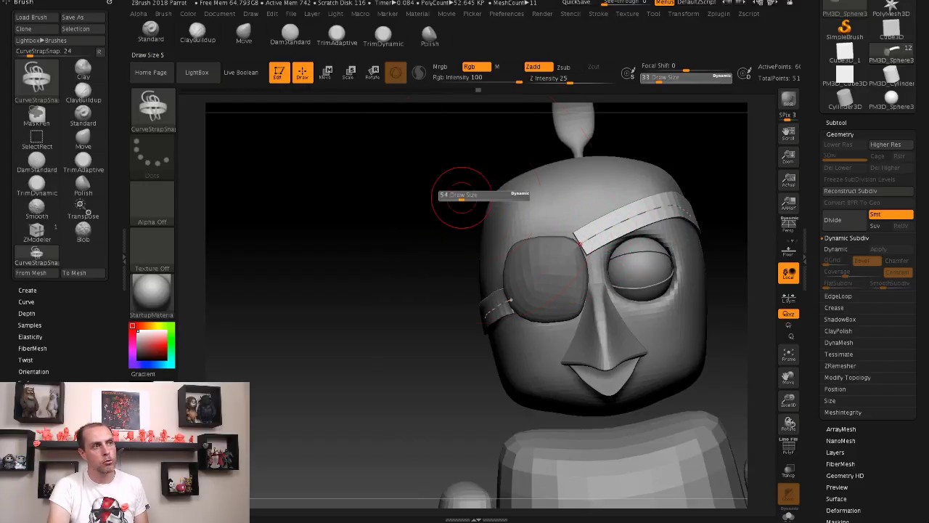
mouse_move(462, 195)
left_mouse_down()
mouse_move(472, 196)
mouse_move(458, 202)
left_mouse_up()
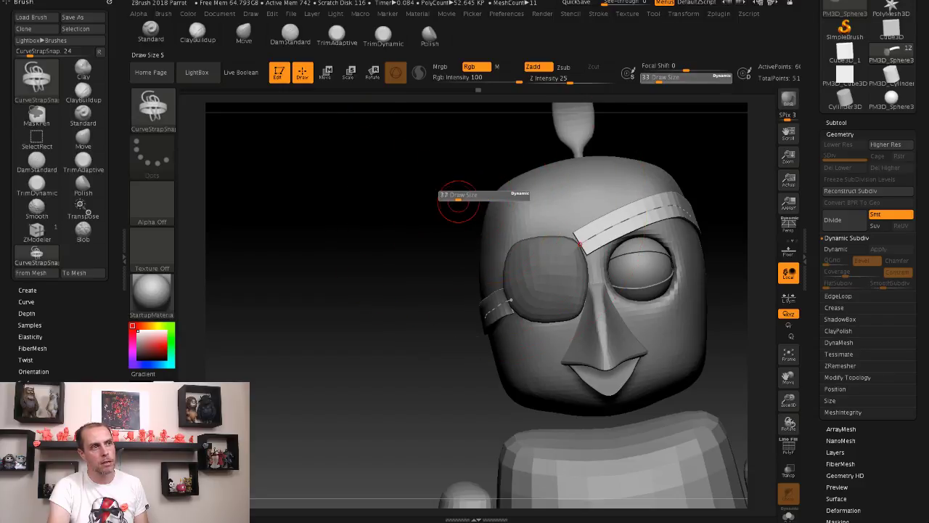
key("ctrl+shift+z")
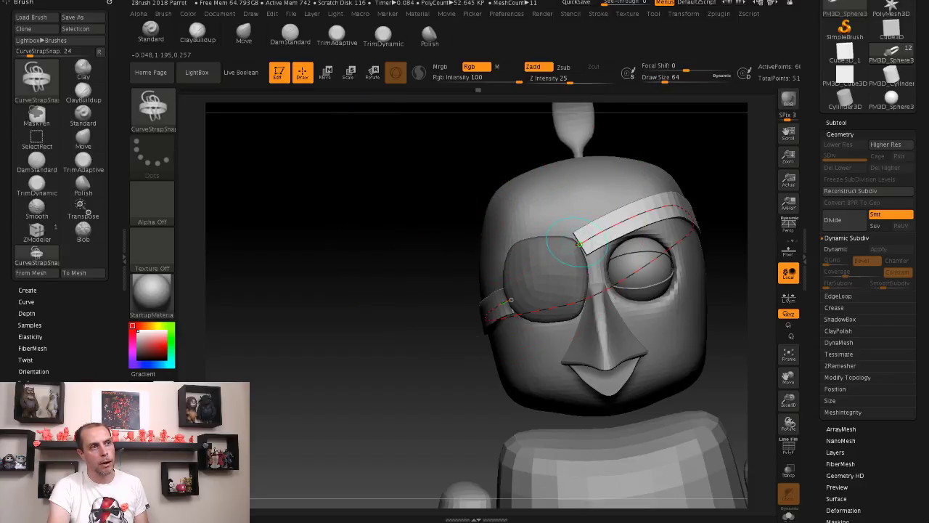
key("ctrl+z")
mouse_move(420, 204)
left_mouse_down()
mouse_move(577, 241)
mouse_move(679, 196)
left_mouse_up()
key("ctrl+shift+z")
key("ctrl+z")
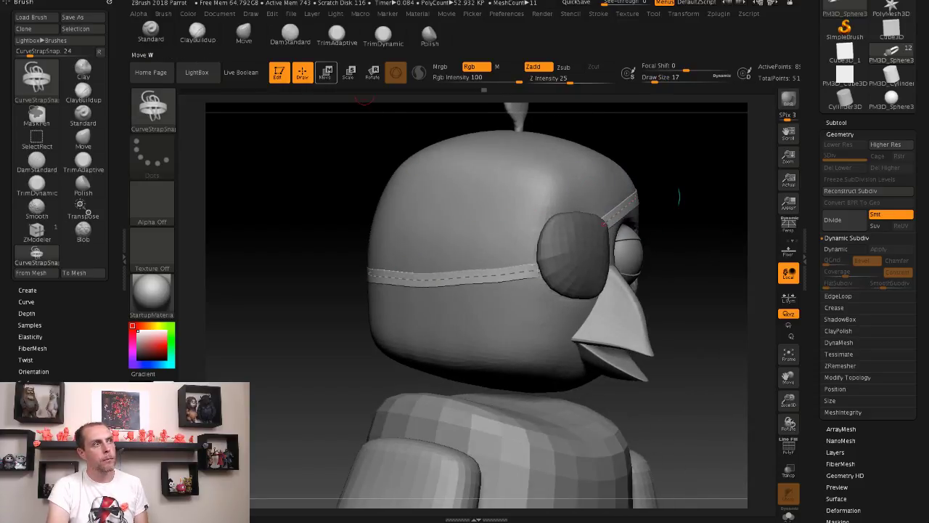
Step: Choose the Move brush, set its draw size to 71, and fit the strap's side section against the head and eye patch
left_click(243, 32)
left_click_drag(297, 201, 508, 255)
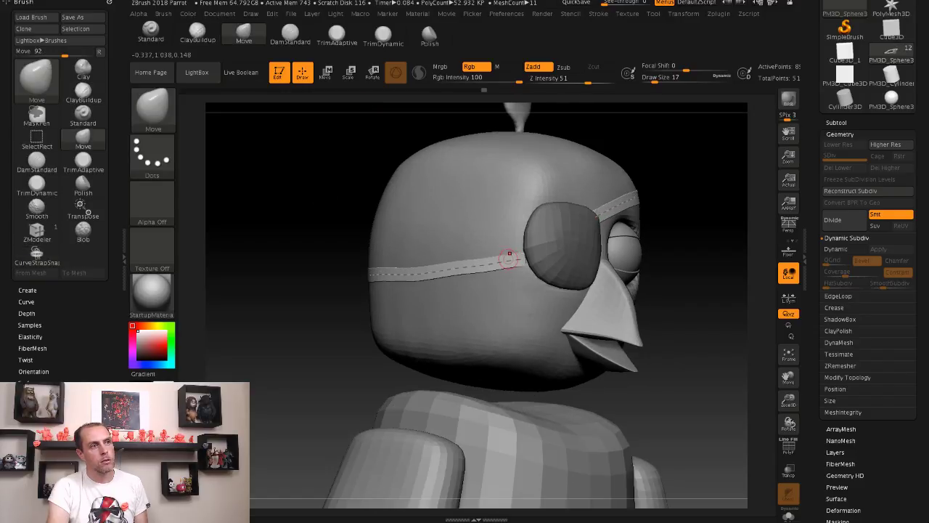
key("s")
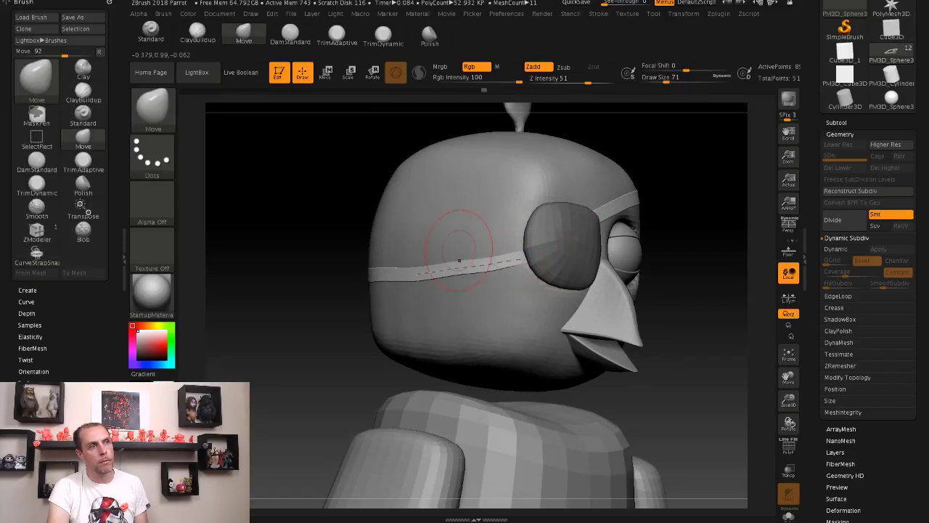
left_click_drag(314, 195, 508, 292)
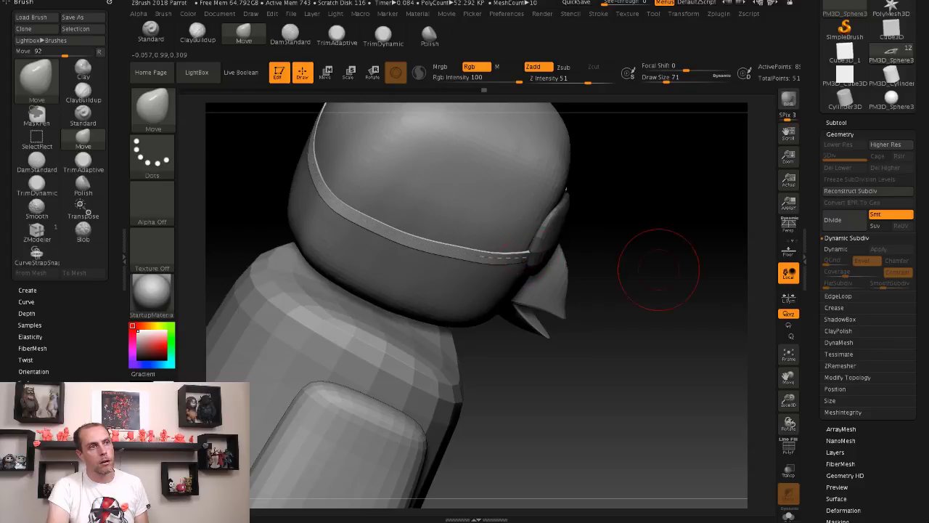
left_click_drag(658, 269, 617, 230)
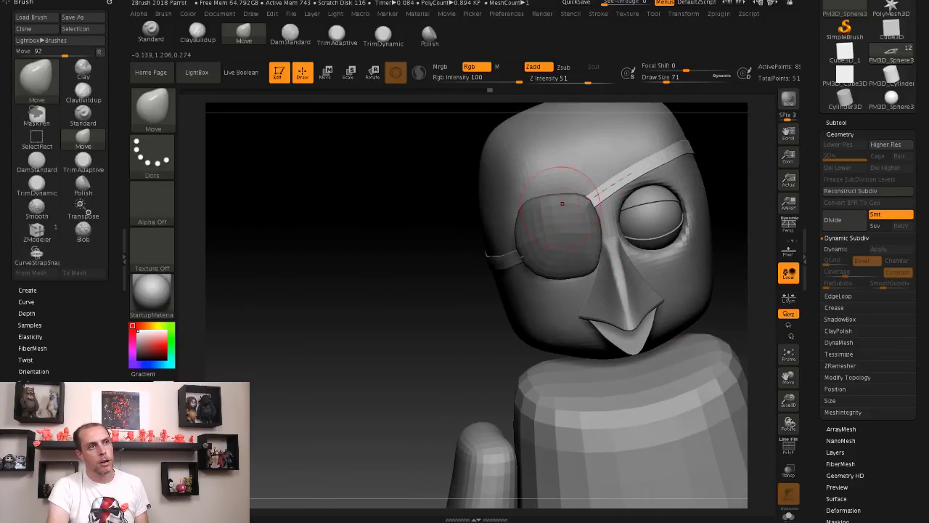
Step: Enlarge the Move brush to a draw size of 120 and reshape the strap's brow section to follow the forehead above the eye
key("f")
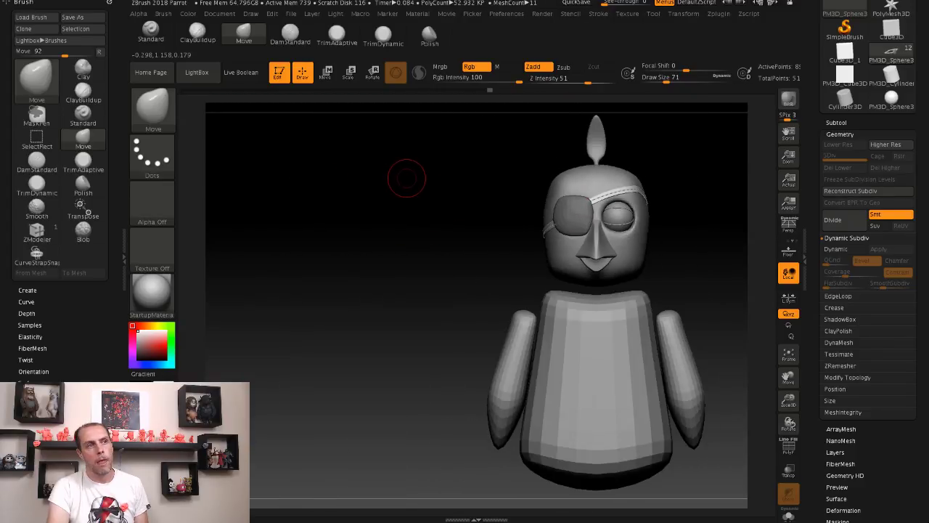
left_click_drag(411, 181, 438, 218, "alt")
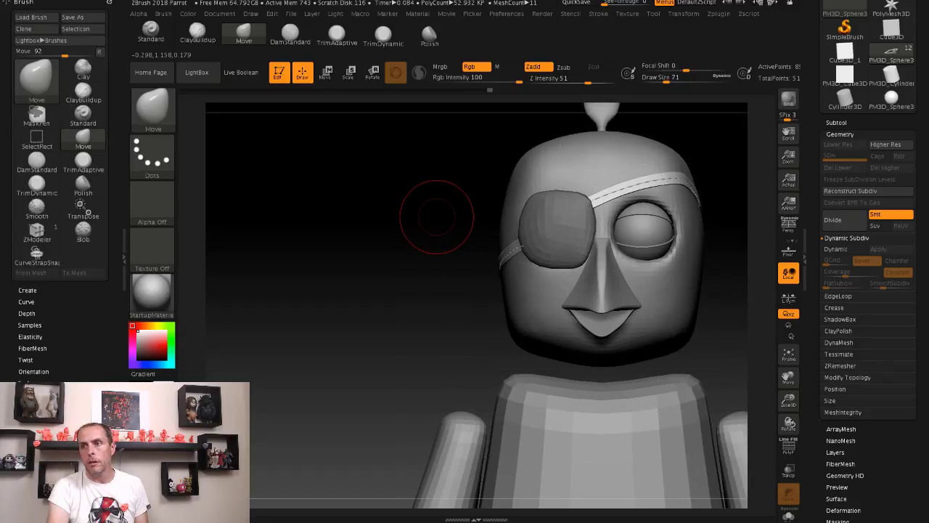
mouse_move(438, 217)
left_mouse_down("alt")
mouse_move(380, 204)
mouse_move(436, 213)
left_mouse_up("alt")
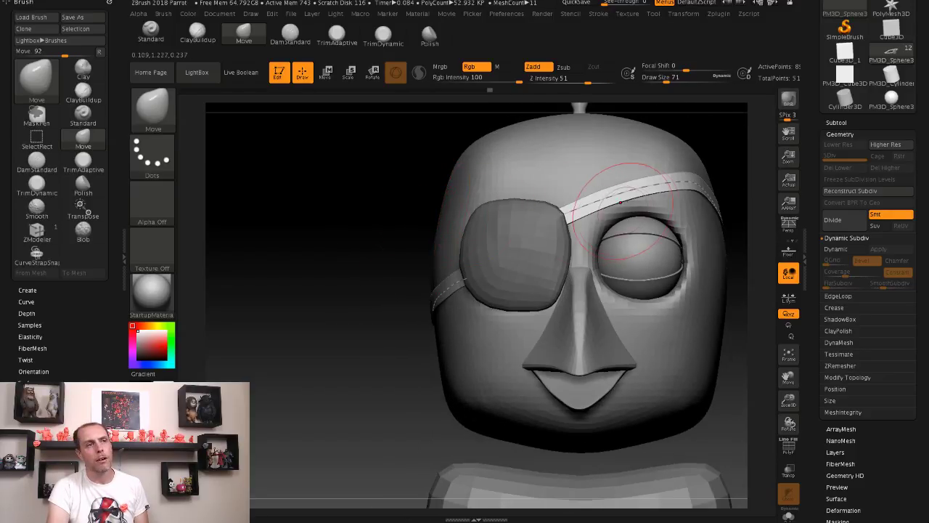
key("bracketright")
key("bracketright")
key("bracketright")
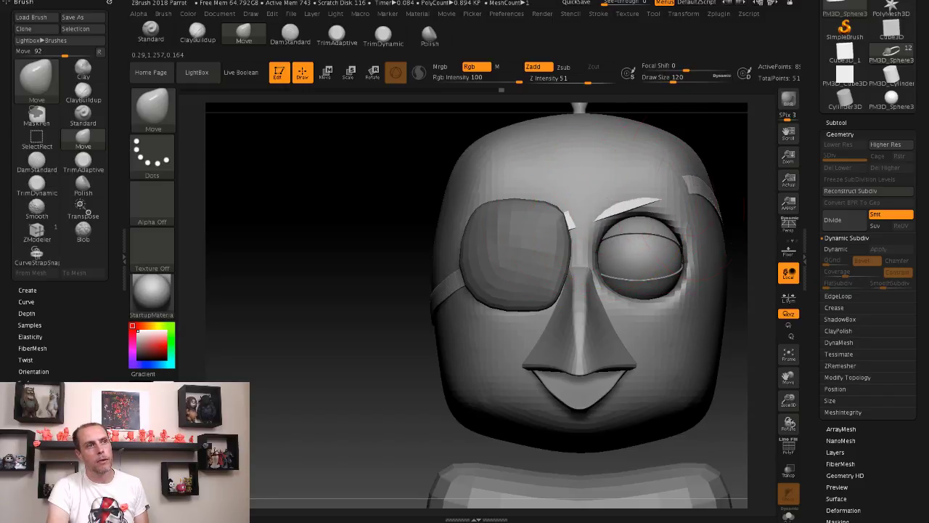
left_click_drag(410, 218, 425, 276)
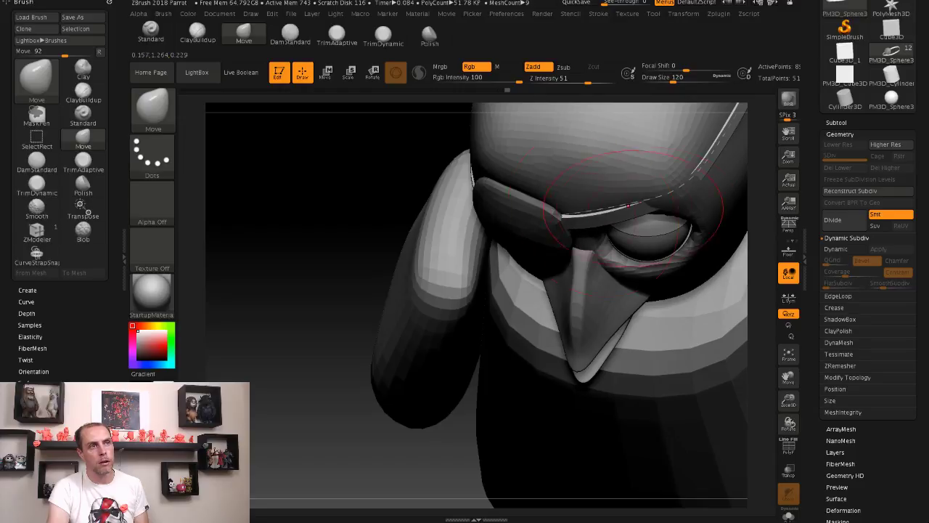
left_click_drag(301, 176, 437, 182, "shift")
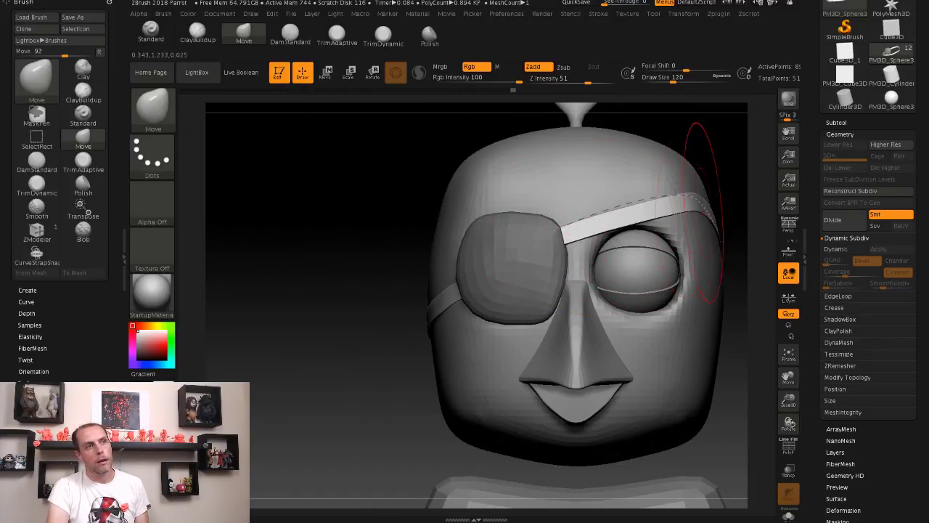
Step: Increase the Move brush draw size to 212 and adjust the strap's broad curve around the side of the head
mouse_move(733, 167)
left_mouse_down("shift")
mouse_move(566, 174)
mouse_move(622, 208)
left_mouse_up("shift")
key("bracketright")
key("bracketright")
key("bracketright")
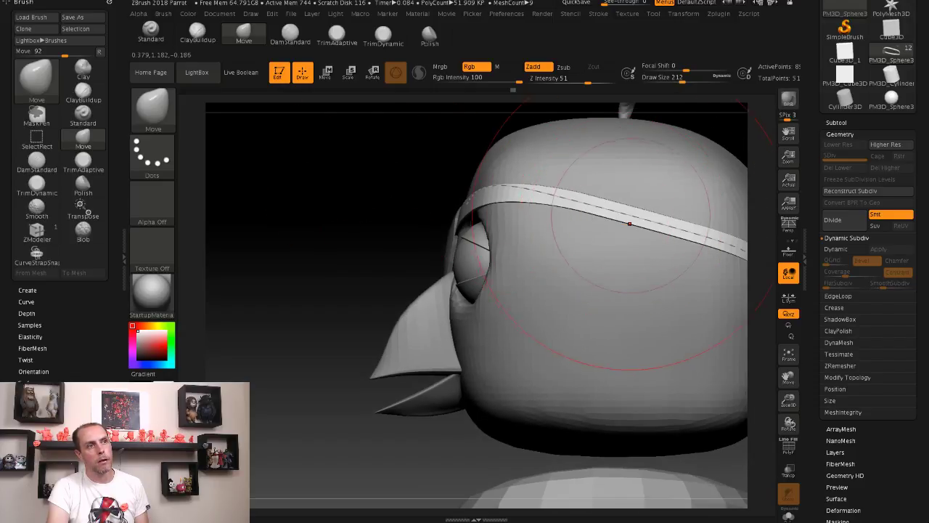
mouse_move(312, 149)
left_mouse_down()
mouse_move(392, 145)
mouse_move(595, 206)
left_mouse_up()
mouse_move(319, 167)
left_mouse_down()
mouse_move(632, 233)
mouse_move(639, 211)
mouse_move(624, 167)
mouse_move(631, 156)
mouse_move(637, 228)
left_mouse_up()
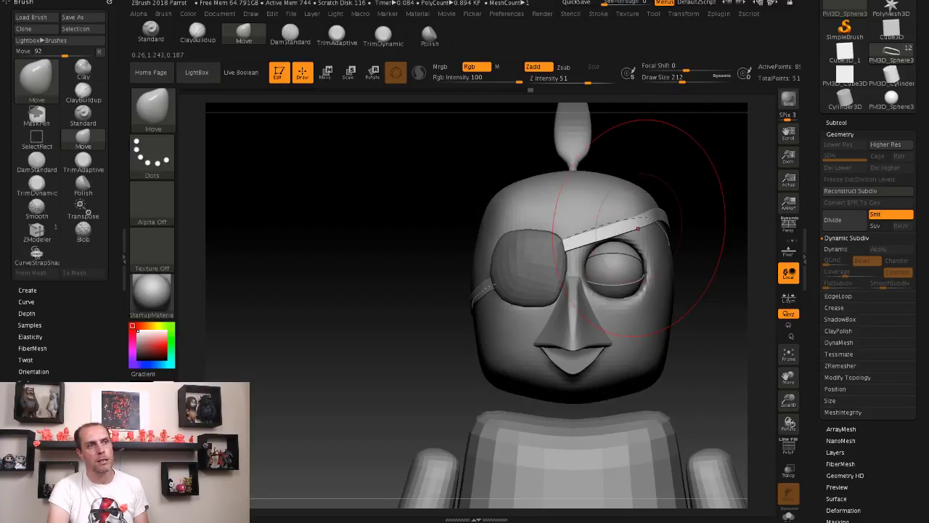
Step: Examine how the strap fits the head and eye patch from front and three-quarter views
key("w")
left_click_drag(446, 155, 508, 160)
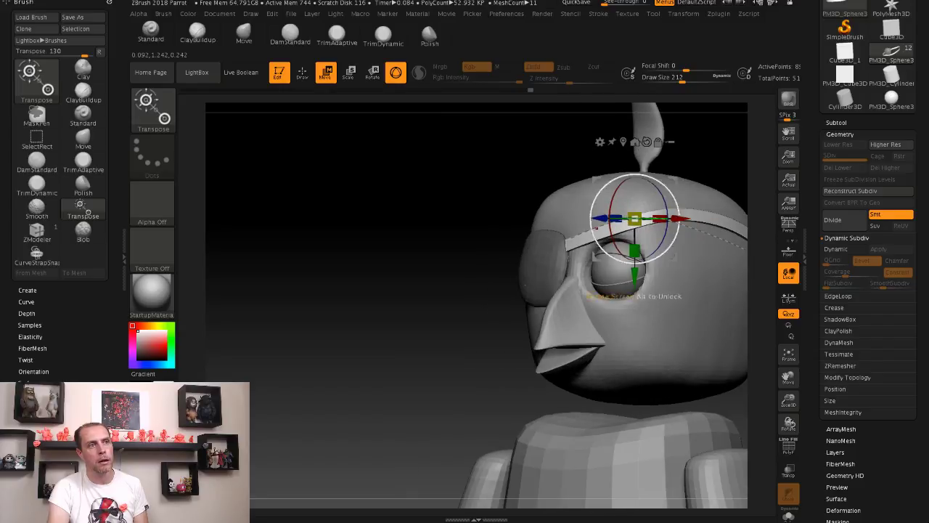
key("q")
mouse_move(341, 174)
left_mouse_down()
mouse_move(406, 177)
mouse_move(366, 199)
mouse_move(396, 207)
left_mouse_up()
key("s")
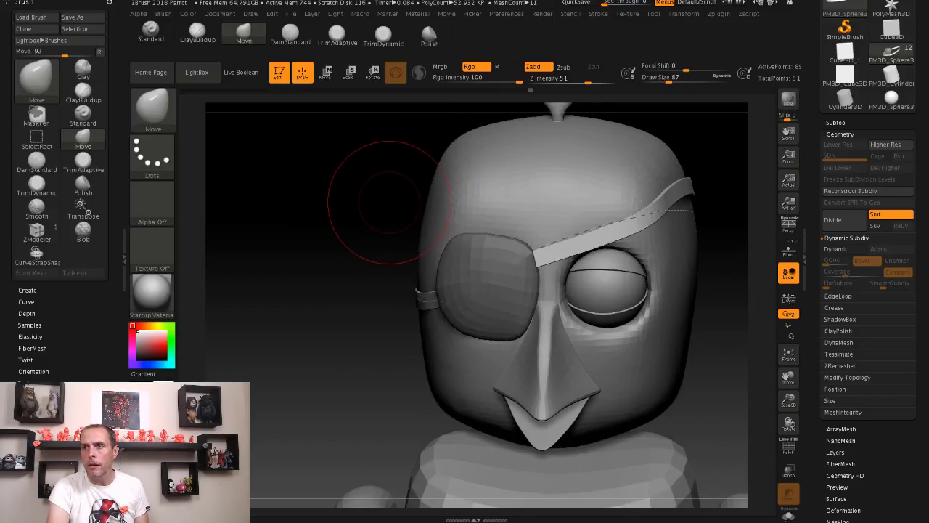
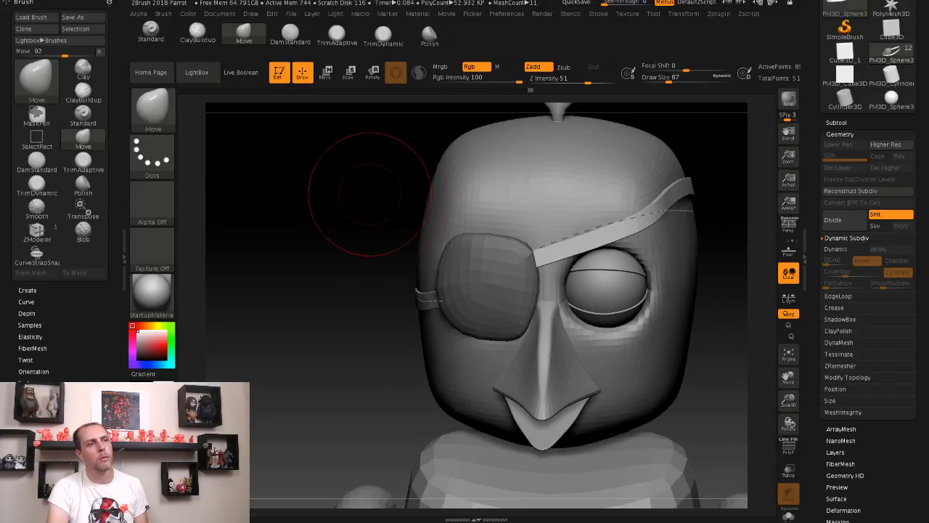
left_click_drag(370, 187, 383, 192)
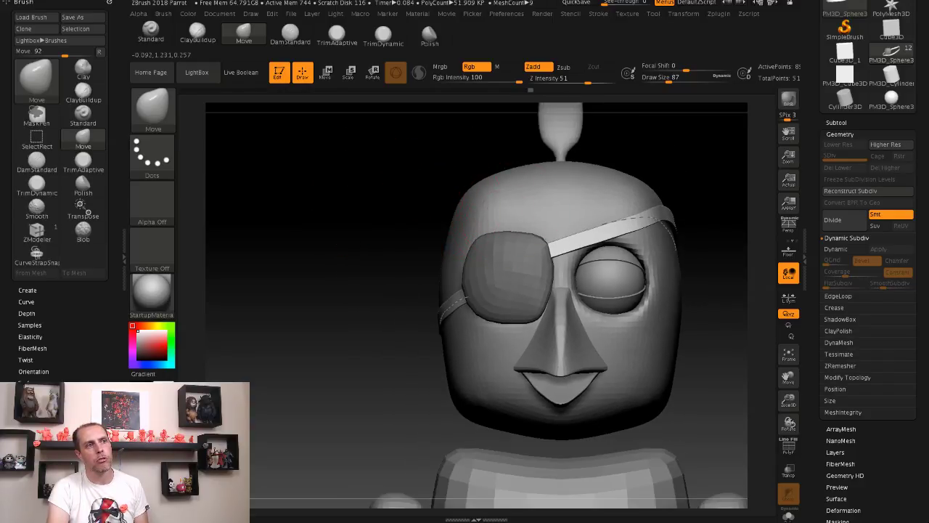
key("s")
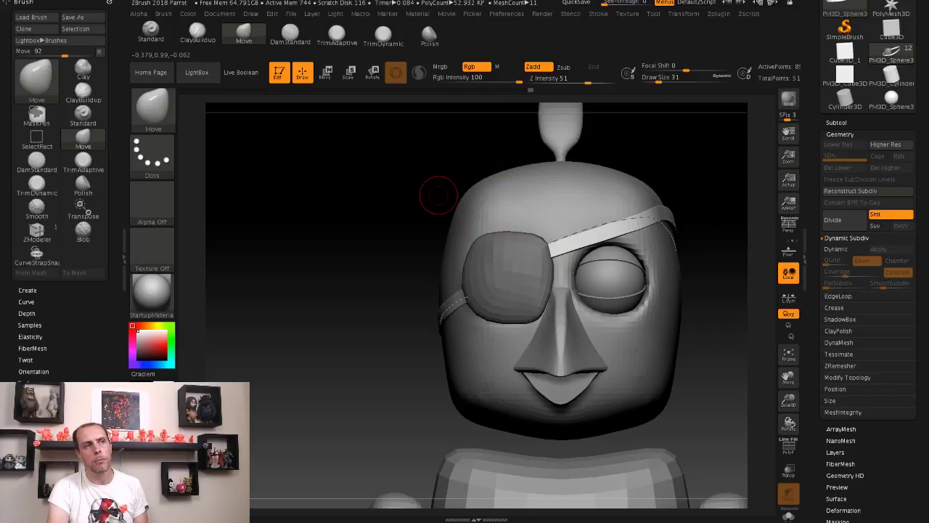
left_click_drag(435, 193, 456, 189)
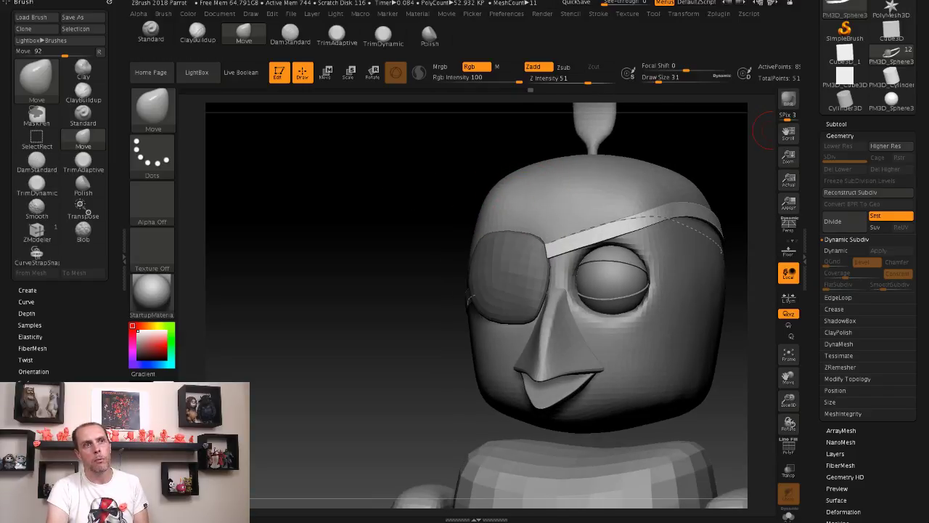
Step: Append a cube to the parrot as a new subtool
left_click(836, 123)
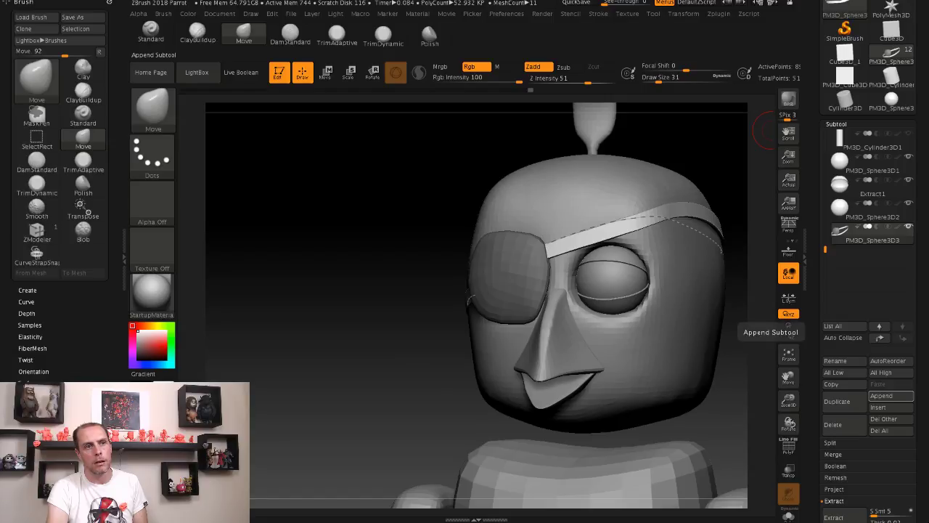
left_click(889, 395)
left_click(463, 386)
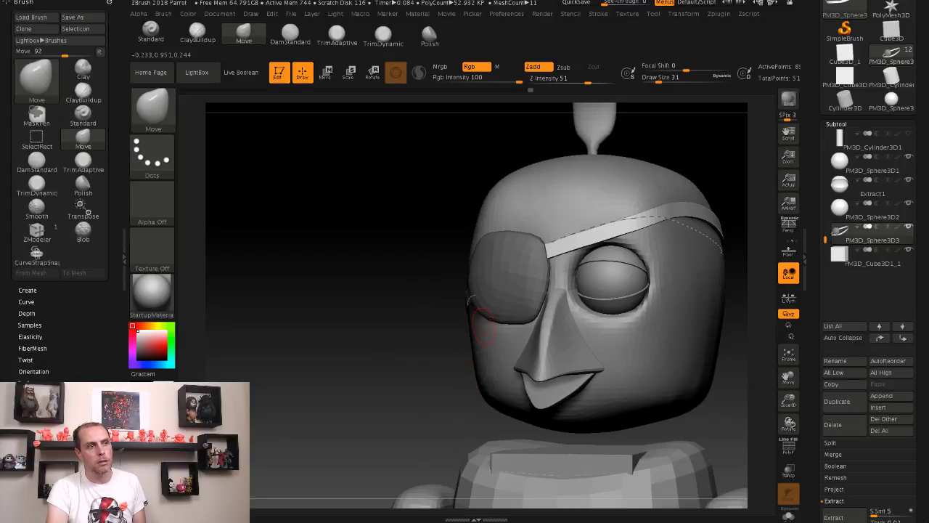
Step: Select the cube subtool at the neck and move it up in front of the head, over the eyes
left_click(565, 347, "alt")
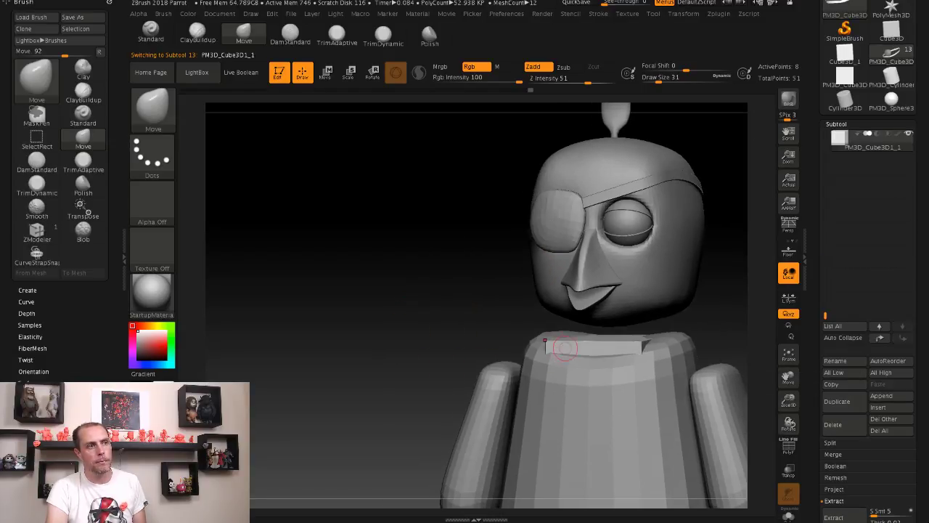
key("w")
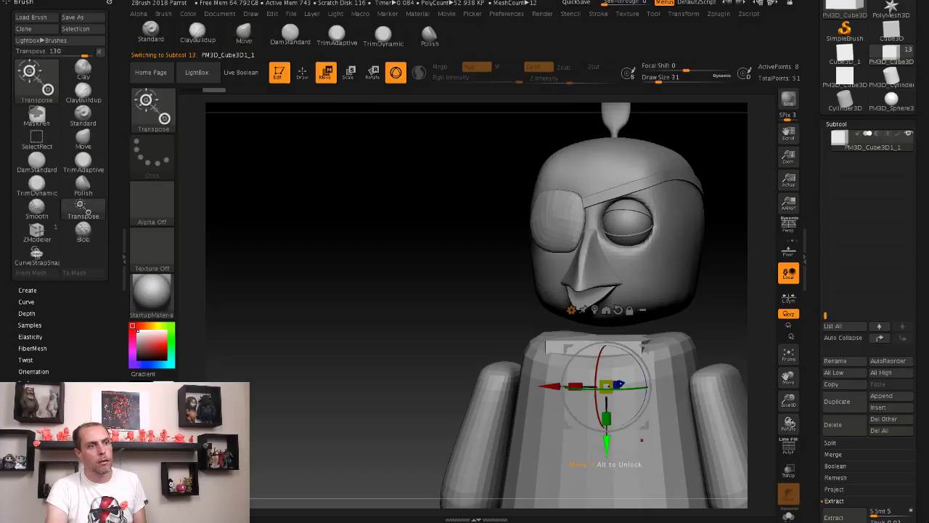
left_click_drag(606, 385, 602, 208)
left_click_drag(726, 218, 557, 242)
key("f")
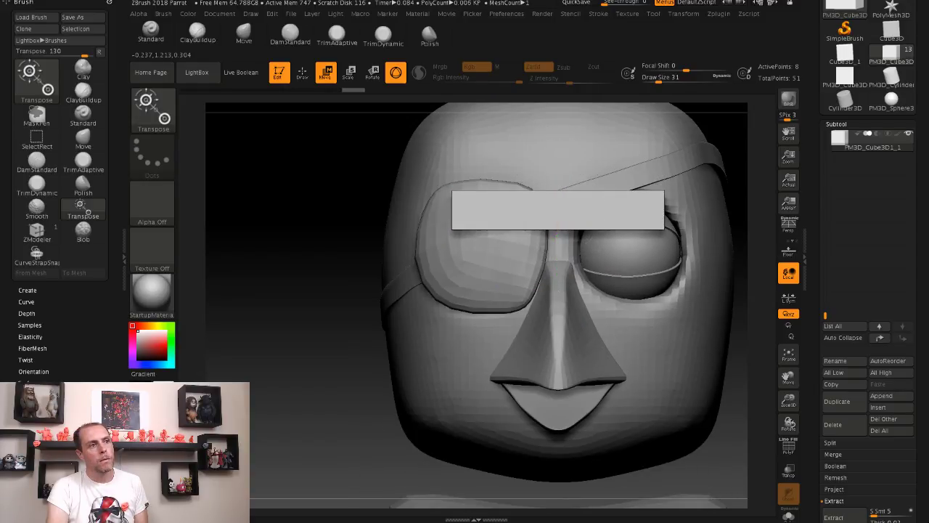
Step: Thin the cube into a slim eyebrow bar and place it on the forehead above the eye patch
left_click_drag(557, 279, 510, 227, "alt")
scroll(511, 197, "up", 2)
mouse_move(510, 226)
right_mouse_down()
mouse_move(494, 228)
mouse_move(514, 229)
right_mouse_up()
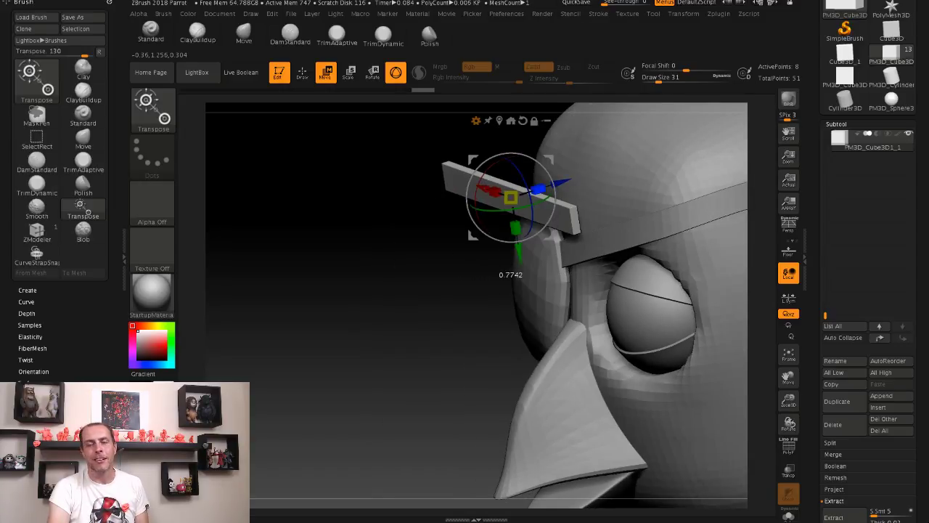
right_click_drag(514, 229, 573, 231)
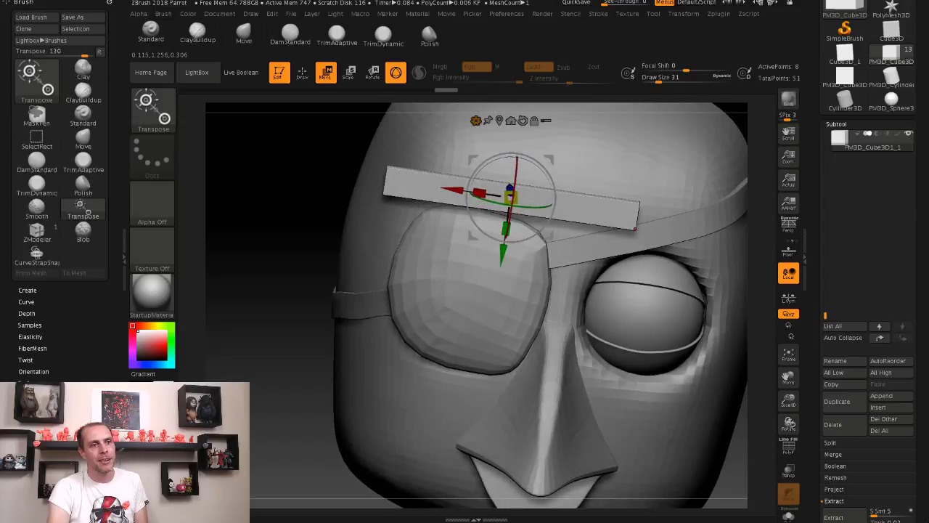
Step: Show the polyframe and insert two edge loops across the eyebrow bar with ZModeler, dividing its length into three sections
left_click(788, 446)
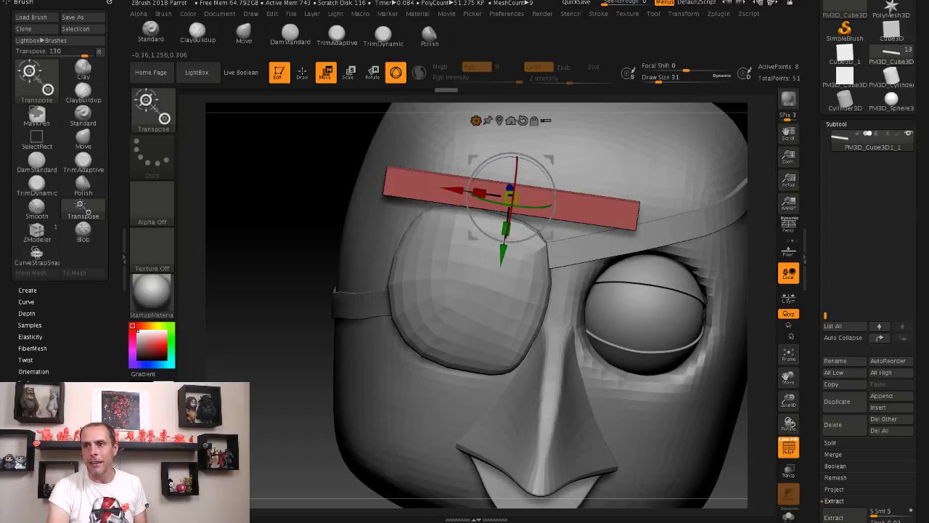
right_click_drag(580, 290, 545, 279)
key("b")
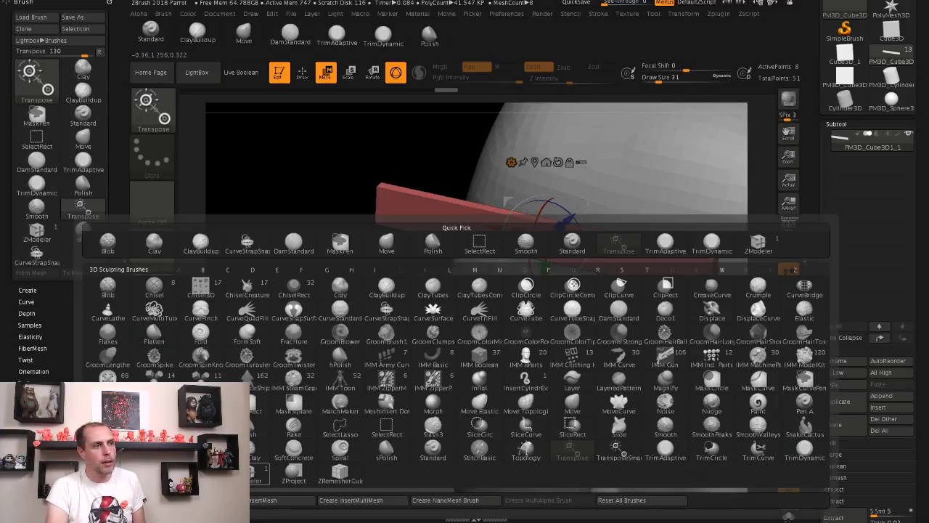
key("z")
key("m")
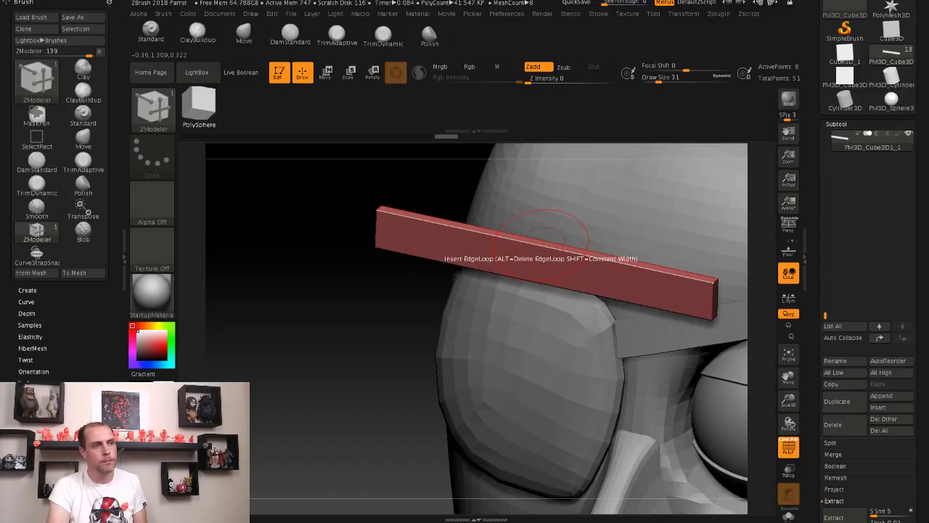
key("b")
key("z")
key("m")
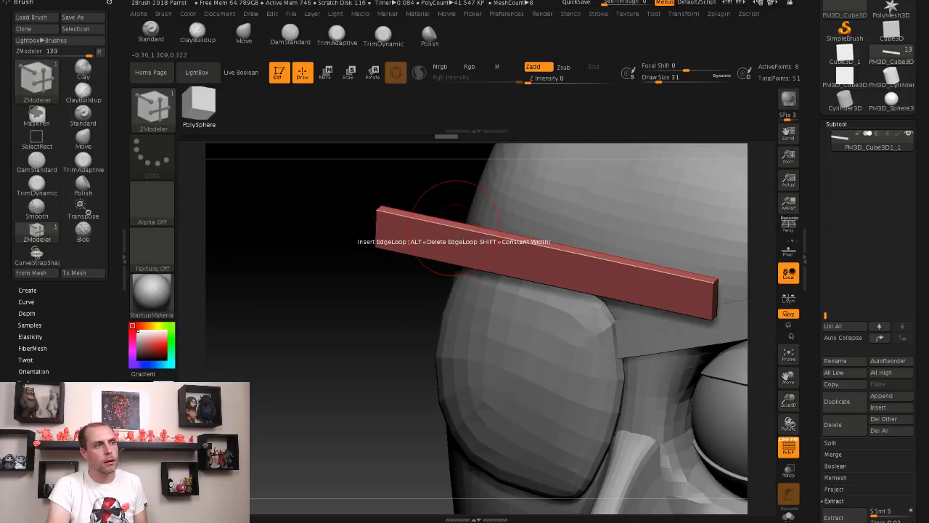
left_click(445, 218)
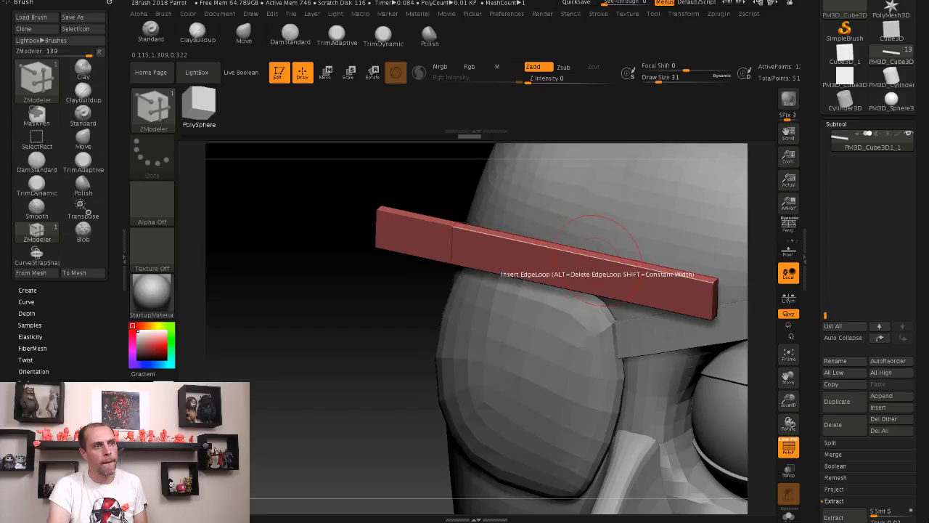
left_click(566, 262)
Step: Bend the eyebrow bar into an arch in front view using the Move brush at draw size 124
left_click_drag(320, 216, 324, 189)
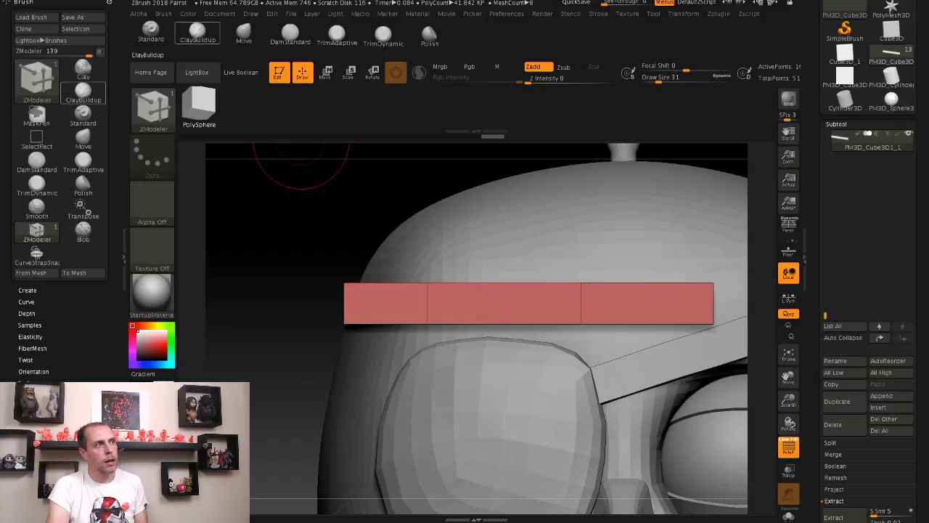
left_click(83, 138)
key("s")
mouse_move(371, 273)
left_mouse_down()
mouse_move(418, 270)
mouse_move(437, 222)
left_mouse_up()
mouse_move(581, 294)
left_mouse_down()
mouse_move(584, 272)
mouse_move(675, 304)
mouse_move(682, 317)
mouse_move(675, 294)
left_mouse_up()
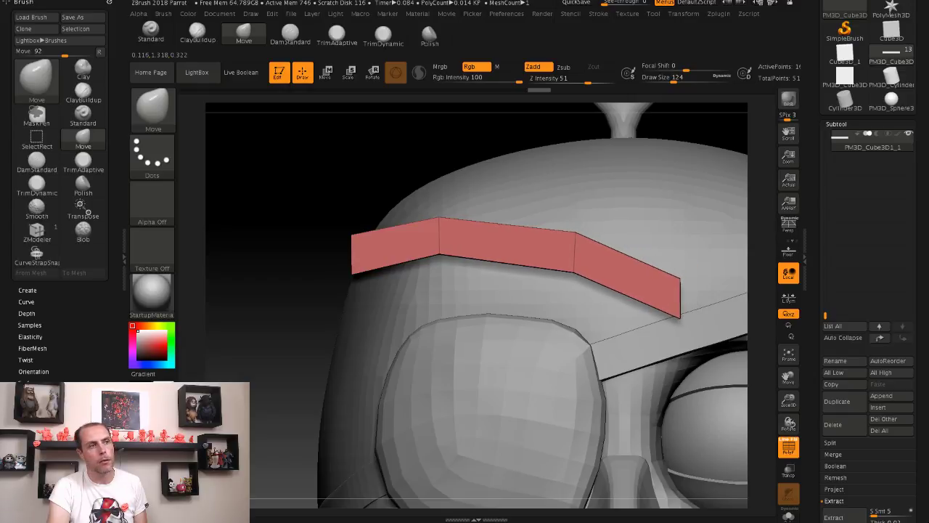
Step: Reduce the Move brush draw size to 71 and curve the eyebrow's outer end and middle around the forehead, viewed from above
mouse_move(275, 254)
left_mouse_down()
mouse_move(327, 247)
mouse_move(406, 269)
left_mouse_up()
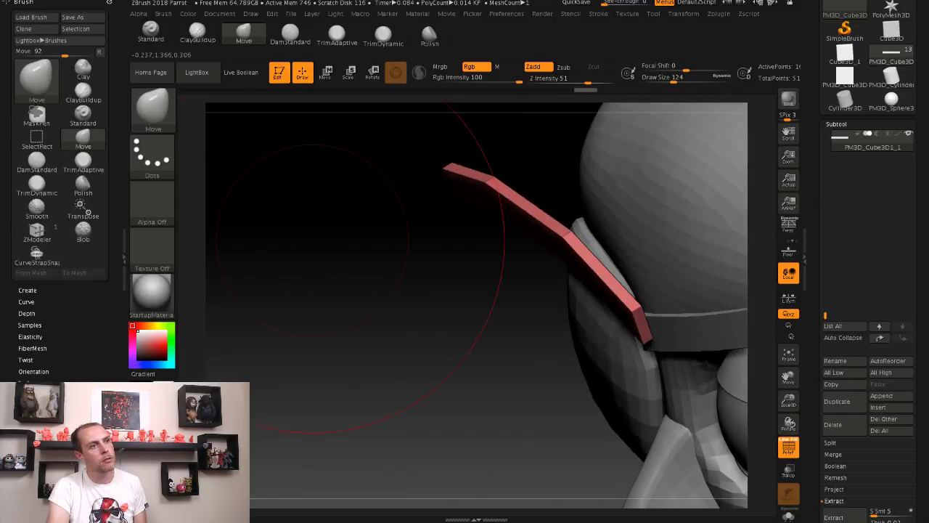
key("s")
mouse_move(341, 244)
left_mouse_down()
mouse_move(326, 244)
mouse_move(406, 261)
left_mouse_up()
mouse_move(689, 363)
left_mouse_down()
mouse_move(635, 294)
mouse_move(617, 305)
mouse_move(581, 363)
mouse_move(541, 348)
left_mouse_up()
key("s")
key("ctrl+z")
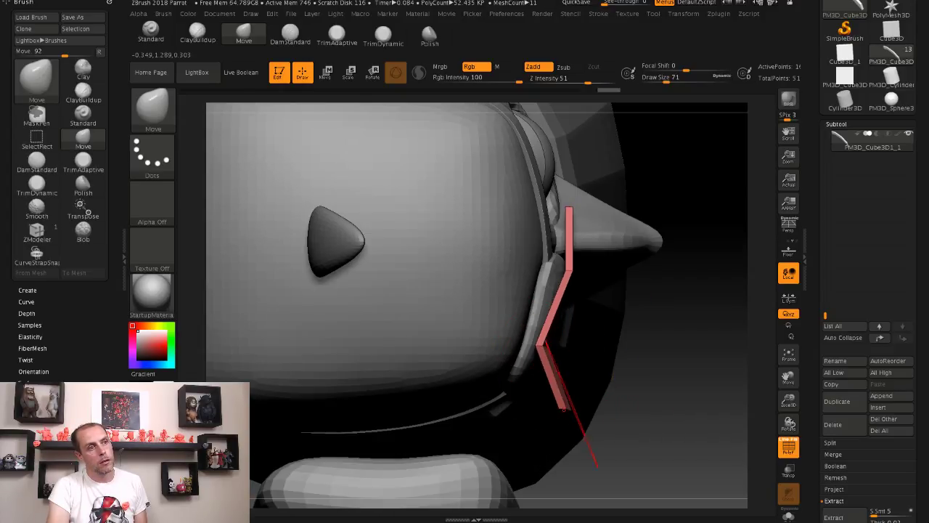
mouse_move(570, 414)
left_mouse_down()
mouse_move(537, 370)
mouse_move(501, 359)
left_mouse_up()
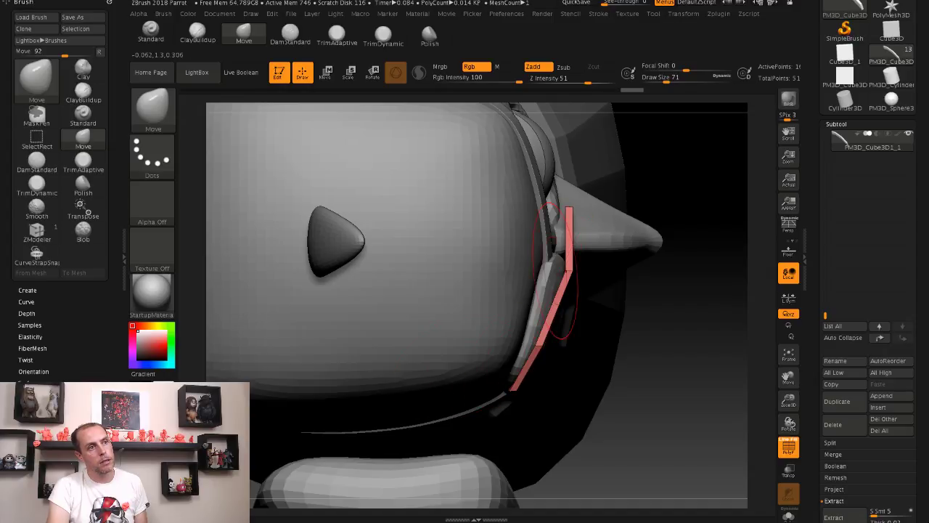
left_click_drag(566, 269, 549, 271)
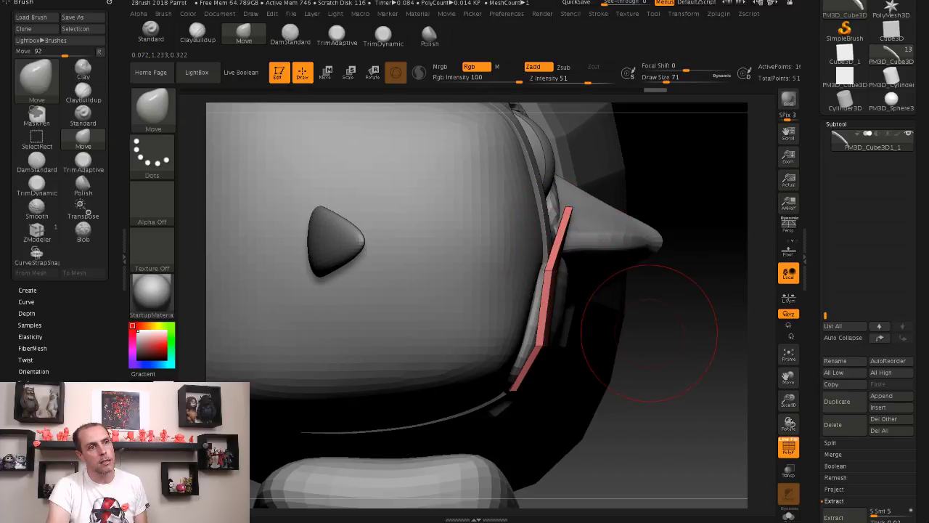
Step: Examine how the eyebrow sits against the forehead from the side and from above
key("s")
mouse_move(638, 334)
left_mouse_down()
mouse_move(659, 335)
mouse_move(632, 337)
left_mouse_up()
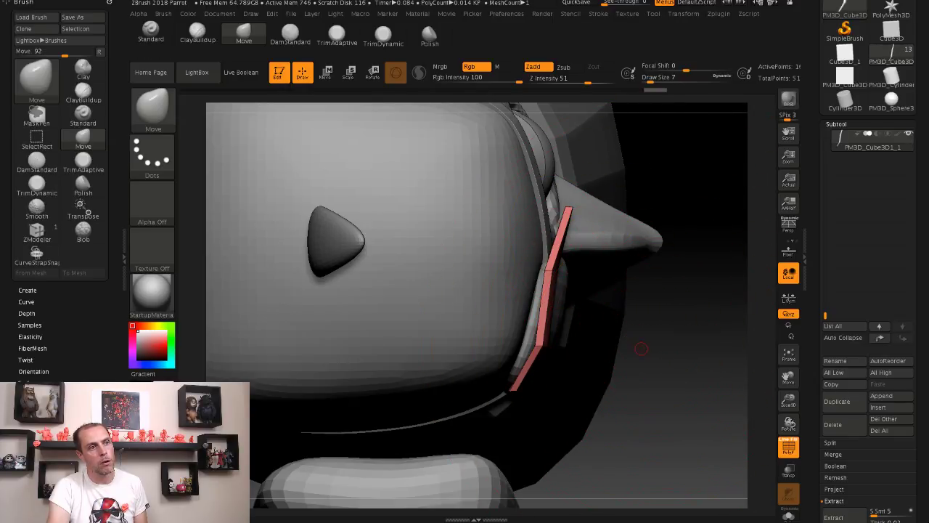
left_click_drag(689, 160, 653, 276)
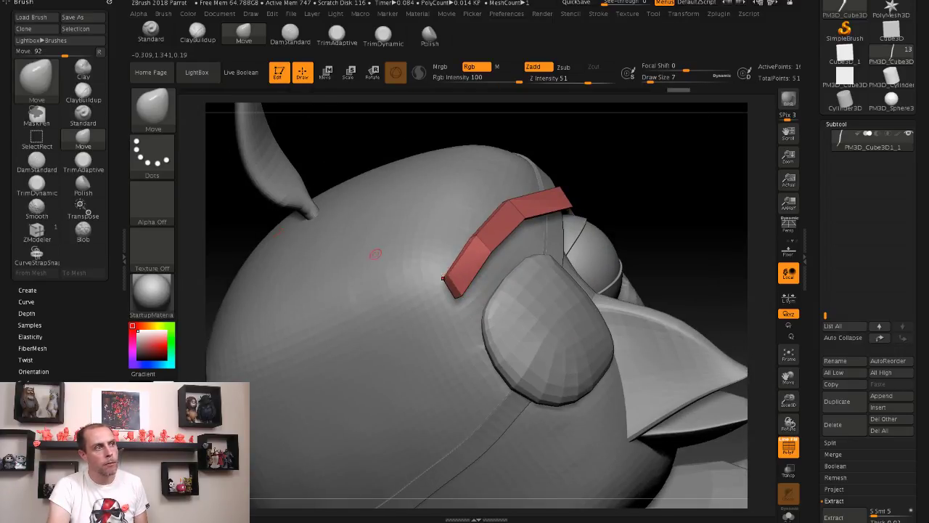
mouse_move(376, 253)
right_mouse_down("alt")
mouse_move(457, 284)
mouse_move(465, 247)
mouse_move(509, 187)
right_mouse_up("alt")
key("ctrl")
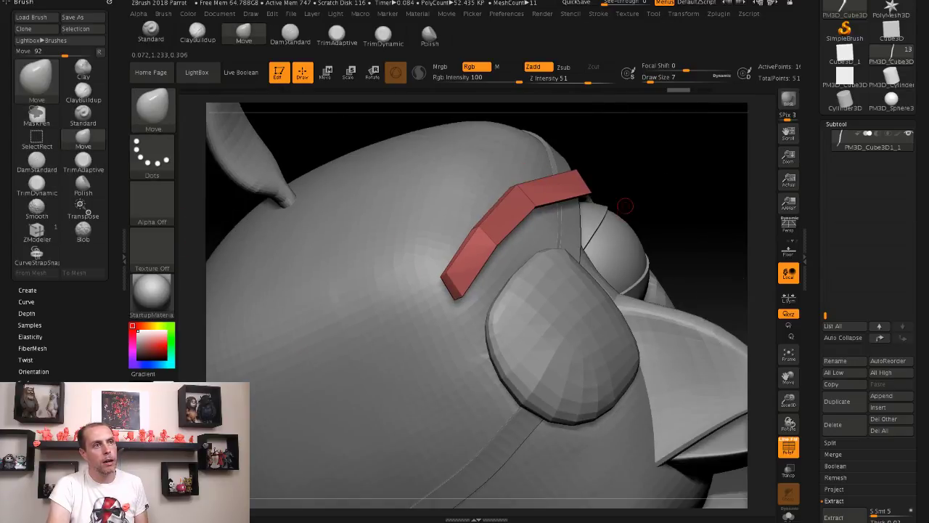
key("s")
left_click_drag(625, 206, 657, 206)
right_click_drag(657, 207, 581, 305)
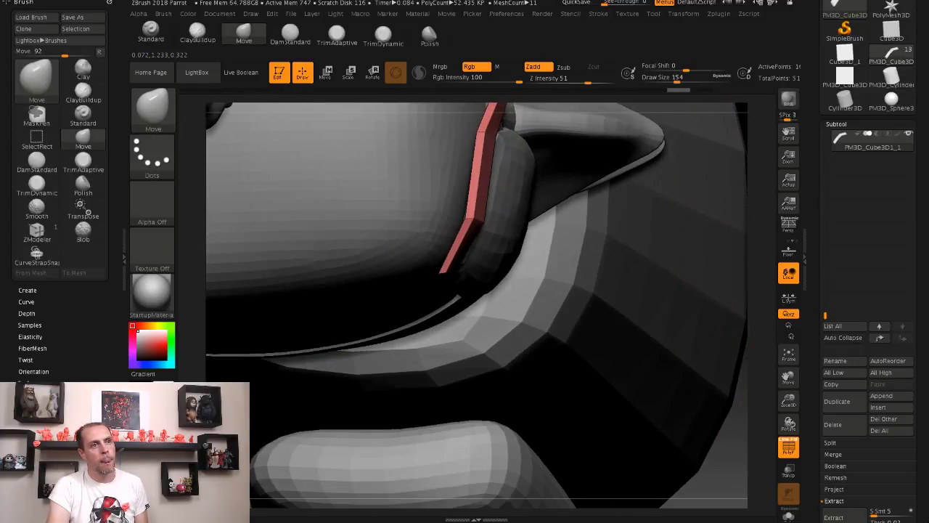
mouse_move(610, 407)
right_mouse_down()
mouse_move(406, 349)
mouse_move(560, 394)
mouse_move(518, 269)
right_mouse_up()
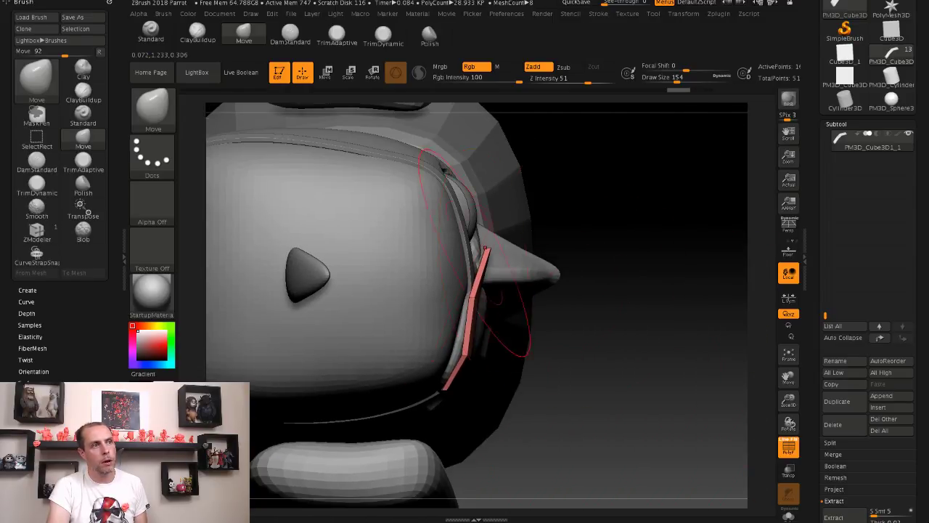
Step: Set the Move brush draw size to 108 and push the eyebrow's inner end back against the forehead
key("s")
left_click_drag(477, 251, 450, 251)
mouse_move(479, 290)
left_mouse_down()
mouse_move(463, 291)
mouse_move(466, 276)
left_mouse_up()
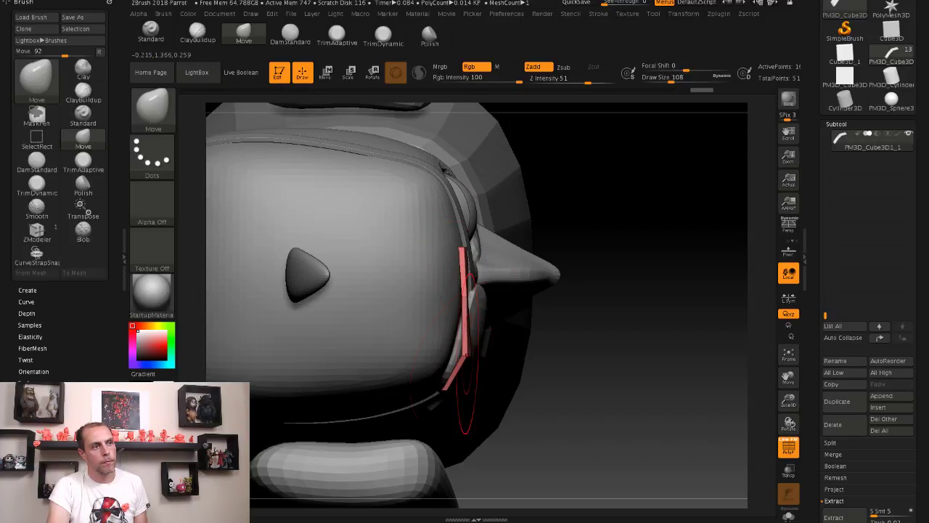
Step: Reduce the Move brush draw size to 56 and refine the eyebrow's arch, lowering its inner sections toward the strap
right_click_drag(468, 341, 639, 362)
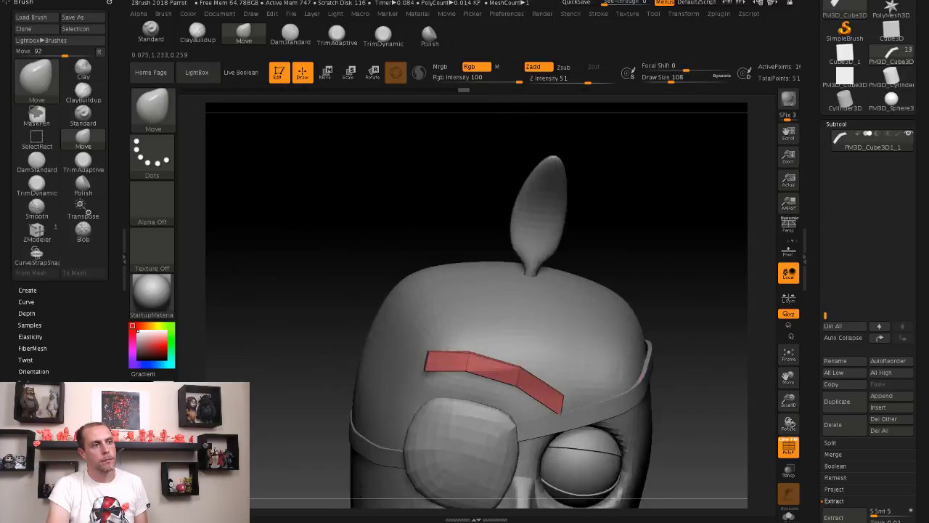
mouse_move(508, 276)
right_mouse_down("ctrl")
mouse_move(519, 269)
mouse_move(373, 312)
mouse_move(435, 377)
right_mouse_up("ctrl")
key("s")
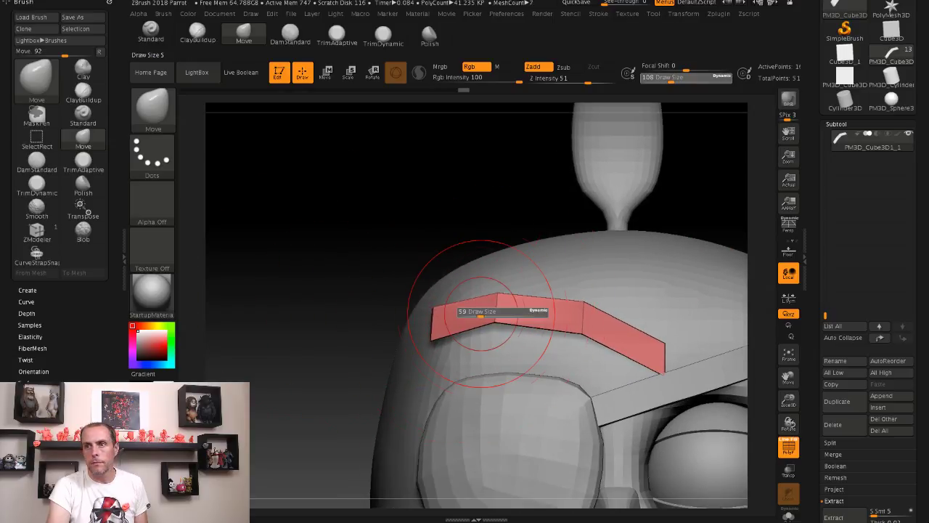
left_click_drag(479, 312, 476, 312)
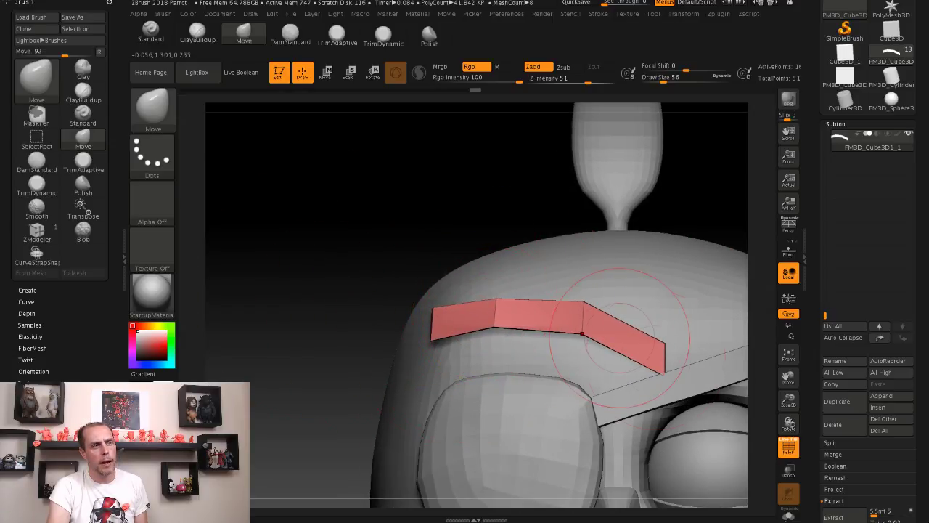
left_click_drag(619, 335, 608, 339)
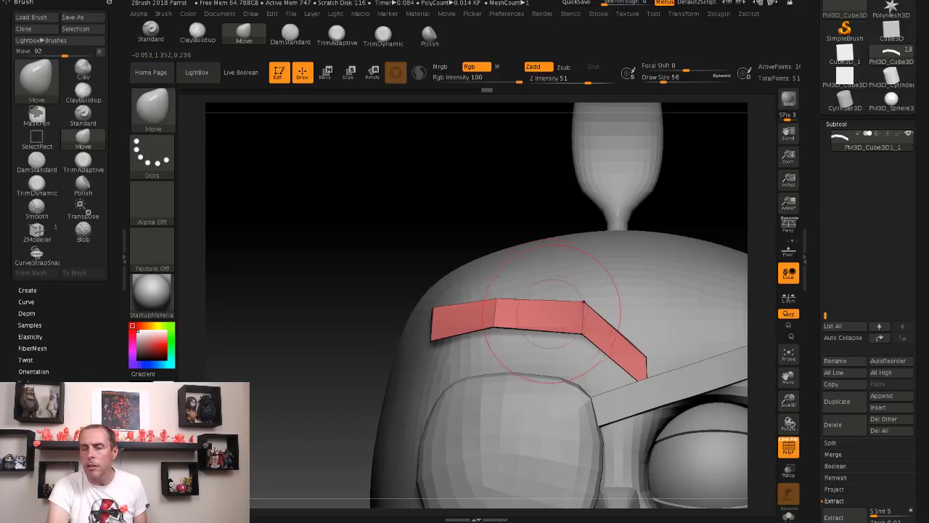
left_click_drag(546, 289, 541, 305)
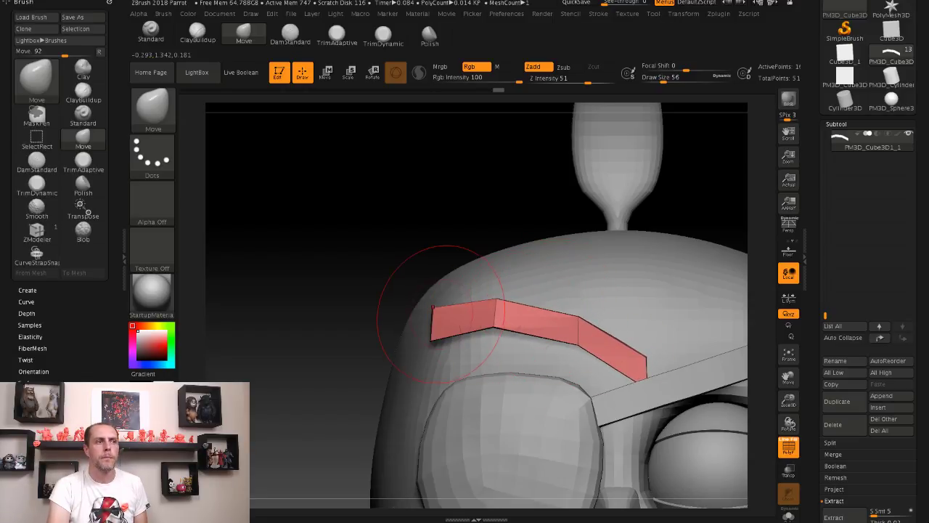
left_click_drag(440, 309, 516, 334)
Step: Push the eyebrow's outer end and middle in to follow the head's curve, checking the fit from several angles
left_click_drag(719, 305, 458, 322)
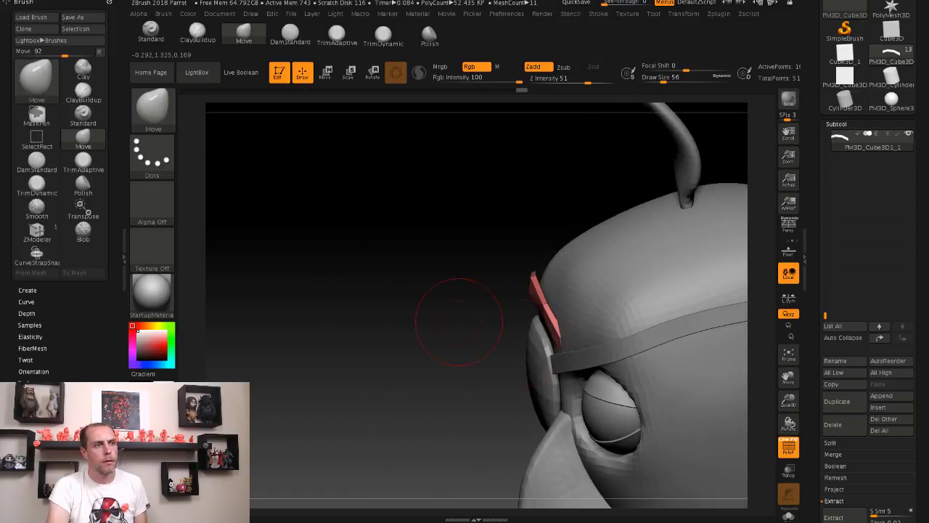
left_click_drag(533, 308, 577, 295)
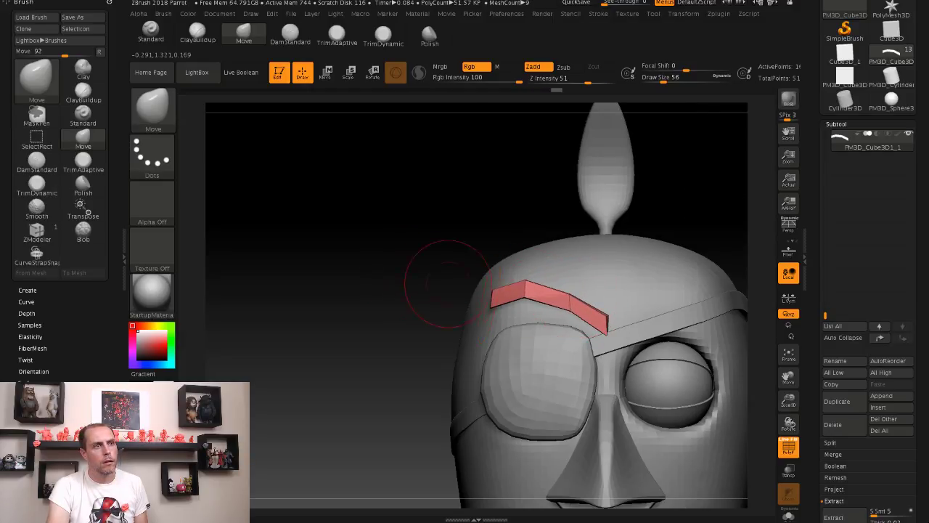
mouse_move(448, 283)
left_mouse_down()
mouse_move(556, 269)
mouse_move(508, 290)
mouse_move(544, 304)
left_mouse_up()
left_click_drag(501, 257, 509, 247)
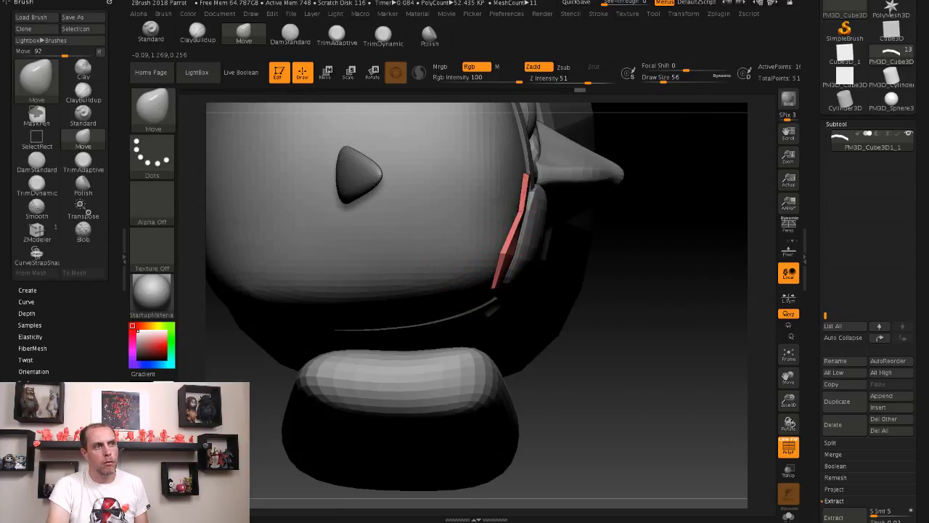
left_click_drag(653, 254, 653, 327)
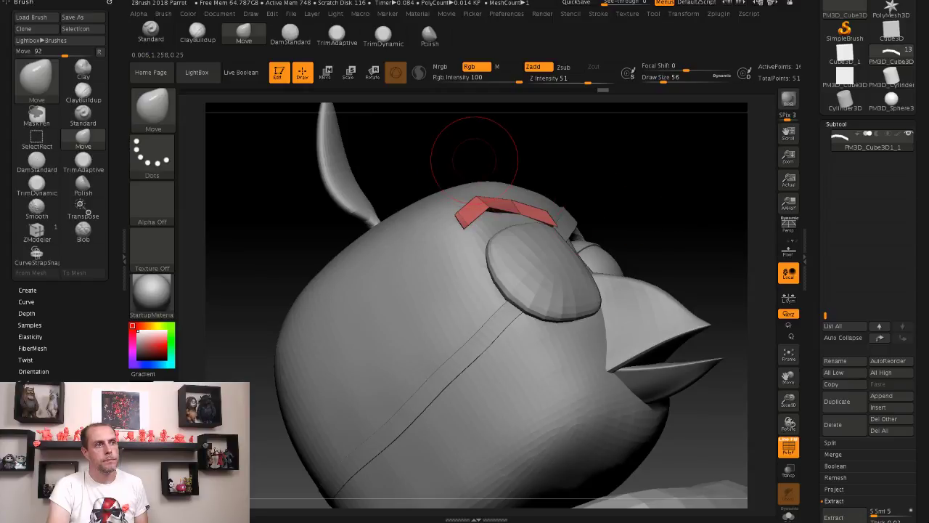
left_click_drag(469, 145, 436, 167, "shift")
left_click_drag(387, 188, 560, 176)
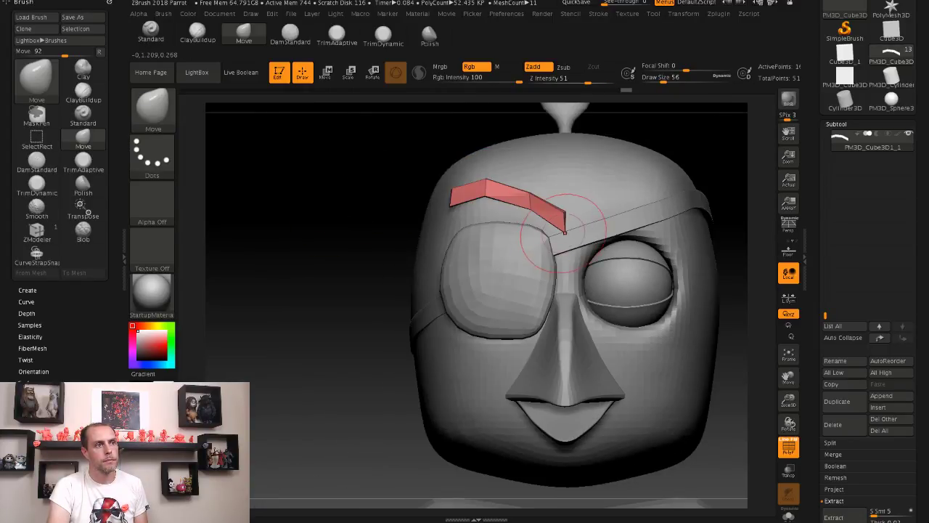
mouse_move(414, 176)
left_mouse_down()
mouse_move(493, 182)
mouse_move(553, 205)
left_mouse_up()
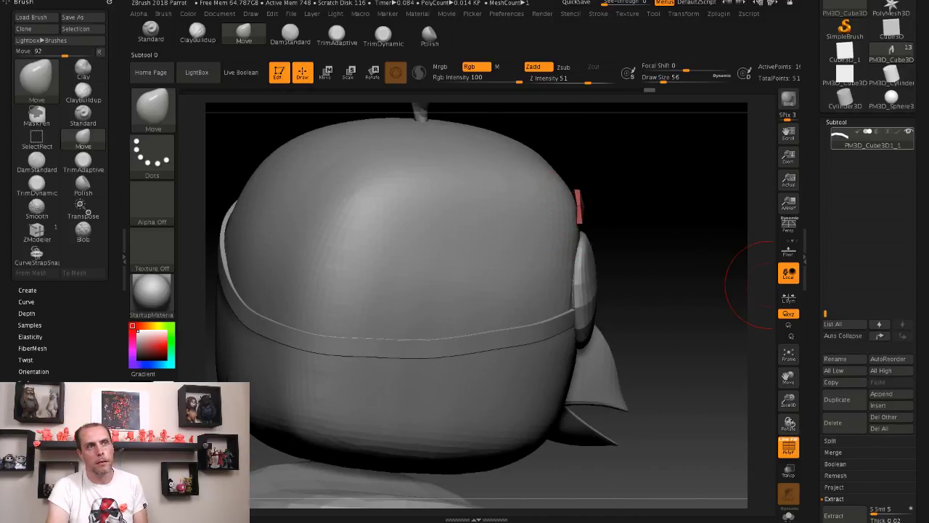
Step: Turn on dynamic subdivision for the eyebrow so its blocky geometry is smoothed
left_click(836, 120)
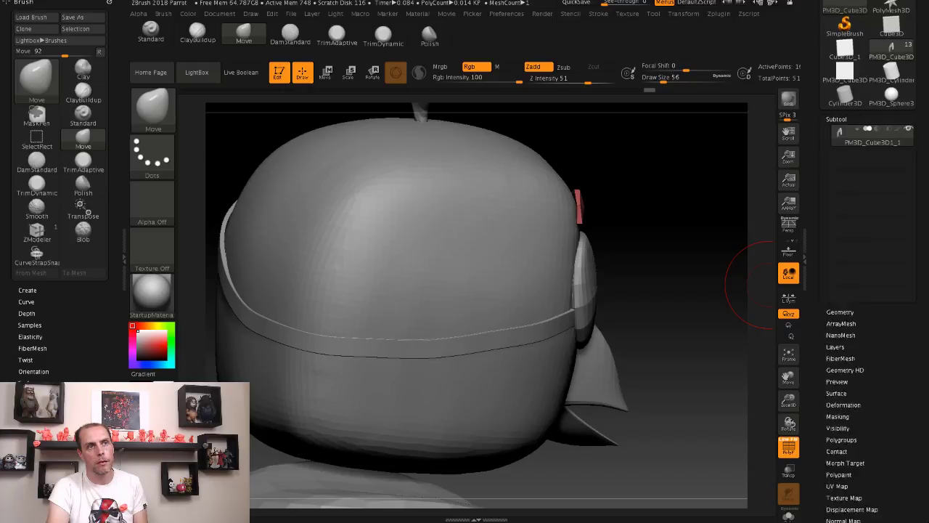
left_click(840, 131)
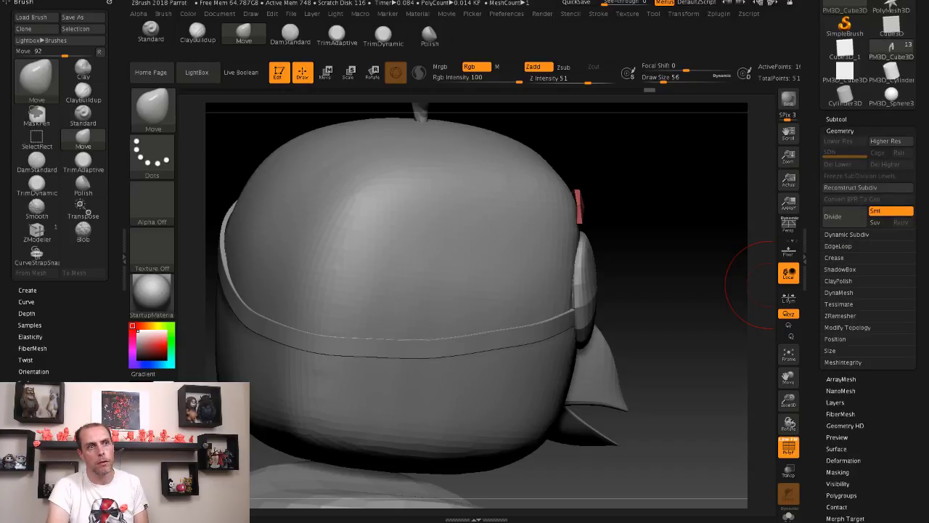
left_click(835, 245)
mouse_move(378, 218)
left_mouse_down()
mouse_move(409, 203)
mouse_move(444, 214)
left_mouse_up()
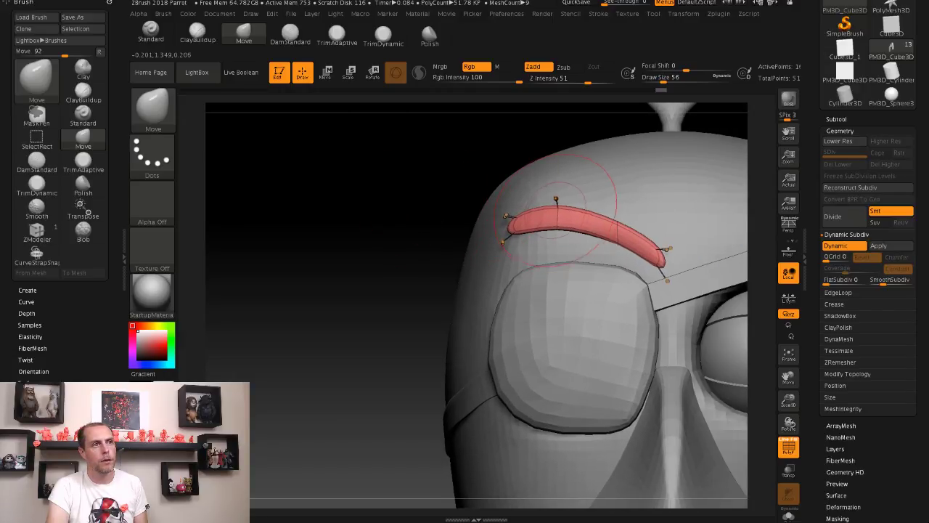
Step: Reduce the Move brush draw size to 35 and apply the eyebrow's dynamic subdivision as real subdivision levels
key("bracketleft")
key("bracketleft")
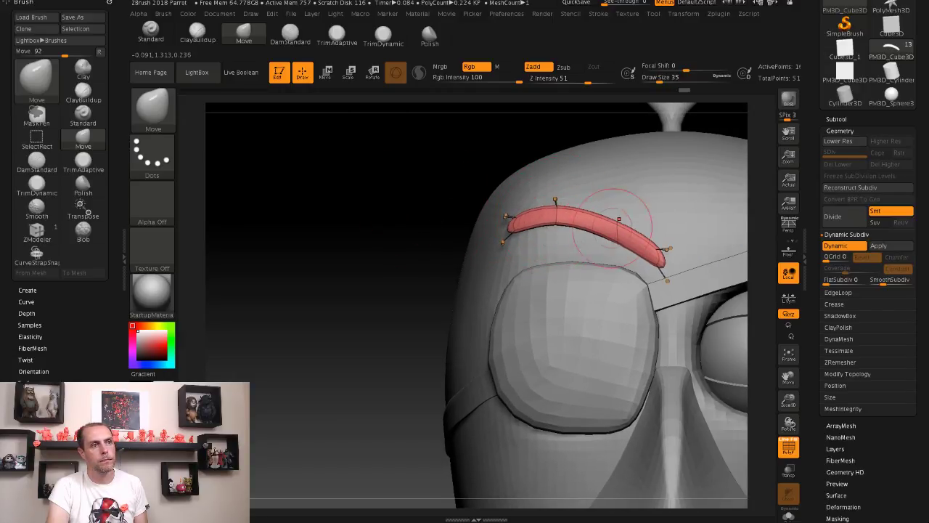
mouse_move(442, 216)
left_mouse_down()
mouse_move(457, 211)
mouse_move(407, 208)
mouse_move(437, 229)
mouse_move(483, 222)
mouse_move(501, 283)
mouse_move(580, 320)
left_mouse_up()
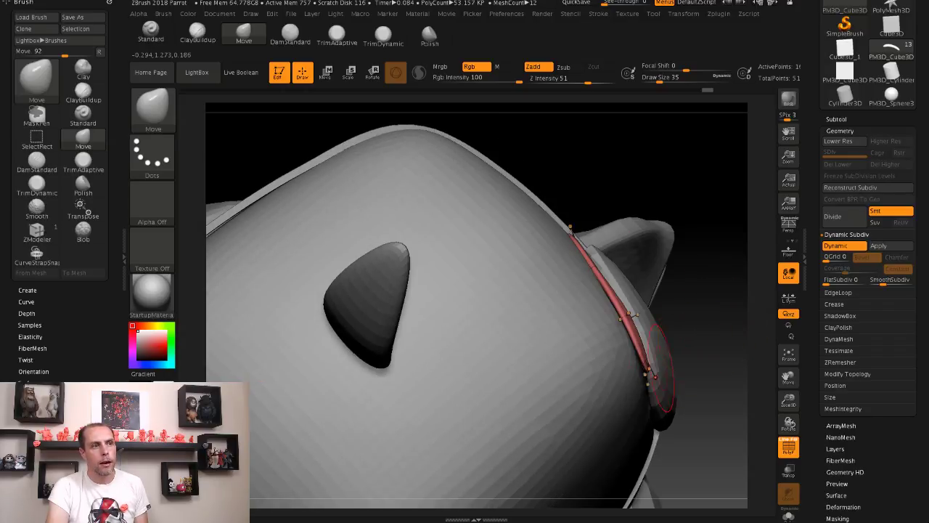
left_click_drag(689, 337, 699, 220)
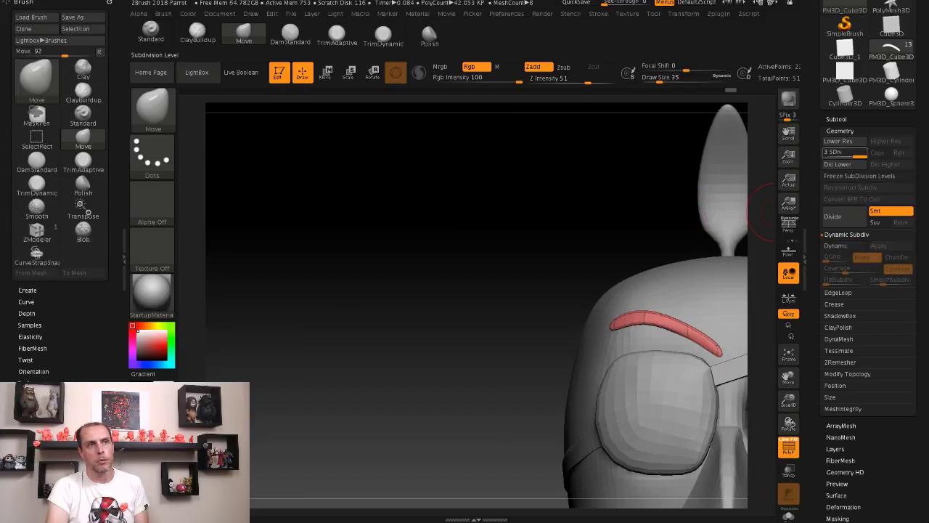
Step: Duplicate the eyebrow subtool and make the copy active
left_click(836, 119)
left_click(833, 419)
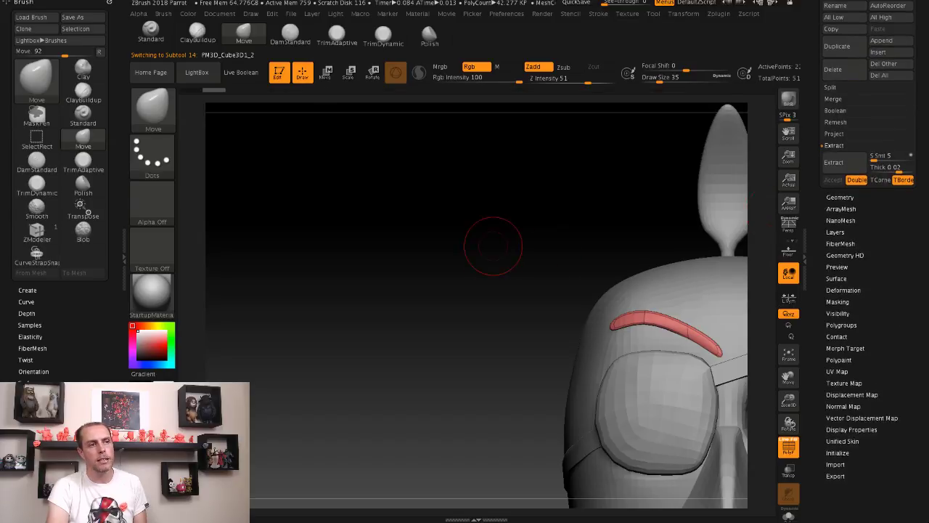
left_click_drag(491, 247, 405, 224, "alt")
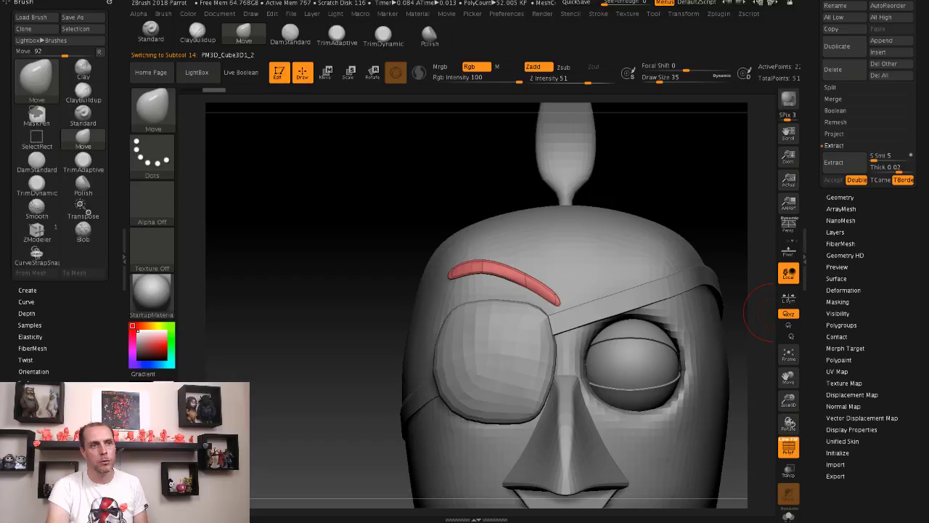
Step: Try to mirror the duplicated eyebrow to the other side of the head while it has several subdivision levels
left_click(842, 289)
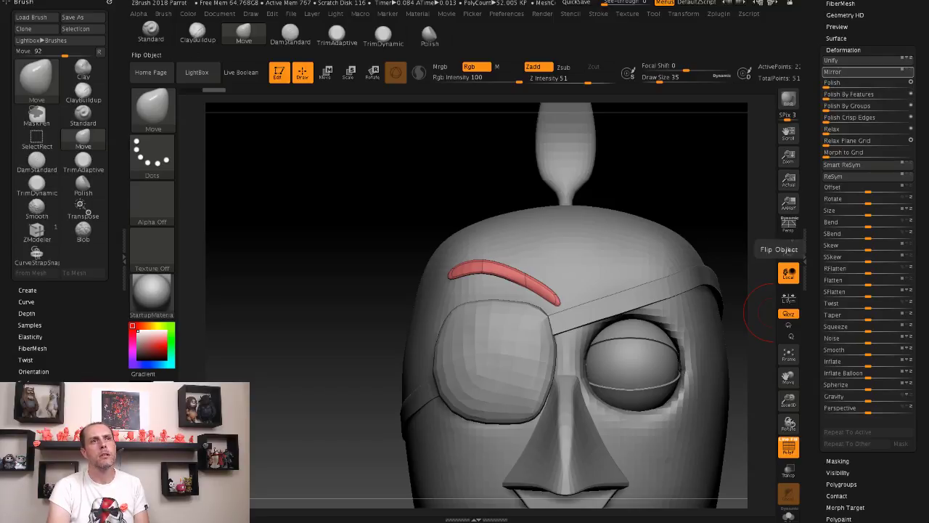
left_click(835, 71)
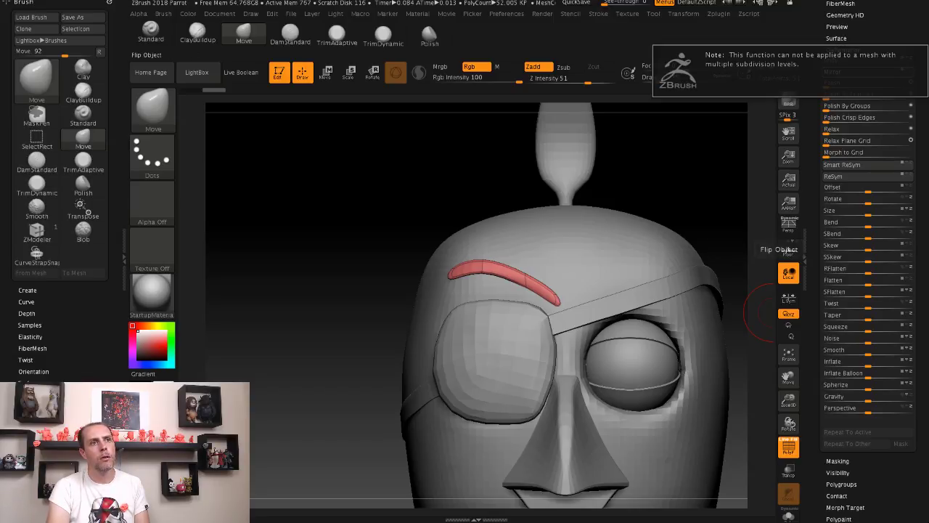
scroll(868, 261, "up", 5)
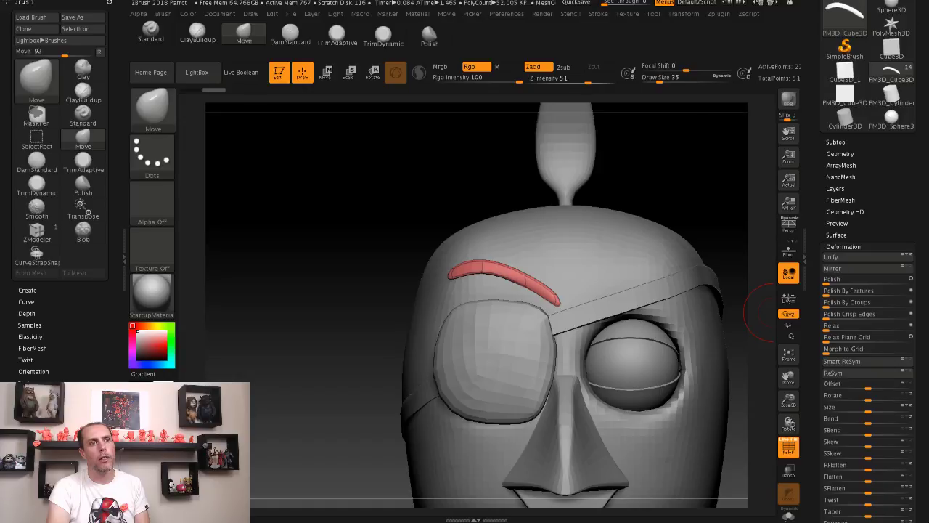
left_click(836, 141)
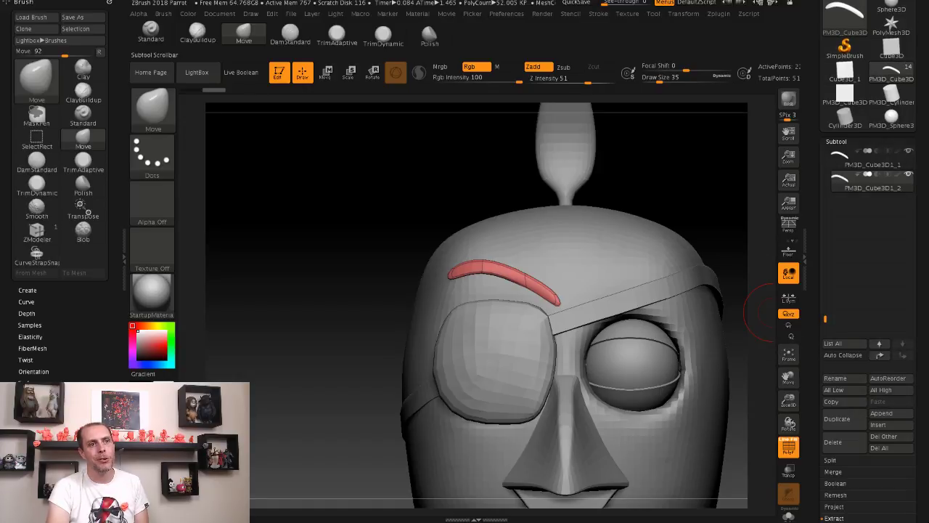
left_click(833, 517)
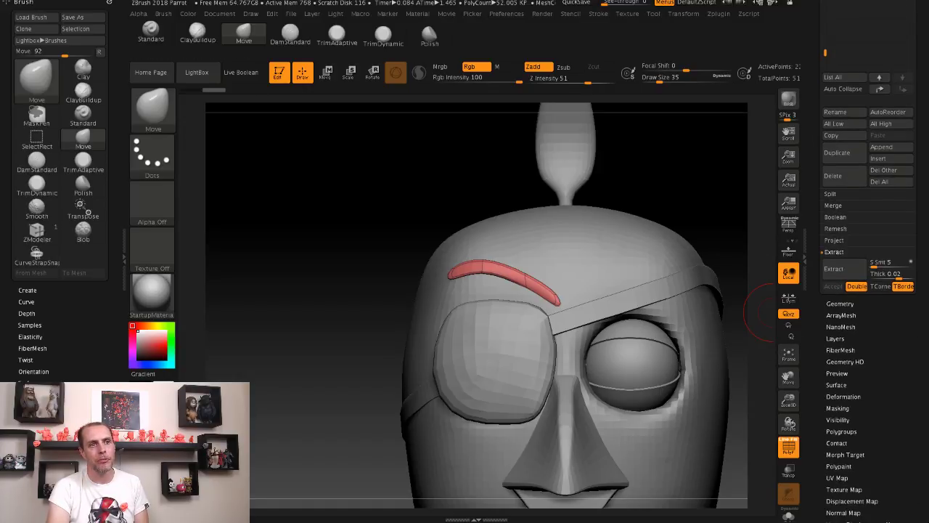
scroll(868, 327, "down", 1)
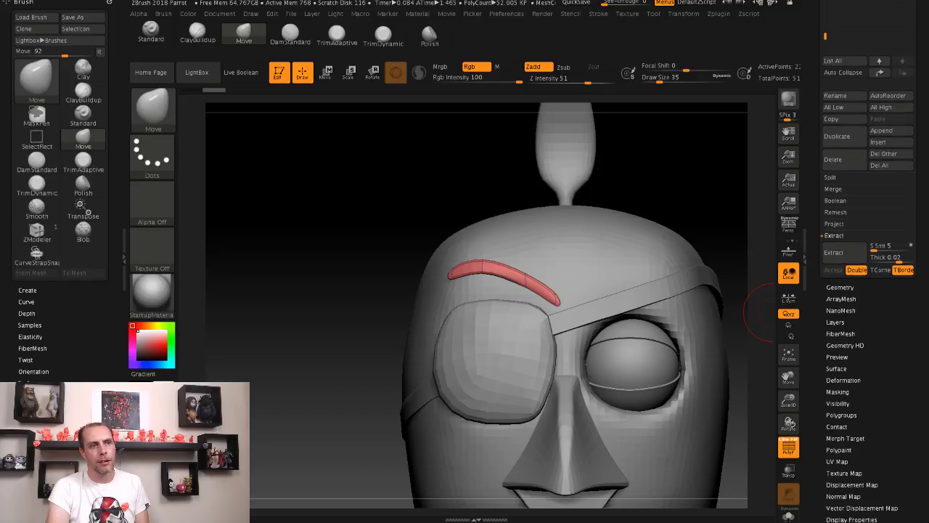
left_click(843, 367)
scroll(868, 290, "up", 3)
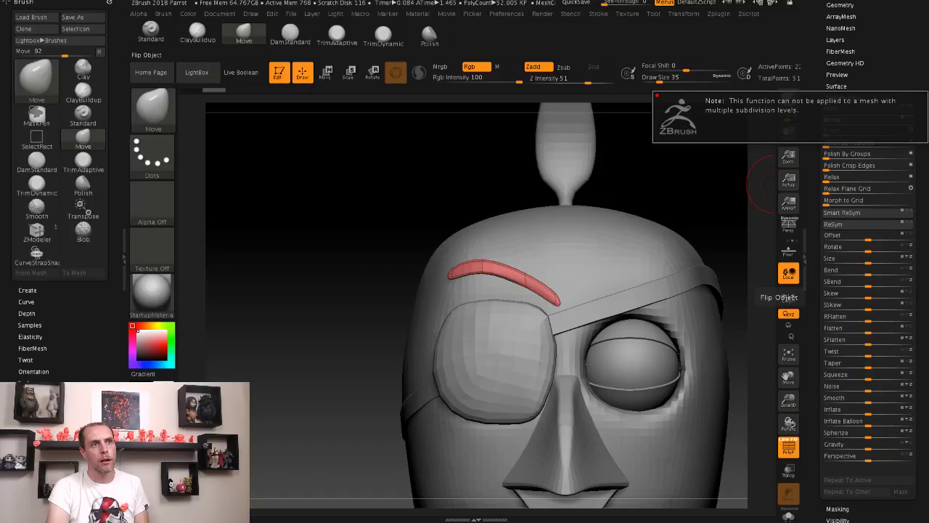
scroll(868, 290, "up", 10)
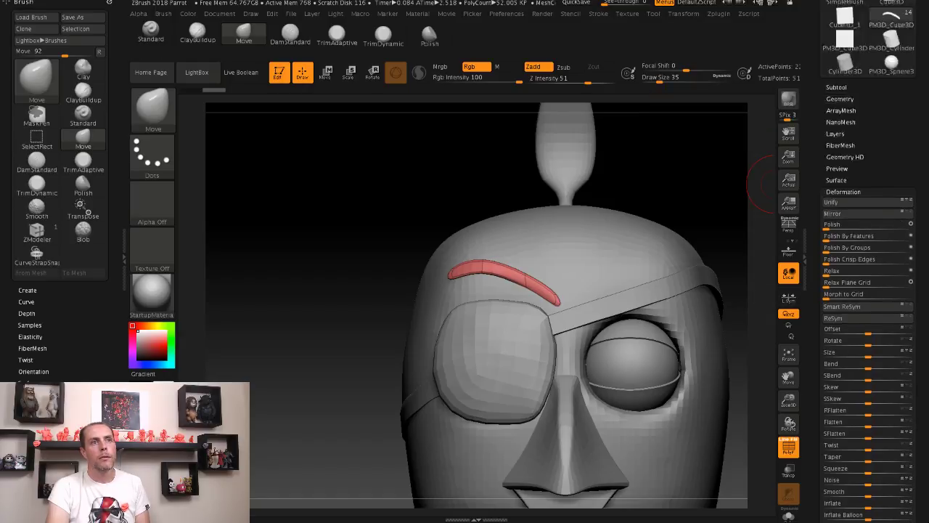
Step: Delete the lower subdivision levels of the duplicated eyebrow
left_click(836, 235)
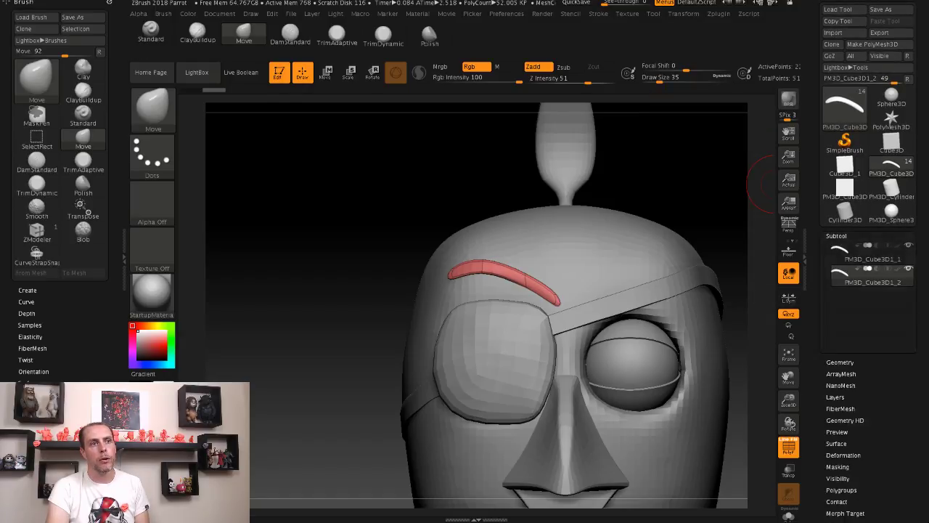
left_click(840, 248)
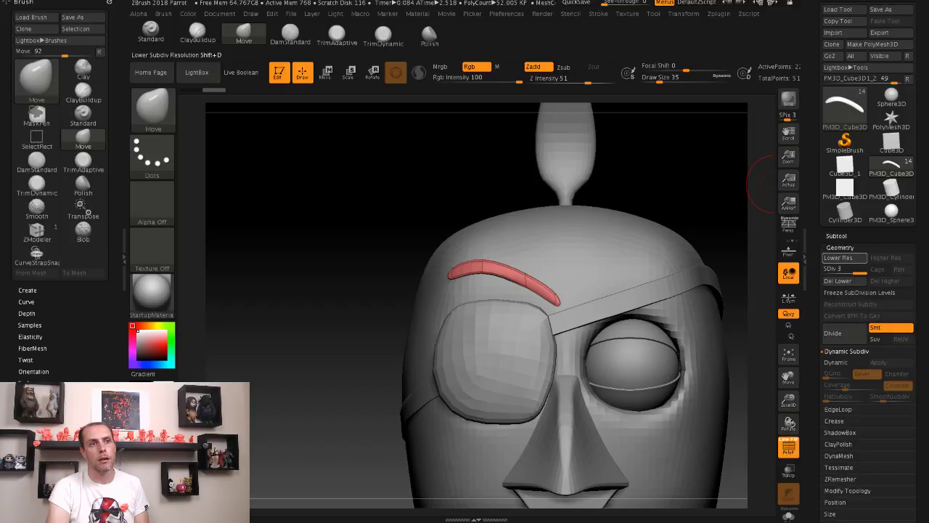
scroll(868, 290, "down", 6)
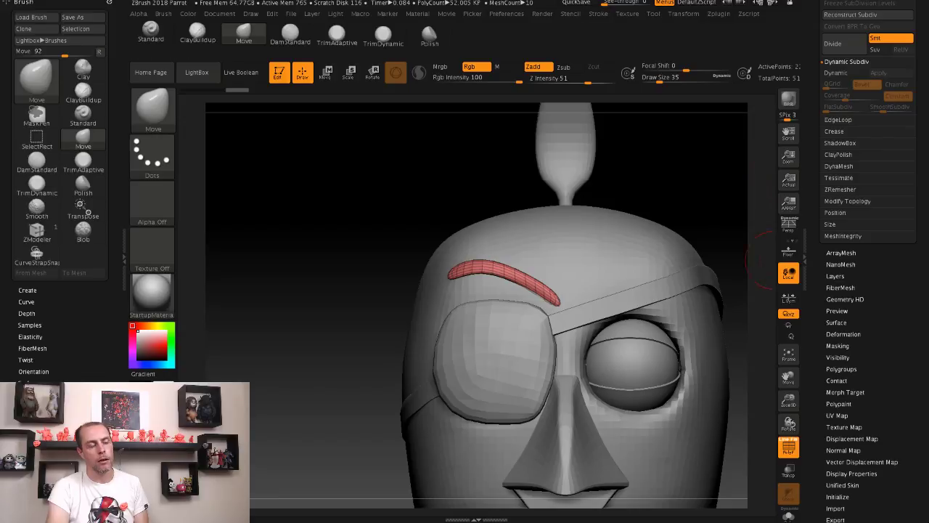
Step: Mirror the duplicated eyebrow to the opposite side of the face, above the uncovered eye
left_click_drag(698, 208, 647, 193, "alt")
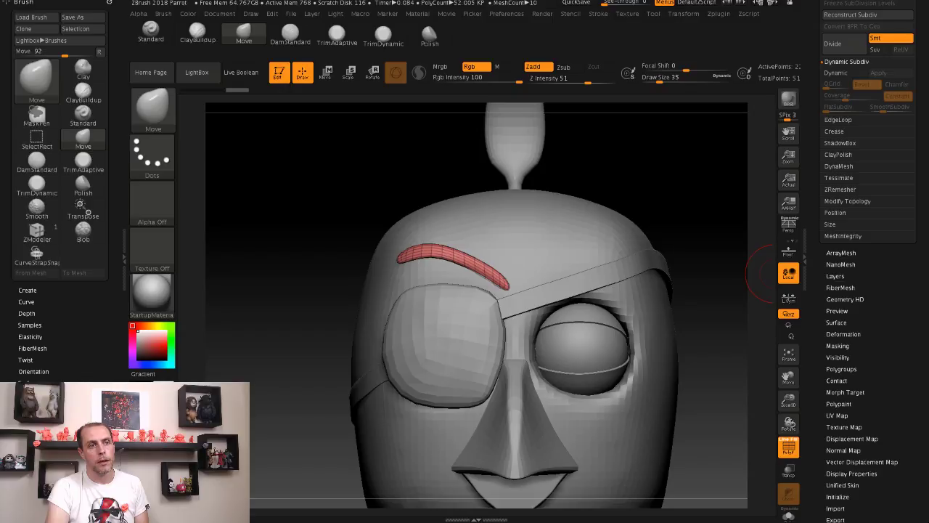
left_click(843, 334)
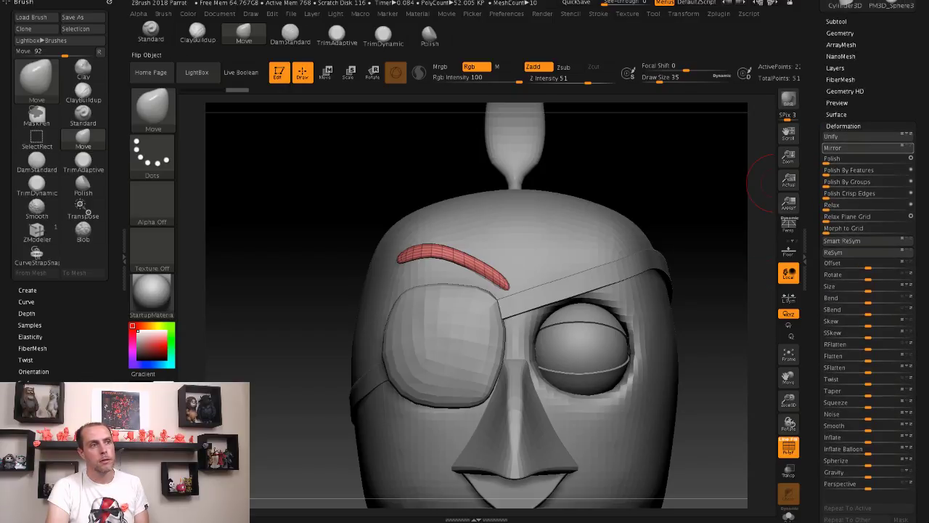
scroll(675, 153, "down", 3)
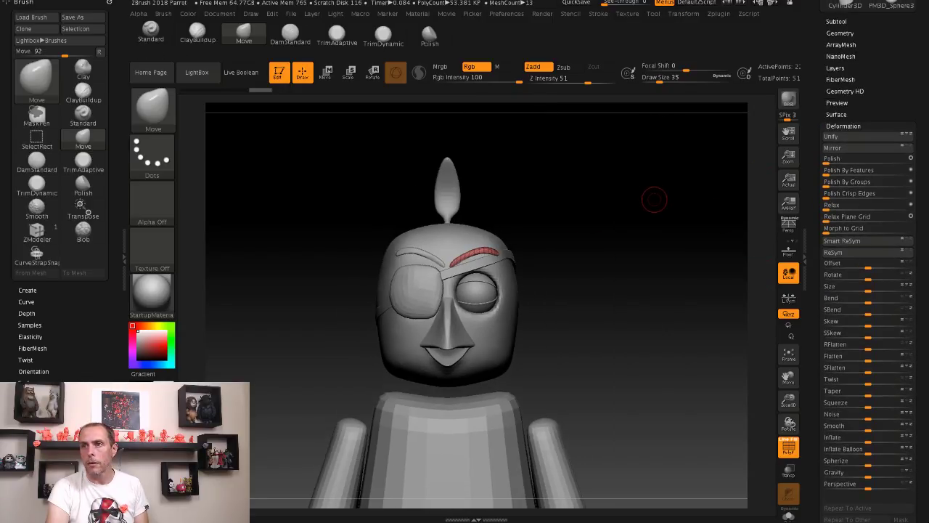
scroll(661, 204, "up", 3)
Step: Increase the Move brush draw size to 62 and check the mirrored eyebrow's fit from the side and front
mouse_move(662, 205)
left_mouse_down()
mouse_move(580, 217)
mouse_move(477, 259)
left_mouse_up()
key("bracketright")
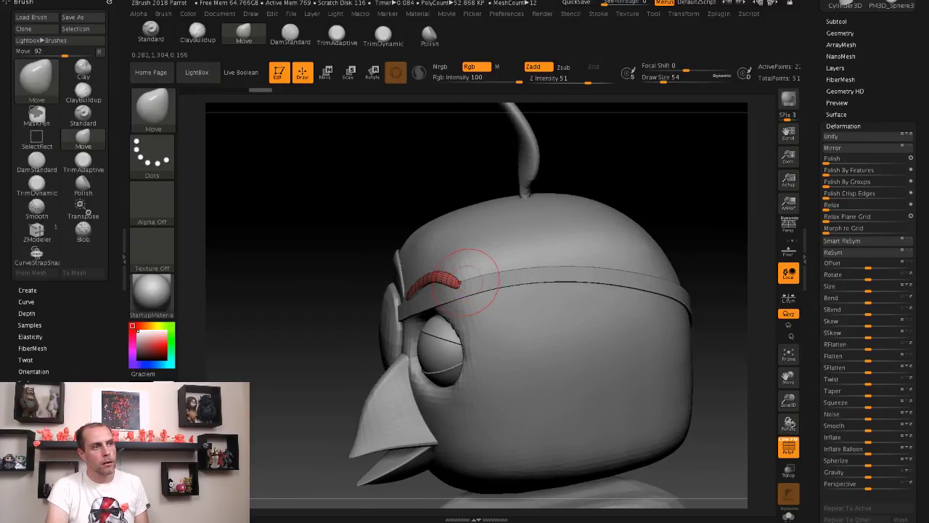
key("bracketright")
left_click_drag(353, 191, 508, 185, "shift")
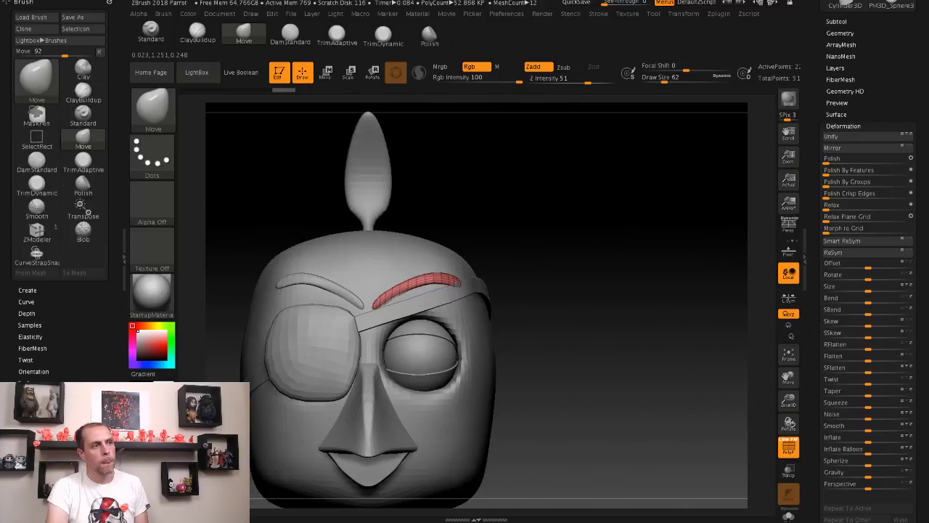
Step: Make the torso the active subtool and apply its dynamic subdivision as real subdivision levels
scroll(595, 212, "down", 2)
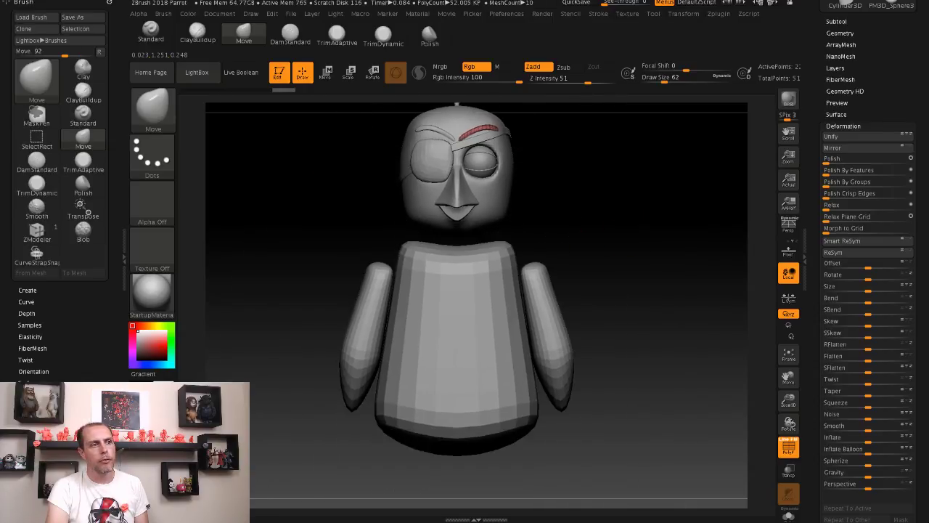
left_click_drag(624, 243, 624, 204, "alt")
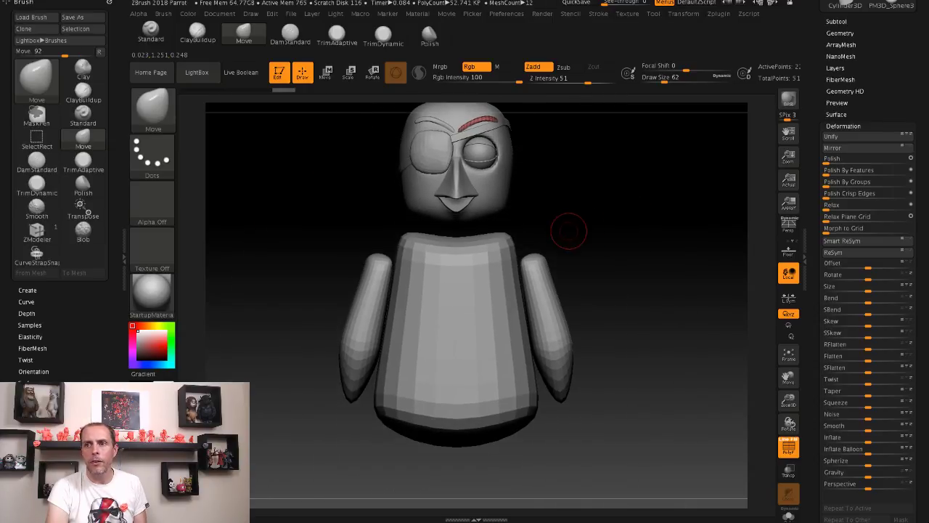
left_click_drag(343, 258, 283, 220)
left_click(450, 312, "alt")
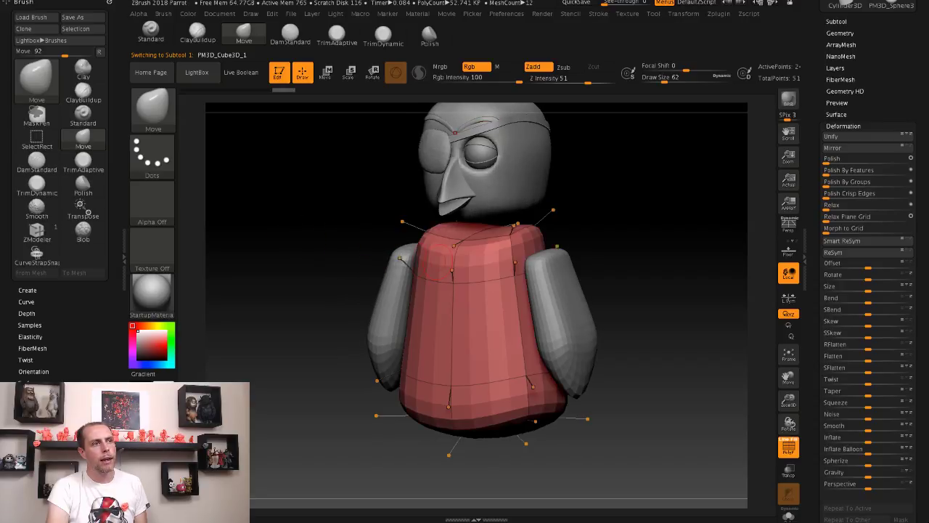
scroll(346, 229, "up", 2)
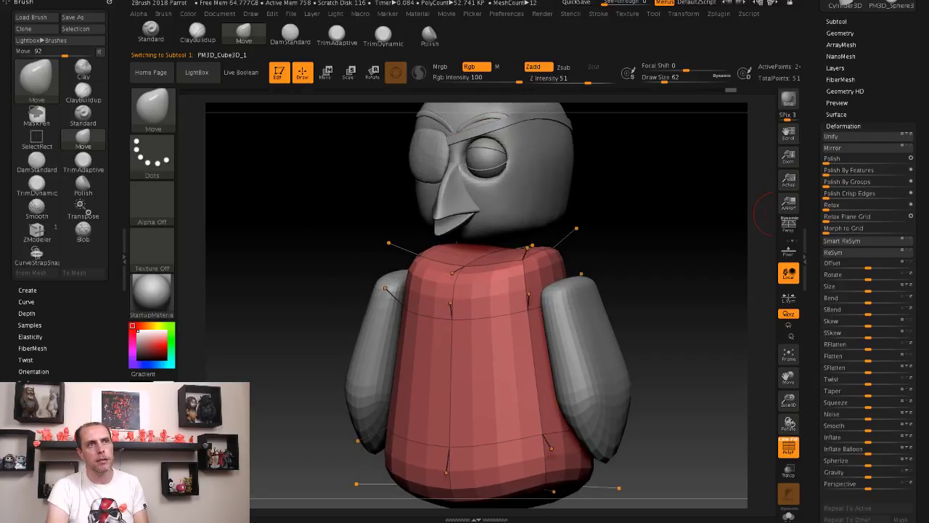
left_click(836, 22)
left_click(836, 22)
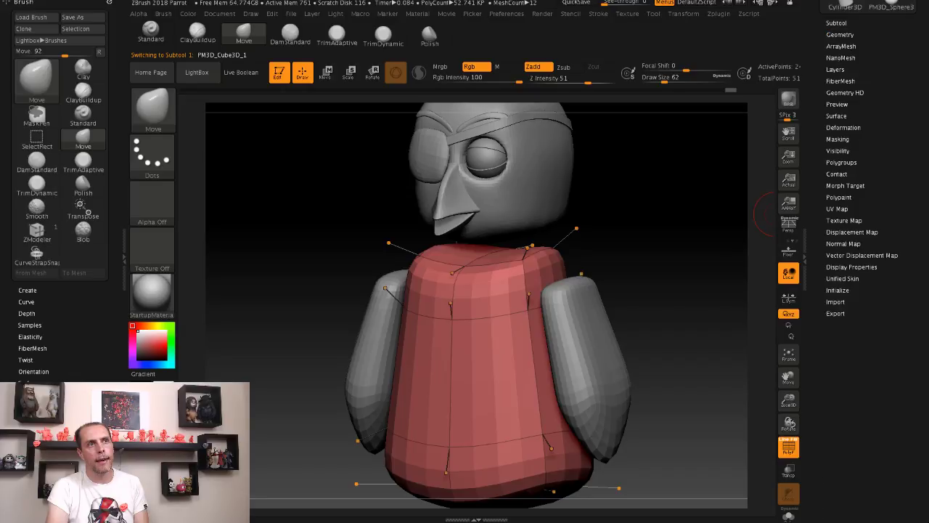
left_click(840, 35)
left_click(879, 150)
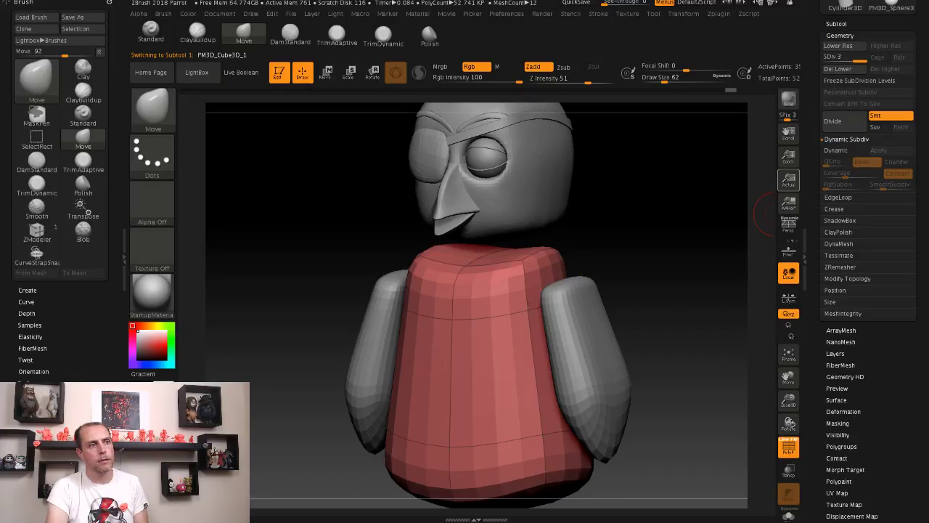
Step: Delete the torso's lower subdivision levels, then divide the mesh back up to level 3 with polyframe display off
left_click_drag(677, 215, 723, 211, "alt")
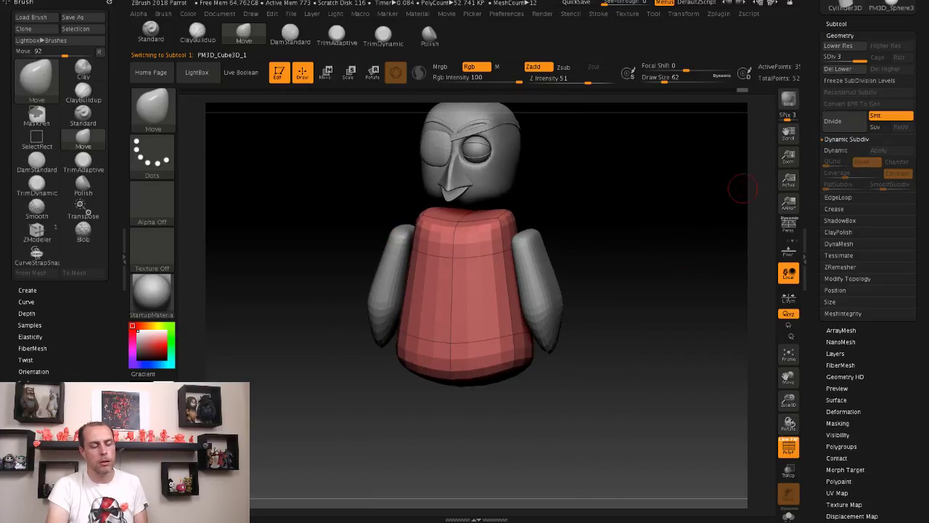
left_click_drag(643, 252, 656, 242)
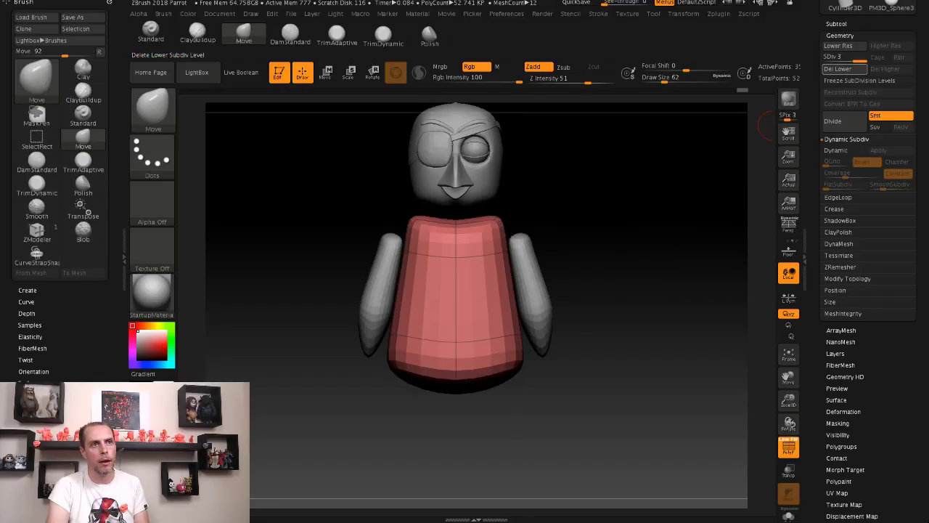
key("shift+d")
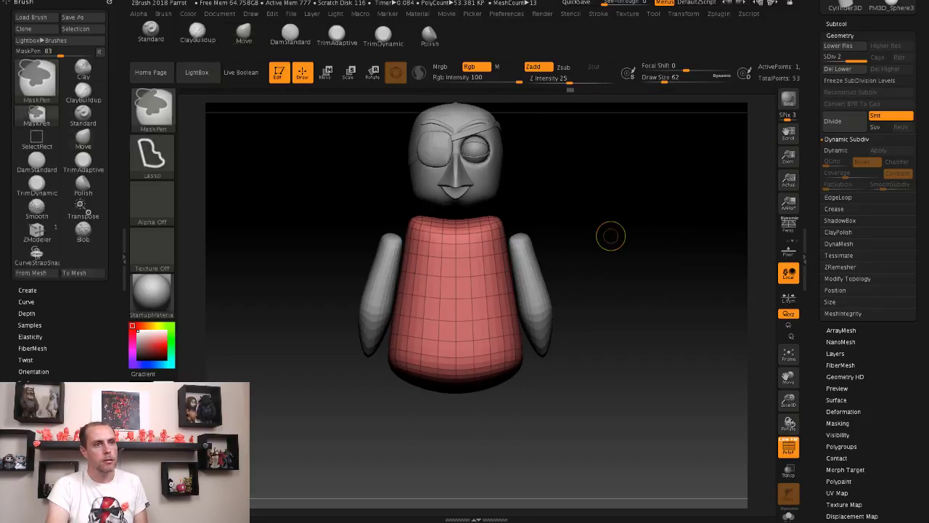
left_click(788, 447)
key("d")
Step: Mask a tall symmetric panel on the torso's front with the MaskPen Lasso stroke and soften its edges
left_click_drag(609, 355, 273, 222)
right_click_drag(273, 222, 222, 162, "ctrl")
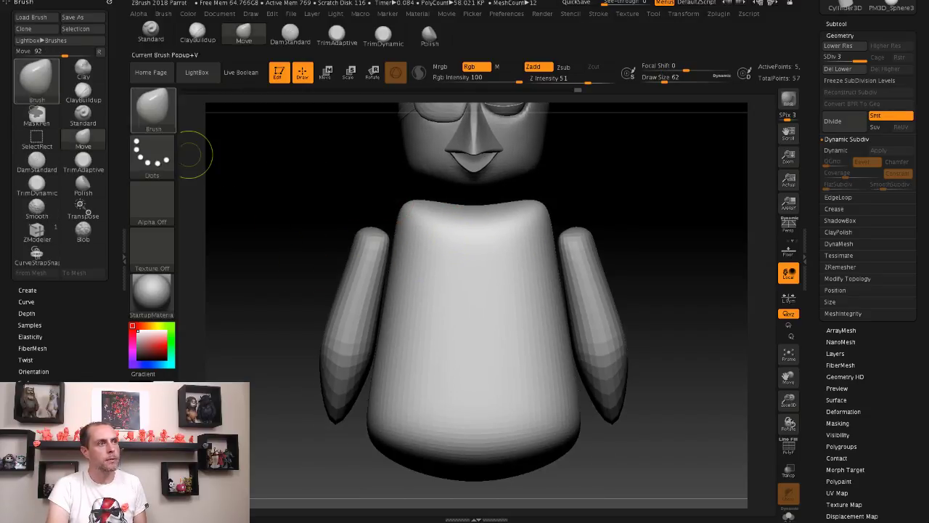
mouse_move(437, 243)
left_mouse_down("ctrl")
mouse_move(464, 291)
mouse_move(418, 357)
mouse_move(418, 423)
left_mouse_up("ctrl")
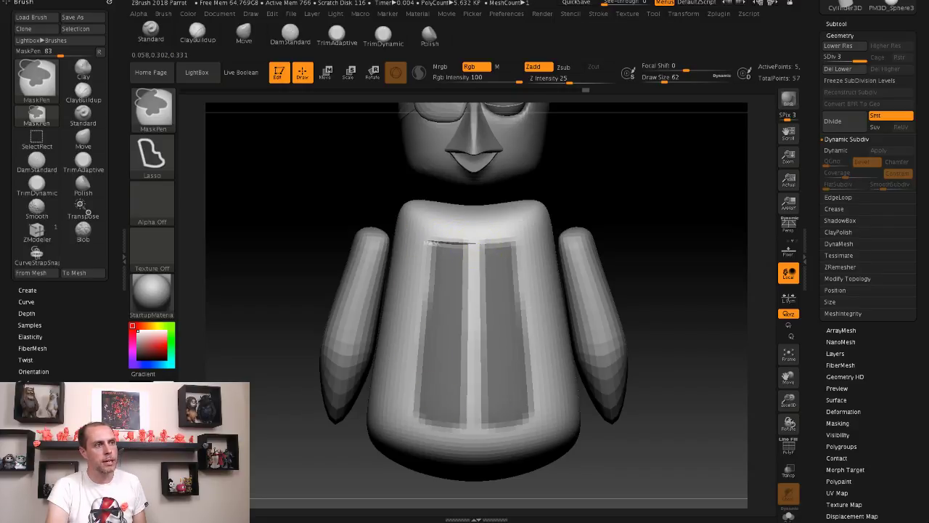
mouse_move(476, 243)
left_mouse_down("ctrl")
mouse_move(417, 280)
mouse_move(418, 428)
left_mouse_up("ctrl")
left_click(426, 334, "ctrl")
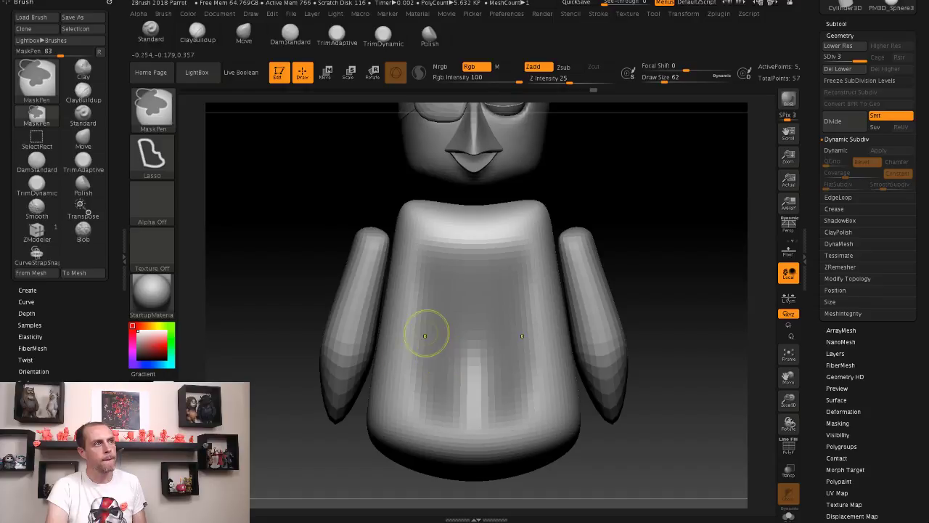
mouse_move(435, 360)
left_mouse_down("ctrl")
mouse_move(493, 362)
mouse_move(450, 363)
left_mouse_up("ctrl")
Step: Switch the MaskPen stroke to FreeHand, fill the mask's centre gap, and widen and sharpen its outline at draw size 39
left_click(152, 154, "ctrl")
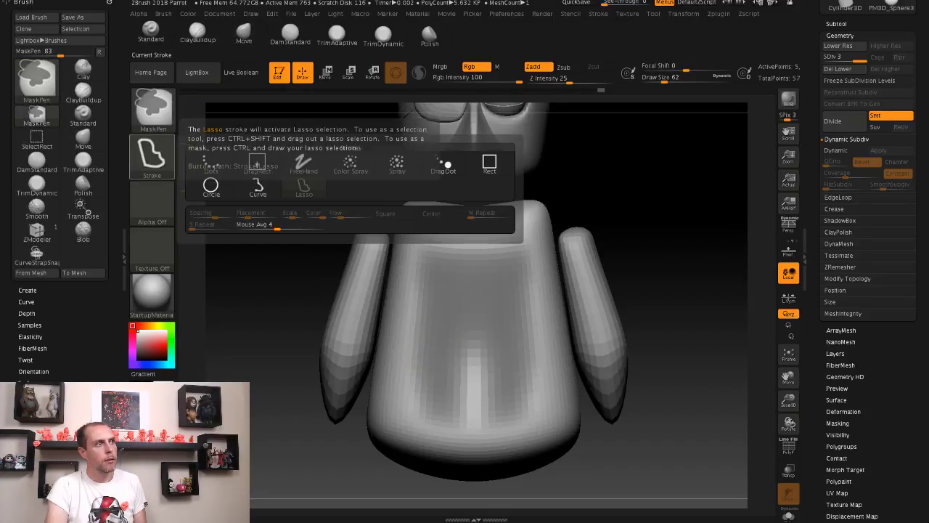
left_click(303, 164, "ctrl")
left_click(468, 357, "ctrl")
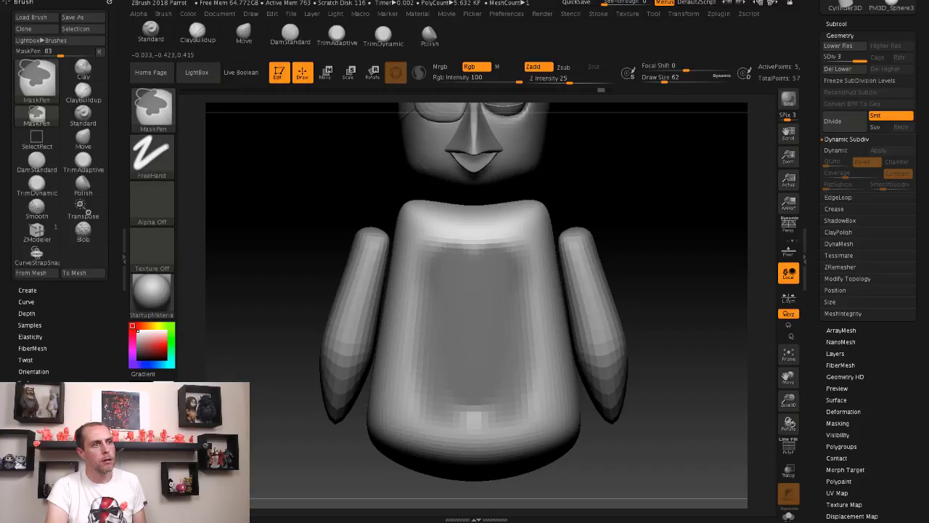
mouse_move(494, 243)
left_mouse_down("ctrl")
mouse_move(441, 253)
mouse_move(479, 240)
mouse_move(515, 243)
left_mouse_up("ctrl")
left_click_drag(428, 245, 424, 265, "ctrl")
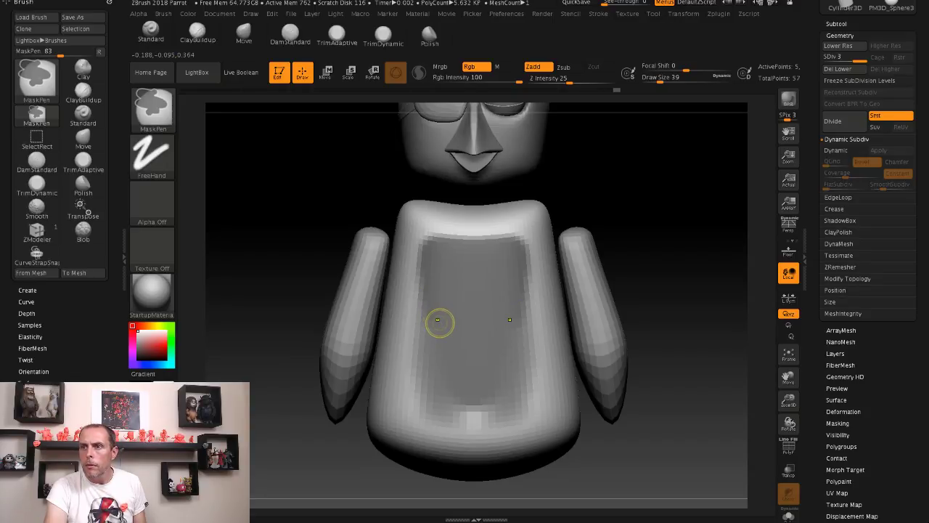
mouse_move(429, 310)
left_mouse_down("ctrl")
mouse_move(423, 332)
mouse_move(417, 314)
mouse_move(427, 413)
mouse_move(443, 397)
left_mouse_up("ctrl")
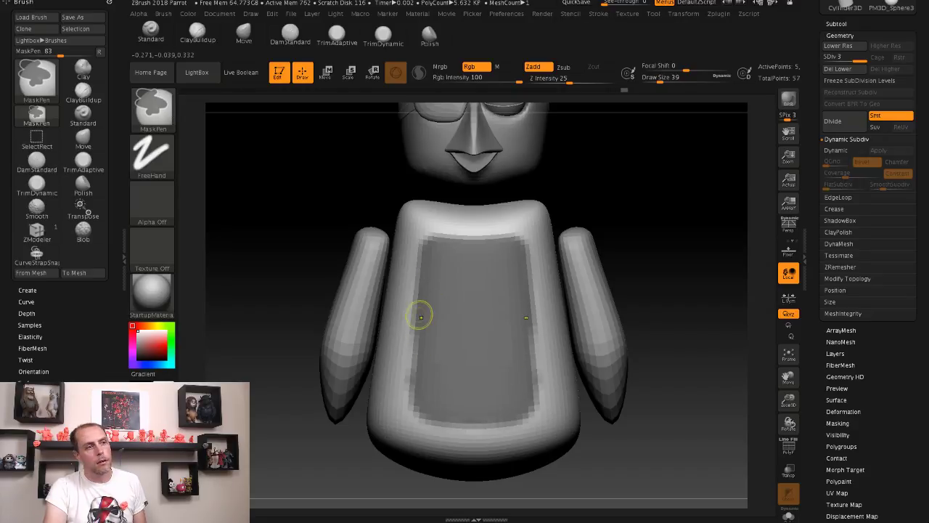
mouse_move(421, 284)
left_mouse_down("ctrl")
mouse_move(403, 409)
mouse_move(412, 421)
left_mouse_up("ctrl")
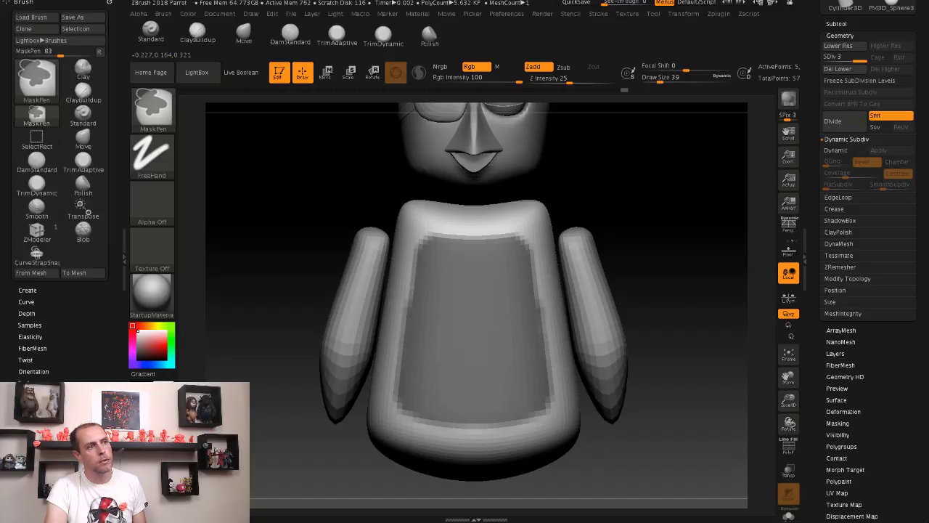
Step: Check the torso mask from the side, then extract it as a new belly panel subtool with thickness 0.02 and smoothness 5
left_click(197, 33)
mouse_move(305, 211)
left_mouse_down()
mouse_move(211, 212)
mouse_move(276, 210)
mouse_move(234, 212)
mouse_move(250, 212)
left_mouse_up()
key("ctrl")
left_click(152, 153, "ctrl")
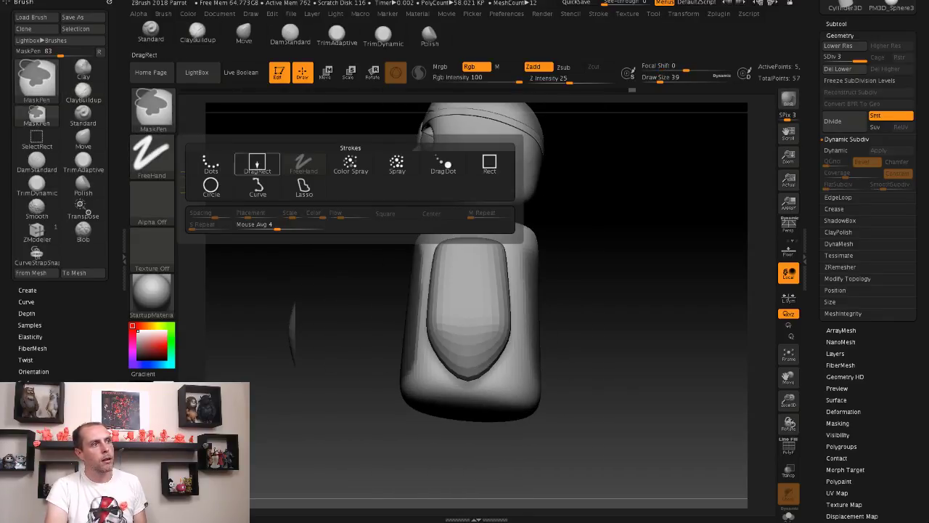
left_click(303, 163, "ctrl")
mouse_move(501, 222)
left_mouse_down("ctrl")
mouse_move(683, 450)
mouse_move(674, 268)
left_mouse_up("ctrl")
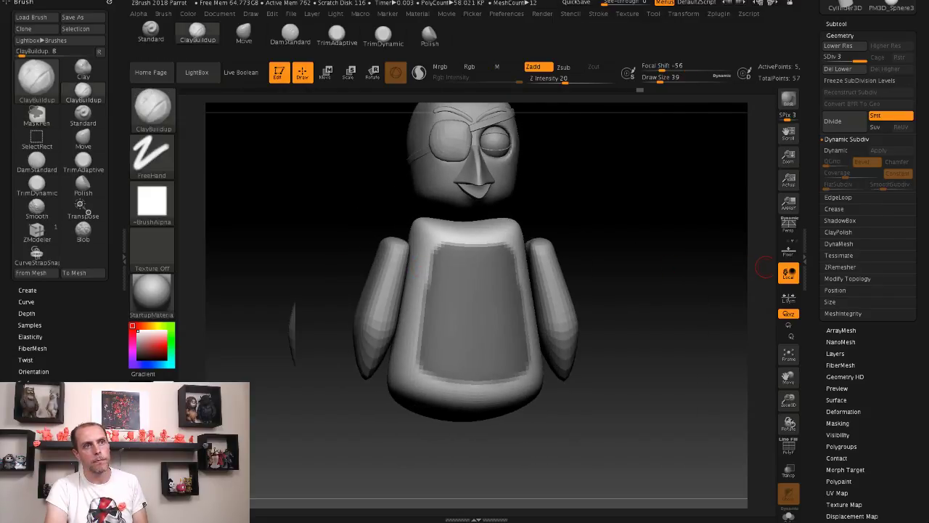
left_click(836, 24)
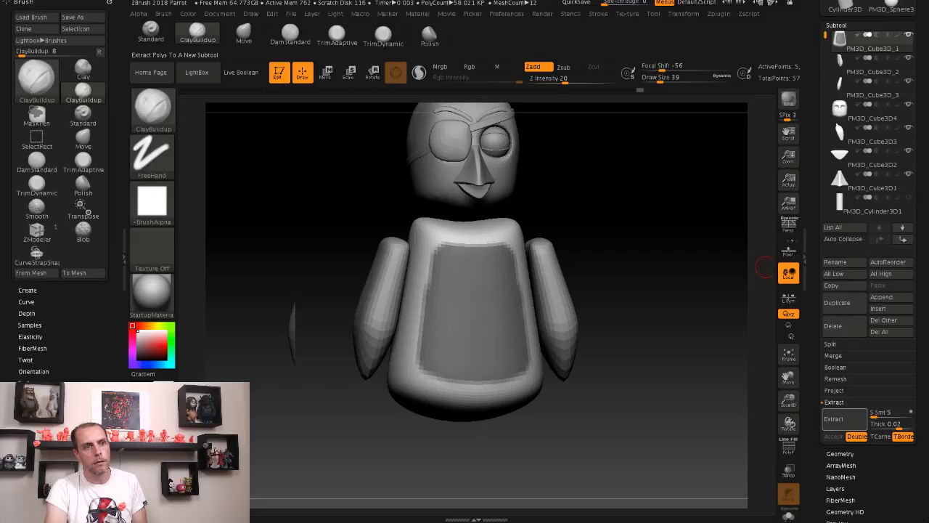
left_click(833, 418)
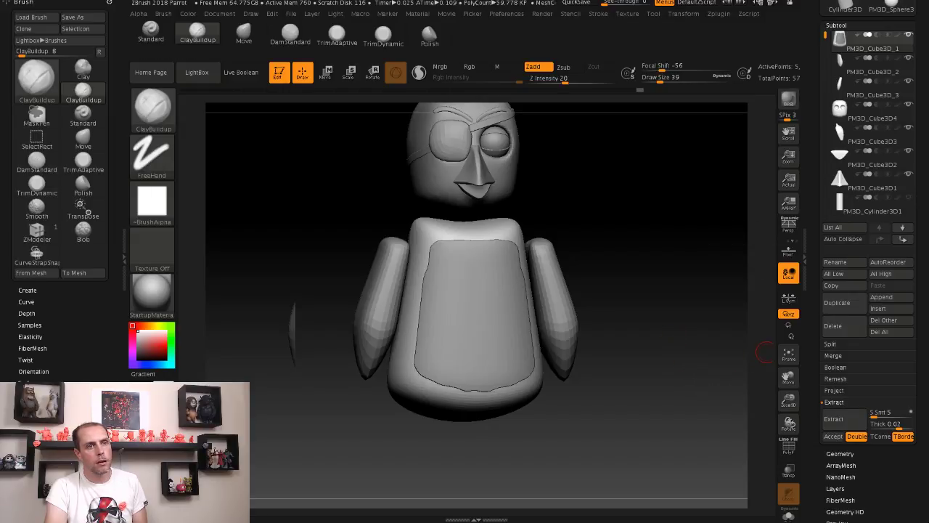
left_click(832, 436)
left_click_drag(690, 349, 617, 328)
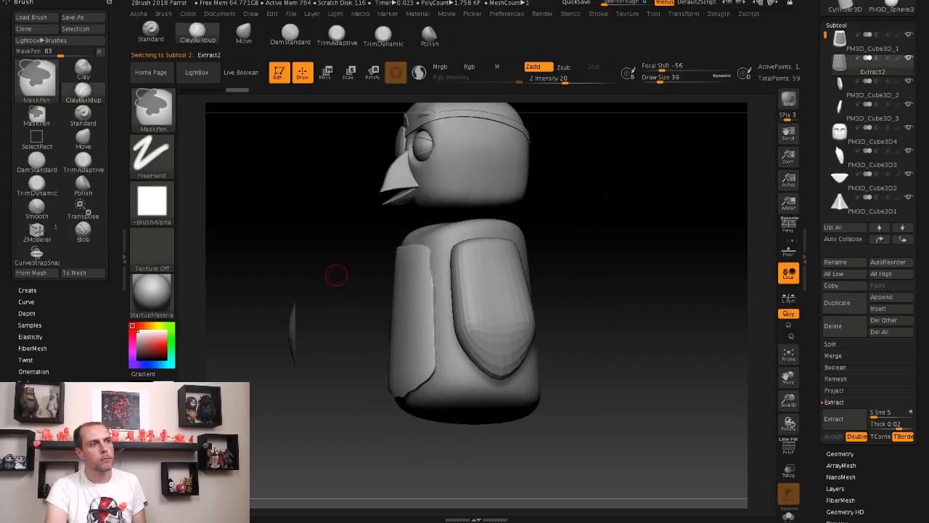
left_click_drag(331, 274, 766, 355, "alt")
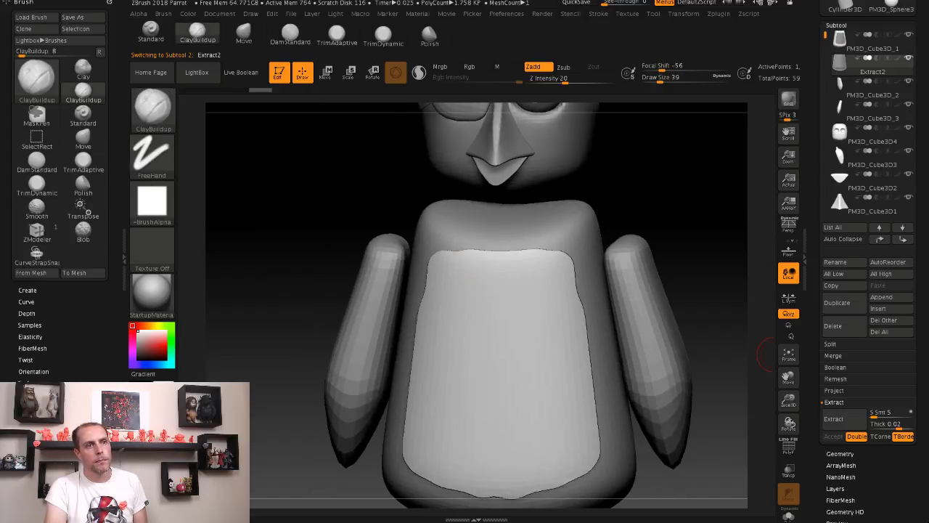
Step: Smooth the extracted belly panel's uneven border with the Polish By Features deformation
scroll(766, 356, "down", 5)
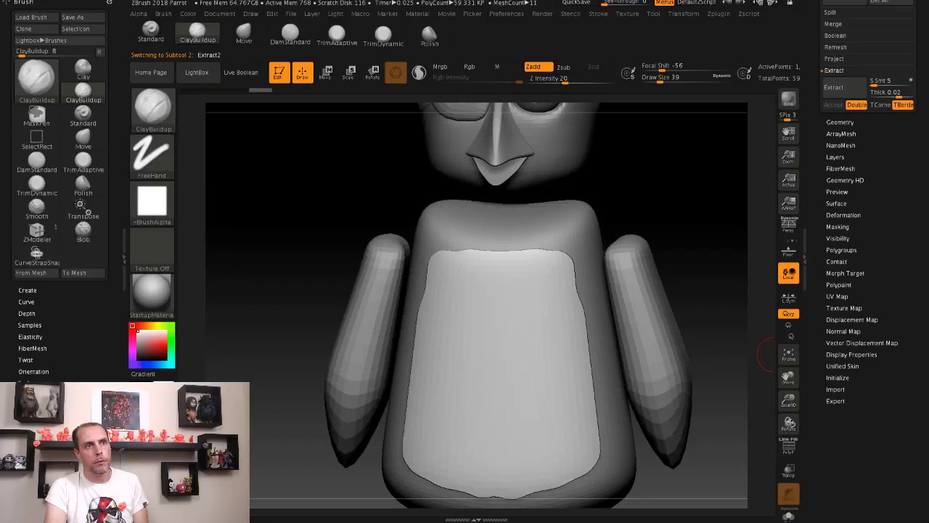
left_click(844, 215)
scroll(835, 181, "up", 3)
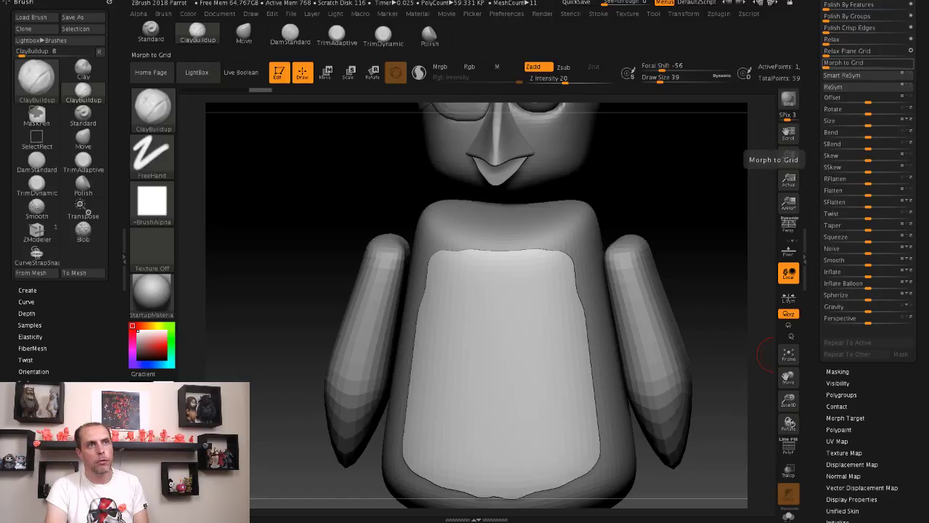
scroll(864, 80, "up", 3)
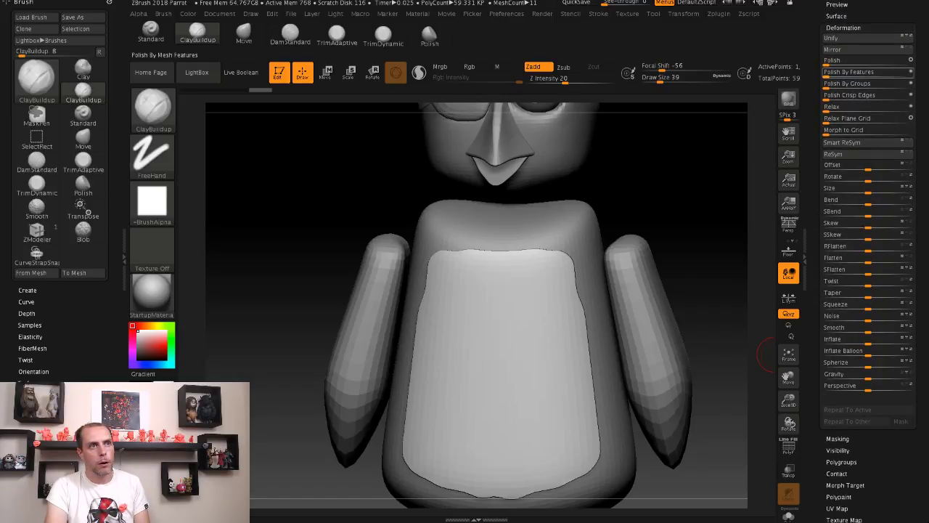
left_click(864, 71)
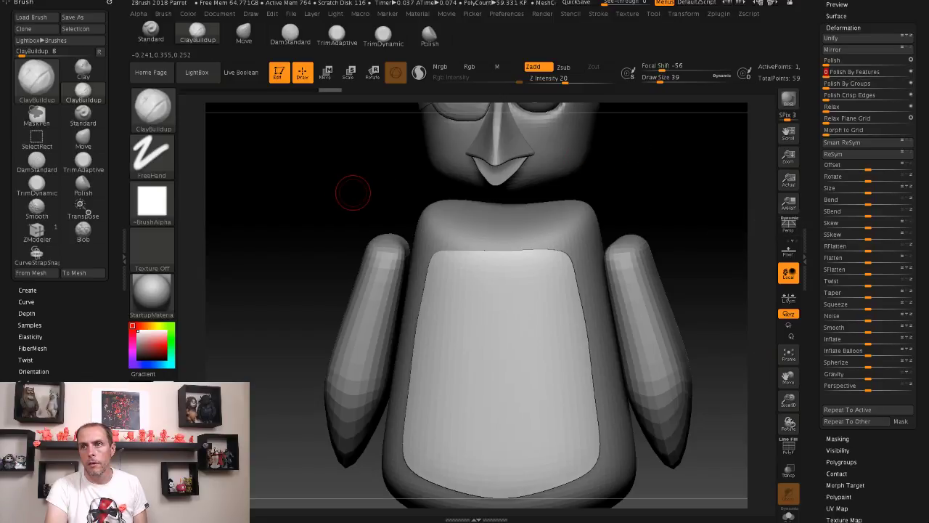
left_click_drag(356, 193, 308, 137)
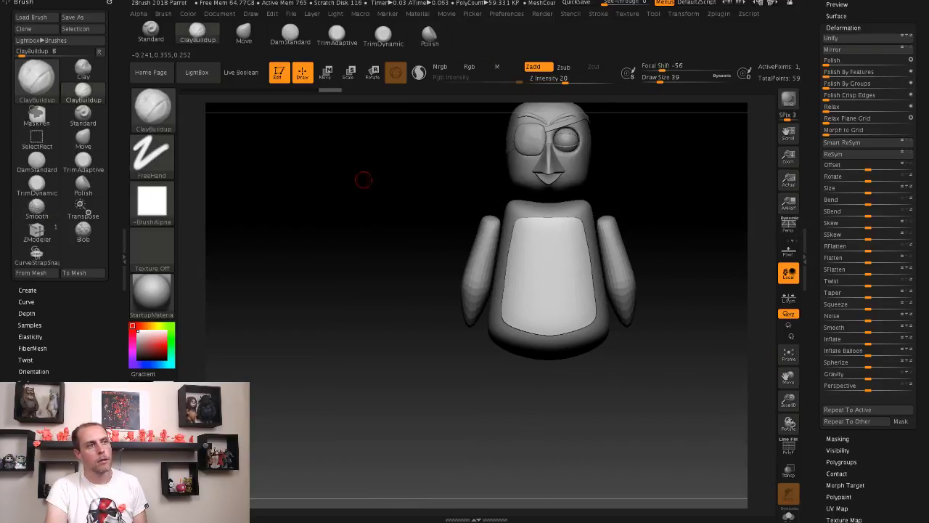
left_click_drag(362, 180, 403, 208)
Step: Set the Move brush draw size to 145, adjust the belly panel's outline, and check it in a full and angled view
left_click(244, 33)
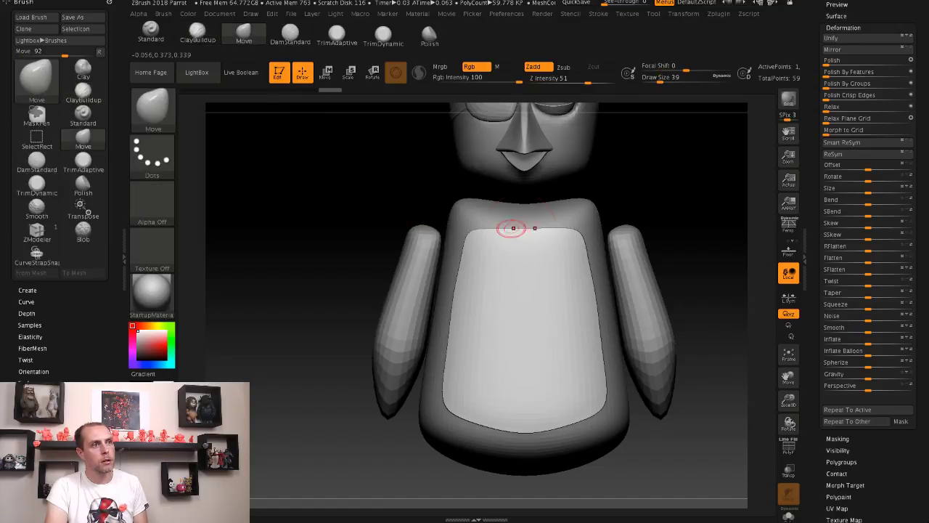
key("s")
left_click_drag(371, 201, 373, 191, "alt")
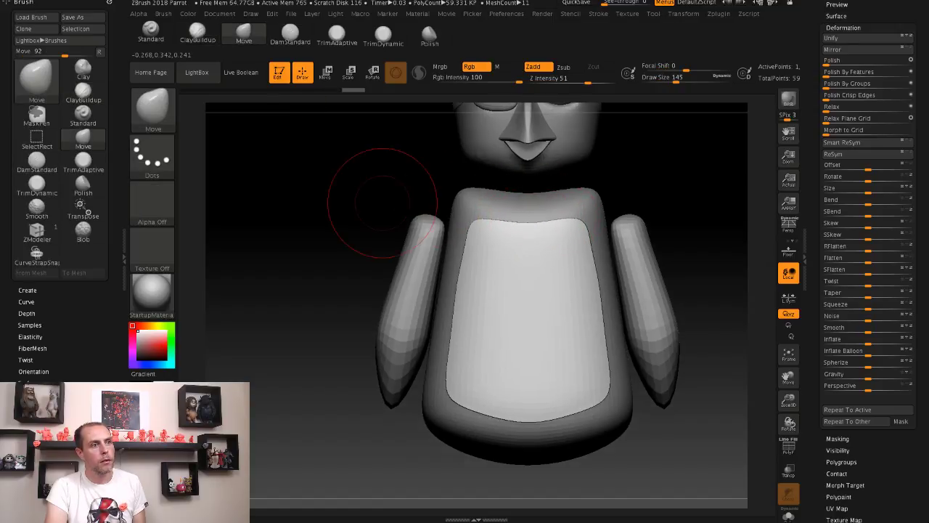
key("f")
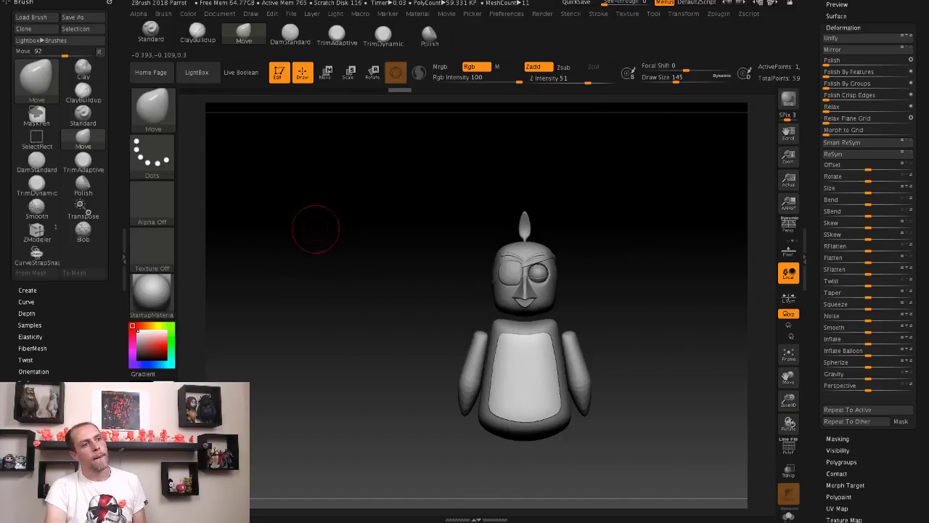
left_click_drag(315, 224, 347, 273)
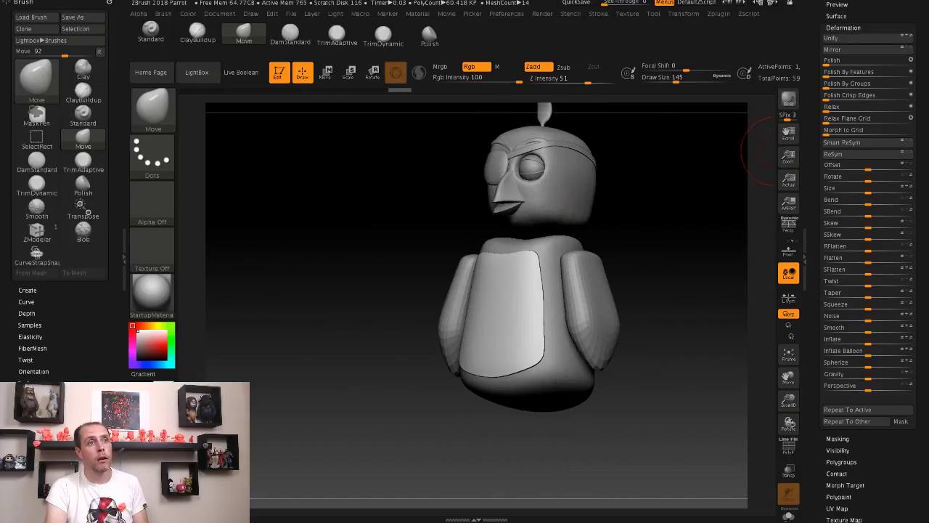
Step: Append a PM3D cylinder to the parrot's subtools and make it the active subtool
scroll(867, 217, "up", 10)
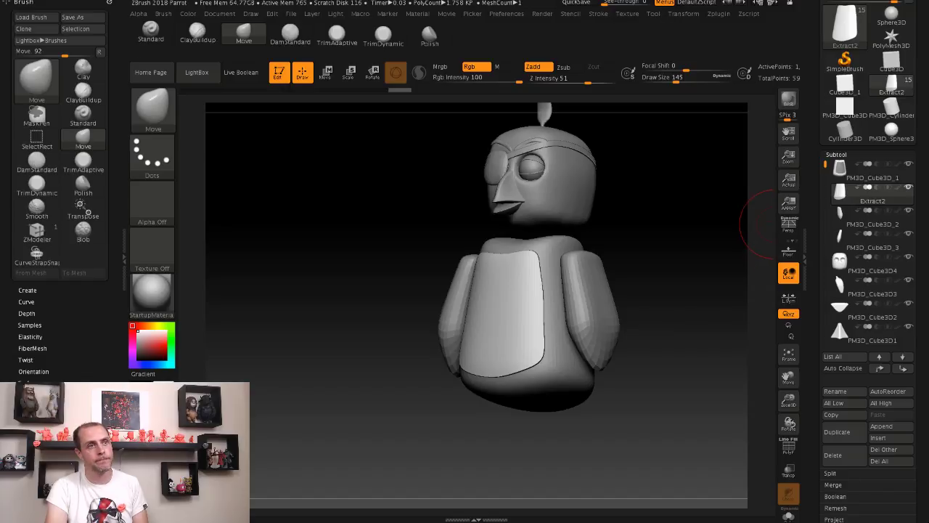
left_click(836, 154)
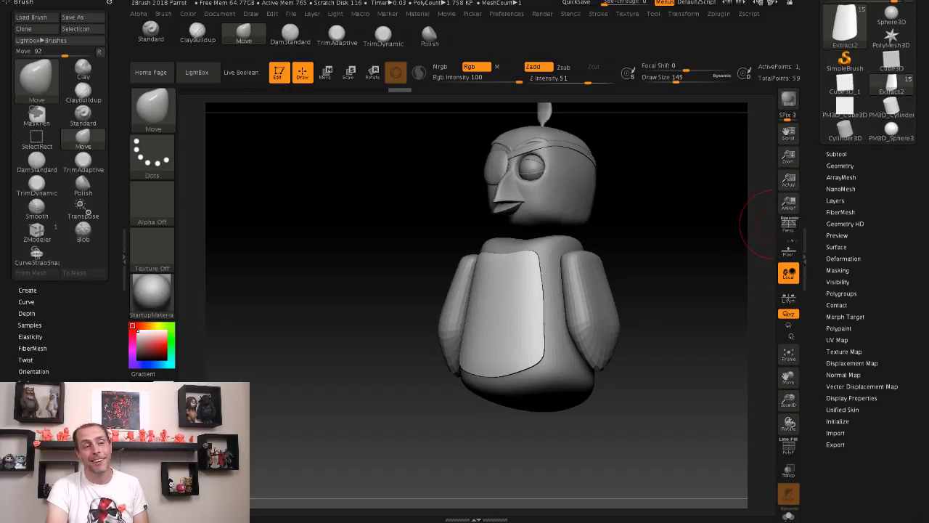
left_click(836, 154)
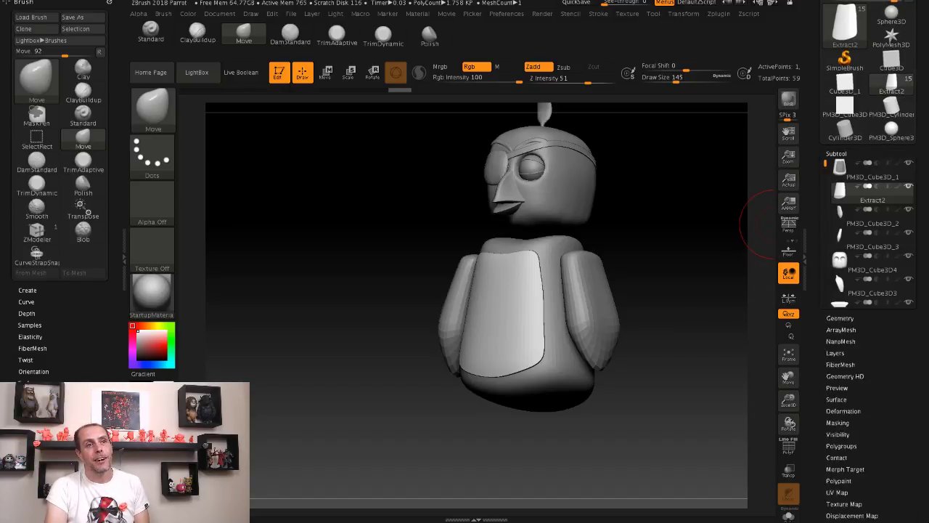
left_click(881, 425)
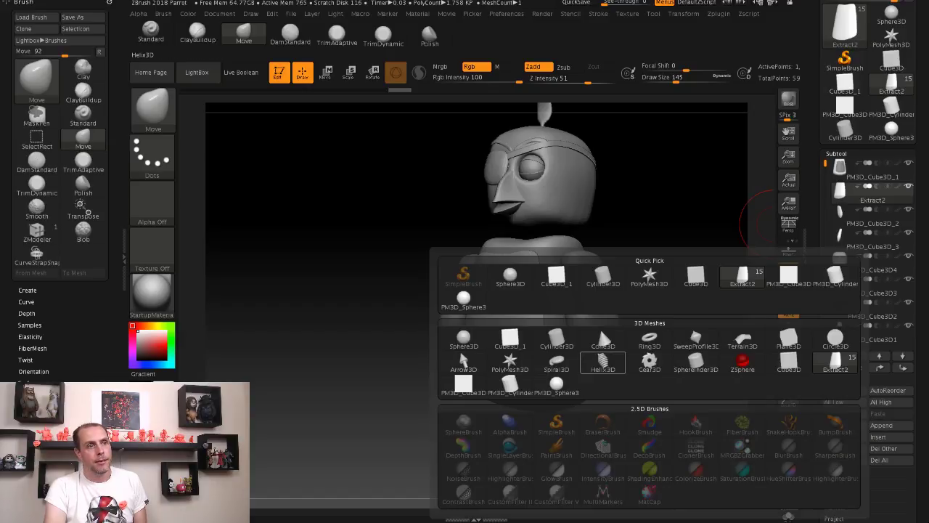
left_click(510, 382)
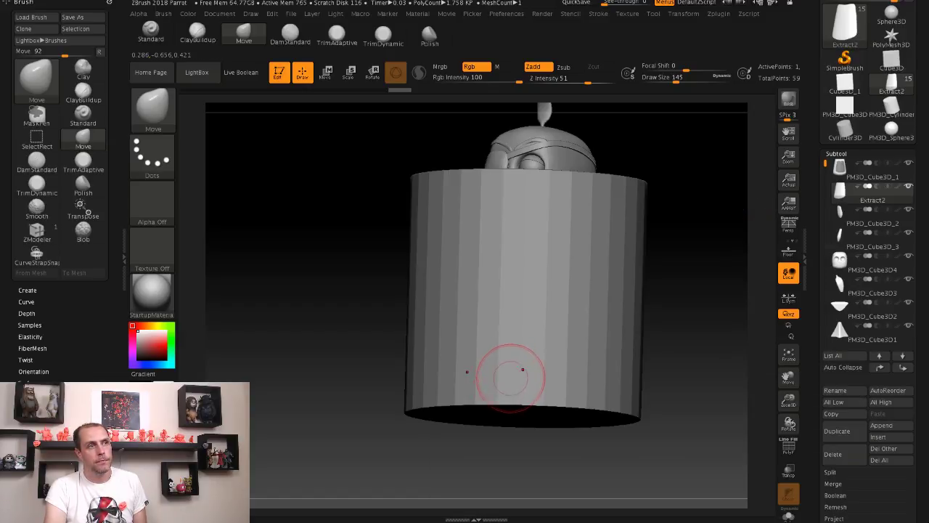
left_click(475, 302, "alt")
scroll(864, 203, "up", 2)
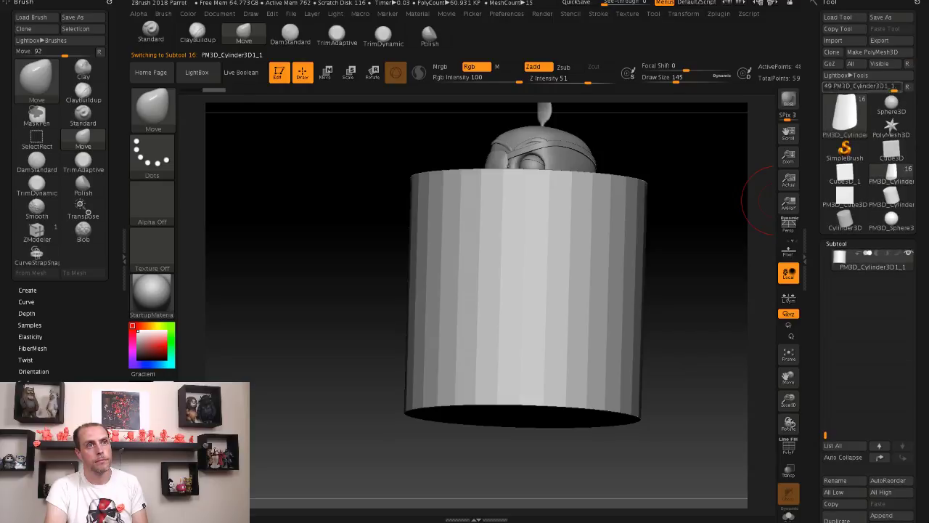
left_click(873, 52)
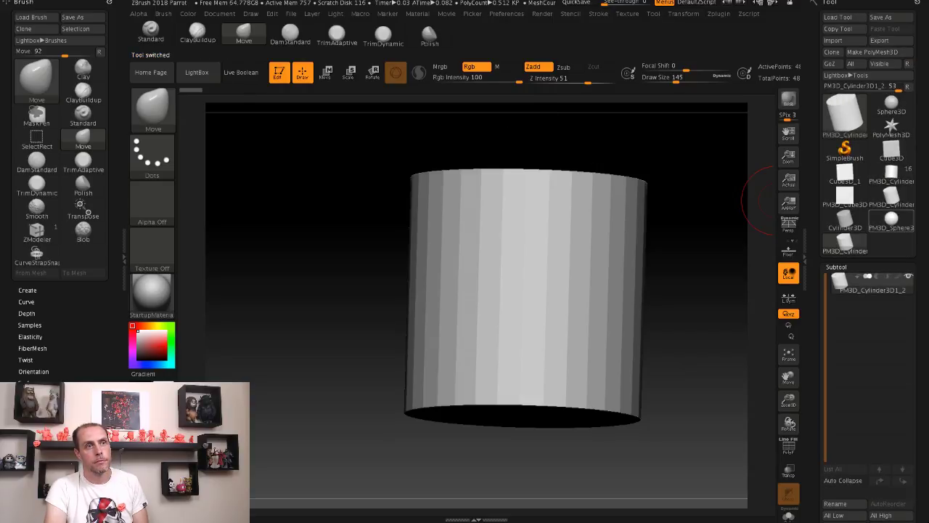
left_click(891, 218)
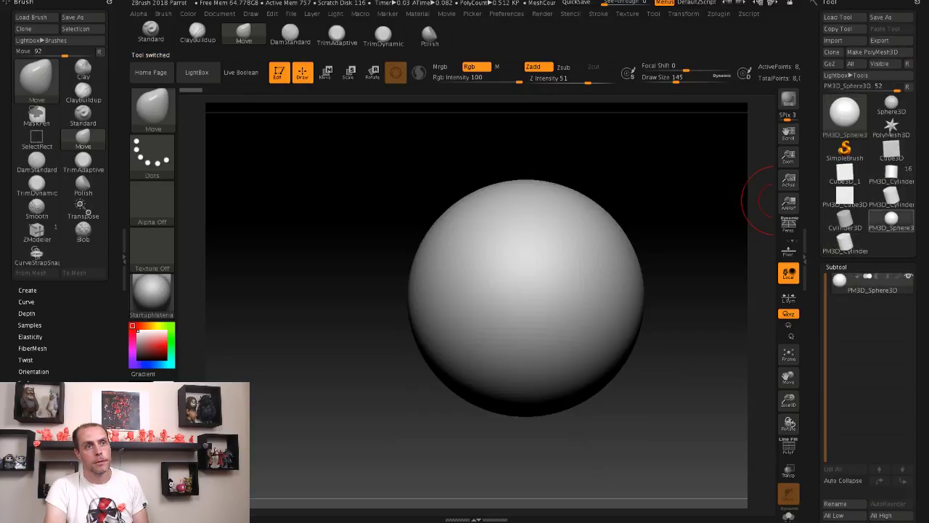
left_click(844, 245)
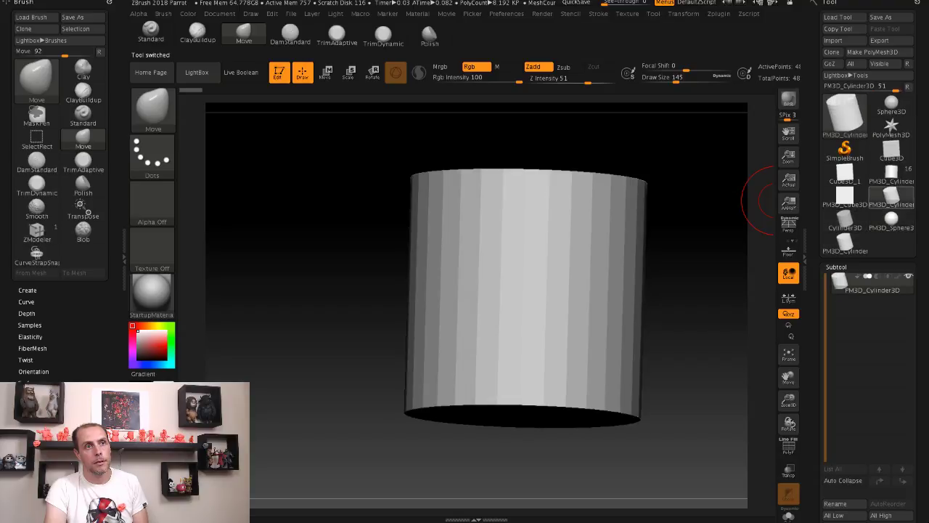
left_click(892, 181)
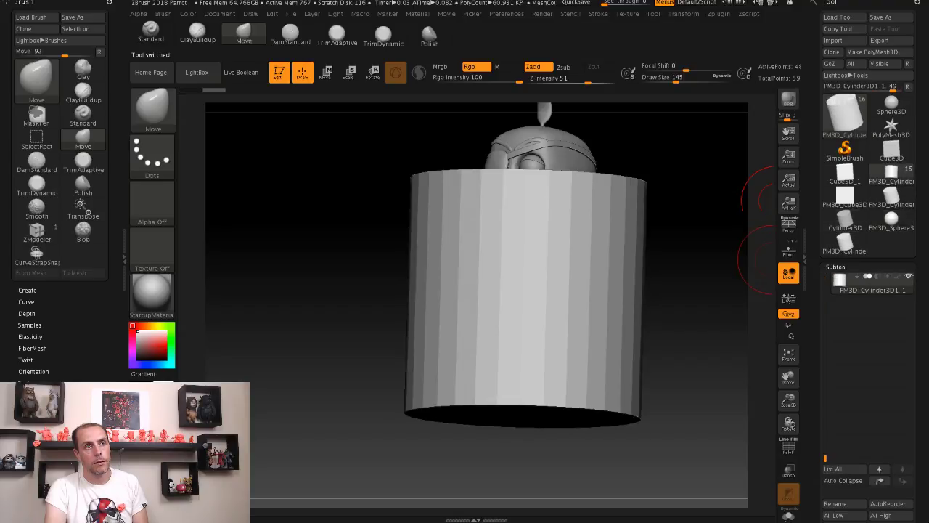
Step: Shorten the new cylinder and narrow its cross-section until it is slimmer than the parrot's torso
left_click_drag(735, 208, 444, 122, "shift")
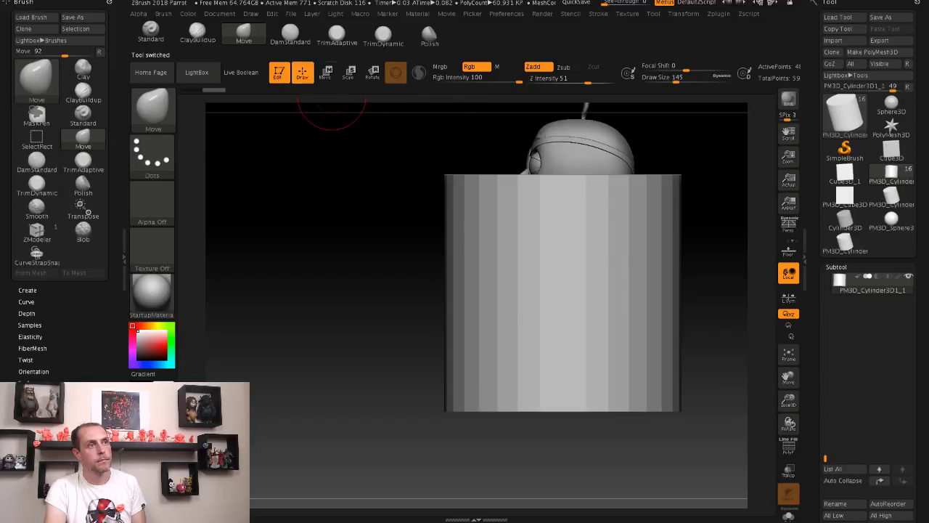
key("w")
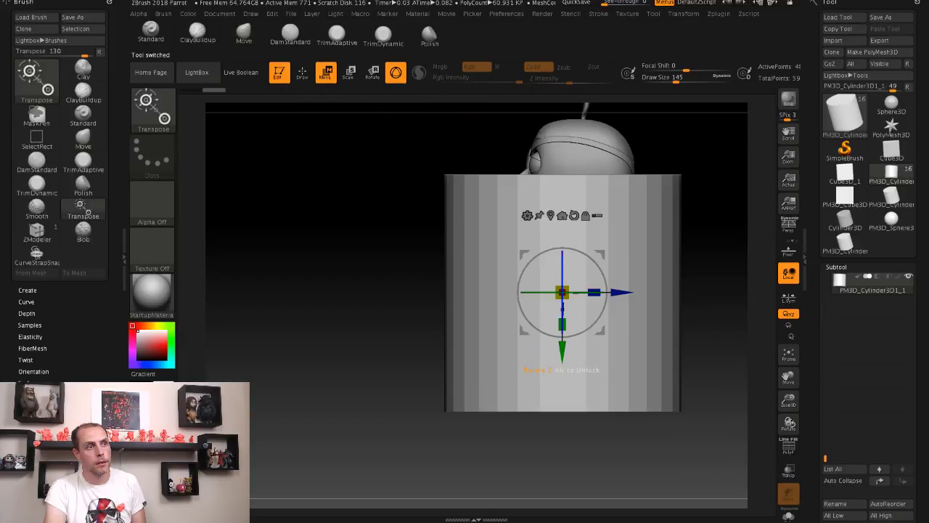
left_click_drag(562, 325, 538, 316)
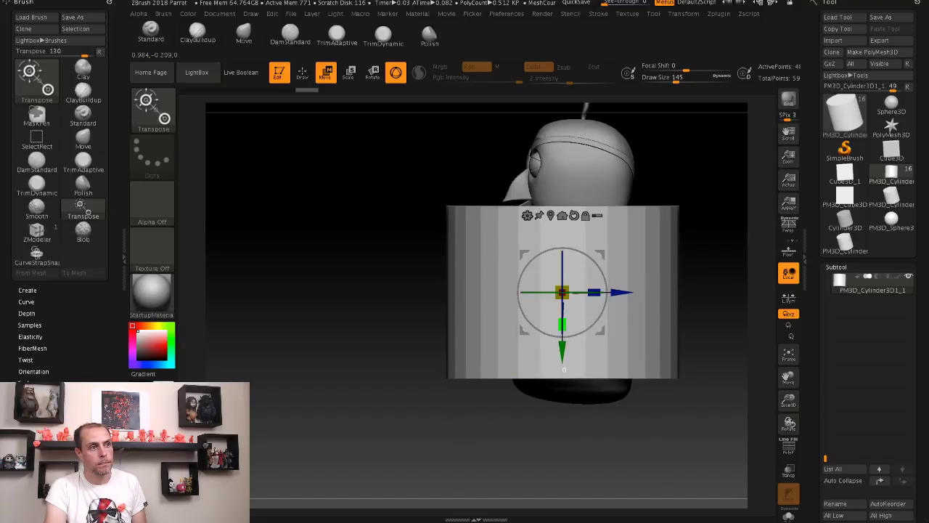
left_click_drag(593, 292, 573, 291)
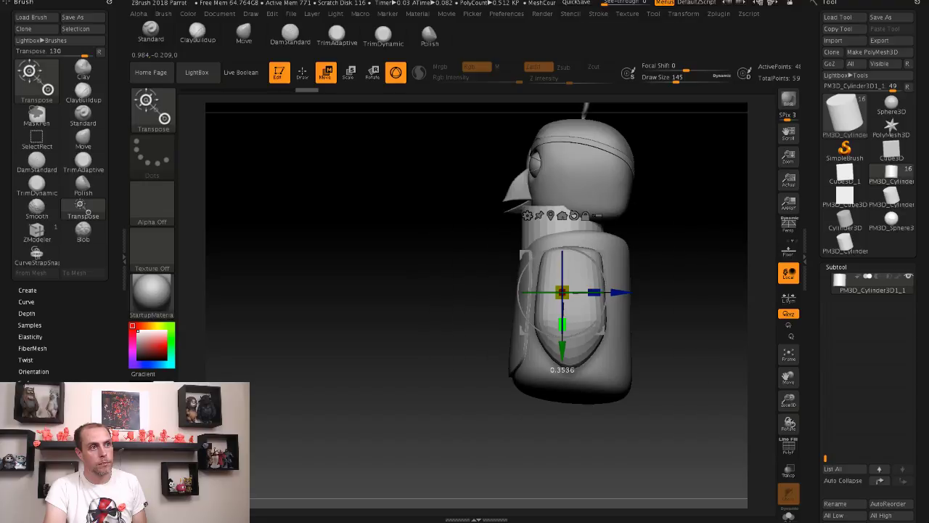
Step: Move the cylinder below the centre of the torso and scale it down into a short, thin post
left_click_drag(563, 333, 654, 406)
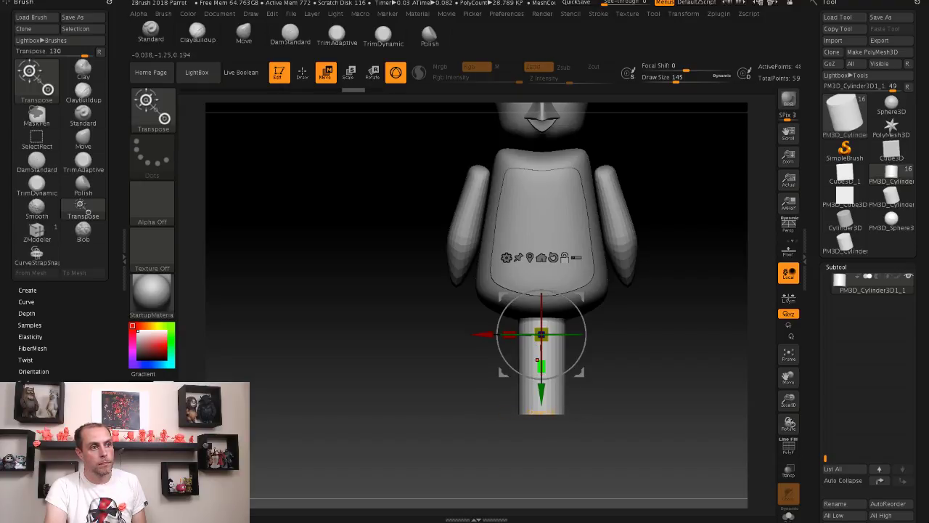
left_click_drag(551, 366, 524, 355)
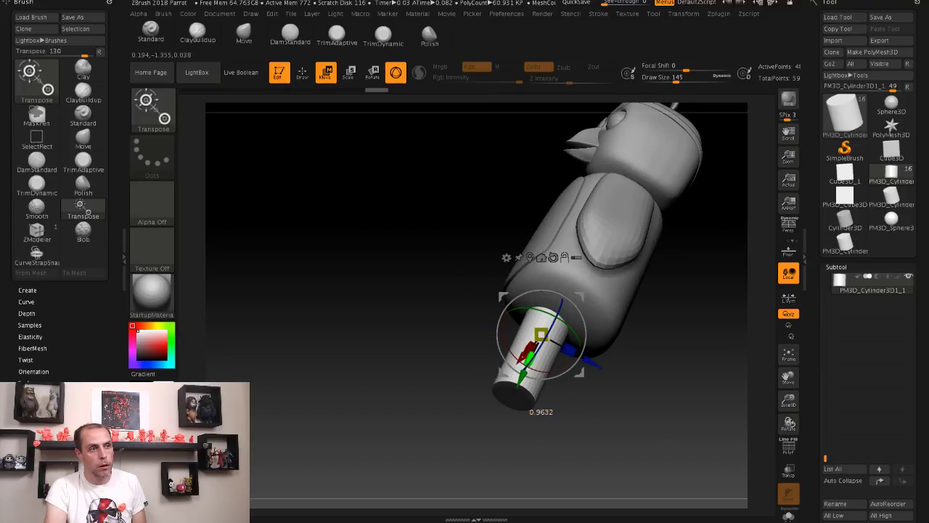
left_click_drag(524, 356, 524, 356)
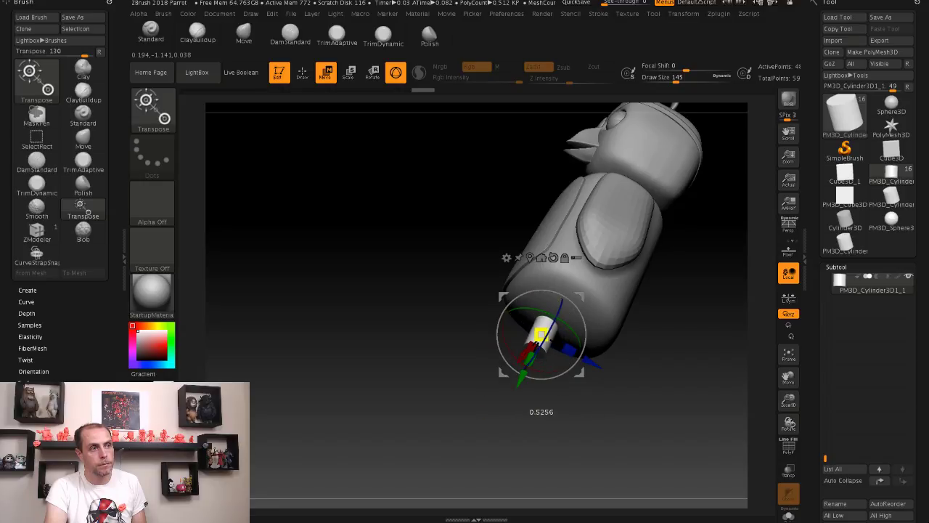
left_click_drag(465, 421, 577, 434, "shift")
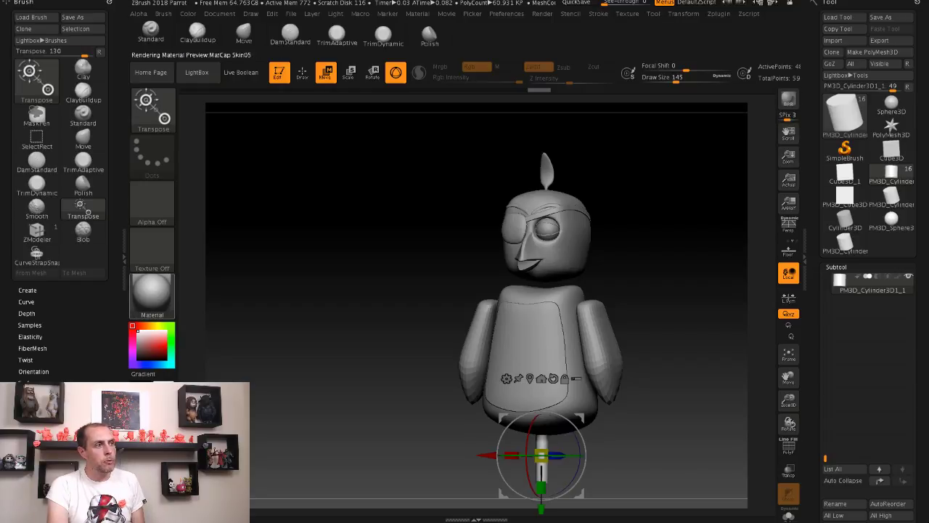
Step: Preview the parrot in the Chrome B, Chrome BrightBlueTint and MAH_Shiny materials
left_click(151, 294)
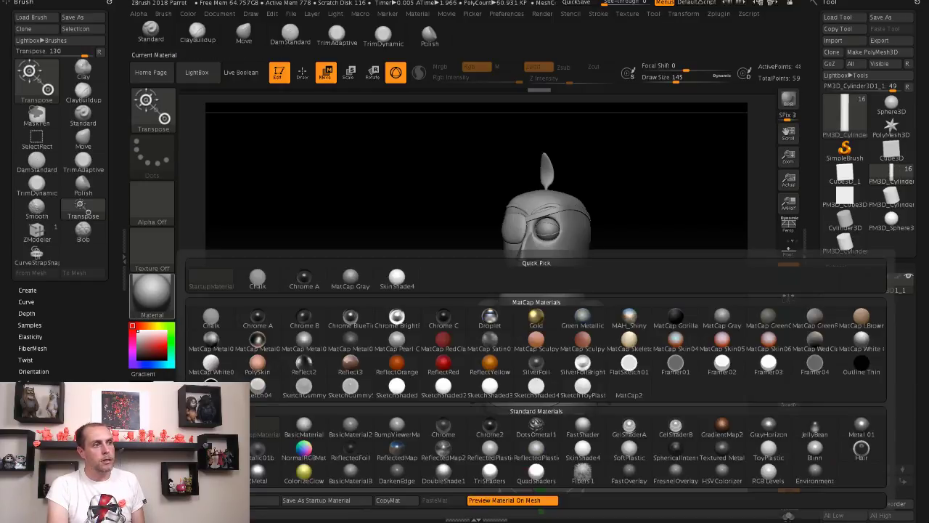
left_click(303, 337)
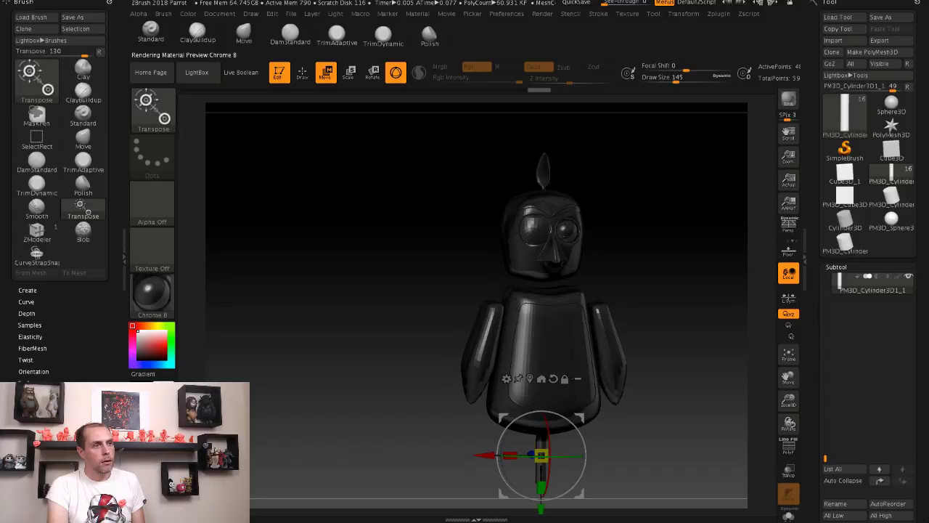
left_click(151, 294)
left_click(405, 317)
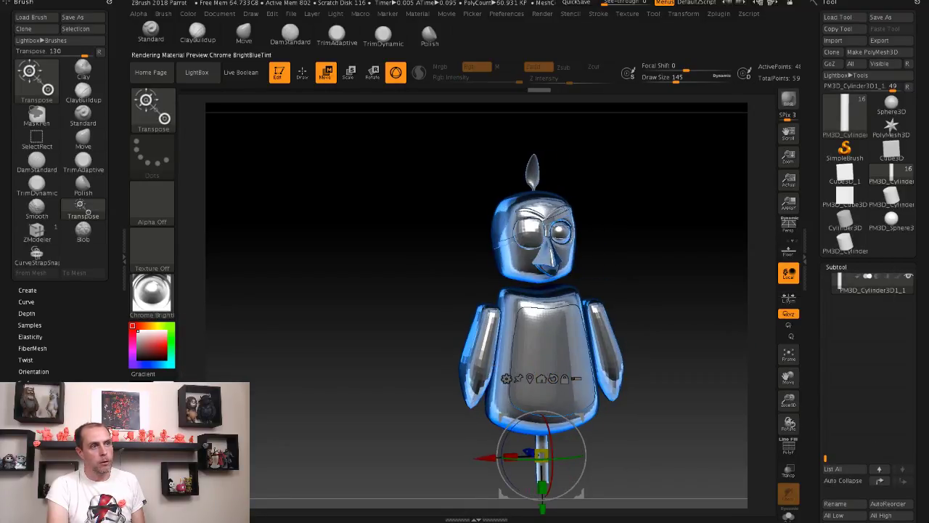
left_click(152, 294)
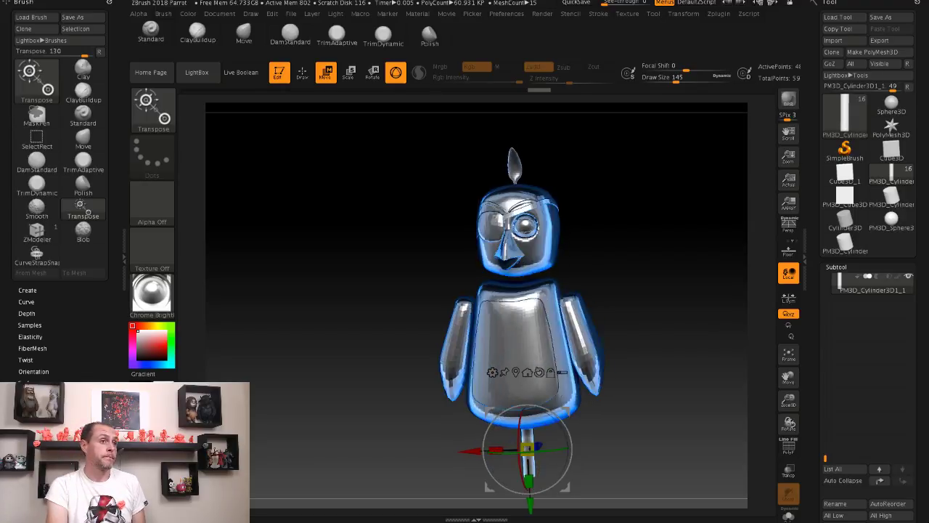
key("m")
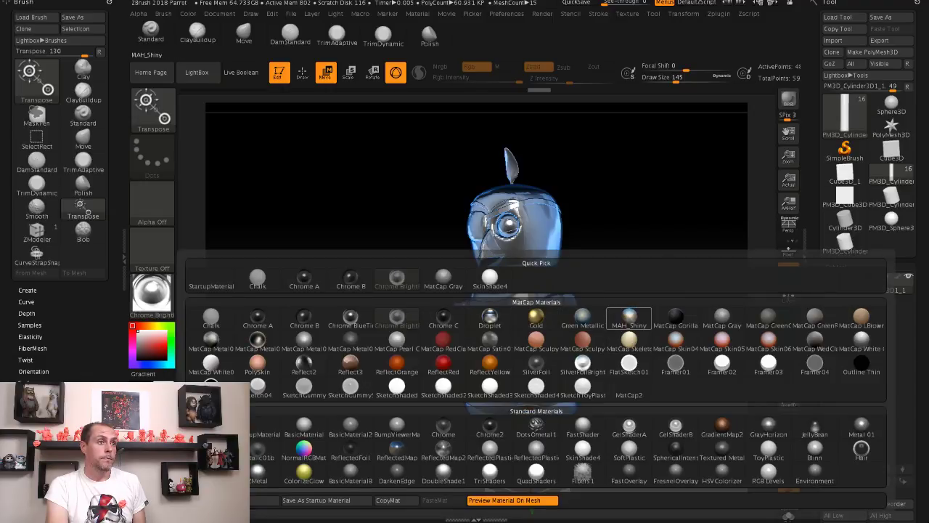
left_click(629, 317)
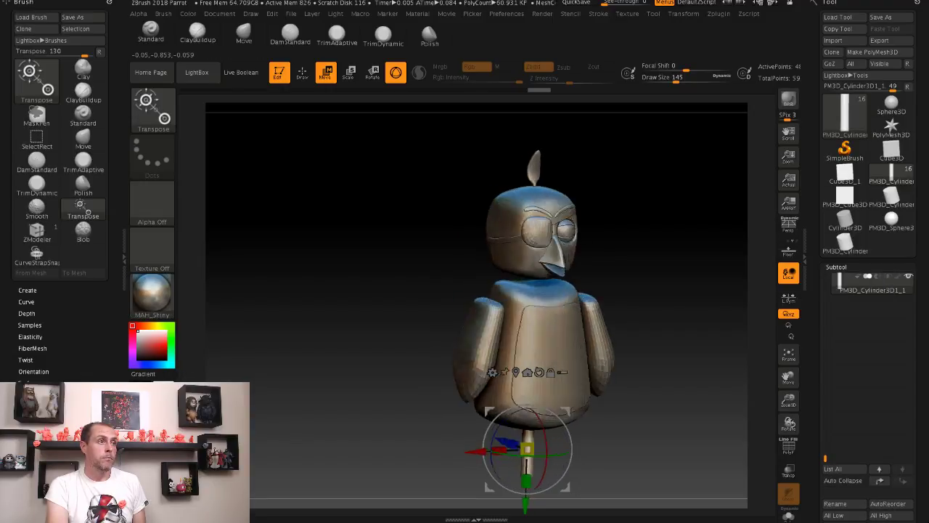
Step: Try the SilverFoilBright, ReflectYellow and DotsOmetal1 materials on the parrot
key("m")
left_click(582, 363)
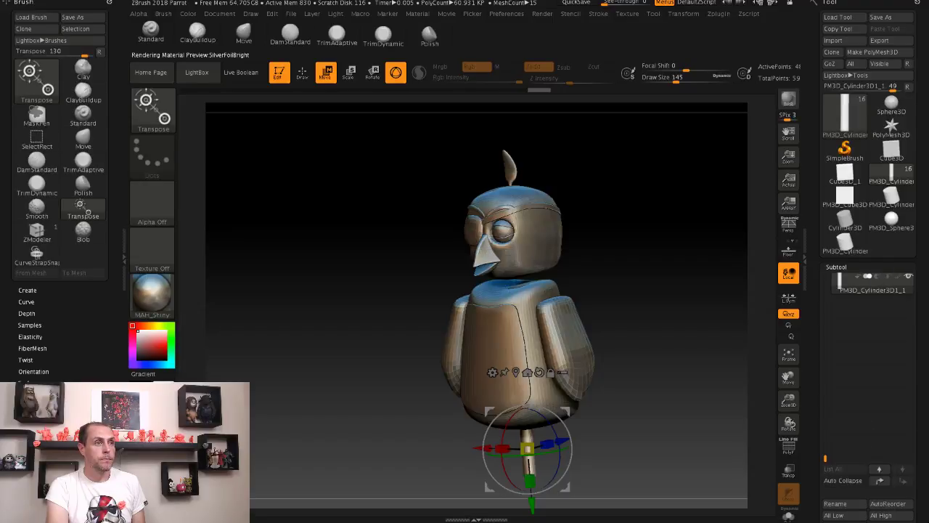
key("m")
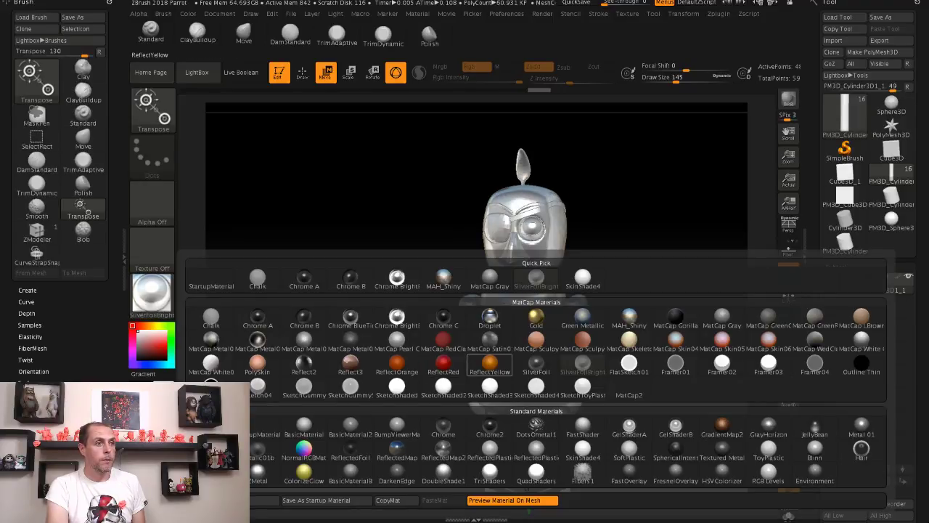
left_click(479, 355)
key("m")
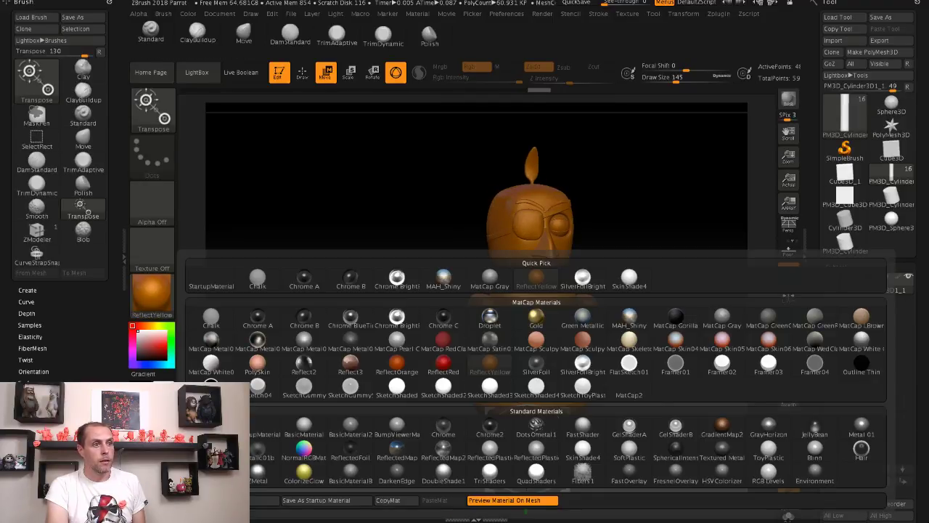
left_click(535, 426)
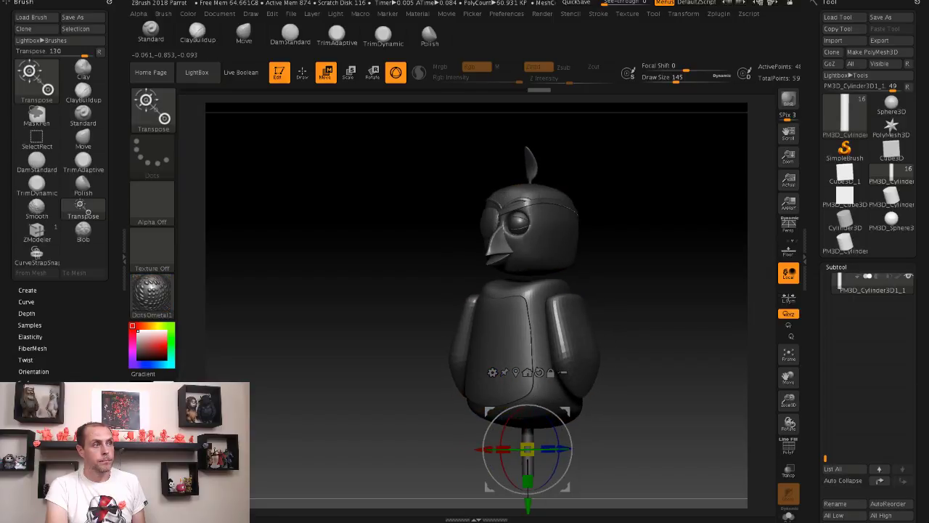
Step: Preview the Reflect2 material on the parrot and switch to the Gold material
key("m")
left_click(304, 363)
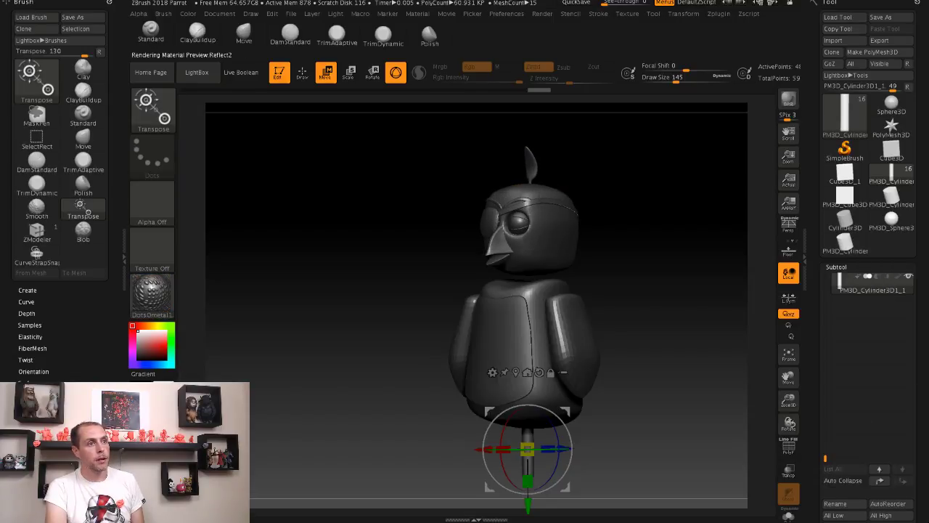
key("m")
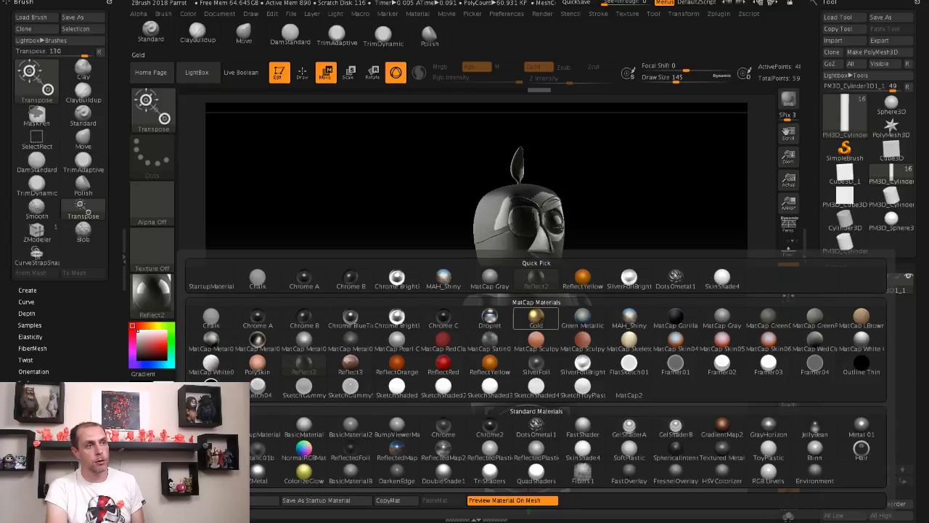
left_click(535, 316)
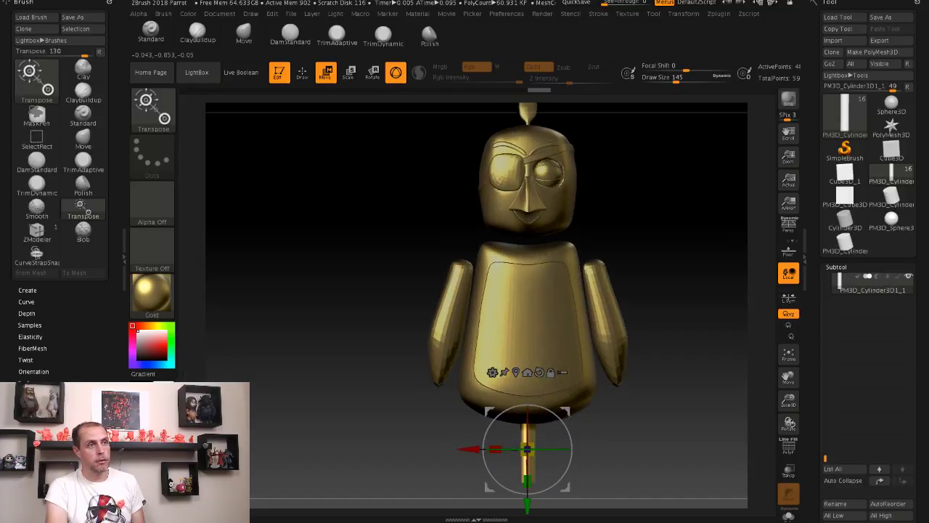